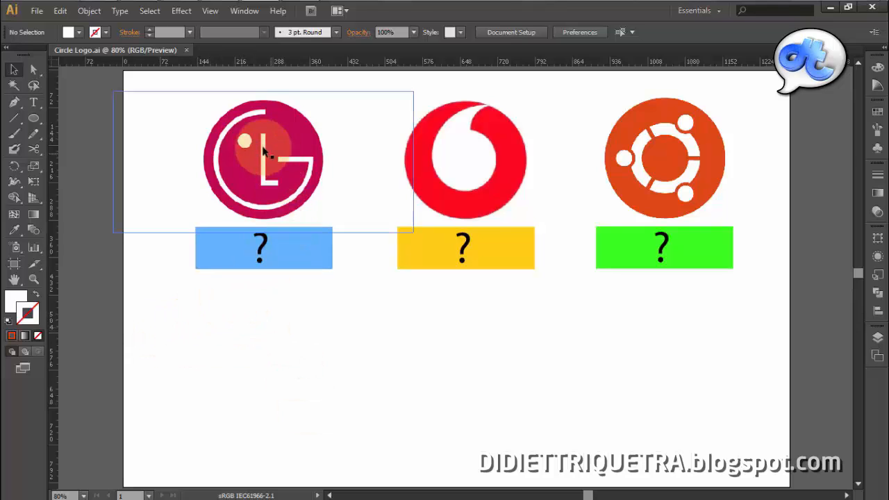
Delete the blue question-mark box covering the label beneath the LG logo
{"action": "key", "text": "Delete"}
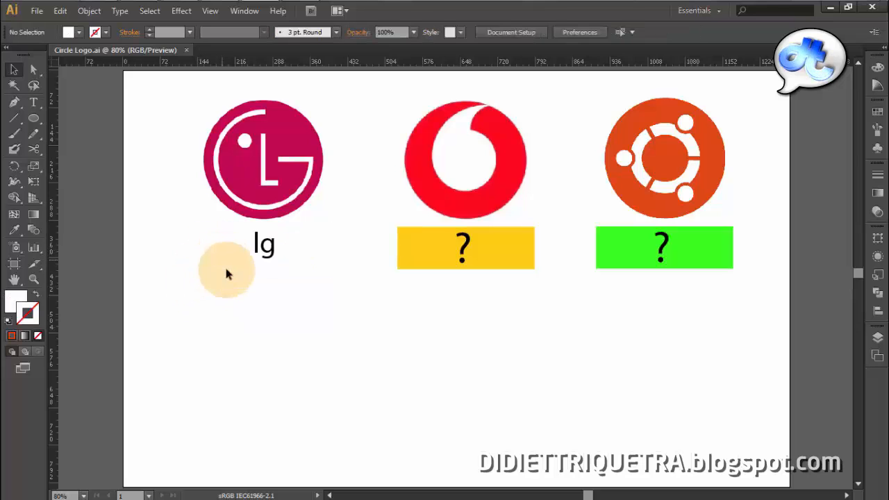
{"action": "left_click", "coordinate": [307, 324]}
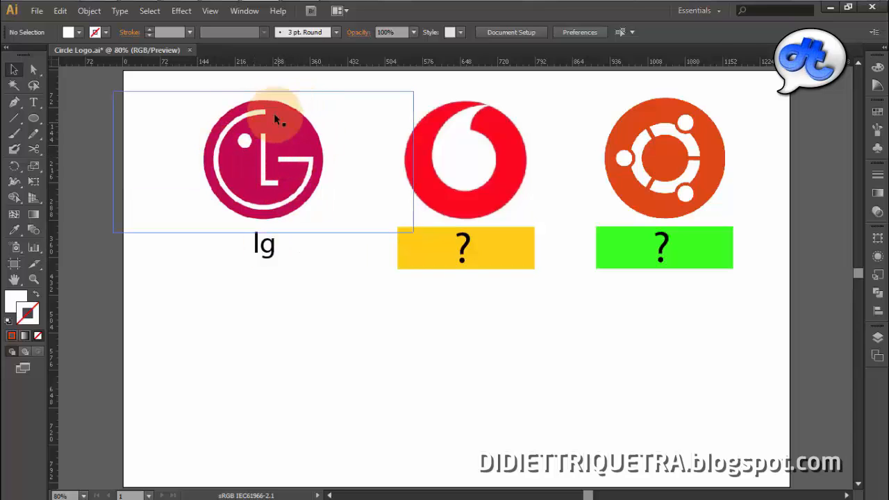
{"action": "left_click", "coordinate": [695, 375]}
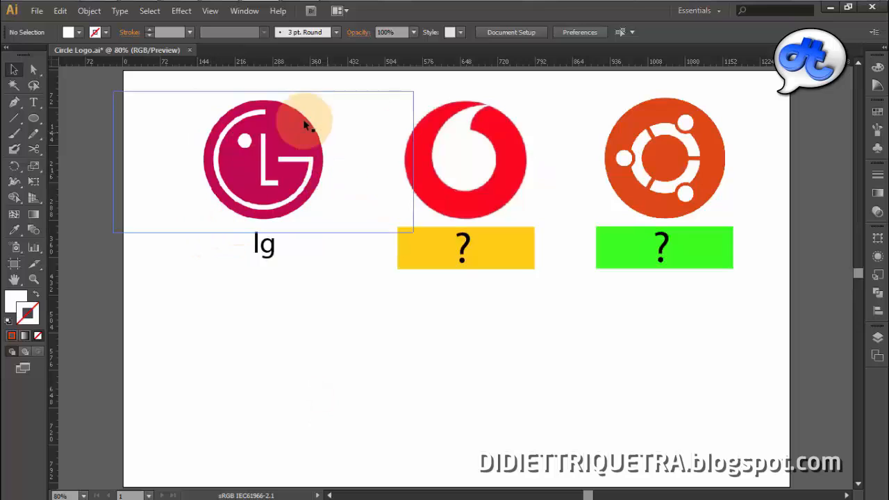
{"action": "left_click", "coordinate": [279, 322]}
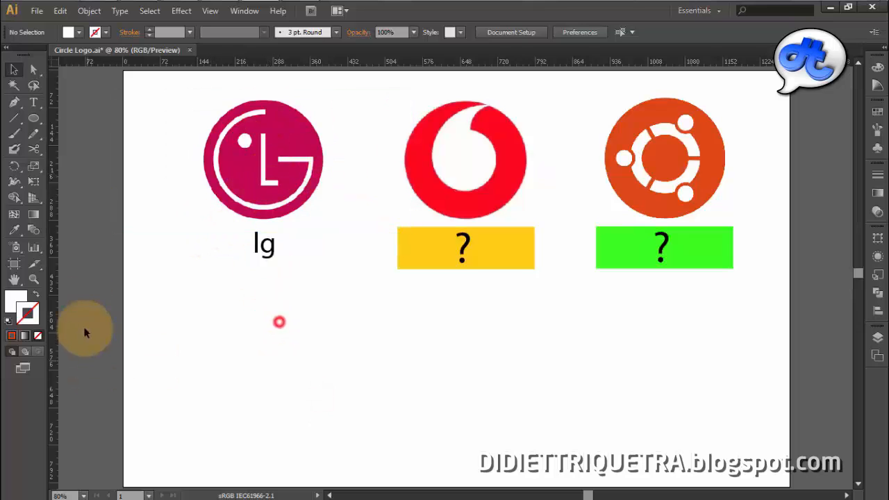
Draw a circle slightly larger than the LG logo in the empty area below its label and shift it slightly upward
{"action": "left_click", "coordinate": [33, 118]}
{"action": "left_click_drag", "start_coordinate": [183, 319], "coordinate": [316, 397]}
{"action": "left_click", "coordinate": [14, 69]}
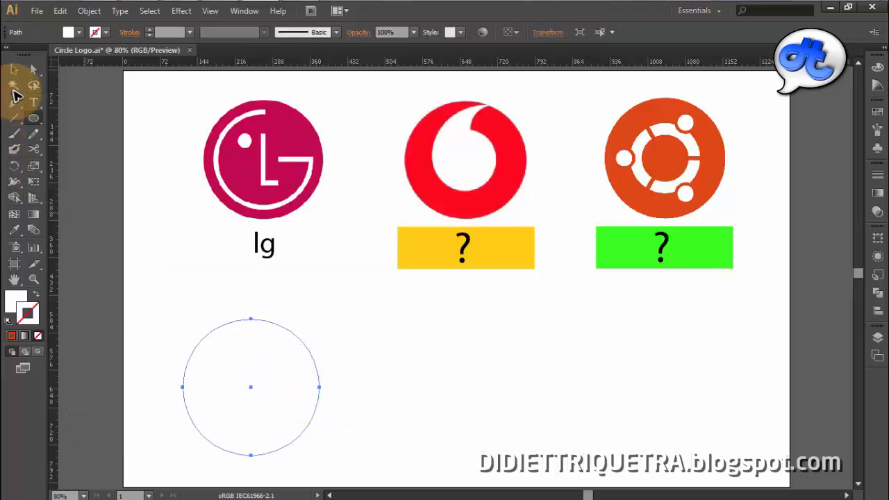
{"action": "left_click_drag", "start_coordinate": [283, 342], "coordinate": [288, 322]}
{"action": "left_click", "coordinate": [439, 350]}
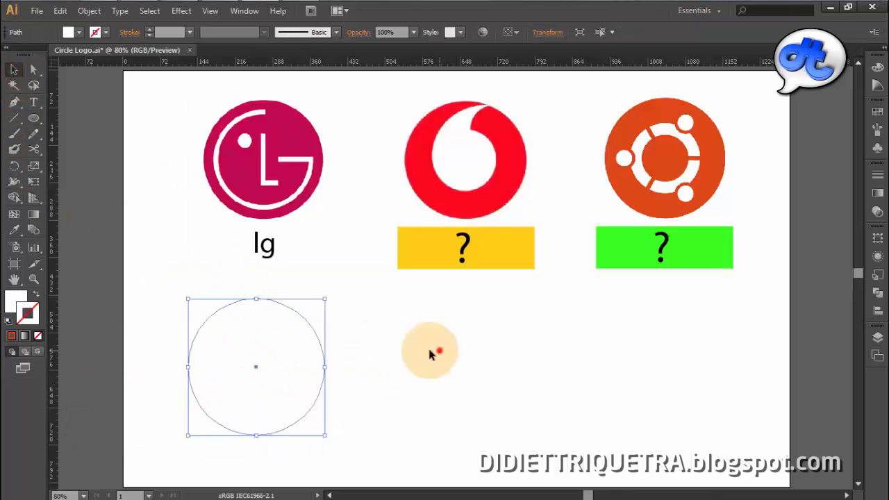
Fill the new circle with the magenta sampled from the LG logo
{"action": "left_click", "coordinate": [306, 333]}
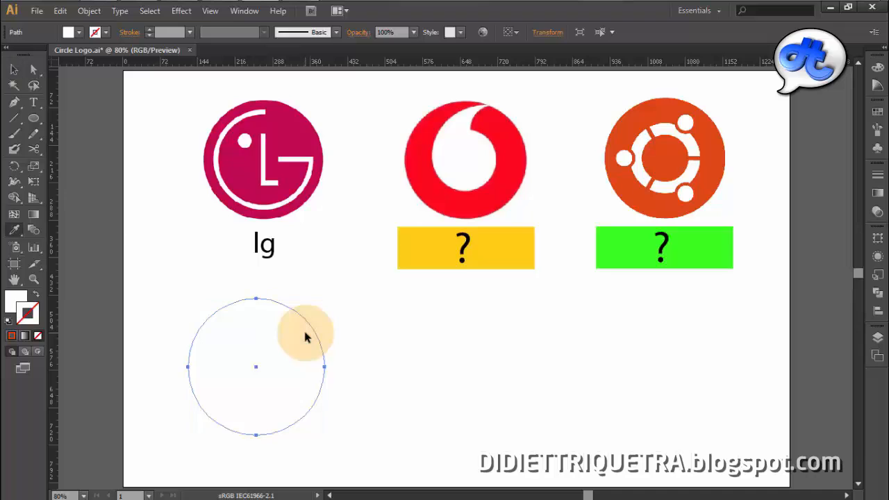
{"action": "key", "text": "i"}
{"action": "left_click", "coordinate": [296, 132]}
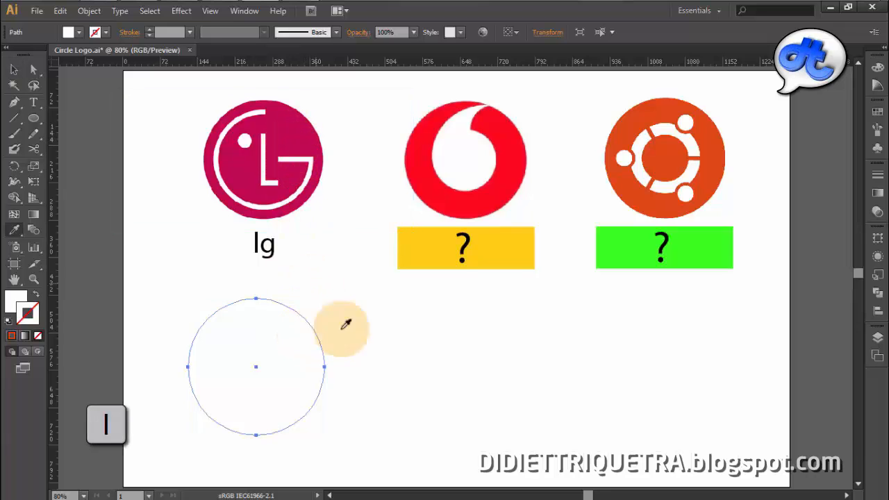
{"action": "left_click", "coordinate": [291, 133]}
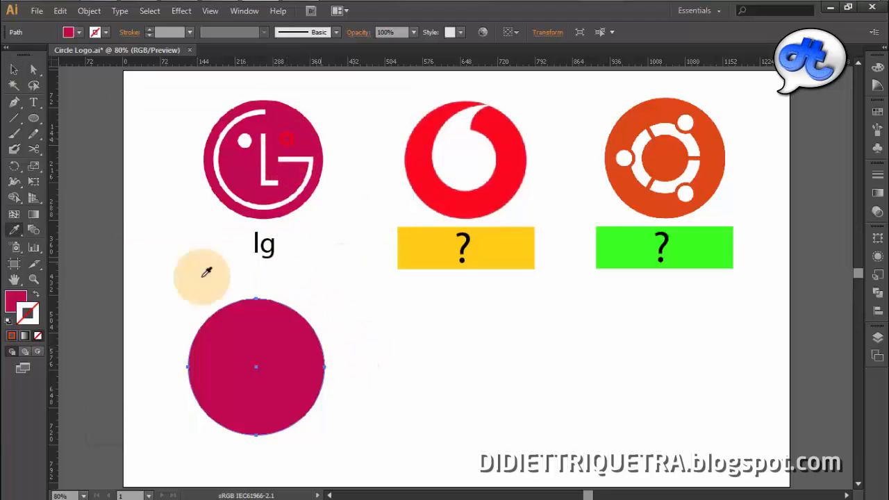
{"action": "left_click", "coordinate": [14, 69]}
{"action": "left_click", "coordinate": [447, 414]}
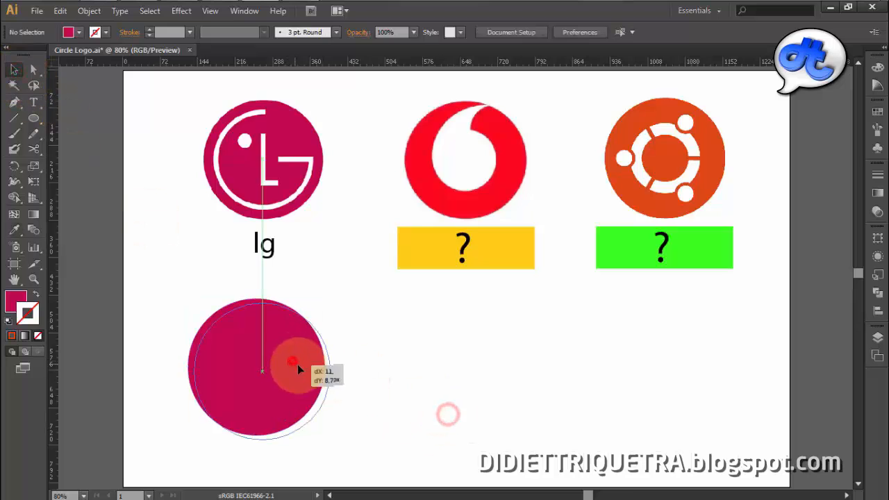
Move the magenta circle so its centre aligns vertically with the centre of the LG logo above it
{"action": "left_click_drag", "start_coordinate": [297, 364], "coordinate": [297, 364]}
{"action": "left_click", "coordinate": [341, 367]}
{"action": "left_click", "coordinate": [286, 372]}
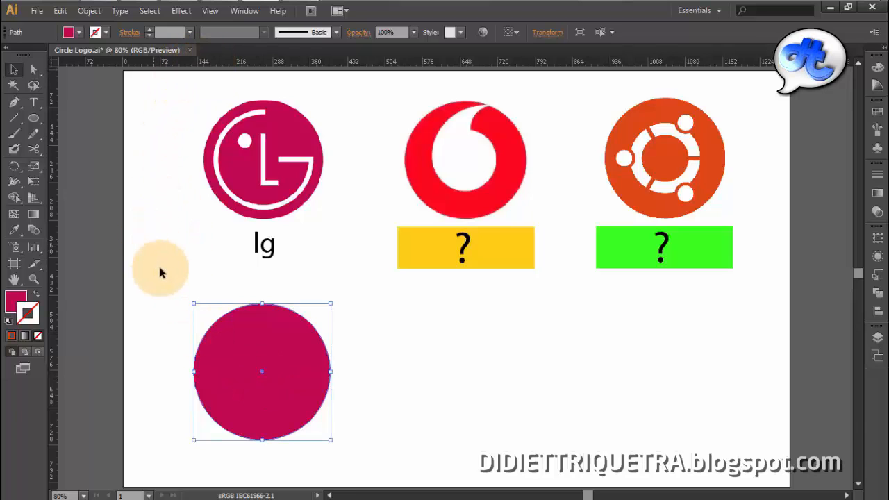
{"action": "left_click", "coordinate": [162, 279]}
Check the ruler display options and keep the document rulers on
{"action": "key", "text": "ctrl+r"}
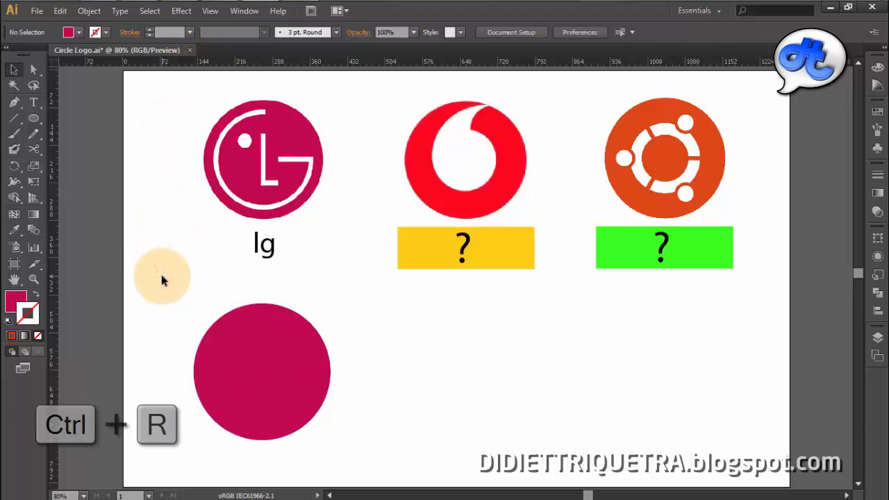
{"action": "key", "text": "ctrl+r"}
{"action": "left_click", "coordinate": [208, 11]}
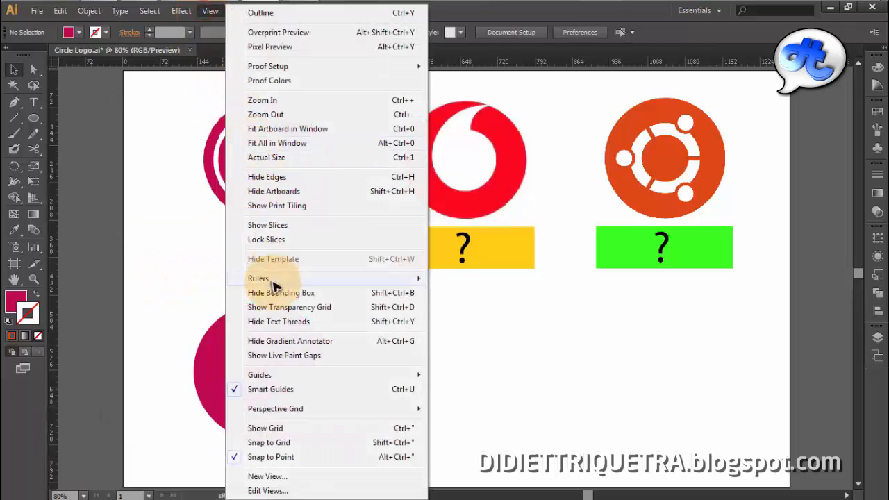
{"action": "mouse_move", "coordinate": [258, 285]}
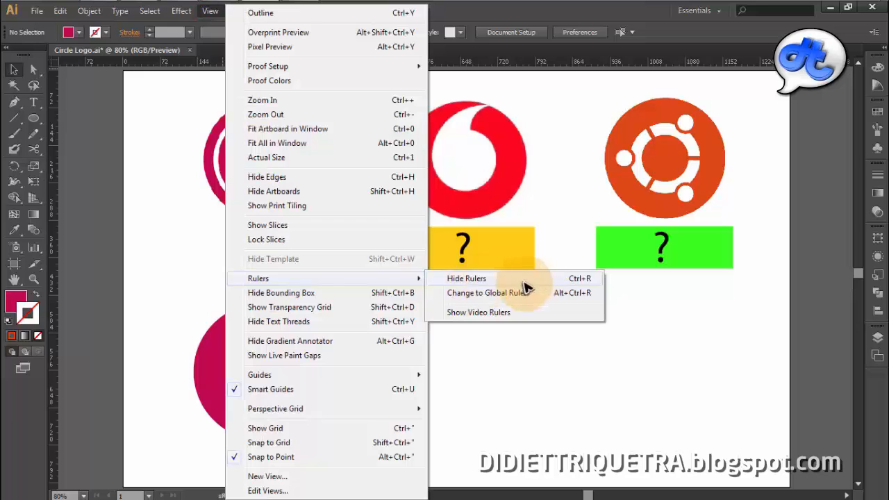
{"action": "left_click", "coordinate": [482, 312]}
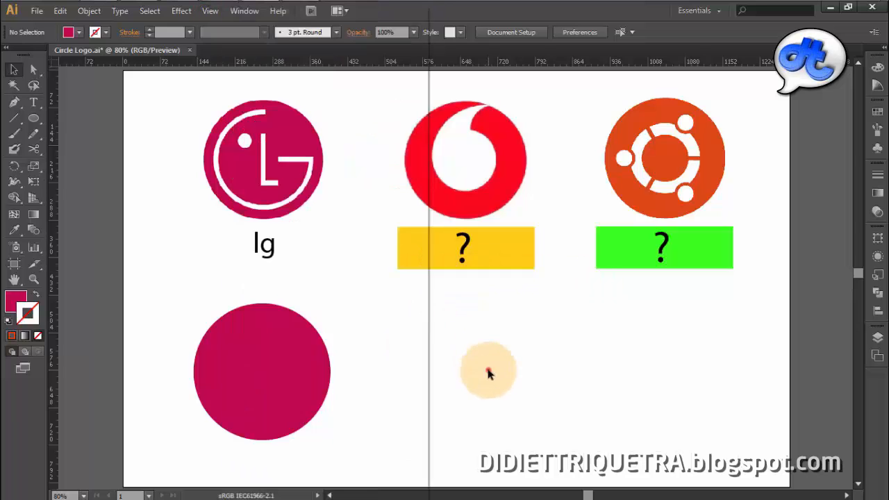
Place ruler guides through the middle of the magenta circle and check that Smart Guides and Snap to Point are enabled
{"action": "left_click", "coordinate": [271, 364]}
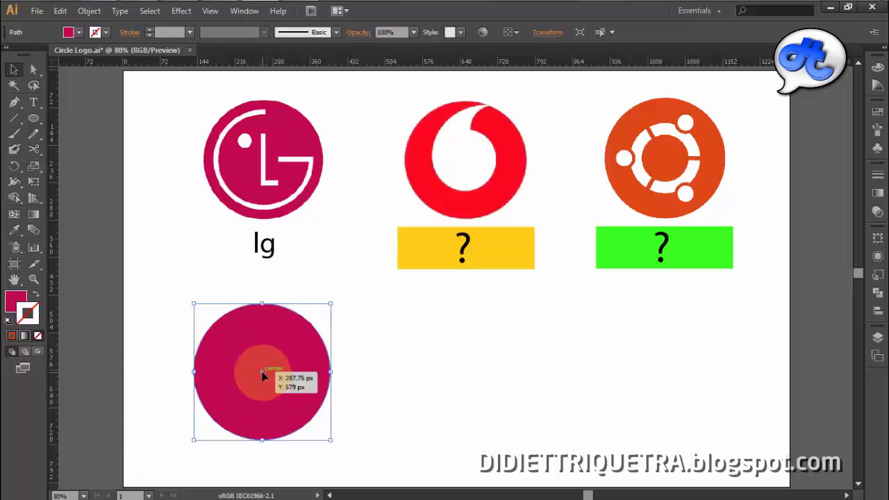
{"action": "left_click", "coordinate": [285, 359]}
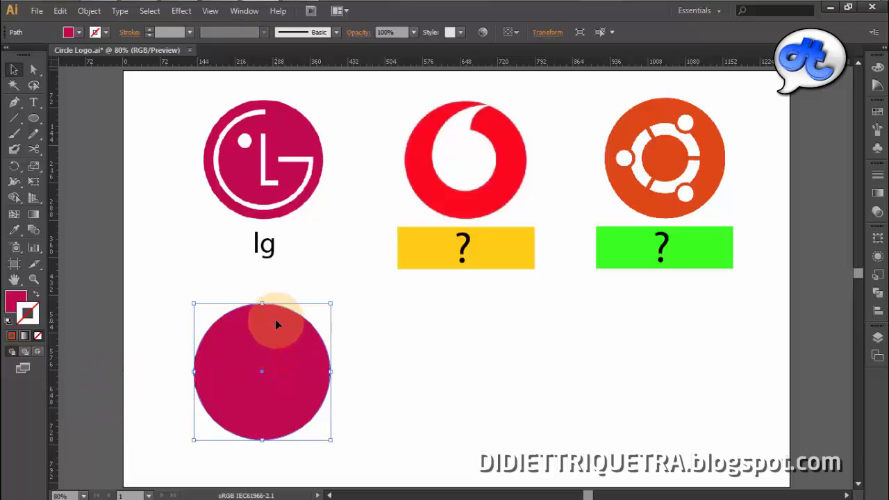
{"action": "left_click_drag", "start_coordinate": [56, 388], "coordinate": [238, 372]}
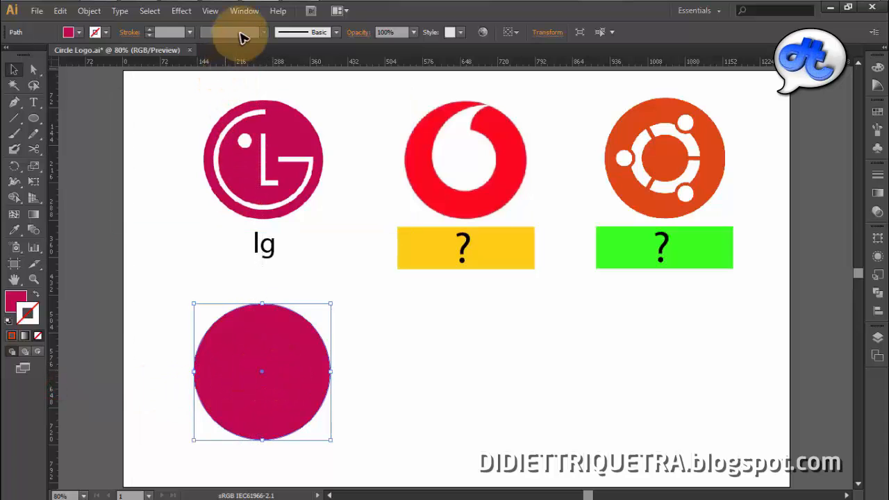
{"action": "left_click", "coordinate": [212, 11]}
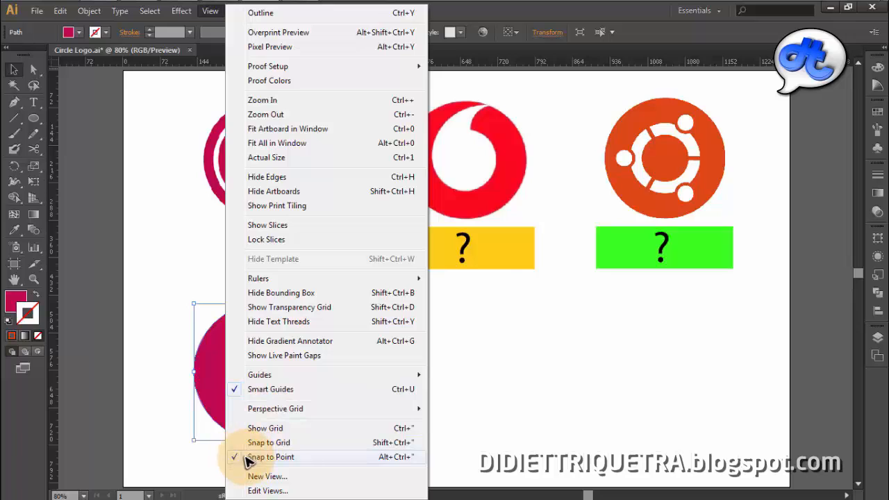
{"action": "left_click", "coordinate": [511, 383]}
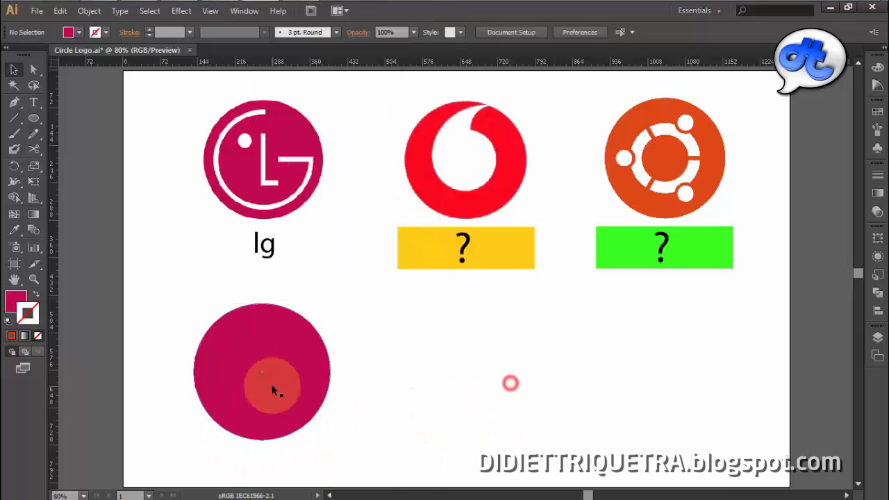
Show the hidden guides on the artboard
{"action": "right_click", "coordinate": [390, 347]}
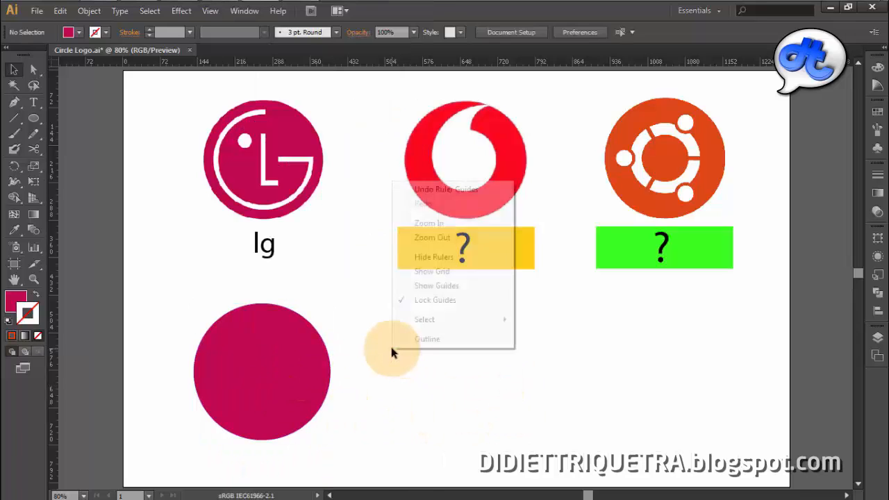
{"action": "left_click", "coordinate": [360, 419]}
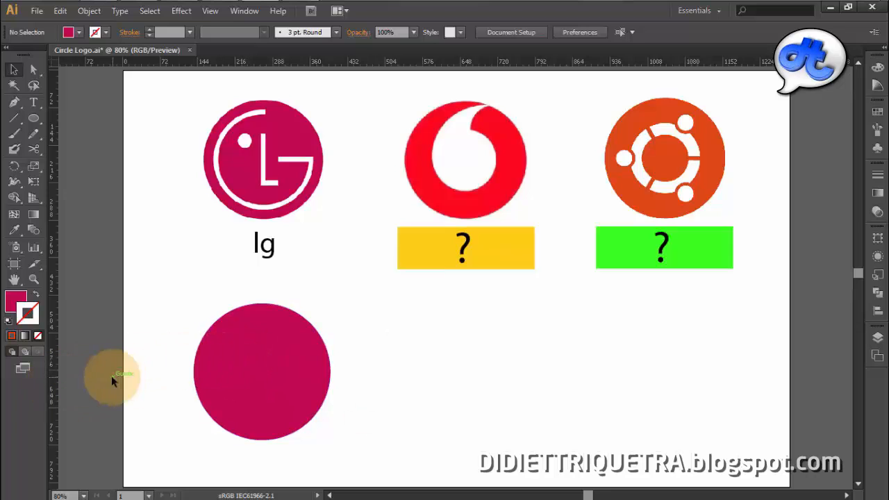
{"action": "right_click", "coordinate": [357, 349]}
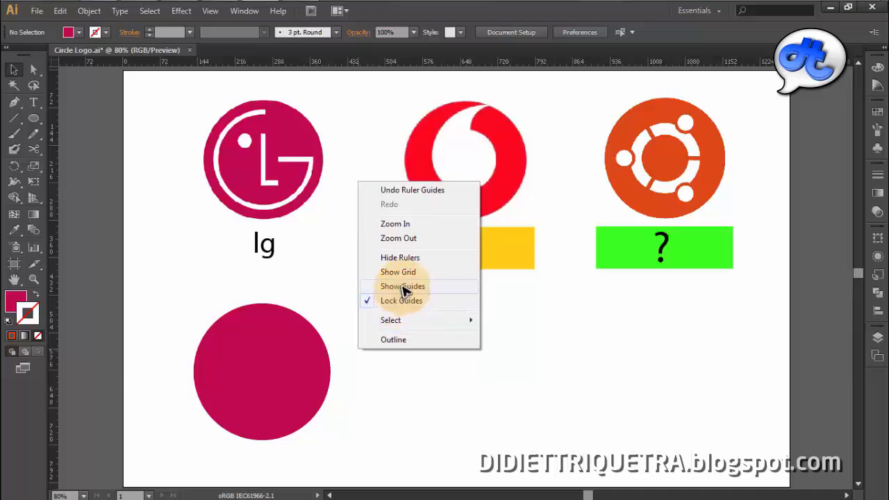
{"action": "left_click", "coordinate": [403, 287]}
{"action": "left_click", "coordinate": [389, 381]}
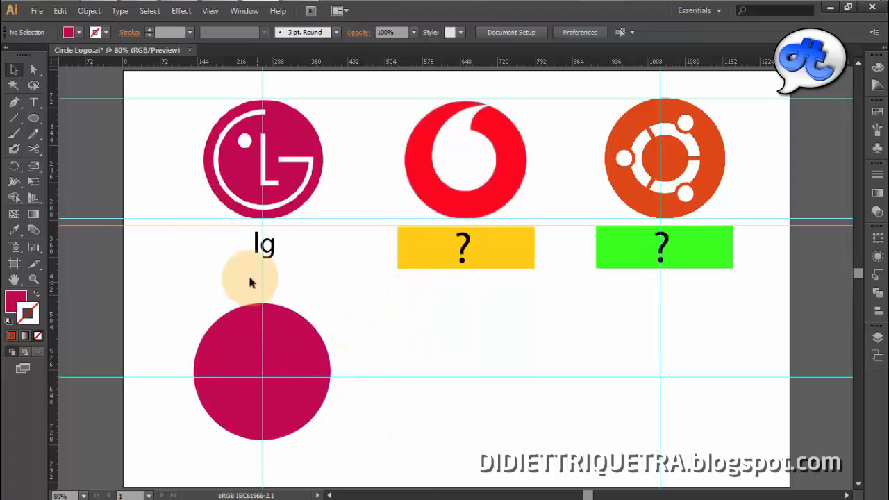
Unlock the guides crossing the magenta circle so they can be moved
{"action": "left_click", "coordinate": [397, 414]}
{"action": "left_click", "coordinate": [262, 382]}
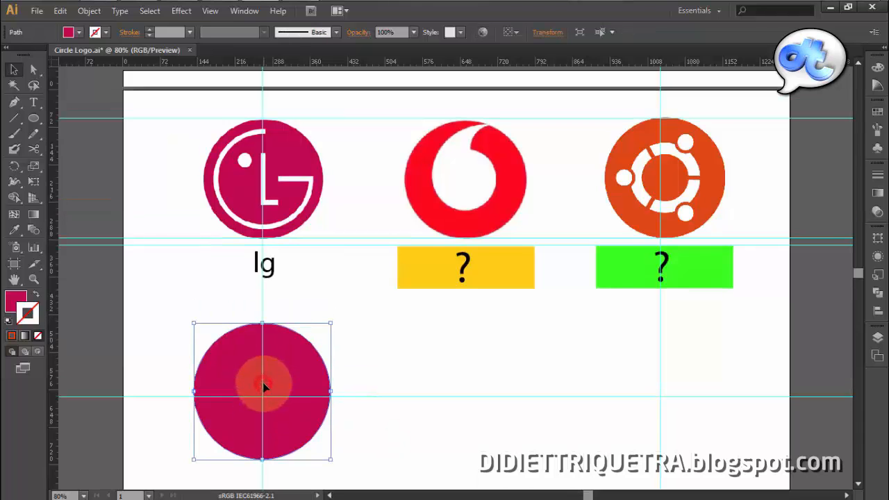
{"action": "scroll", "coordinate": [262, 387], "scroll_direction": "up", "scroll_amount": 2}
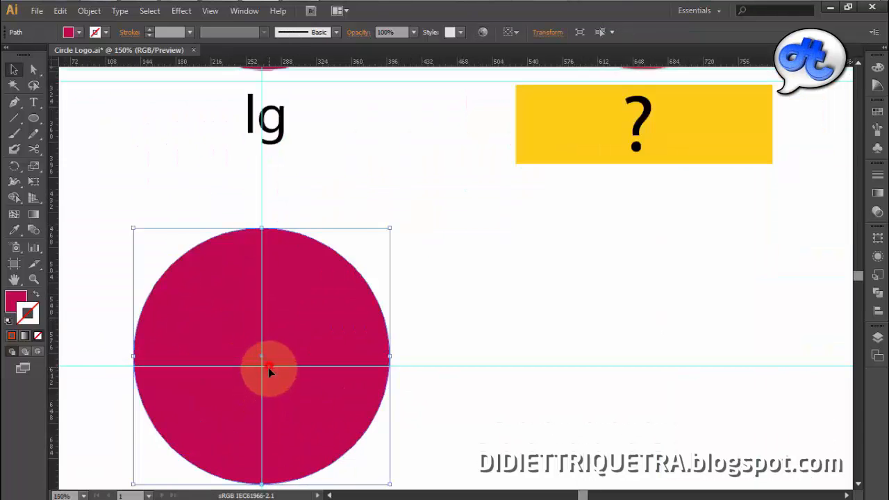
{"action": "left_click_drag", "start_coordinate": [398, 365], "coordinate": [273, 359]}
{"action": "right_click", "coordinate": [116, 361]}
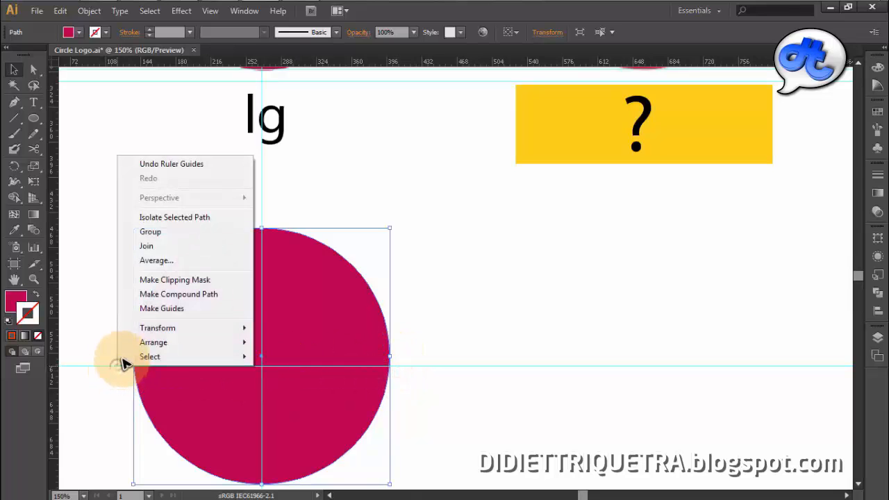
{"action": "left_click", "coordinate": [101, 363]}
{"action": "right_click", "coordinate": [101, 362]}
{"action": "left_click", "coordinate": [128, 297]}
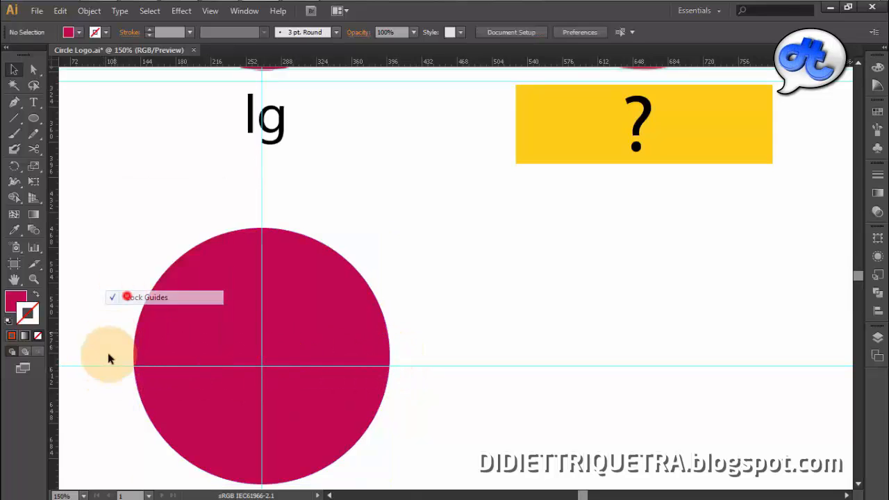
Move the horizontal guide onto the exact centre of the magenta circle
{"action": "left_click_drag", "start_coordinate": [110, 369], "coordinate": [261, 356]}
{"action": "left_click", "coordinate": [232, 359]}
{"action": "left_click", "coordinate": [449, 385]}
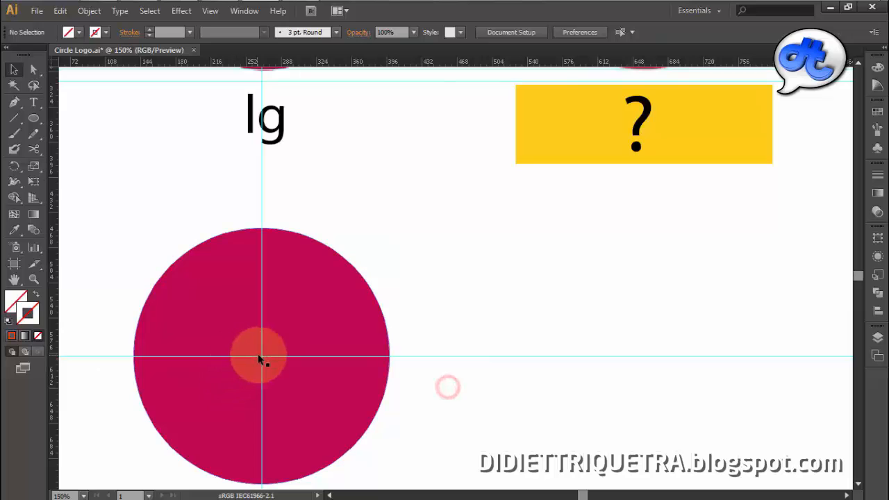
{"action": "left_click", "coordinate": [280, 329]}
{"action": "left_click", "coordinate": [539, 407]}
Draw a smaller concentric circle inside the magenta circle, centred on the intersection of the guides
{"action": "scroll", "coordinate": [286, 319], "scroll_direction": "down", "scroll_amount": 2}
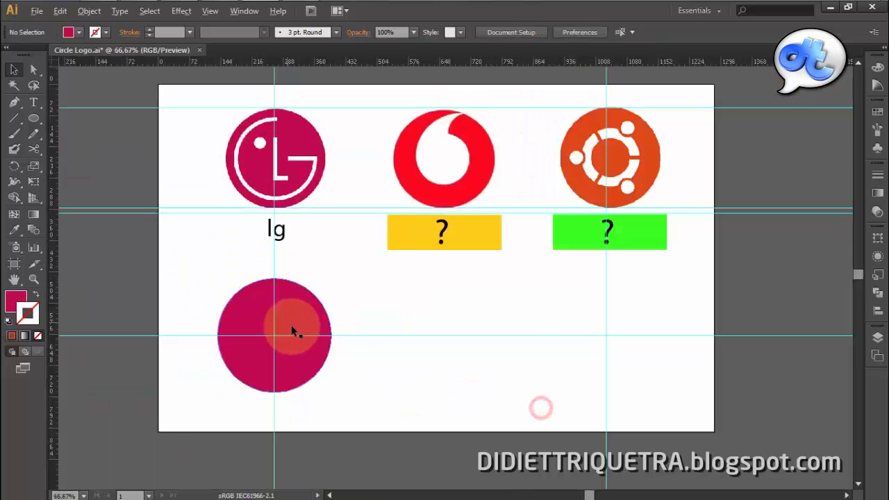
{"action": "scroll", "coordinate": [307, 338], "scroll_direction": "up", "scroll_amount": 1}
{"action": "scroll", "coordinate": [341, 340], "scroll_direction": "up", "scroll_amount": 2}
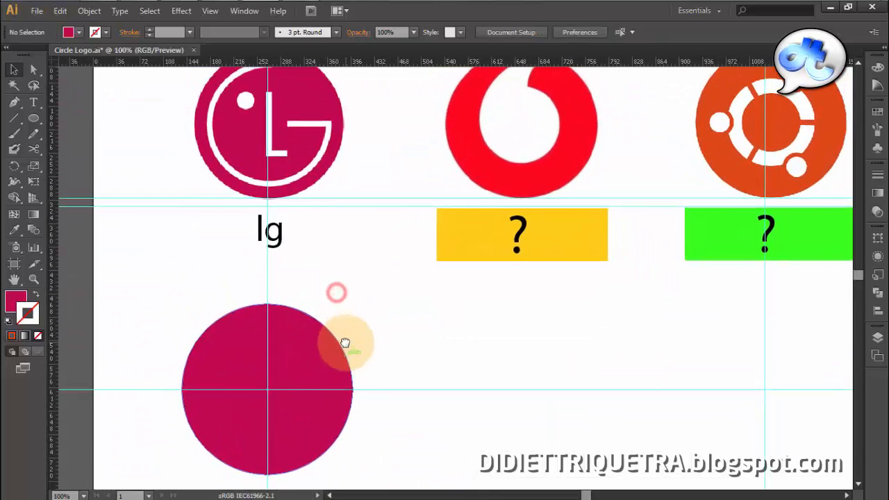
{"action": "scroll", "coordinate": [364, 311], "scroll_direction": "down", "scroll_amount": 1}
{"action": "scroll", "coordinate": [362, 314], "scroll_direction": "up", "scroll_amount": 1}
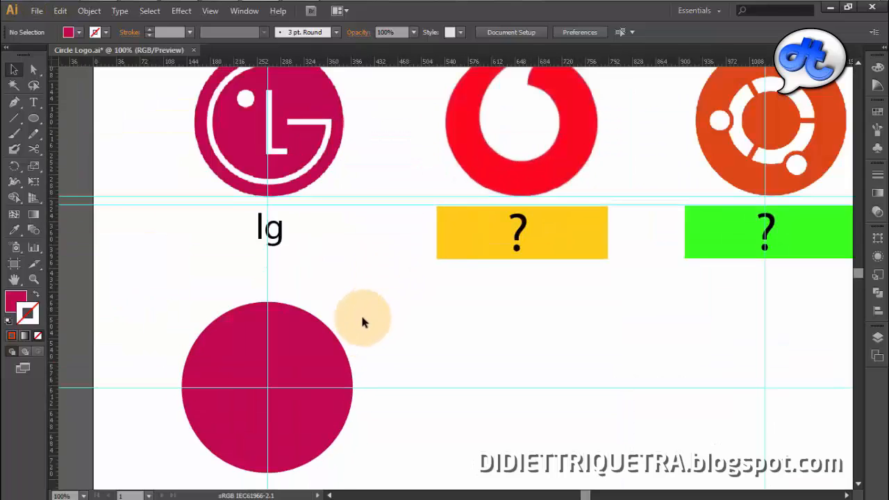
{"action": "left_click_drag", "start_coordinate": [371, 318], "coordinate": [367, 332]}
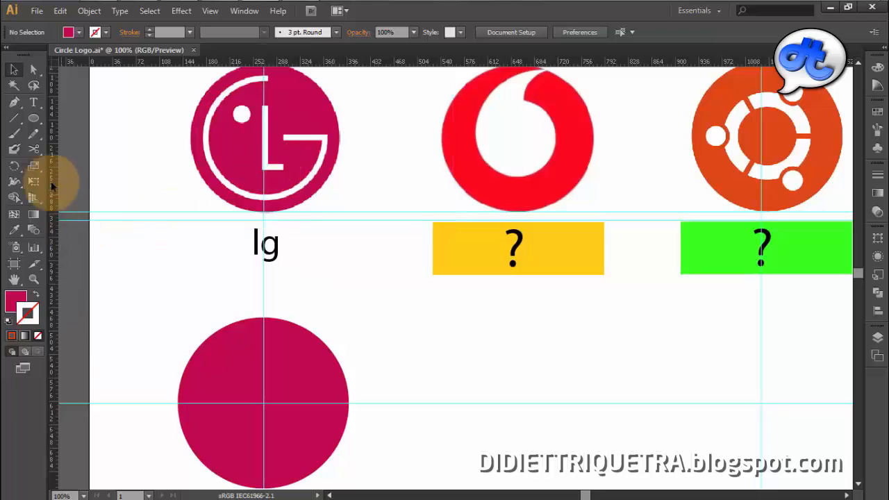
{"action": "left_click", "coordinate": [33, 119]}
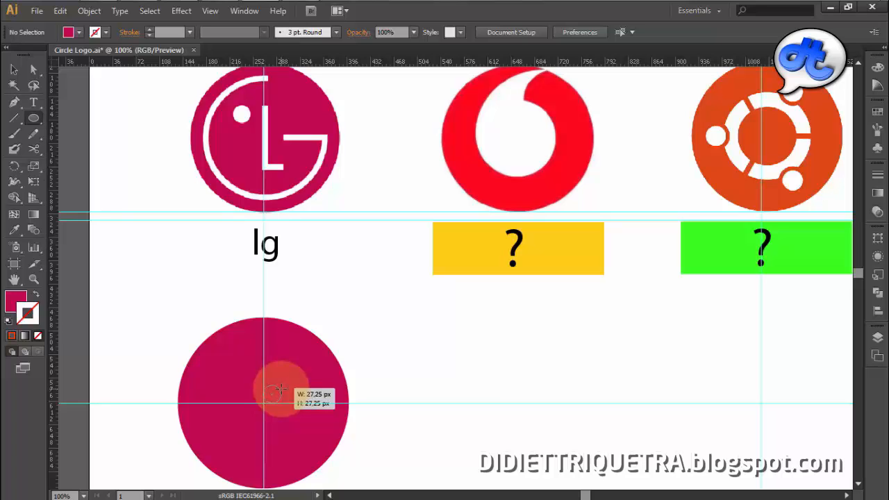
{"action": "mouse_move", "coordinate": [288, 383]}
{"action": "left_mouse_down"}
{"action": "mouse_move", "coordinate": [291, 359]}
{"action": "mouse_move", "coordinate": [276, 373]}
{"action": "mouse_move", "coordinate": [332, 340]}
{"action": "left_mouse_up"}
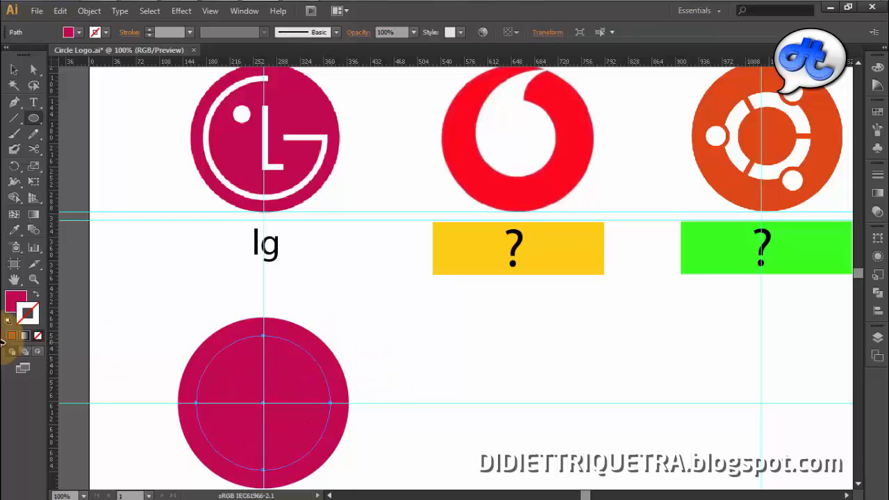
Give the inner circle a white FFFFFF outline and no fill by colouring its fill white and swapping fill and stroke
{"action": "double_click", "coordinate": [20, 303]}
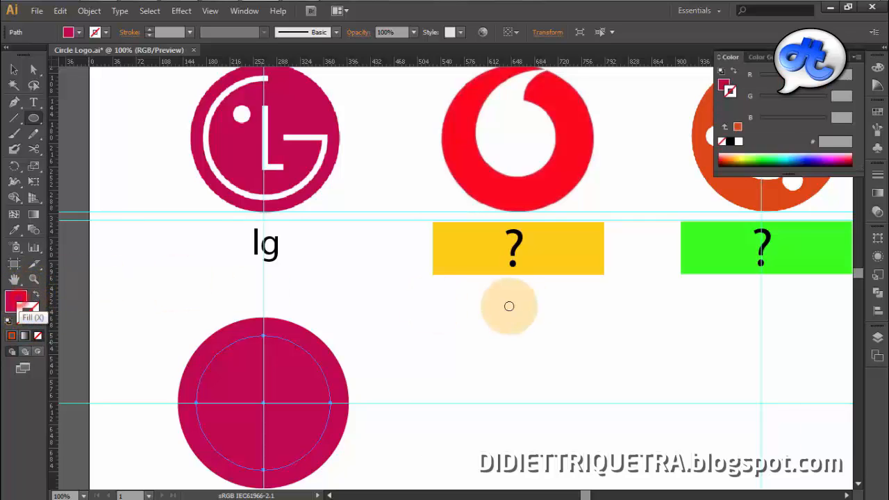
{"action": "left_click_drag", "start_coordinate": [549, 291], "coordinate": [424, 261]}
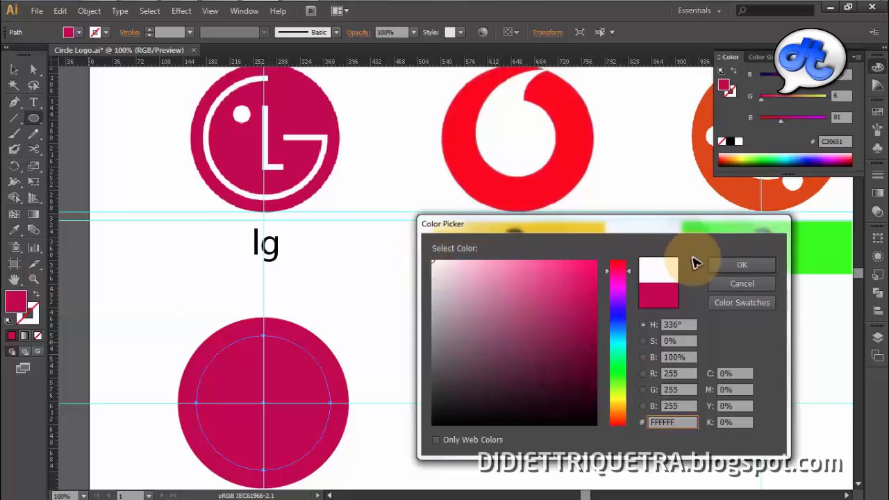
{"action": "left_click", "coordinate": [741, 264]}
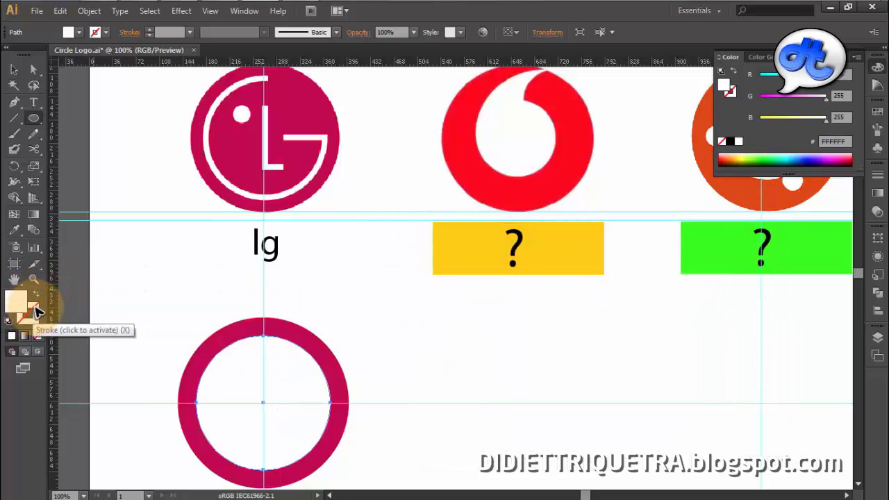
{"action": "left_click", "coordinate": [34, 294]}
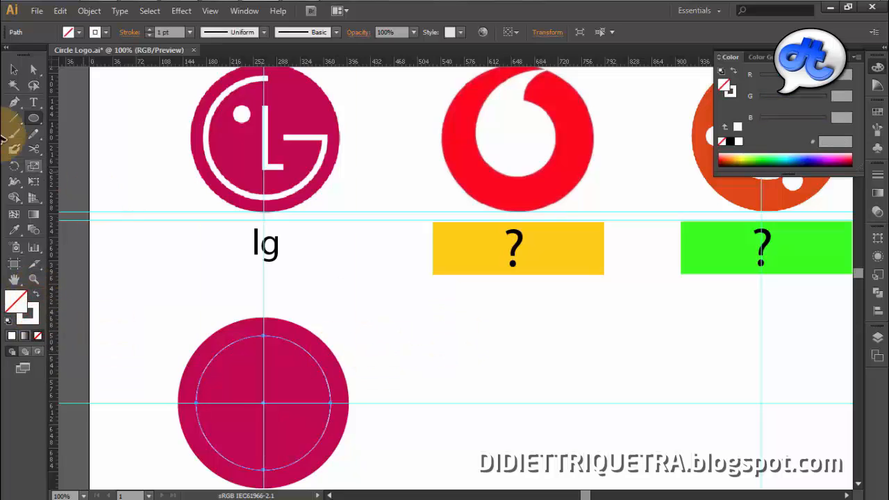
{"action": "left_click", "coordinate": [398, 325]}
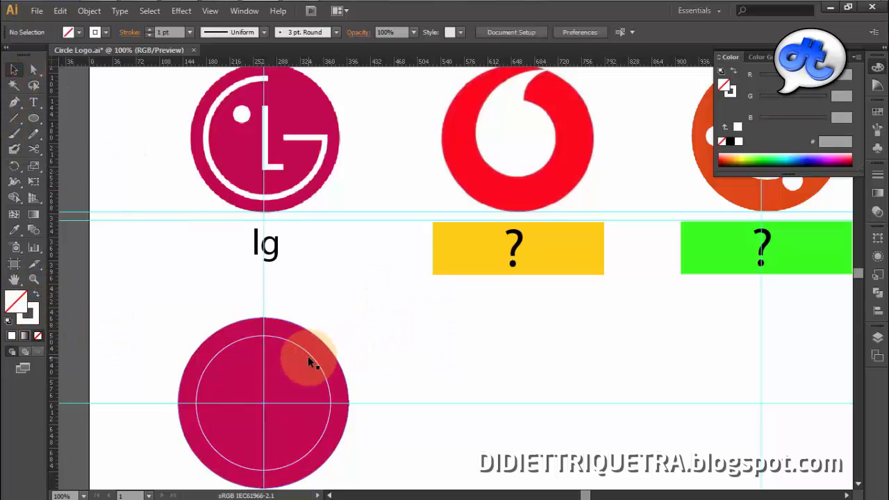
Set the inner circle's stroke weight to 10 pt to form a thick white ring
{"action": "left_click", "coordinate": [308, 356]}
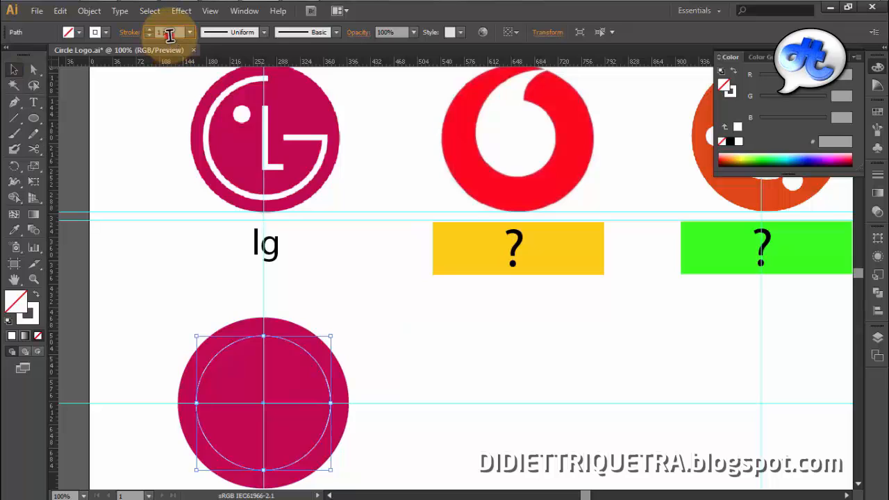
{"action": "scroll", "coordinate": [170, 35], "scroll_direction": "up", "scroll_amount": 9}
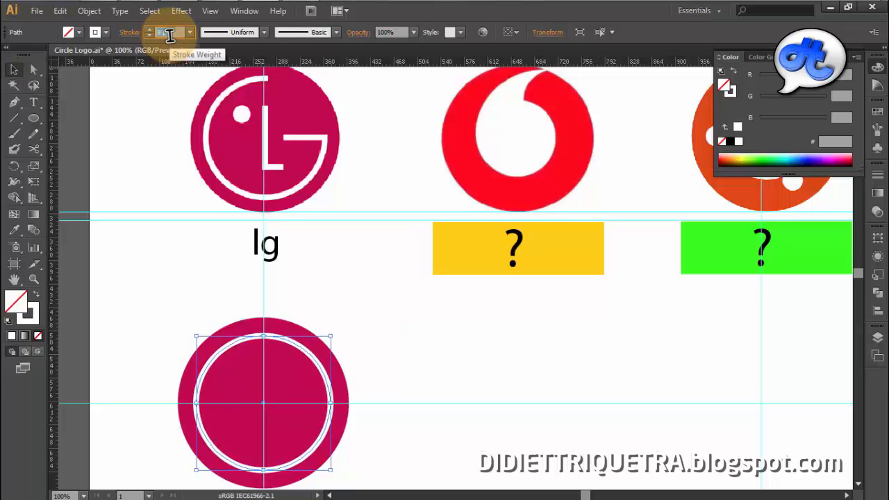
{"action": "left_click", "coordinate": [386, 352]}
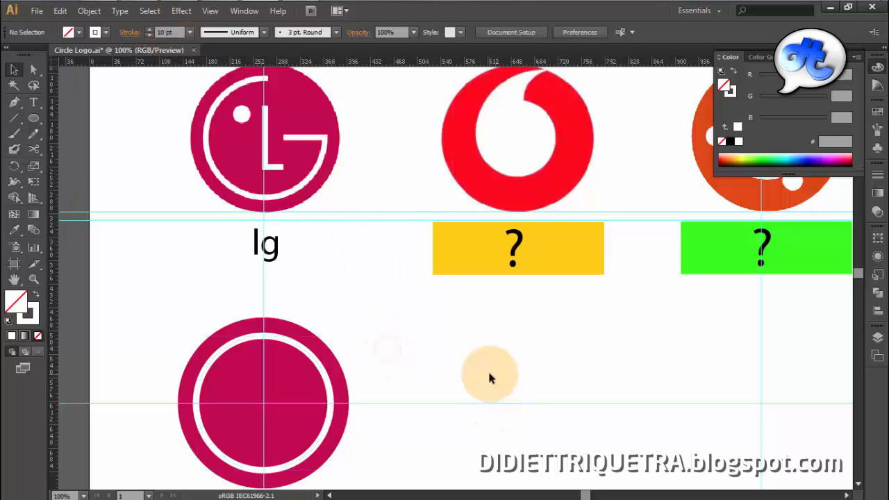
{"action": "left_click", "coordinate": [415, 357]}
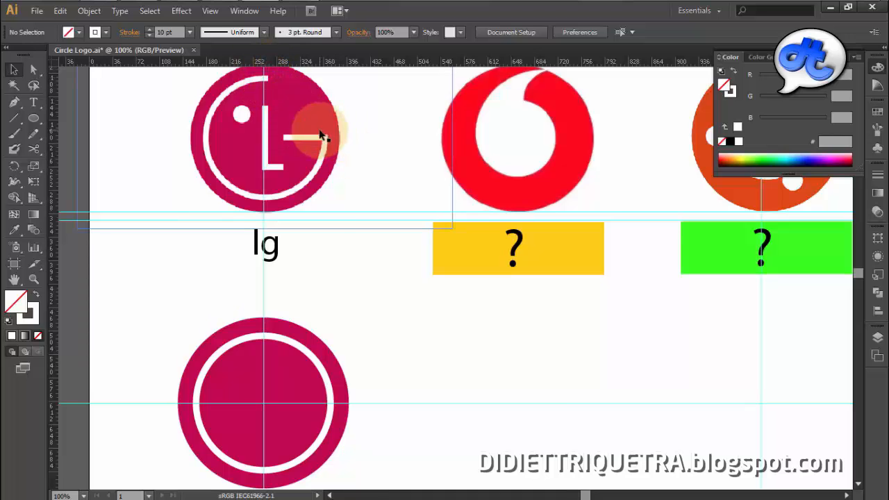
{"action": "left_click", "coordinate": [407, 384]}
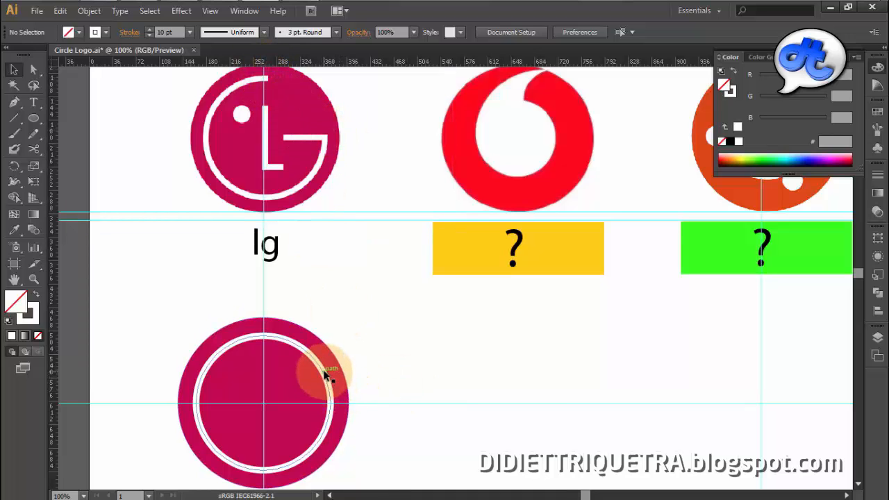
Cut the white ring with the Scissors tool at its uppermost and rightmost anchor points
{"action": "left_click", "coordinate": [326, 375]}
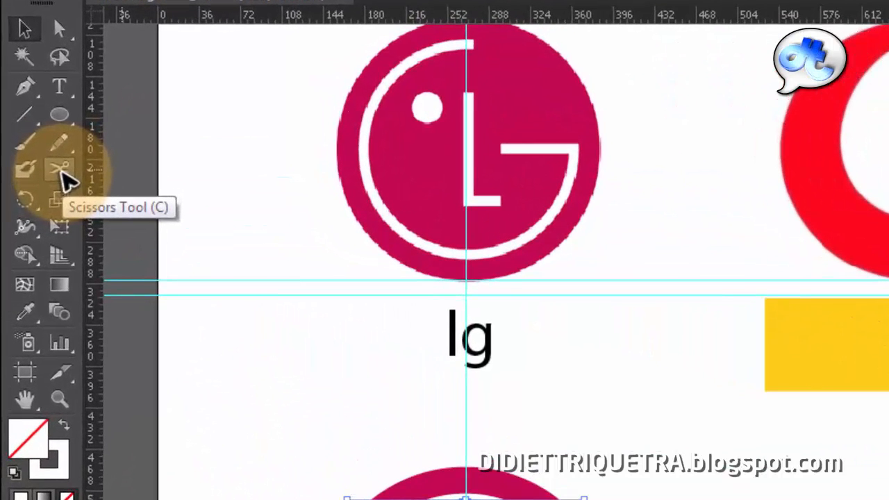
{"action": "left_click", "coordinate": [61, 174]}
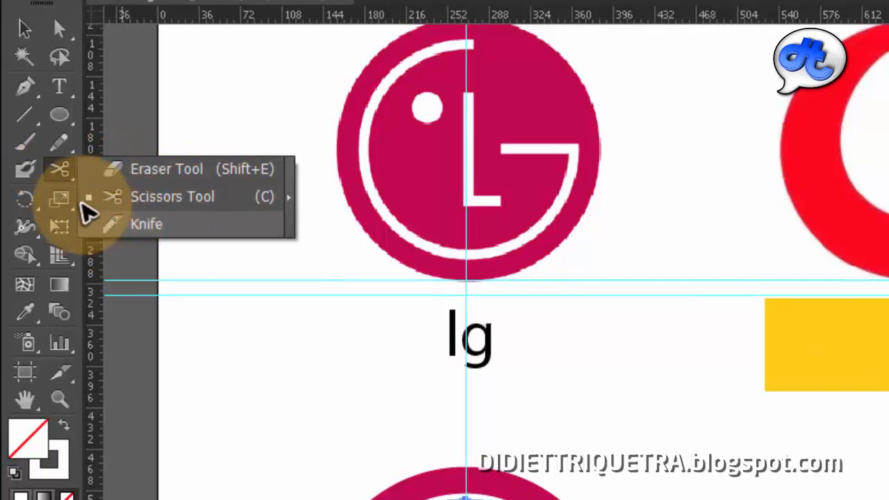
{"action": "left_click", "coordinate": [117, 170]}
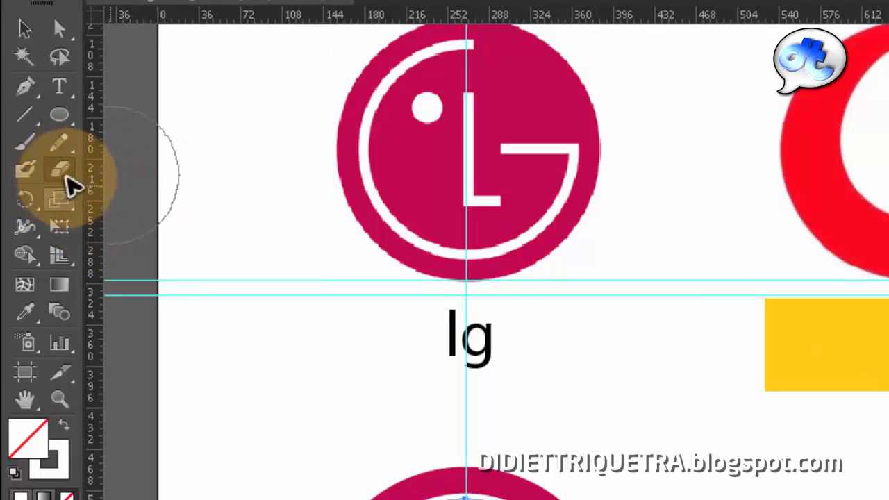
{"action": "left_click", "coordinate": [62, 181]}
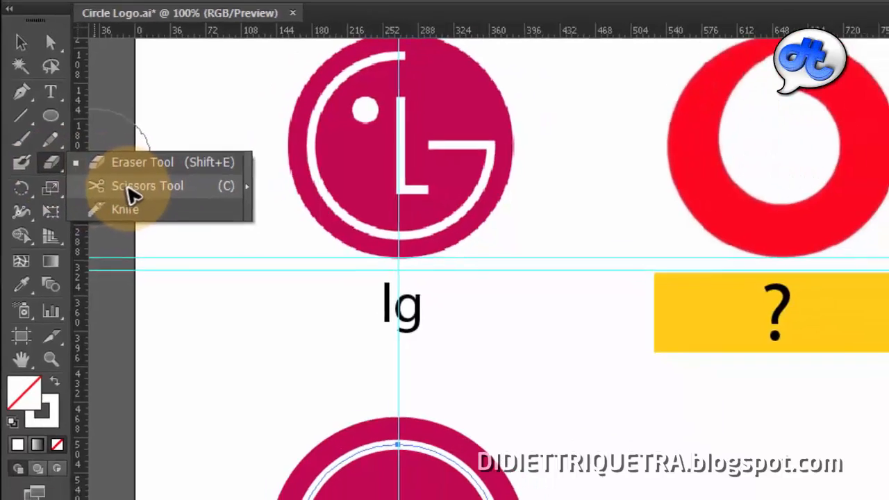
{"action": "left_click", "coordinate": [146, 199]}
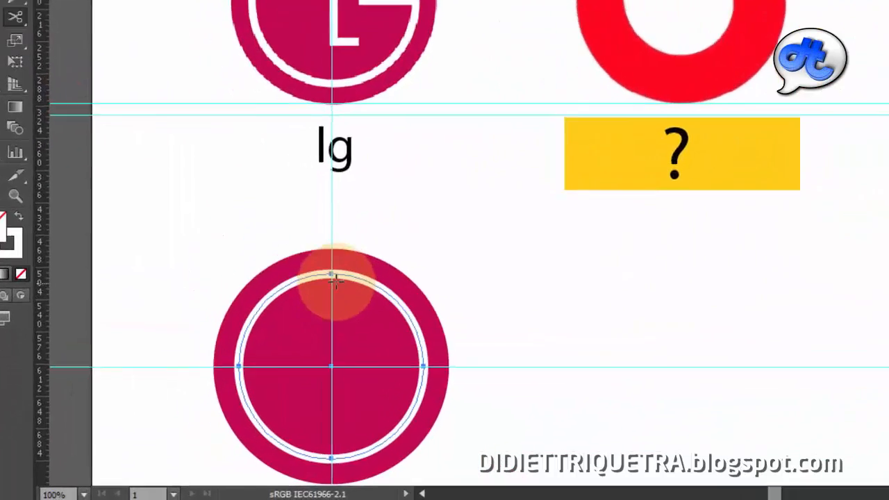
{"action": "left_click", "coordinate": [332, 275]}
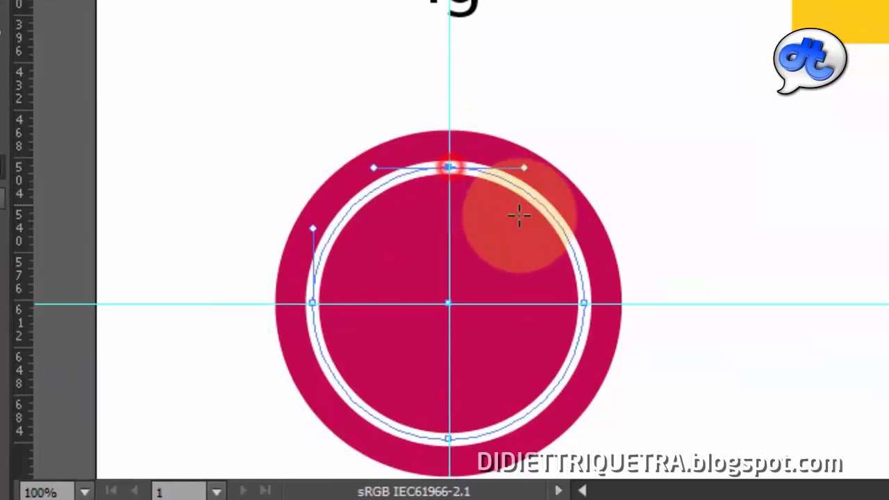
{"action": "left_click", "coordinate": [581, 304]}
Delete the upper-right quarter arc cut from the white ring
{"action": "left_click", "coordinate": [14, 69]}
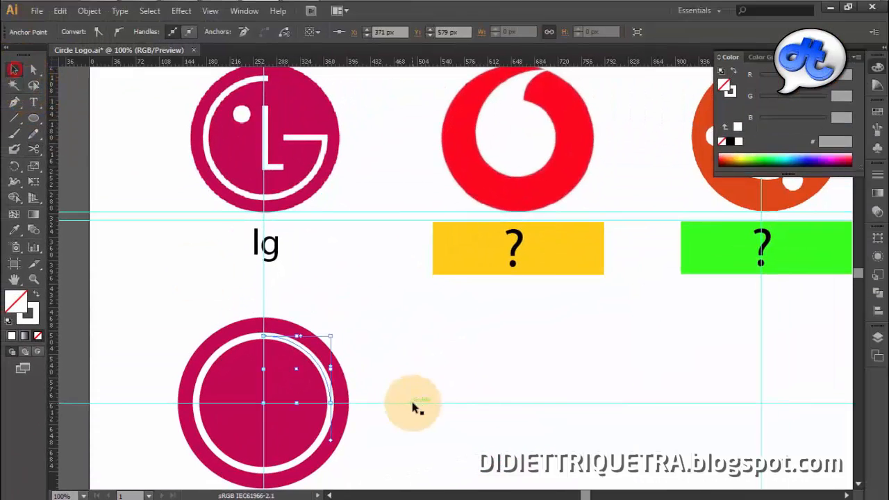
{"action": "left_click", "coordinate": [435, 357]}
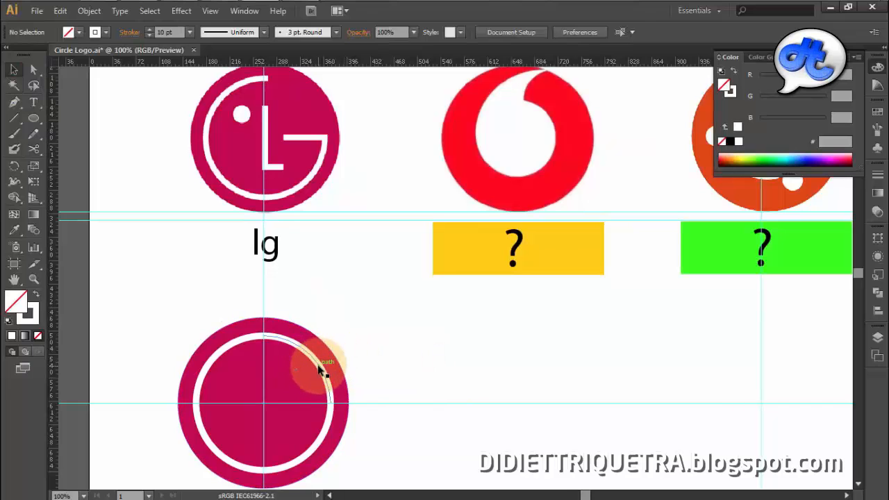
{"action": "key", "text": "Delete"}
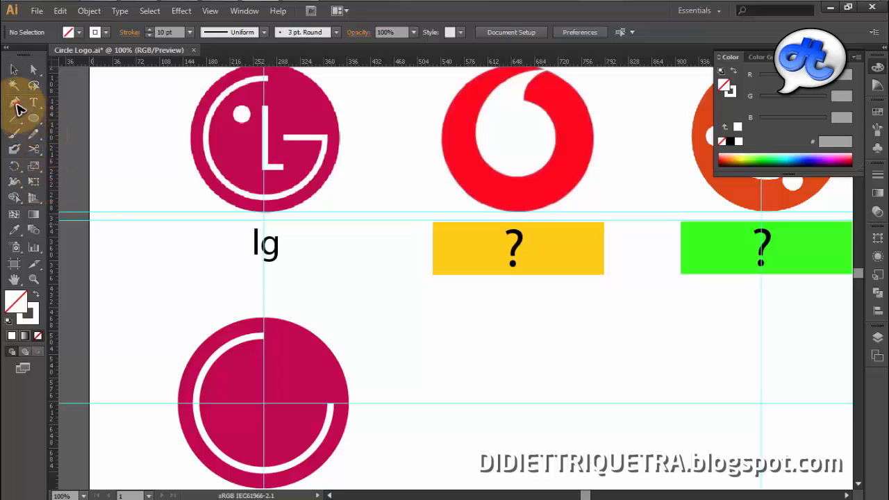
Draw the vertical stem of the L with the Pen tool along the vertical guide inside the ring
{"action": "left_click_drag", "start_coordinate": [17, 108], "coordinate": [59, 103]}
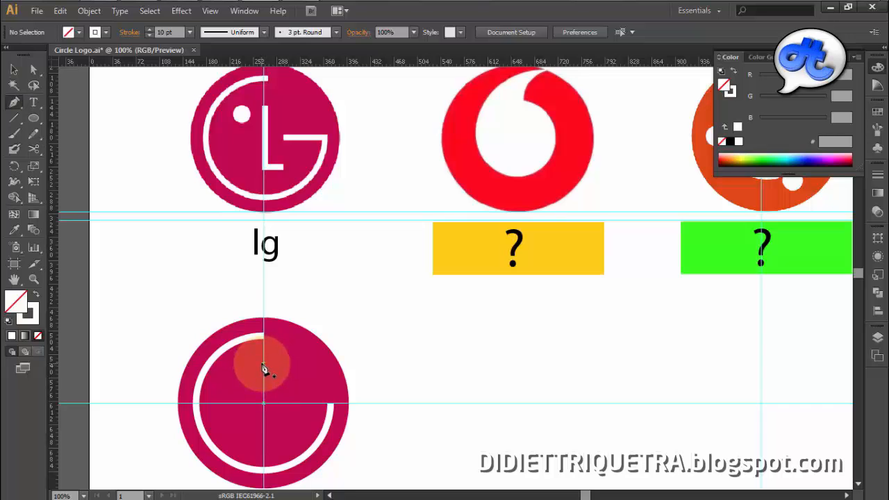
{"action": "left_click_drag", "start_coordinate": [264, 368], "coordinate": [264, 442]}
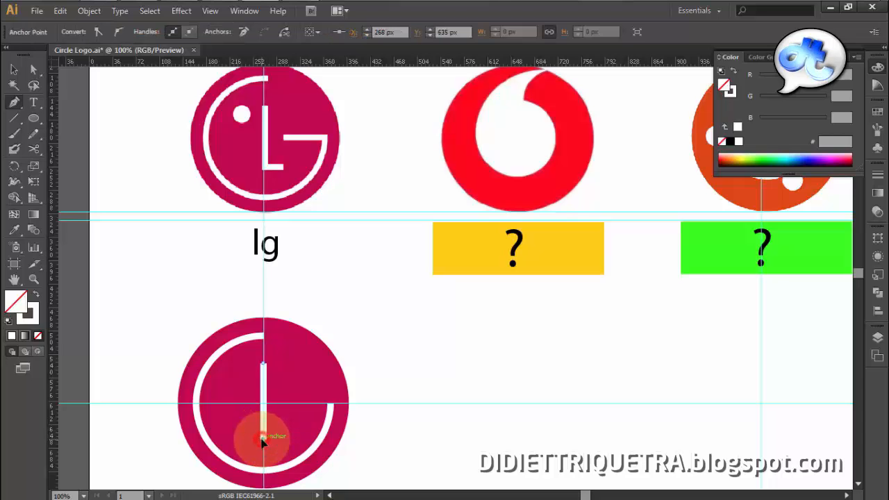
{"action": "left_click", "coordinate": [13, 69]}
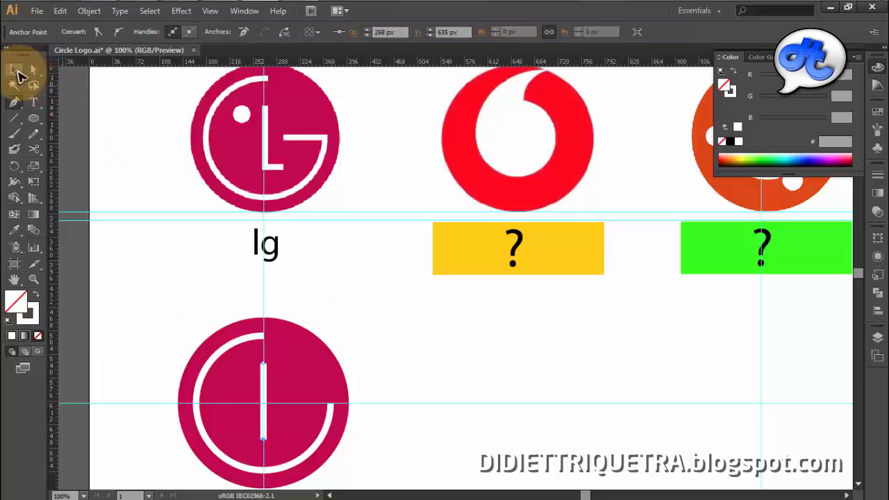
{"action": "left_click", "coordinate": [363, 333]}
Move the white vertical stem slightly down so it is centred on the intersection of the guides
{"action": "scroll", "coordinate": [264, 422], "scroll_direction": "up", "scroll_amount": 2}
{"action": "left_click", "coordinate": [264, 367]}
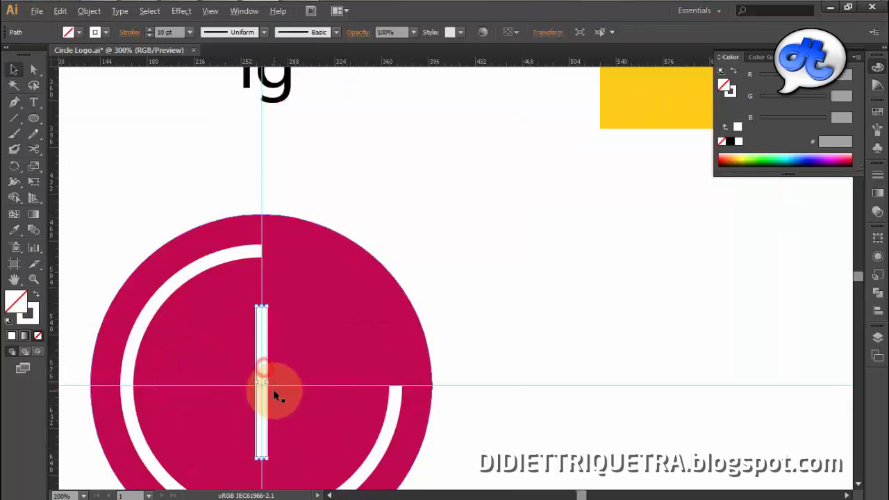
{"action": "scroll", "coordinate": [273, 389], "scroll_direction": "up", "scroll_amount": 1}
{"action": "left_click_drag", "start_coordinate": [248, 375], "coordinate": [248, 382]}
{"action": "left_click", "coordinate": [633, 256]}
Extend the stem's lower end with the Pen tool by a horizontal foot about 29 px long to the right, forming the L
{"action": "scroll", "coordinate": [281, 310], "scroll_direction": "down", "scroll_amount": 1}
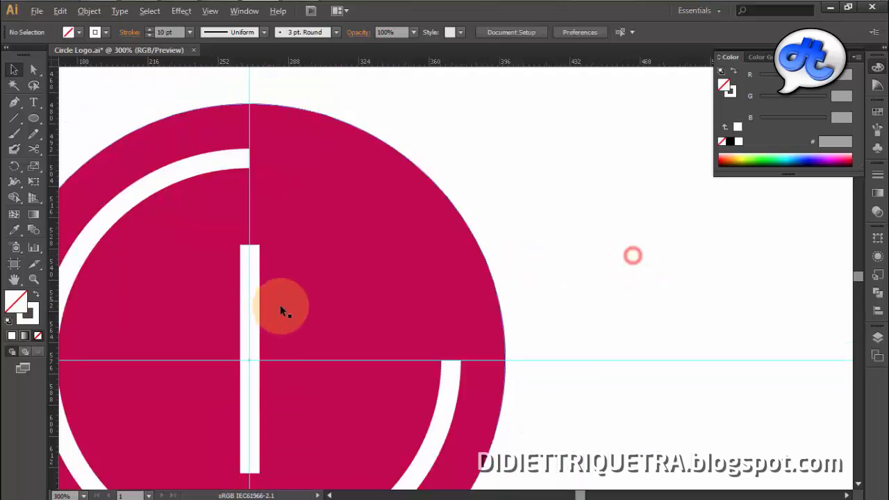
{"action": "scroll", "coordinate": [283, 305], "scroll_direction": "down", "scroll_amount": 3}
{"action": "scroll", "coordinate": [288, 307], "scroll_direction": "up", "scroll_amount": 1}
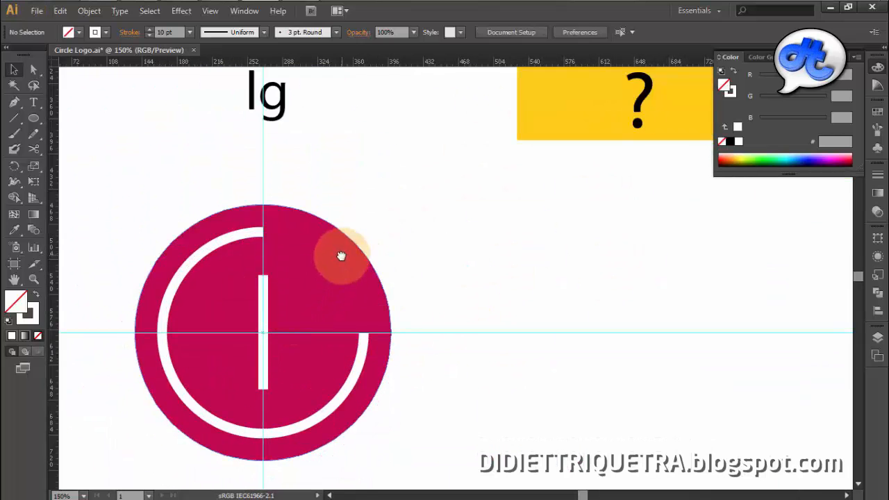
{"action": "left_click_drag", "start_coordinate": [341, 256], "coordinate": [344, 323]}
{"action": "scroll", "coordinate": [344, 296], "scroll_direction": "down", "scroll_amount": 1}
{"action": "left_click_drag", "start_coordinate": [382, 273], "coordinate": [383, 304]}
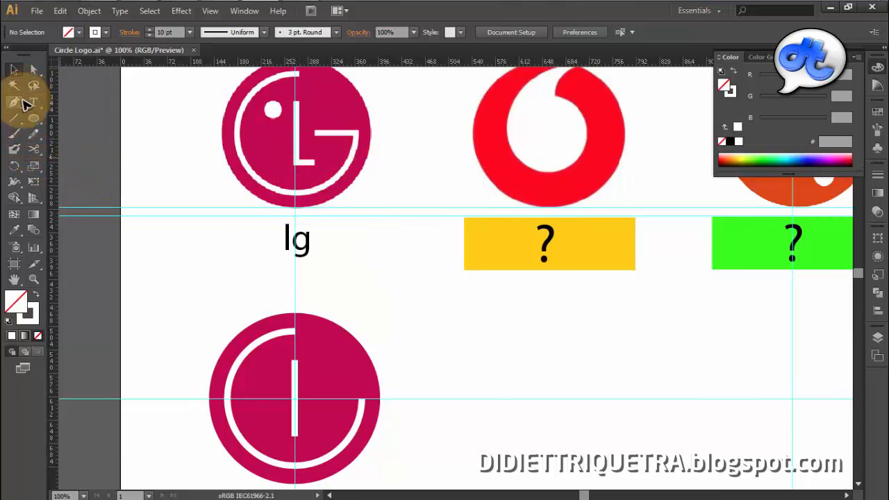
{"action": "left_click", "coordinate": [283, 432]}
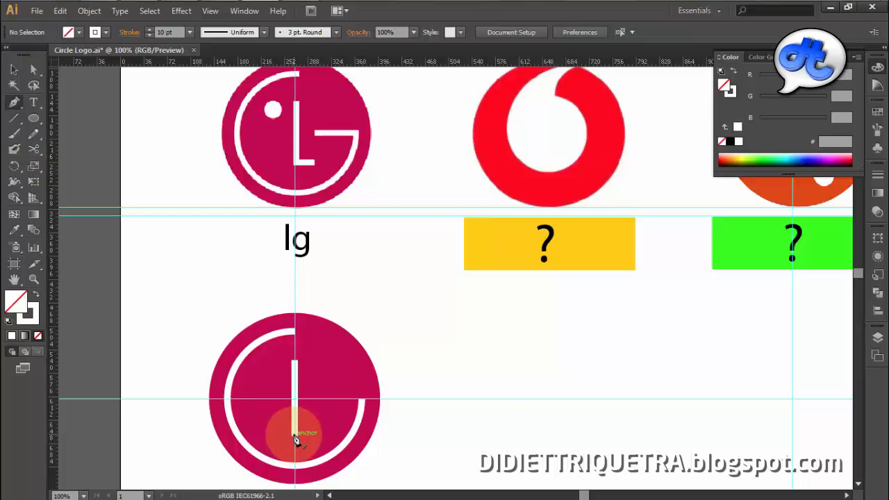
{"action": "left_click_drag", "start_coordinate": [295, 439], "coordinate": [314, 440]}
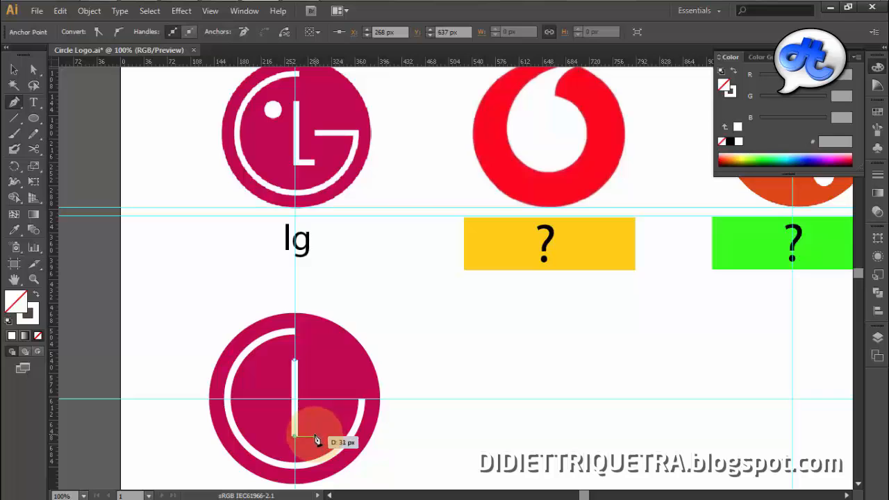
{"action": "mouse_move", "coordinate": [314, 440]}
{"action": "left_mouse_down"}
{"action": "mouse_move", "coordinate": [326, 427]}
{"action": "mouse_move", "coordinate": [320, 441]}
{"action": "left_mouse_up"}
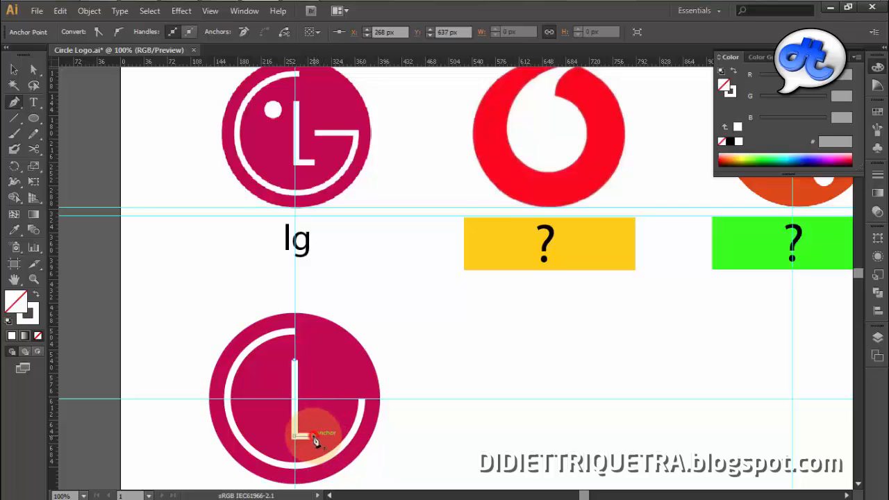
{"action": "left_click", "coordinate": [14, 69]}
{"action": "left_click", "coordinate": [332, 375]}
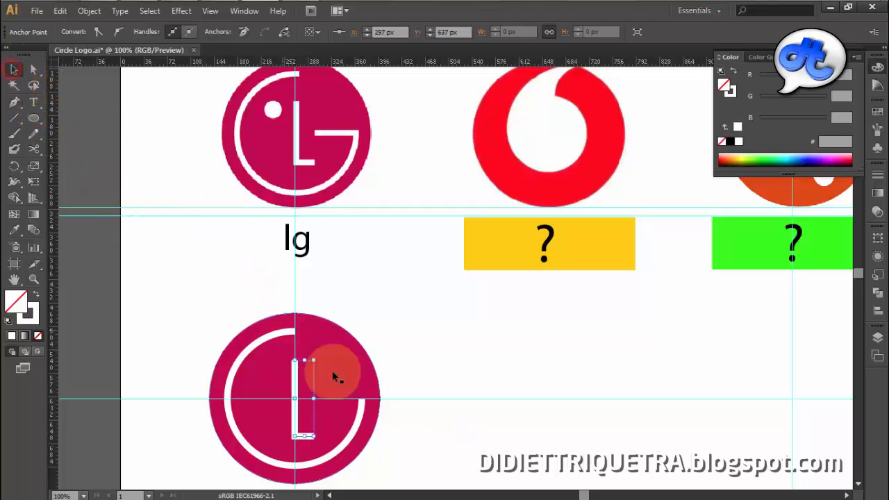
{"action": "left_click", "coordinate": [430, 349]}
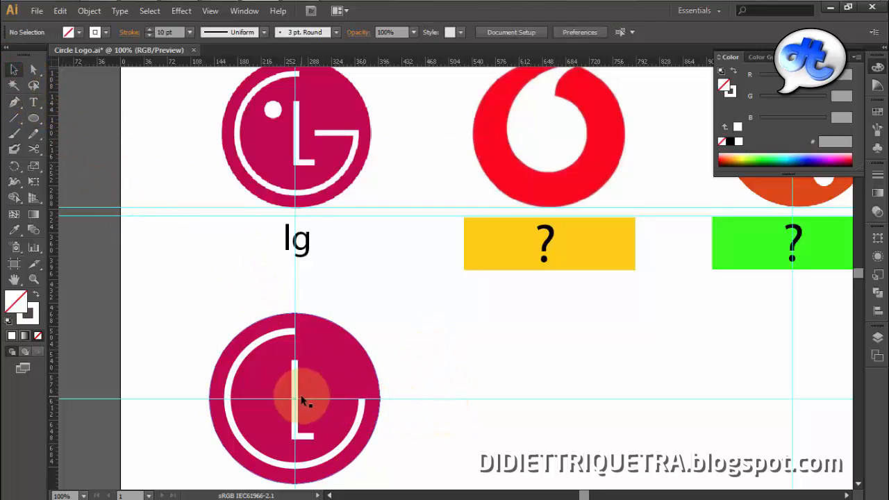
Extend the white ring's open end with the Pen tool by a horizontal bar about 74 px long towards the L, forming the G
{"action": "left_click", "coordinate": [14, 102]}
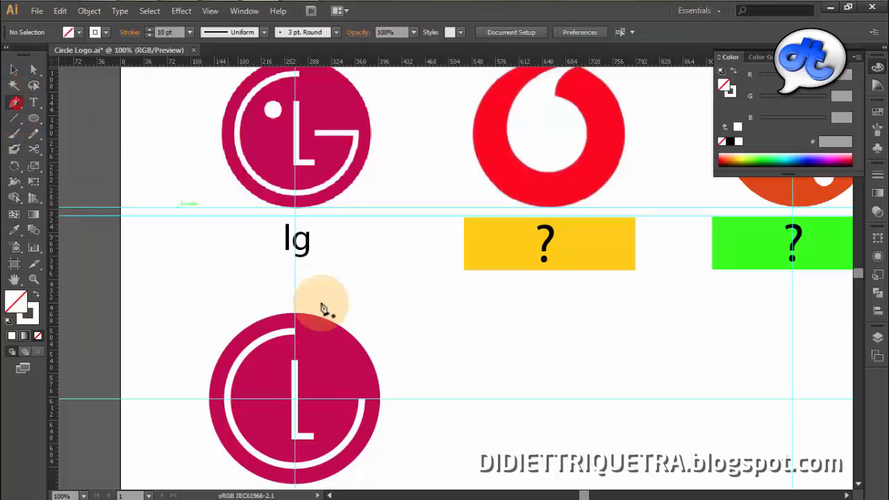
{"action": "left_click_drag", "start_coordinate": [361, 403], "coordinate": [319, 403]}
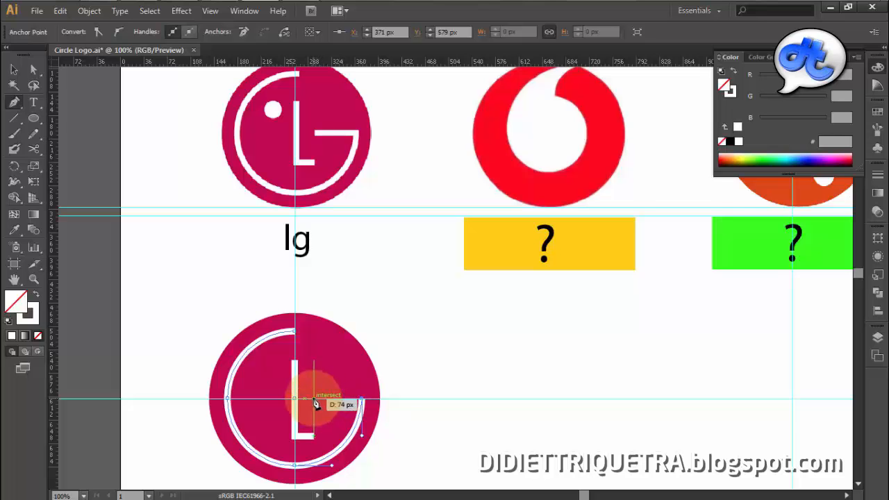
{"action": "left_click_drag", "start_coordinate": [316, 404], "coordinate": [315, 413]}
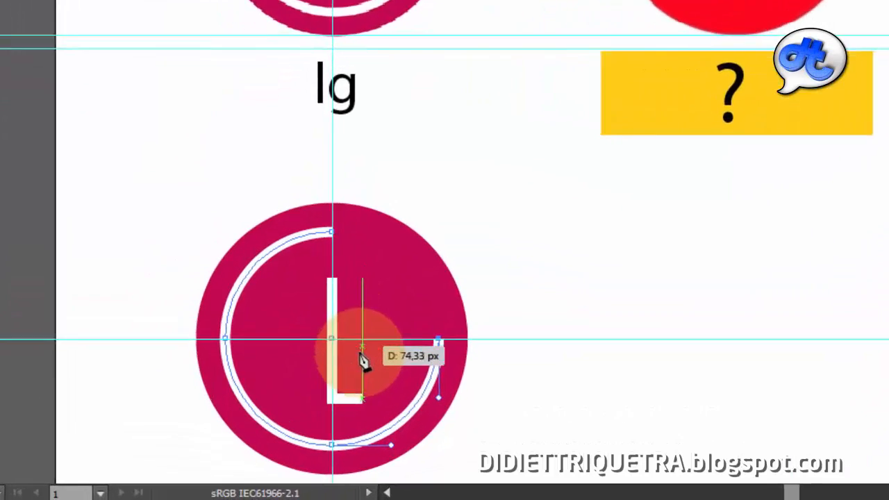
{"action": "mouse_move", "coordinate": [361, 356]}
{"action": "left_mouse_down"}
{"action": "mouse_move", "coordinate": [361, 366]}
{"action": "mouse_move", "coordinate": [362, 342]}
{"action": "left_mouse_up"}
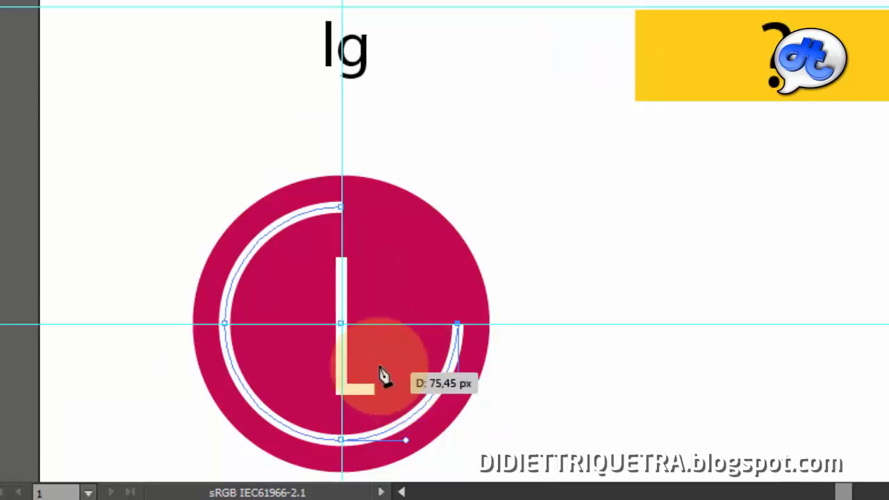
{"action": "left_click", "coordinate": [240, 0]}
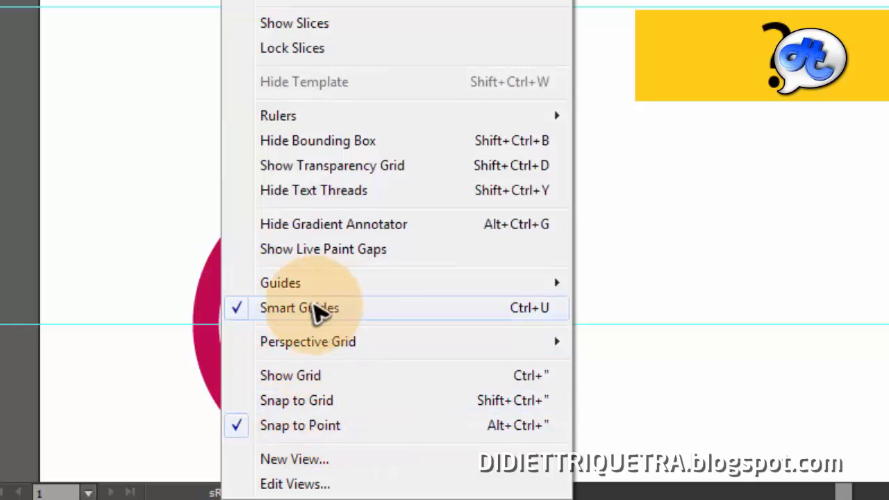
{"action": "left_click", "coordinate": [621, 374]}
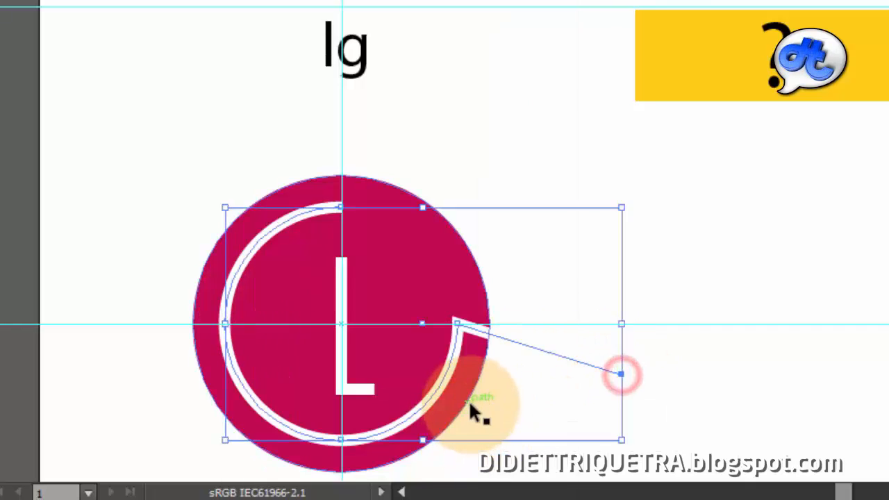
{"action": "key", "text": "ctrl+z"}
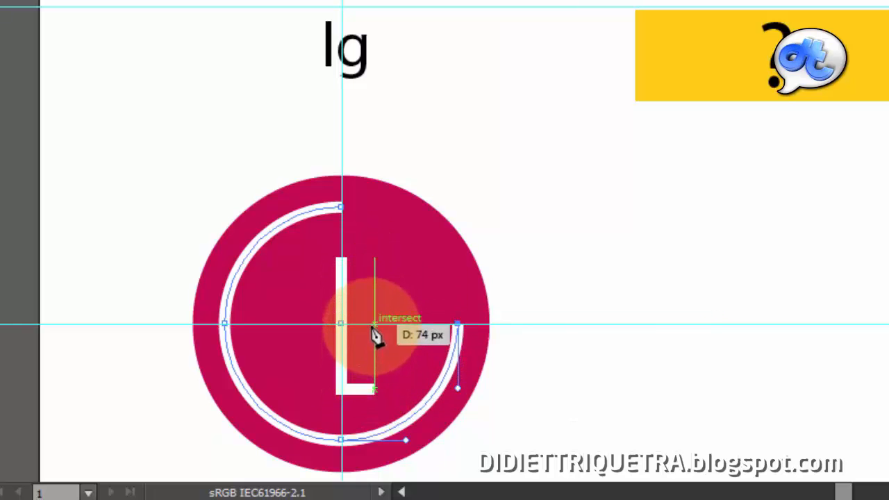
{"action": "left_click", "coordinate": [374, 324]}
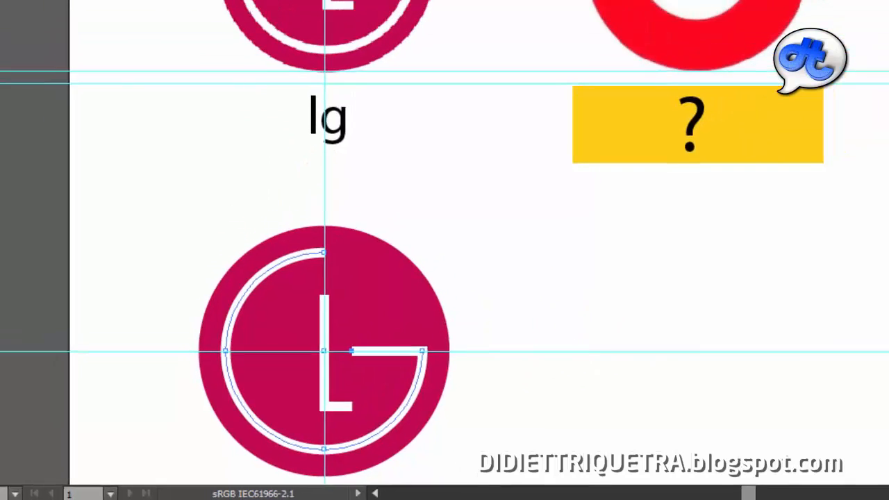
{"action": "key", "text": "v"}
{"action": "left_click", "coordinate": [441, 329]}
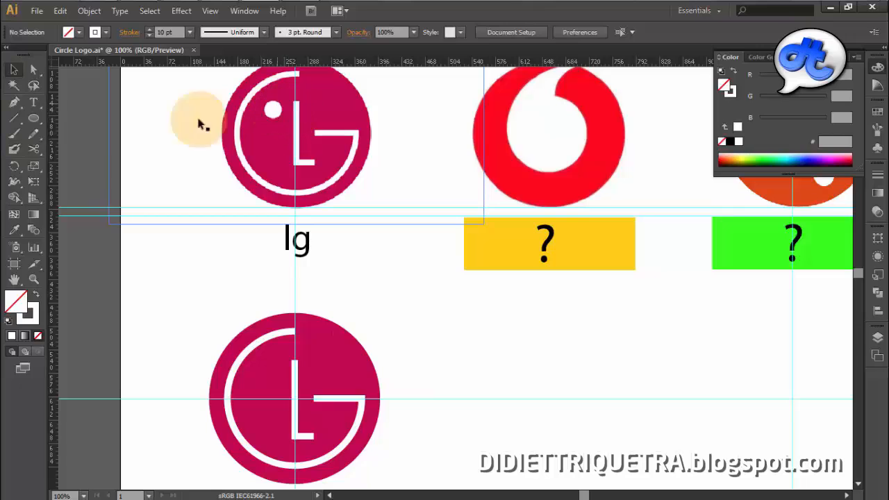
Draw a small circle between the ring and the L, and swap its fill and stroke for solid white without an outline
{"action": "left_click", "coordinate": [39, 121]}
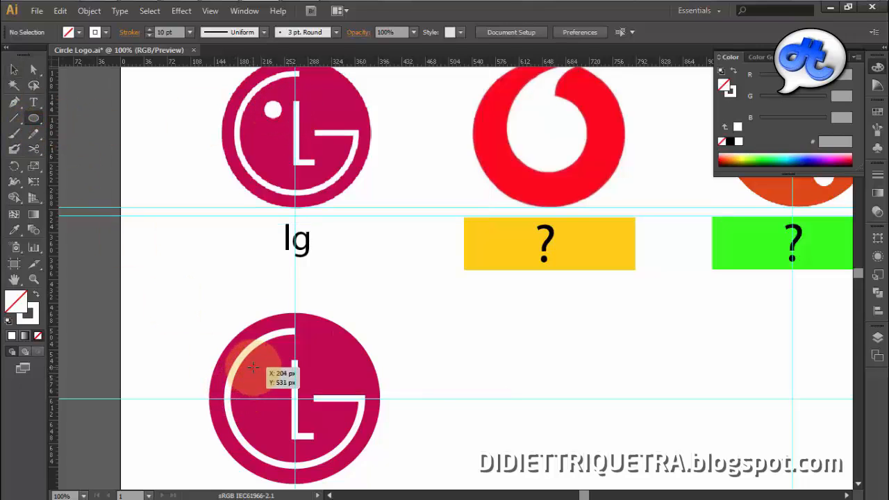
{"action": "left_click_drag", "start_coordinate": [253, 368], "coordinate": [276, 387]}
{"action": "left_click", "coordinate": [14, 69]}
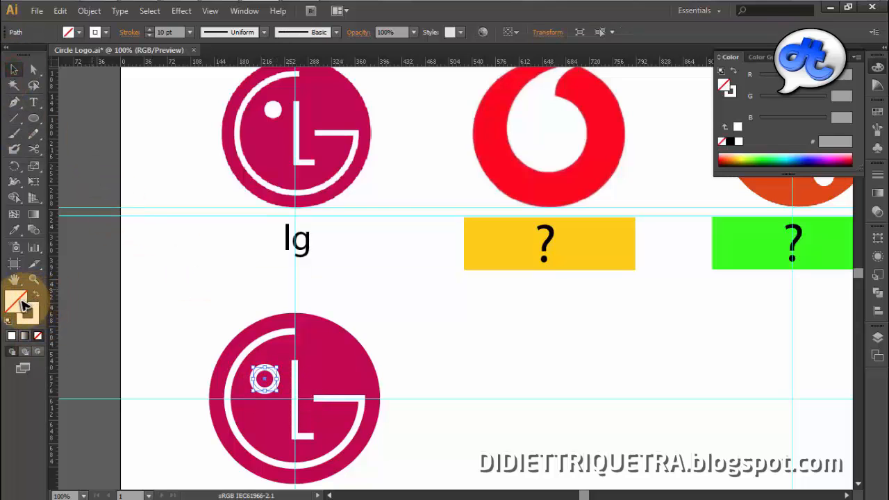
{"action": "left_click", "coordinate": [39, 316]}
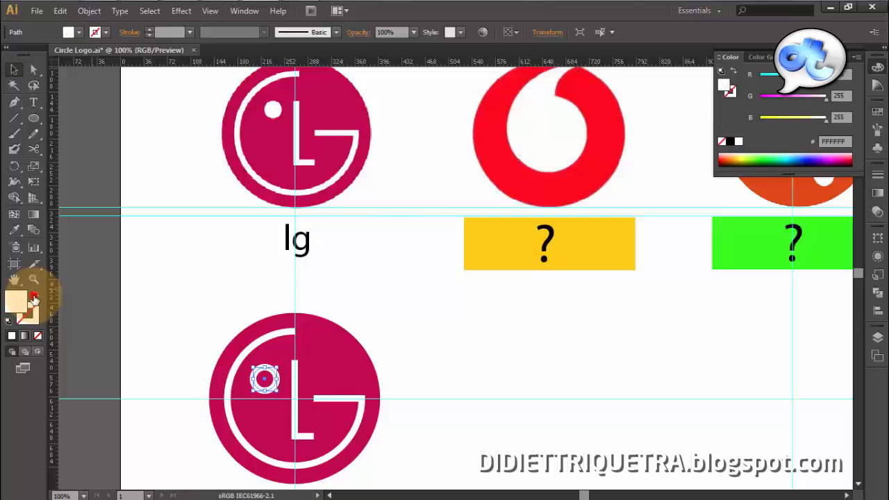
{"action": "left_click", "coordinate": [34, 297]}
{"action": "left_click", "coordinate": [215, 295]}
Move the white dot upwards and nudge it slightly right, matching the eye's position in the reference LG logo
{"action": "left_click_drag", "start_coordinate": [265, 379], "coordinate": [266, 370]}
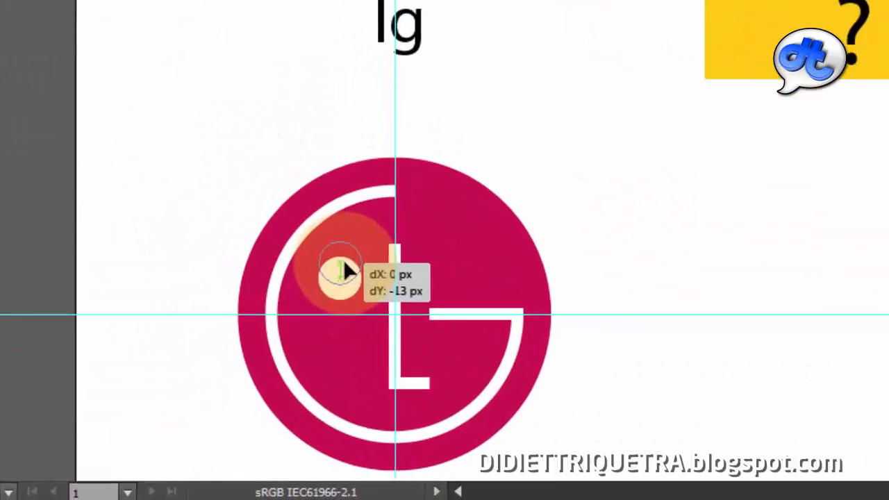
{"action": "left_click_drag", "start_coordinate": [345, 273], "coordinate": [346, 274]}
{"action": "left_click_drag", "start_coordinate": [372, 228], "coordinate": [372, 226]}
{"action": "left_click", "coordinate": [679, 192]}
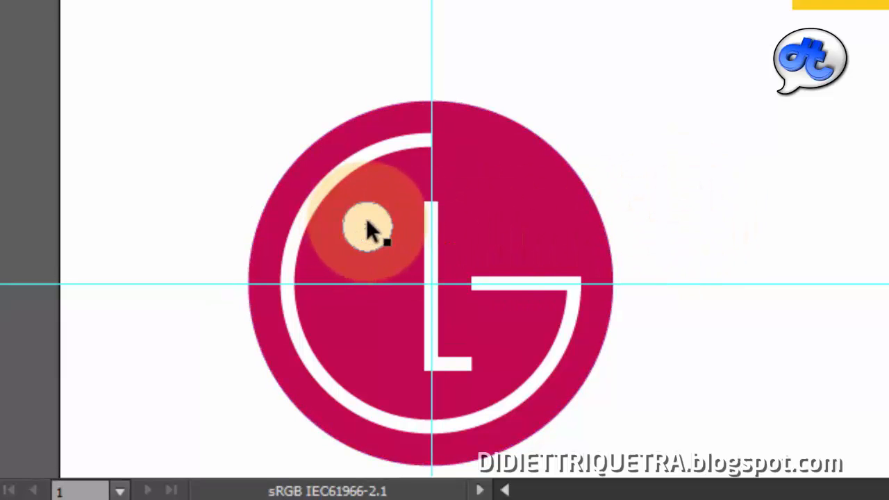
{"action": "key", "text": "Right"}
{"action": "key", "text": "Right"}
{"action": "key", "text": "Right"}
{"action": "key", "text": "Right"}
{"action": "left_click", "coordinate": [722, 211]}
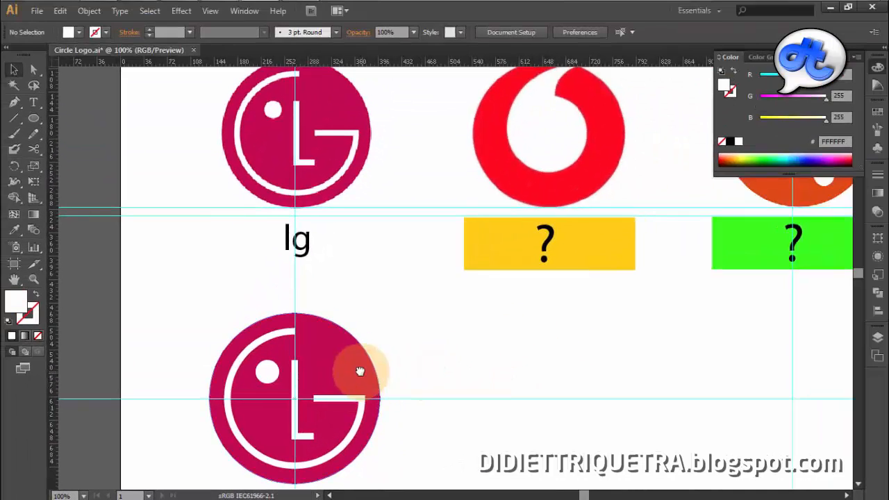
Hide the ruler guides in the document
{"action": "left_click_drag", "start_coordinate": [360, 372], "coordinate": [353, 350]}
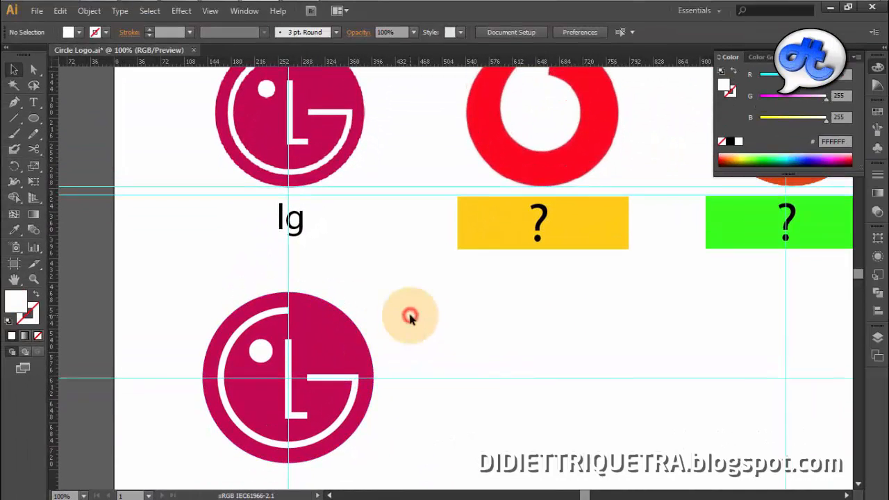
{"action": "scroll", "coordinate": [361, 347], "scroll_direction": "down", "scroll_amount": 1}
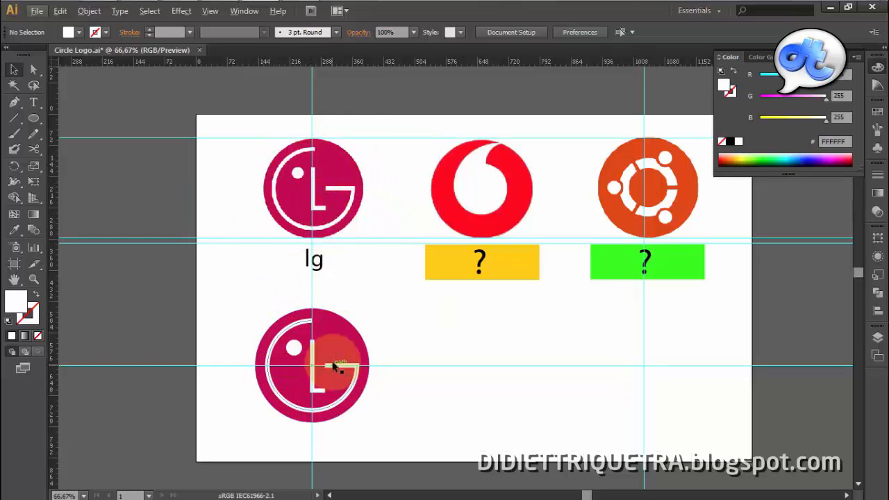
{"action": "scroll", "coordinate": [334, 368], "scroll_direction": "up", "scroll_amount": 1}
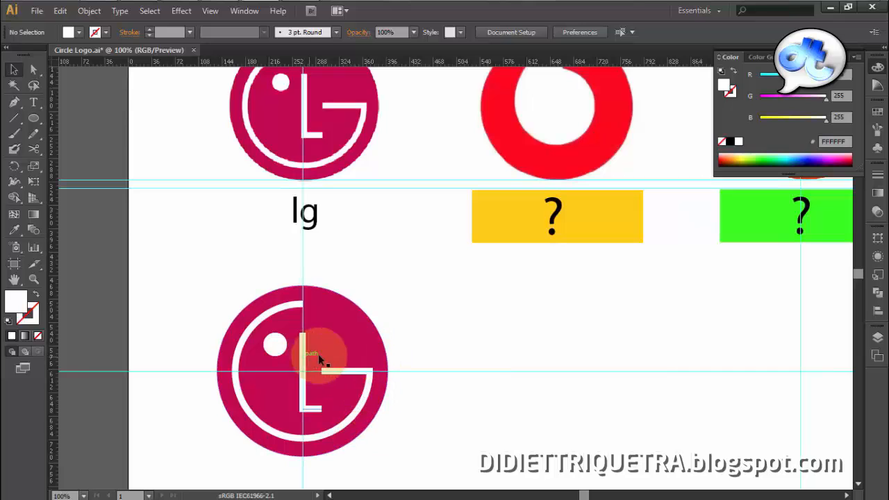
{"action": "scroll", "coordinate": [388, 354], "scroll_direction": "down", "scroll_amount": 2}
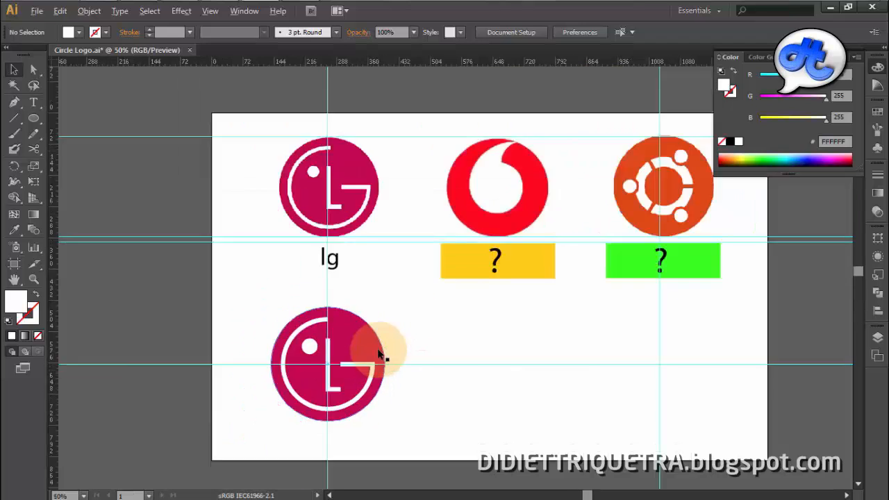
{"action": "scroll", "coordinate": [363, 396], "scroll_direction": "up", "scroll_amount": 1}
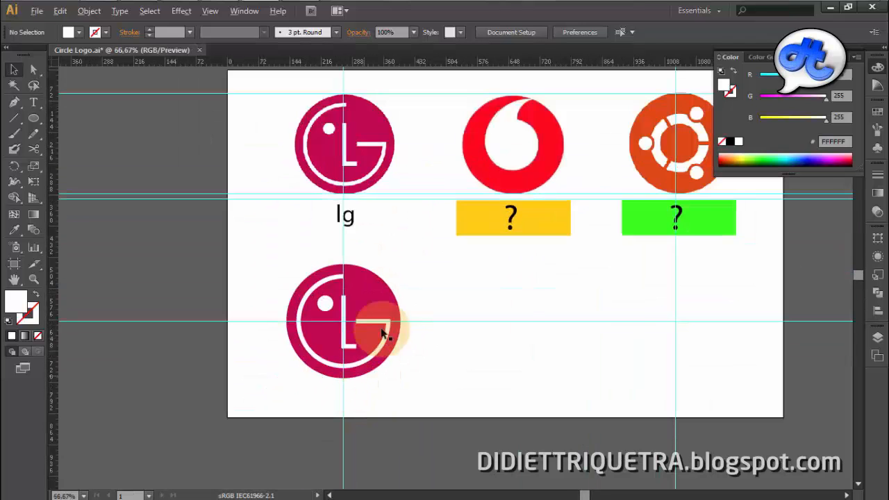
{"action": "right_click", "coordinate": [419, 328]}
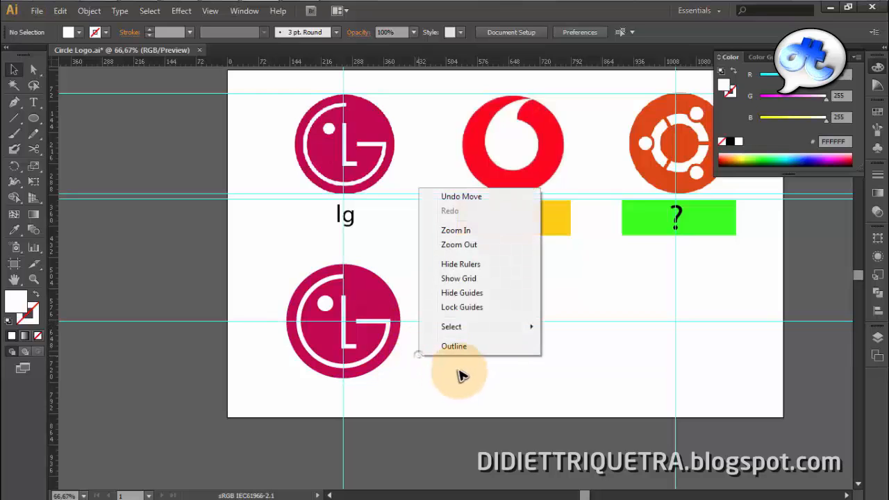
{"action": "left_click", "coordinate": [475, 294]}
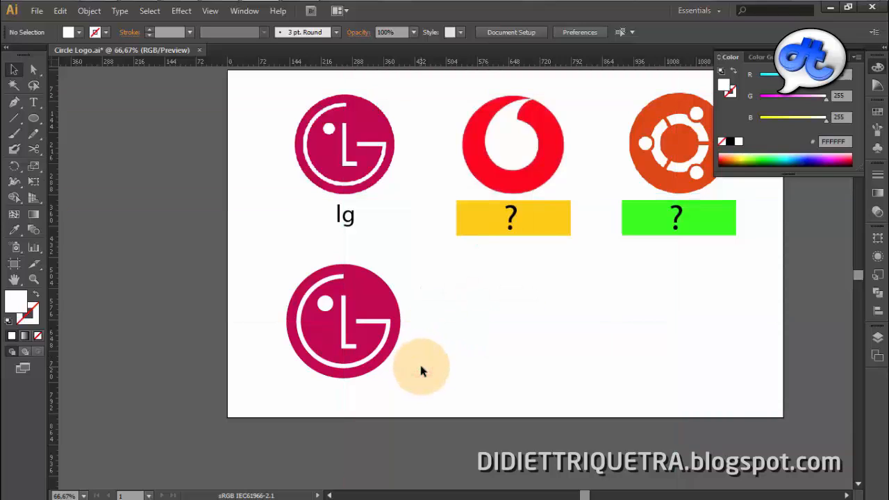
Select all parts of the recreated LG logo to check the complete artwork, and clear the selection
{"action": "left_click_drag", "start_coordinate": [264, 255], "coordinate": [512, 399]}
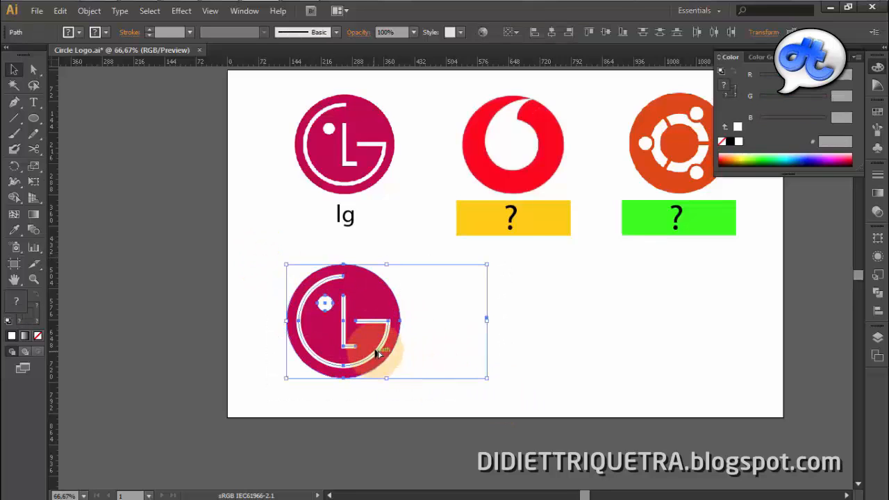
{"action": "scroll", "coordinate": [377, 354], "scroll_direction": "down", "scroll_amount": 3}
{"action": "left_click_drag", "start_coordinate": [389, 380], "coordinate": [338, 312]}
{"action": "left_click_drag", "start_coordinate": [344, 359], "coordinate": [208, 386]}
{"action": "left_click", "coordinate": [477, 344]}
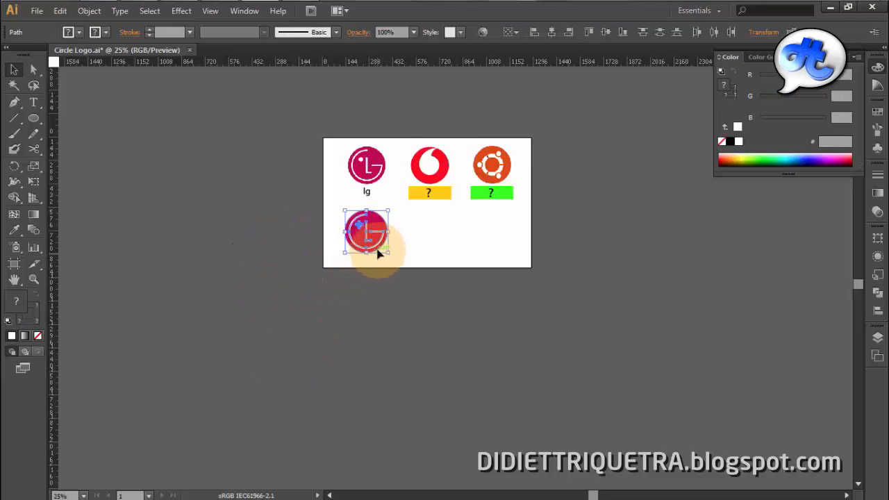
{"action": "scroll", "coordinate": [372, 239], "scroll_direction": "up", "scroll_amount": 4}
{"action": "left_click", "coordinate": [441, 239]}
{"action": "scroll", "coordinate": [363, 229], "scroll_direction": "down", "scroll_amount": 2}
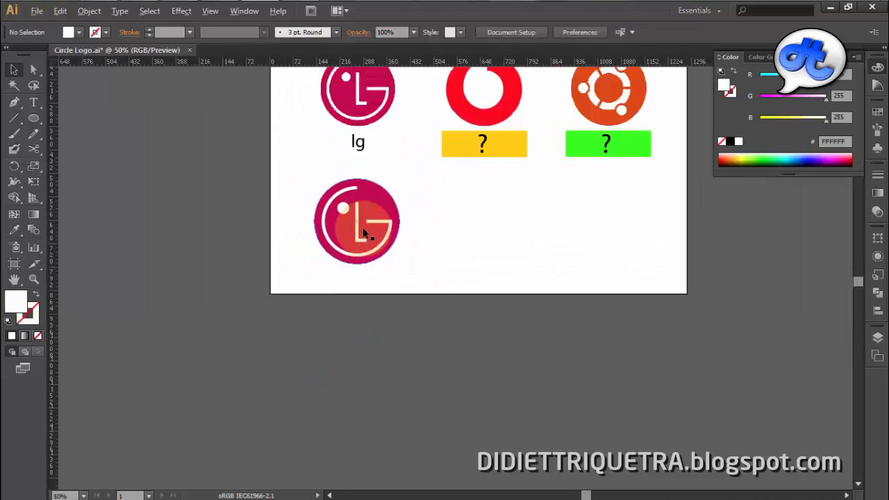
{"action": "scroll", "coordinate": [362, 233], "scroll_direction": "up", "scroll_amount": 2}
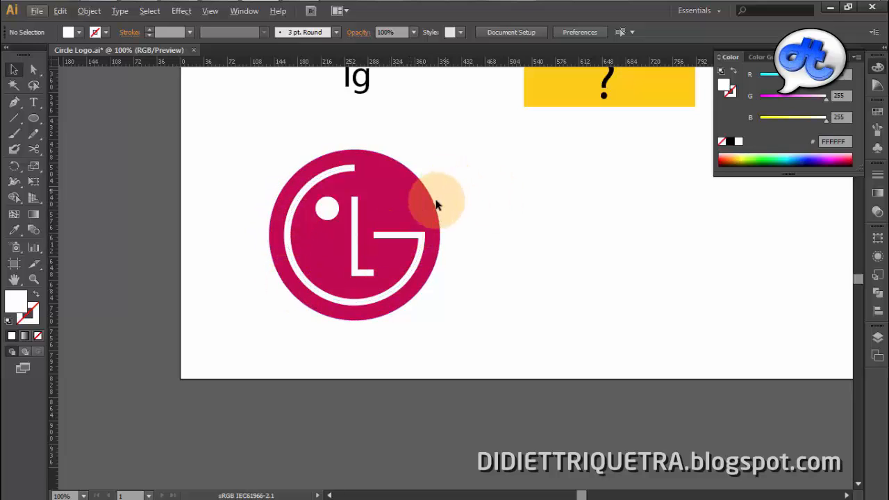
{"action": "left_click_drag", "start_coordinate": [407, 174], "coordinate": [393, 241]}
{"action": "scroll", "coordinate": [406, 278], "scroll_direction": "down", "scroll_amount": 1}
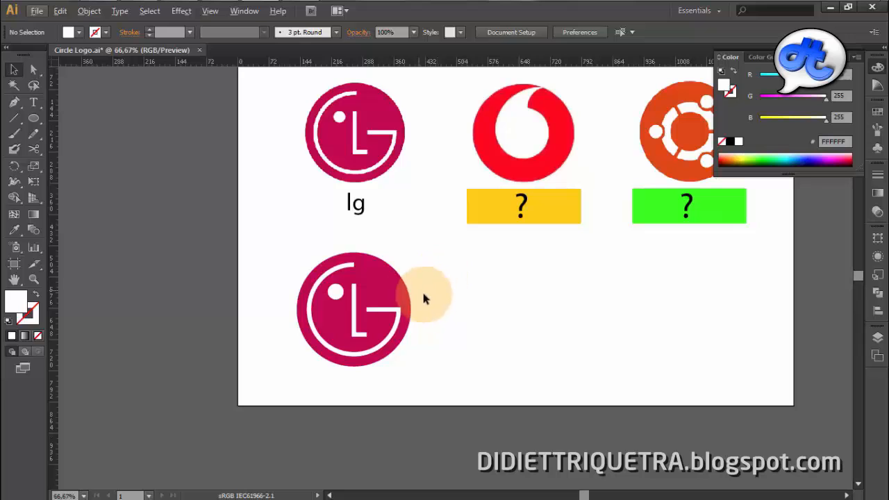
{"action": "left_click_drag", "start_coordinate": [438, 296], "coordinate": [411, 319]}
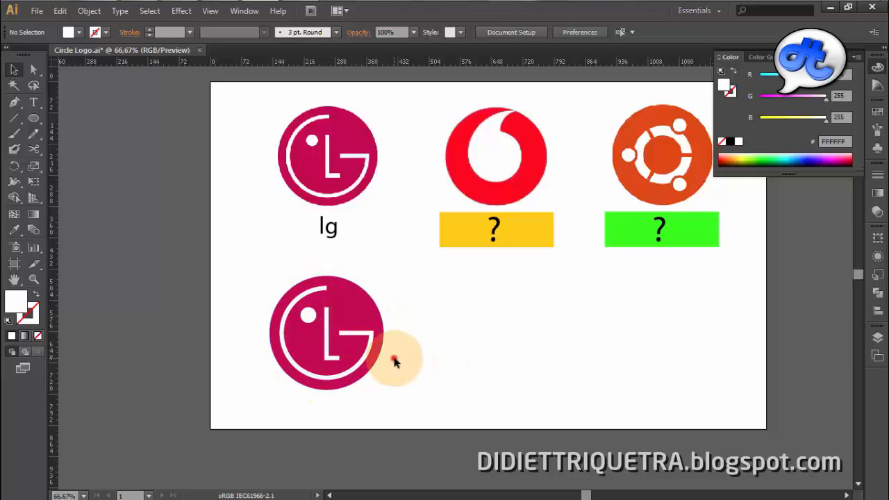
Select the white G path to check how the ring and the horizontal bar are joined, and deselect it
{"action": "left_click", "coordinate": [323, 291]}
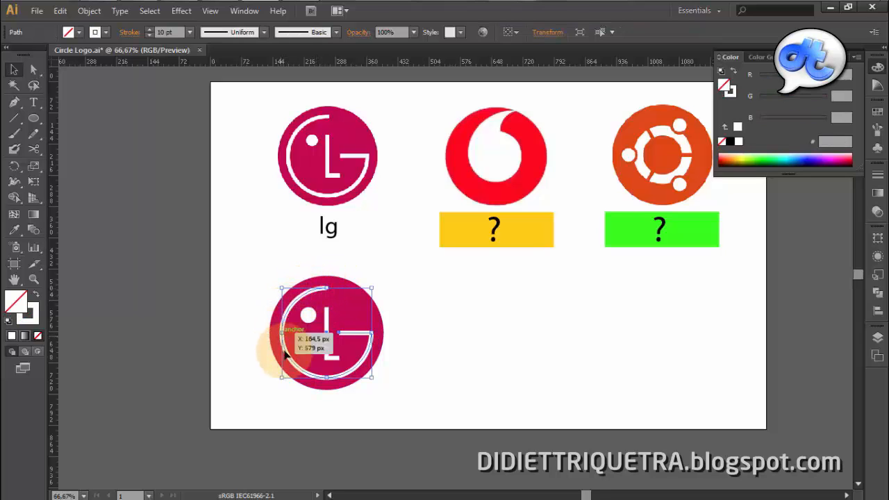
{"action": "scroll", "coordinate": [389, 336], "scroll_direction": "up", "scroll_amount": 1}
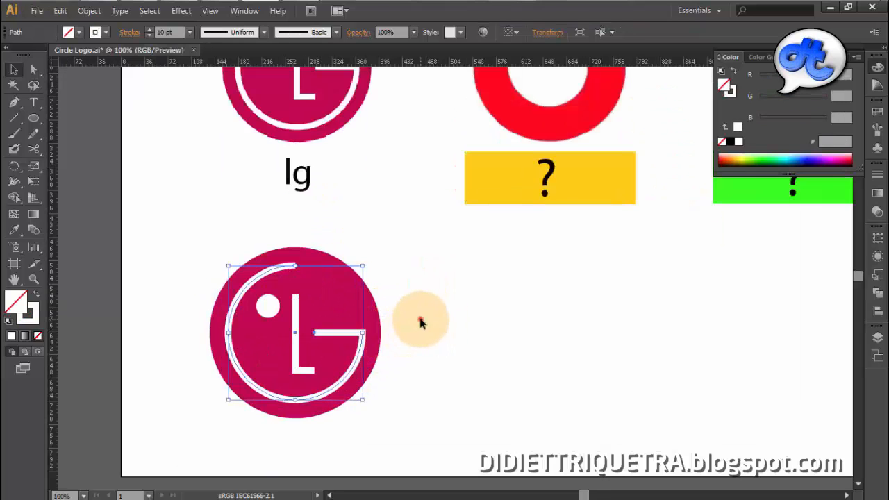
{"action": "left_click", "coordinate": [420, 319]}
{"action": "left_click", "coordinate": [356, 333]}
{"action": "left_click", "coordinate": [571, 350]}
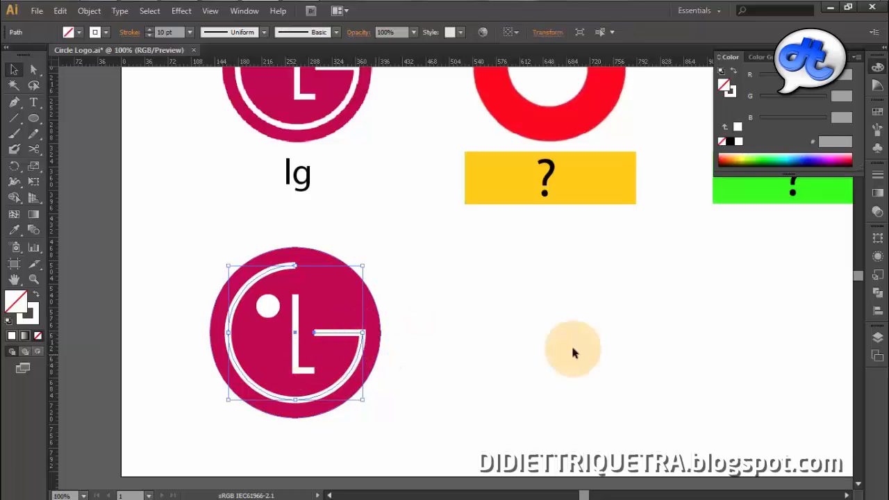
{"action": "scroll", "coordinate": [340, 335], "scroll_direction": "up", "scroll_amount": 1}
{"action": "left_click", "coordinate": [364, 342]}
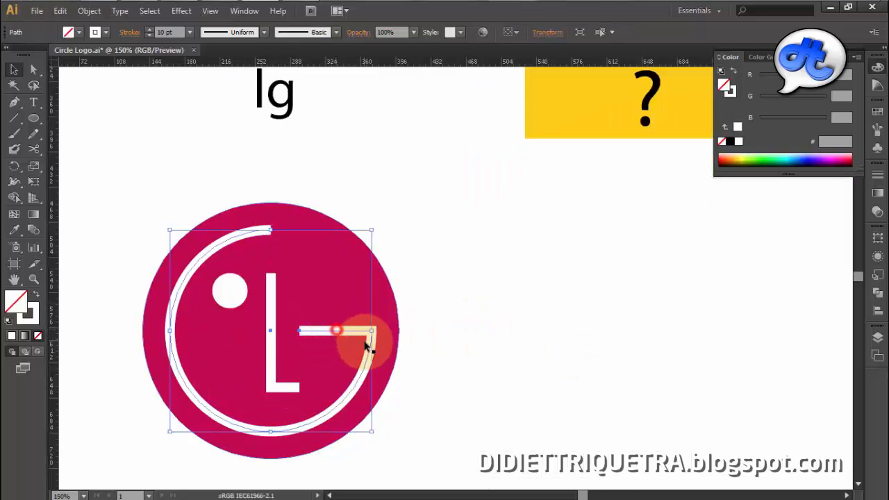
{"action": "left_click", "coordinate": [362, 379]}
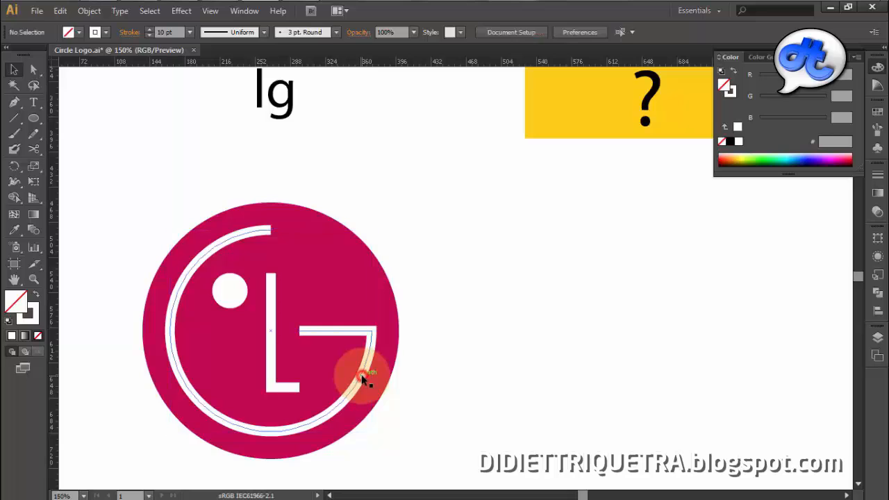
Expand the fill and stroke of the white G and L paths in the recreated logo into filled shapes
{"action": "left_click", "coordinate": [343, 332]}
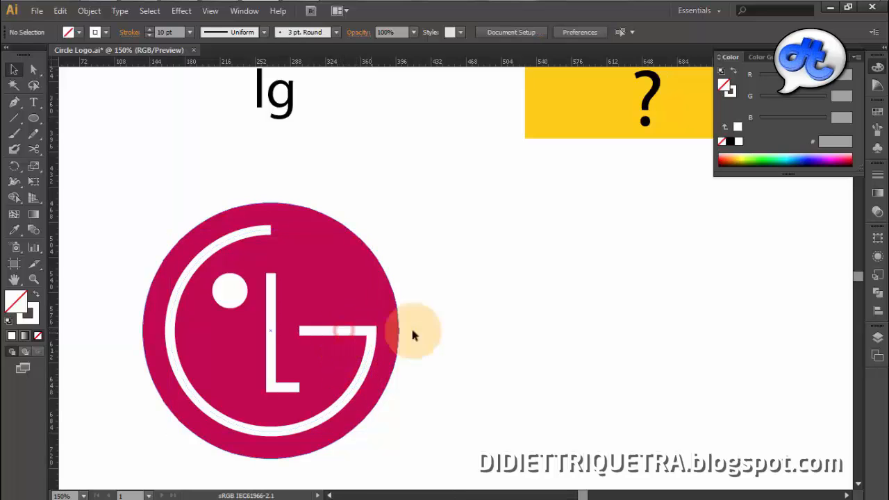
{"action": "left_click", "coordinate": [436, 325]}
{"action": "left_click", "coordinate": [332, 334]}
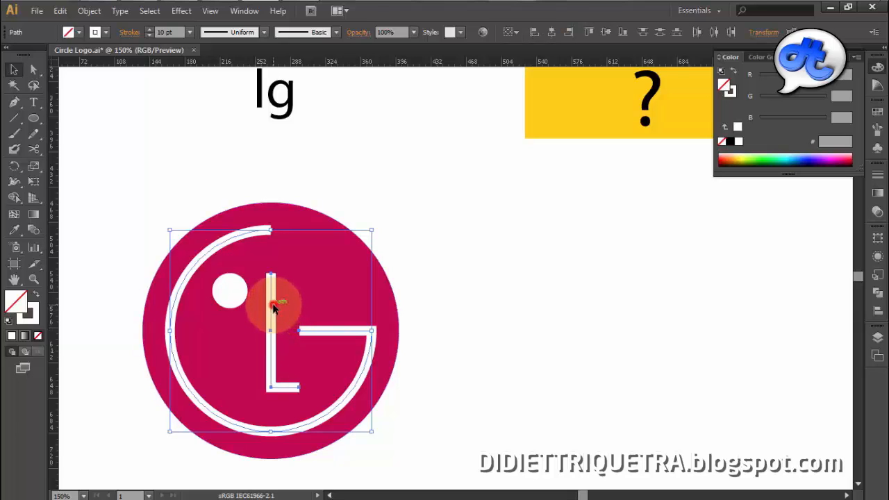
{"action": "left_click", "coordinate": [309, 286]}
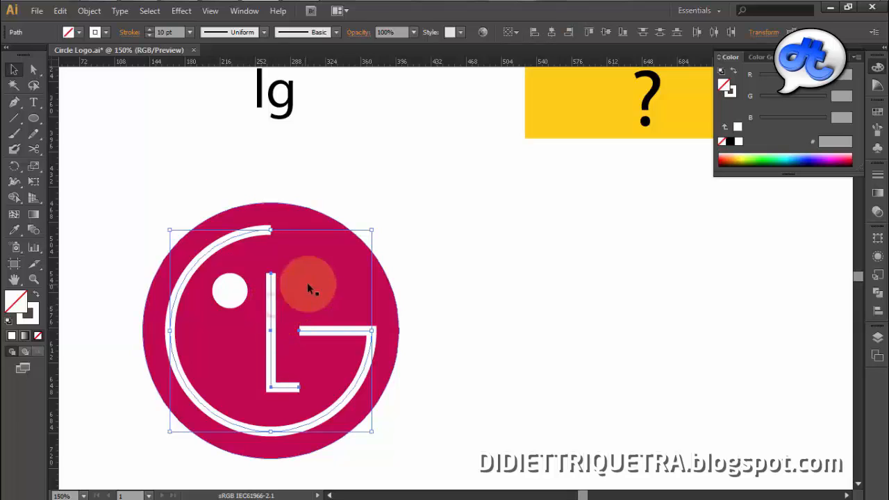
{"action": "left_click", "coordinate": [88, 14]}
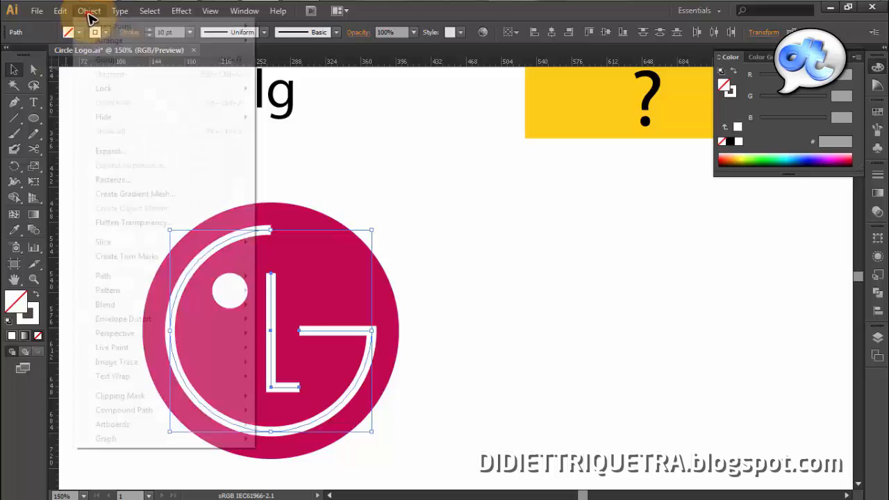
{"action": "left_click", "coordinate": [104, 152]}
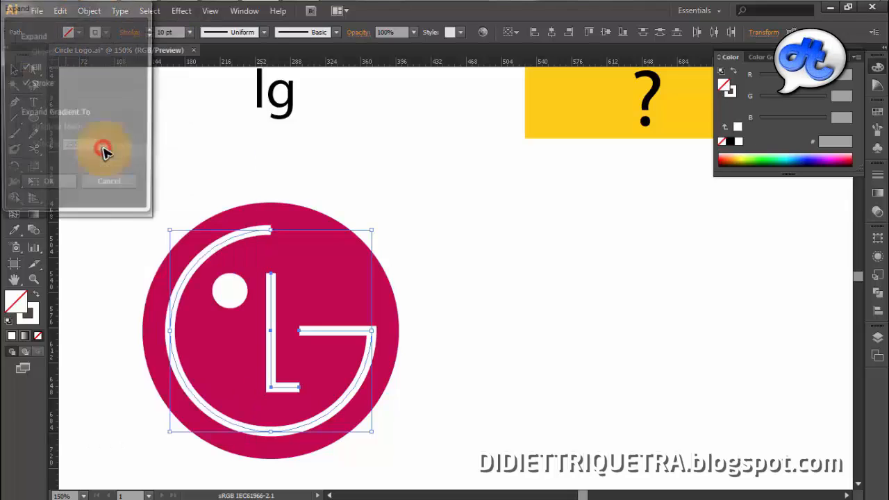
{"action": "left_click", "coordinate": [61, 189]}
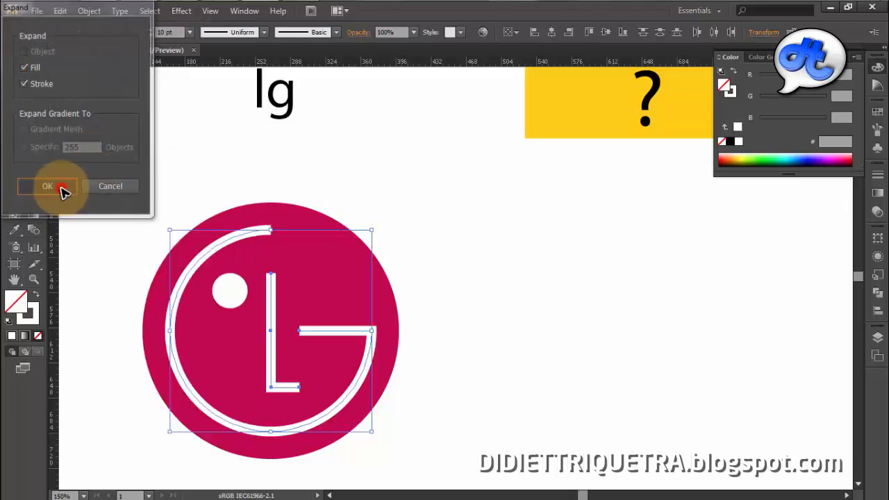
{"action": "left_click", "coordinate": [556, 298]}
Select the expanded white G shape and examine its outline up close
{"action": "left_click", "coordinate": [259, 231]}
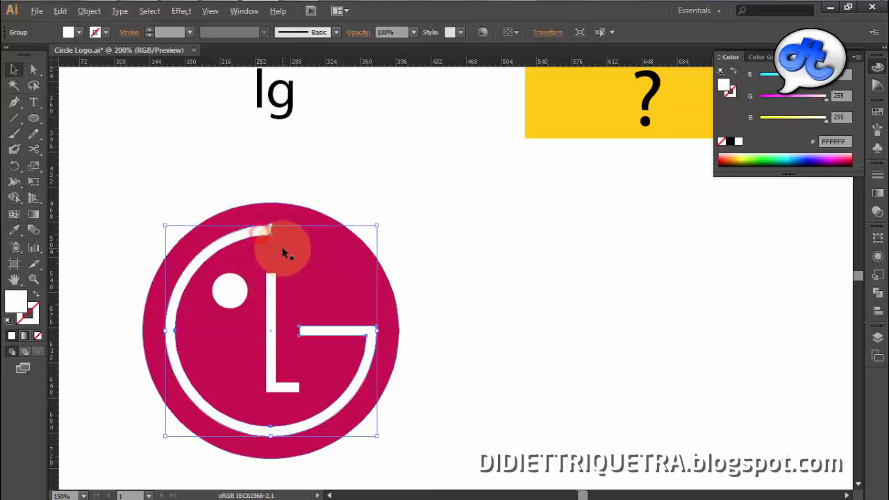
{"action": "scroll", "coordinate": [264, 227], "scroll_direction": "up", "scroll_amount": 1}
{"action": "left_click_drag", "start_coordinate": [231, 232], "coordinate": [241, 214]}
{"action": "key", "text": "ctrl+z"}
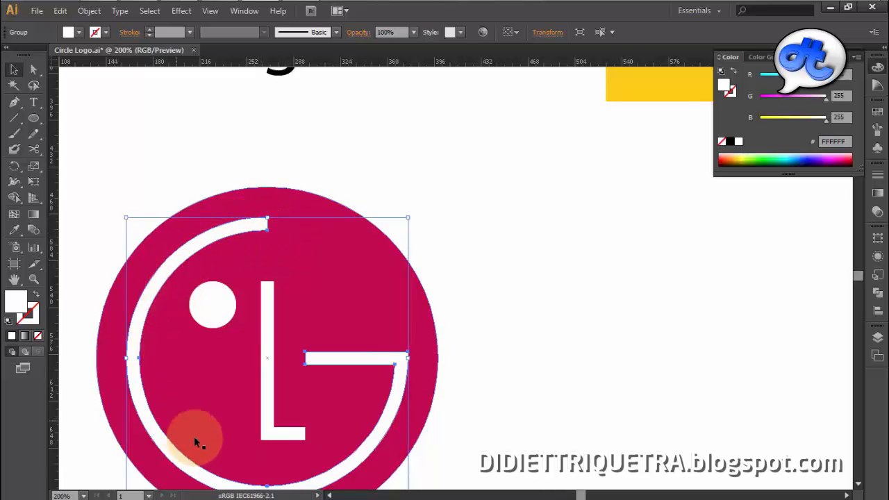
Test-scale the complete recreated LG logo far beyond the artboard from its corners, and undo the enlargement
{"action": "key", "text": "ctrl+0"}
{"action": "left_click_drag", "start_coordinate": [313, 234], "coordinate": [523, 367]}
{"action": "key", "text": "ctrl+minus"}
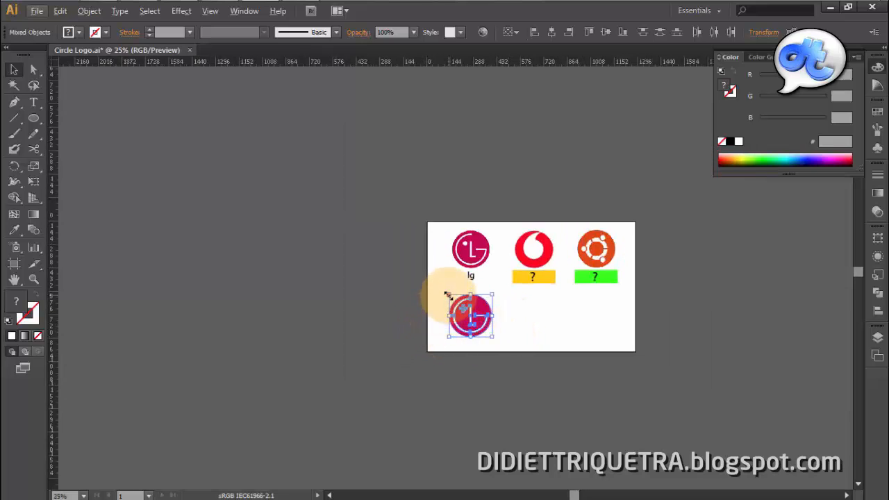
{"action": "left_click_drag", "start_coordinate": [448, 294], "coordinate": [135, 90]}
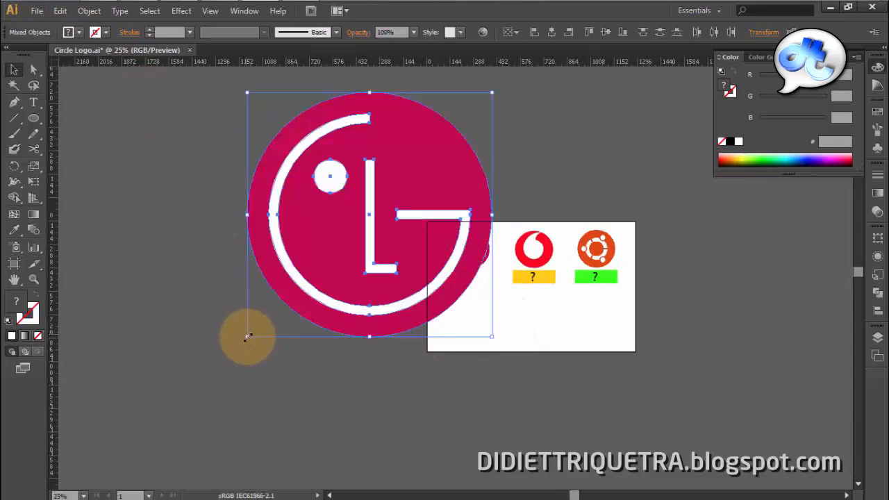
{"action": "left_click_drag", "start_coordinate": [246, 338], "coordinate": [122, 461]}
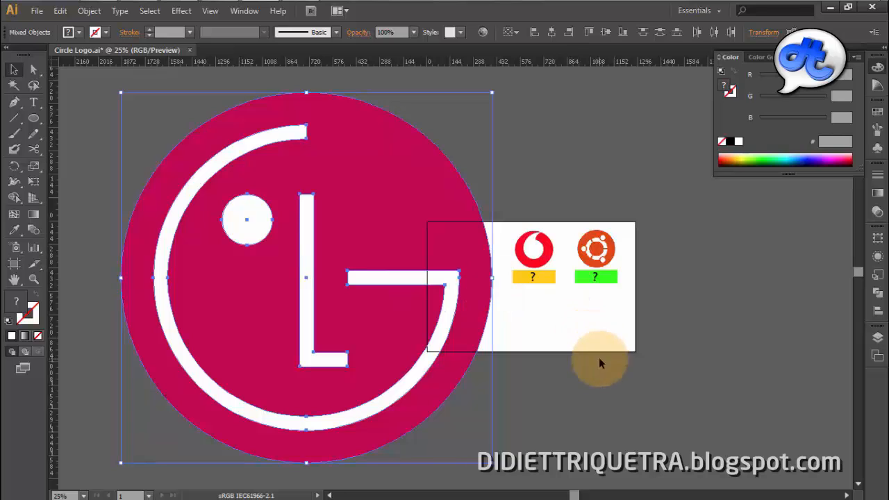
{"action": "left_click", "coordinate": [600, 407]}
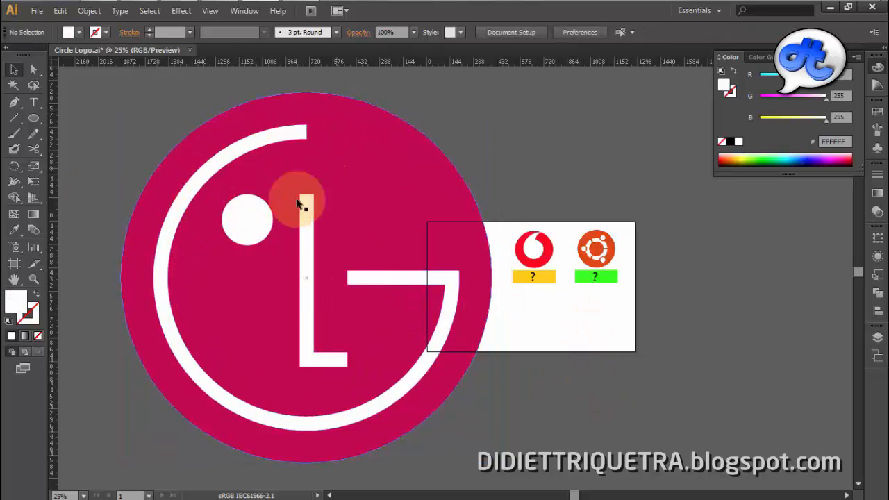
{"action": "key", "text": "ctrl+z"}
{"action": "key", "text": "ctrl+z"}
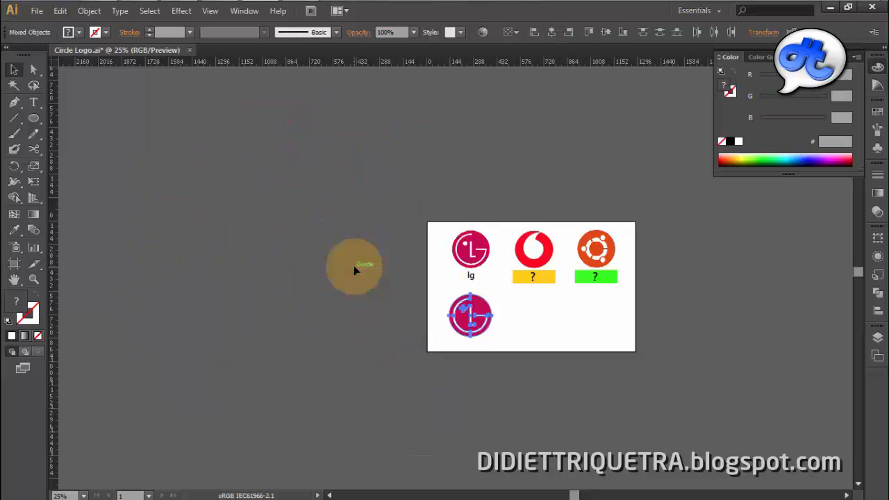
Deselect the recreated LG logo and show the ruler guides in the document again
{"action": "left_click", "coordinate": [549, 337]}
{"action": "scroll", "coordinate": [490, 334], "scroll_direction": "up", "scroll_amount": 2}
{"action": "left_click_drag", "start_coordinate": [549, 285], "coordinate": [366, 313]}
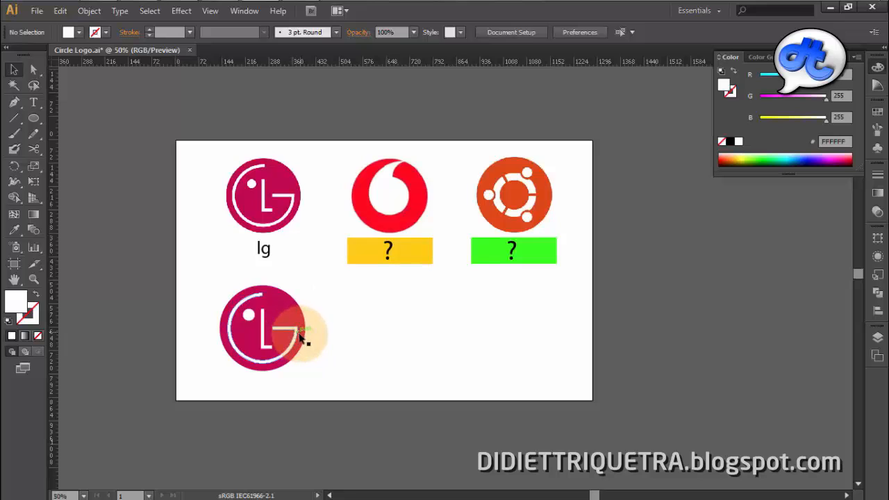
{"action": "right_click", "coordinate": [341, 340]}
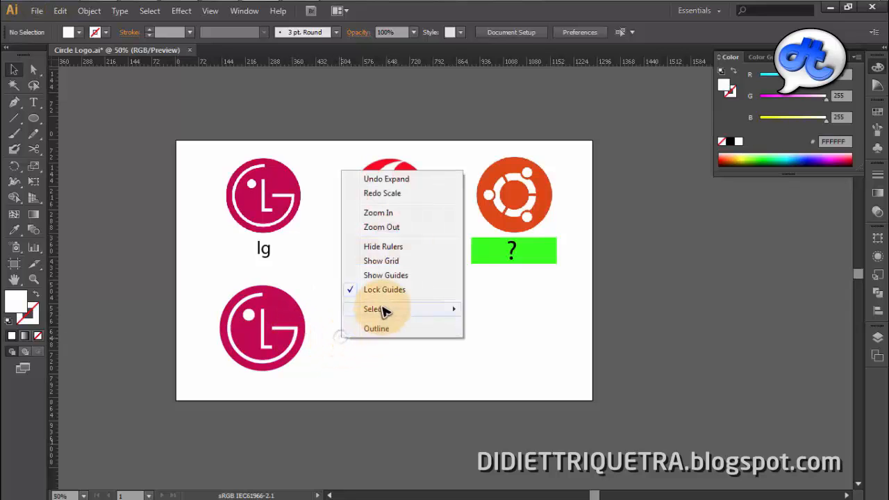
{"action": "left_click", "coordinate": [386, 276]}
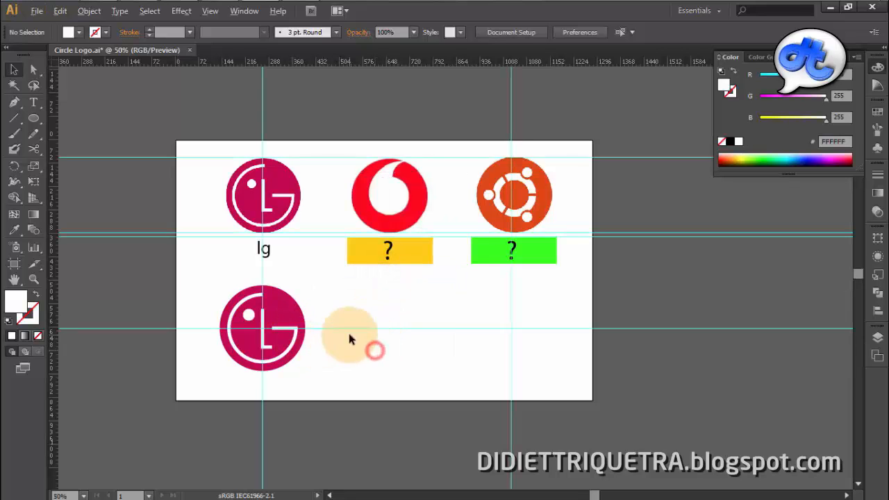
{"action": "scroll", "coordinate": [347, 329], "scroll_direction": "up", "scroll_amount": 1}
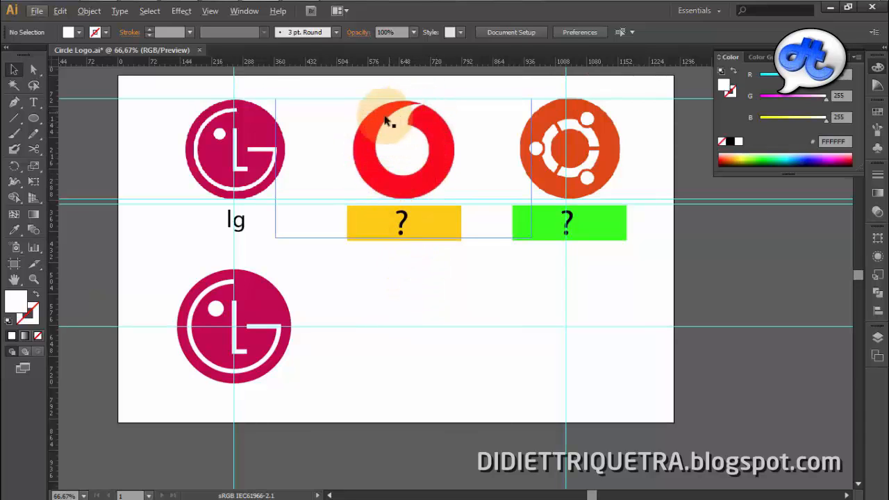
Delete the yellow question-mark cover beneath the red reference logo to uncover its name
{"action": "left_click", "coordinate": [253, 125]}
{"action": "left_click", "coordinate": [397, 142]}
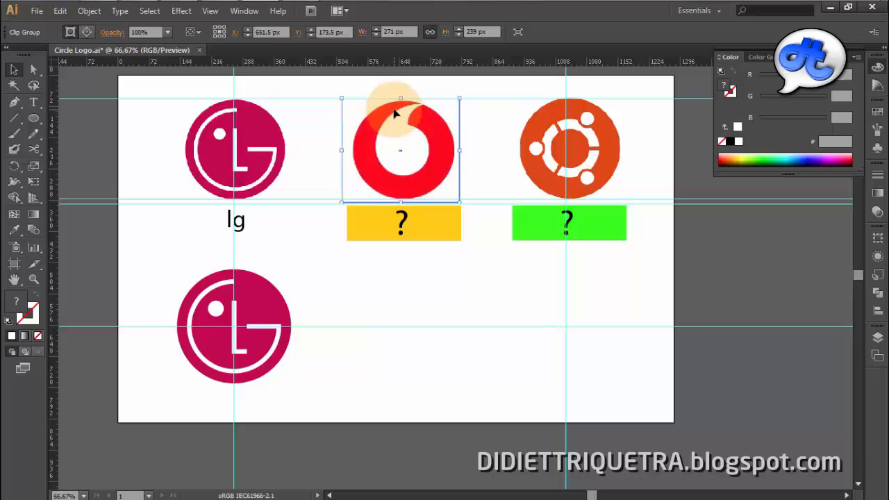
{"action": "left_click", "coordinate": [450, 256]}
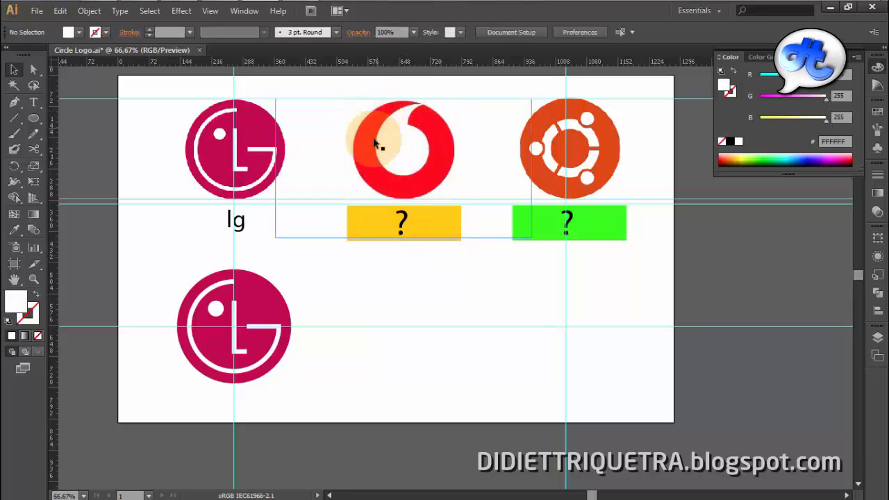
{"action": "left_click", "coordinate": [443, 230]}
{"action": "key", "text": "Delete"}
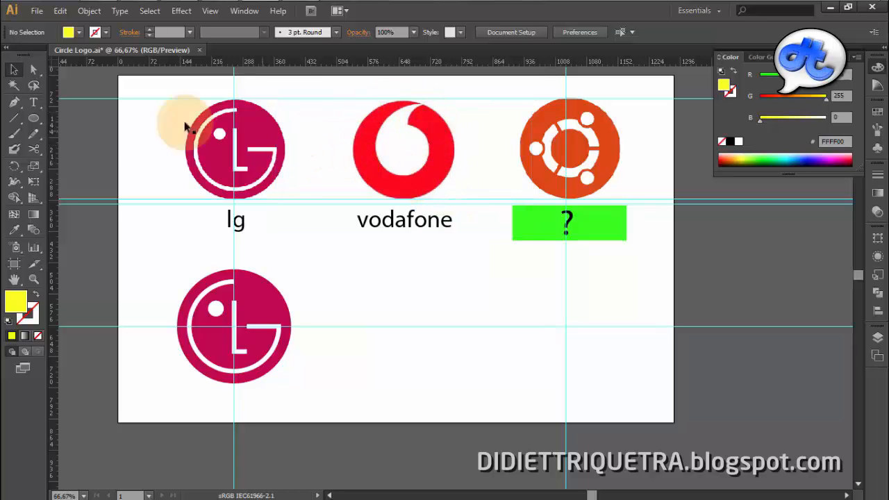
Draw a yellow circle the size of the recreated LG circle and position it directly beneath the vodafone reference logo
{"action": "left_click", "coordinate": [33, 119]}
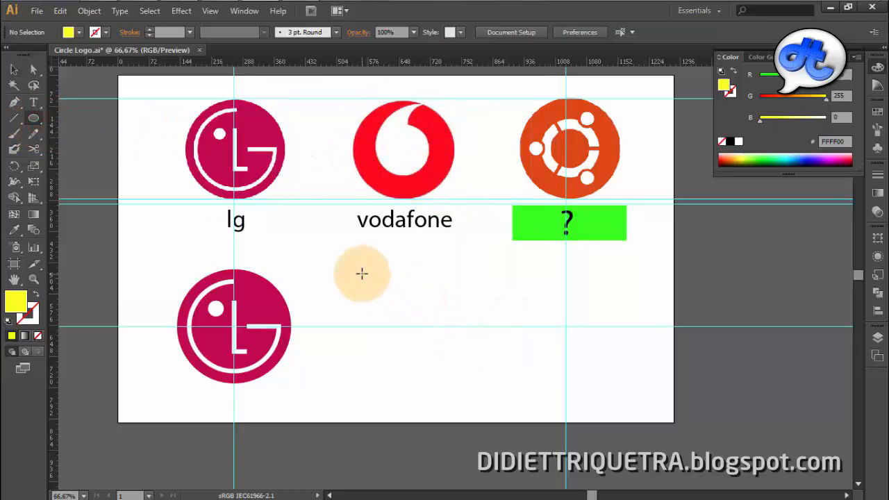
{"action": "left_click_drag", "start_coordinate": [361, 267], "coordinate": [475, 377]}
{"action": "key", "text": "v"}
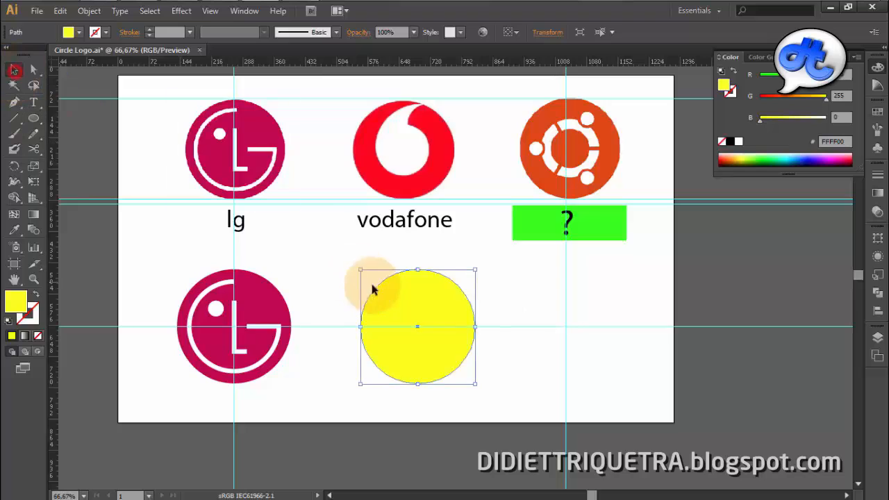
{"action": "mouse_move", "coordinate": [403, 297]}
{"action": "left_mouse_down"}
{"action": "mouse_move", "coordinate": [391, 298]}
{"action": "mouse_move", "coordinate": [427, 299]}
{"action": "left_mouse_up"}
{"action": "left_click", "coordinate": [474, 293]}
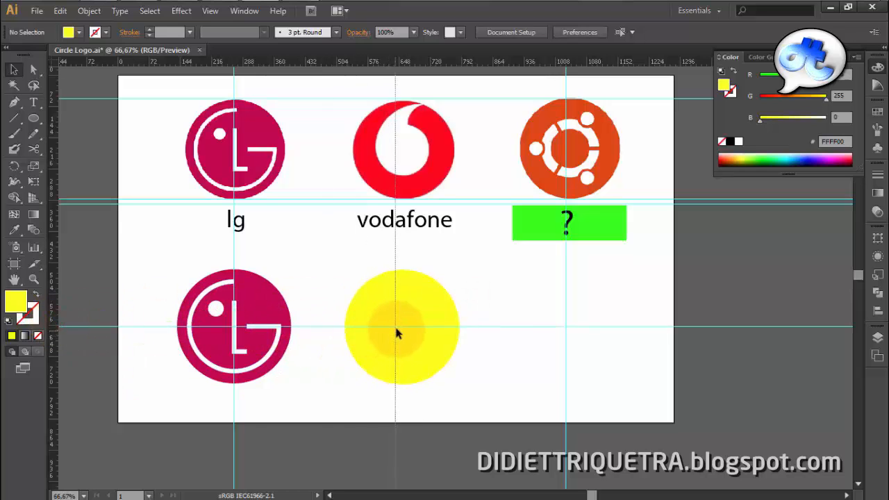
Place a vertical guide through the centre of the yellow circle
{"action": "left_click_drag", "start_coordinate": [400, 327], "coordinate": [402, 326]}
{"action": "left_click", "coordinate": [466, 283]}
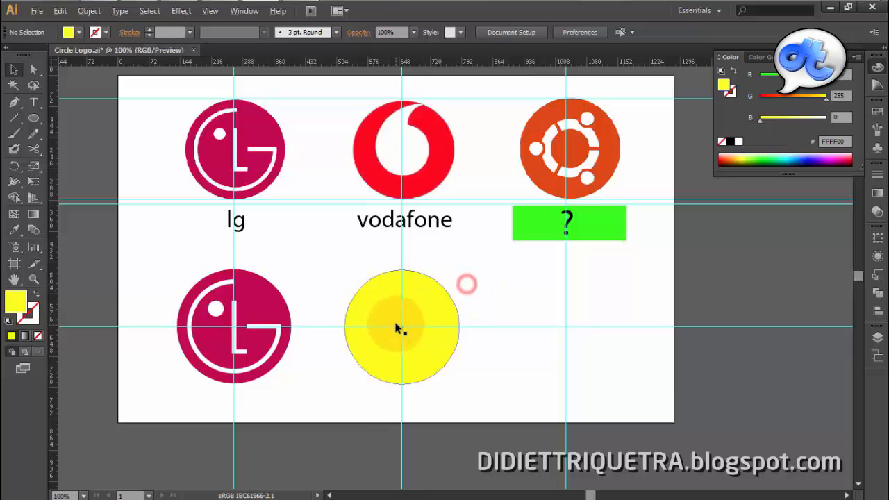
{"action": "scroll", "coordinate": [396, 326], "scroll_direction": "up", "scroll_amount": 3}
{"action": "scroll", "coordinate": [408, 326], "scroll_direction": "down", "scroll_amount": 3}
{"action": "scroll", "coordinate": [409, 331], "scroll_direction": "up", "scroll_amount": 1}
Recolour the yellow circle with the red sampled from the vodafone reference logo, and deselect it
{"action": "left_click", "coordinate": [447, 302]}
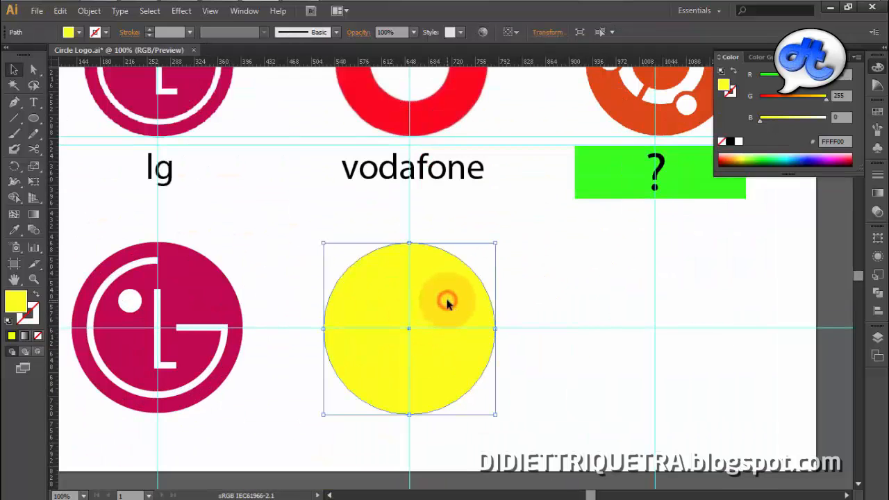
{"action": "key", "text": "i"}
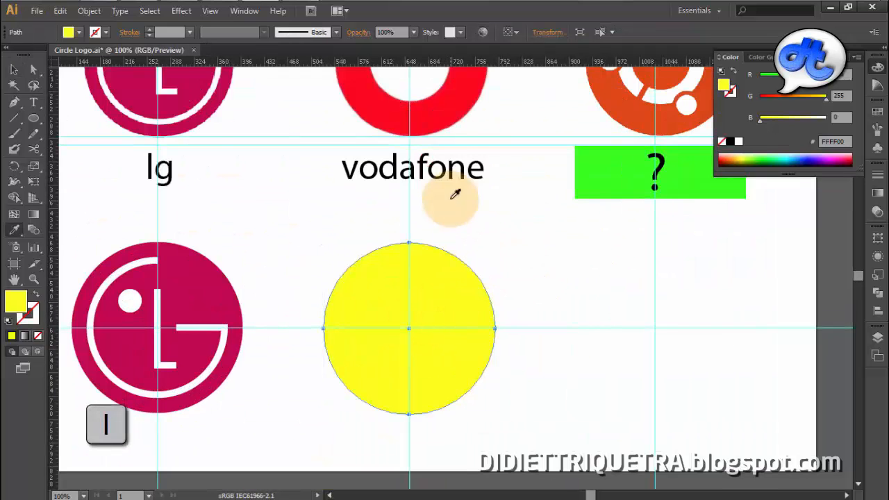
{"action": "left_click", "coordinate": [449, 104]}
{"action": "left_click", "coordinate": [14, 70]}
{"action": "left_click", "coordinate": [472, 327]}
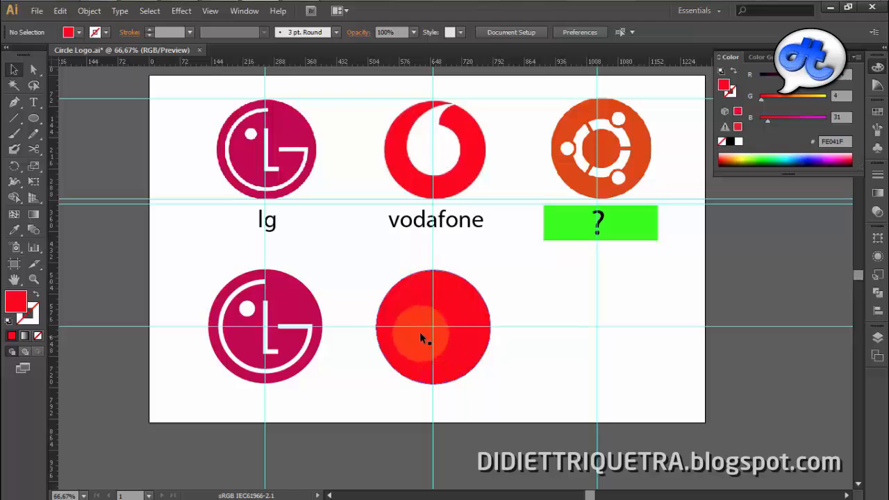
{"action": "left_click", "coordinate": [523, 291]}
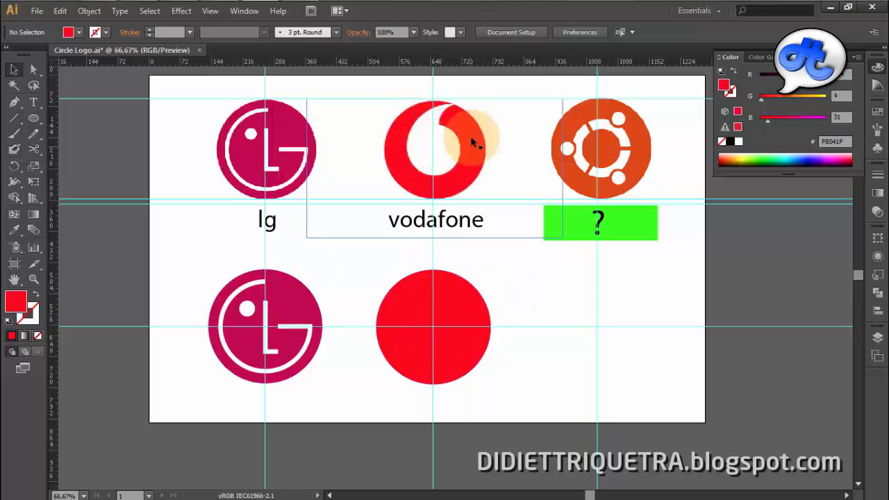
Draw a smaller concentric circle from the guides' intersection inside the red circle, slightly over half its width
{"action": "left_click", "coordinate": [38, 120]}
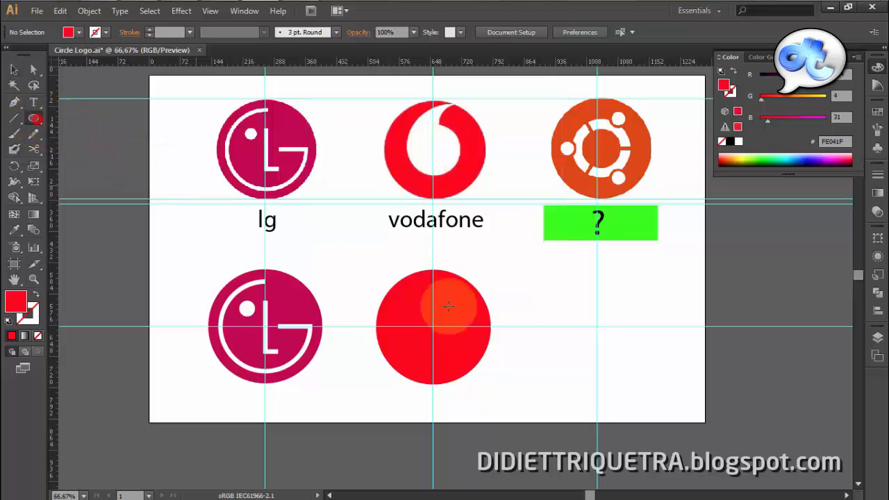
{"action": "left_click_drag", "start_coordinate": [432, 325], "coordinate": [462, 306]}
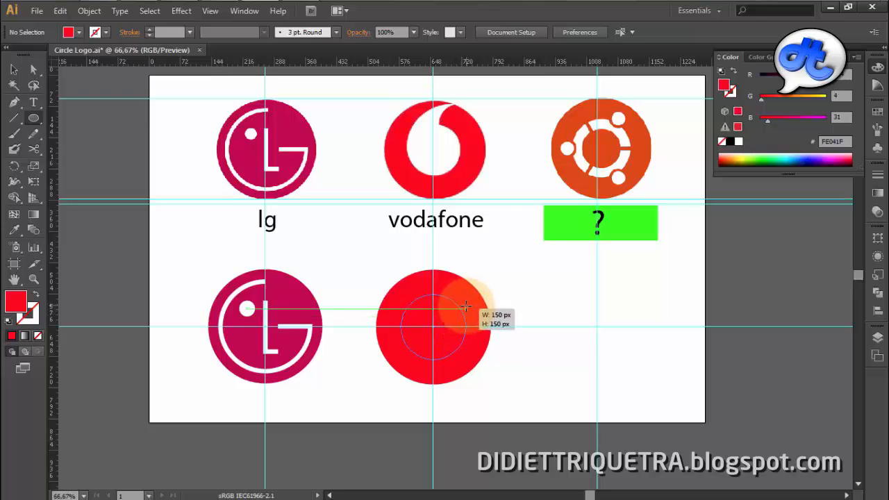
{"action": "left_click_drag", "start_coordinate": [465, 306], "coordinate": [468, 301]}
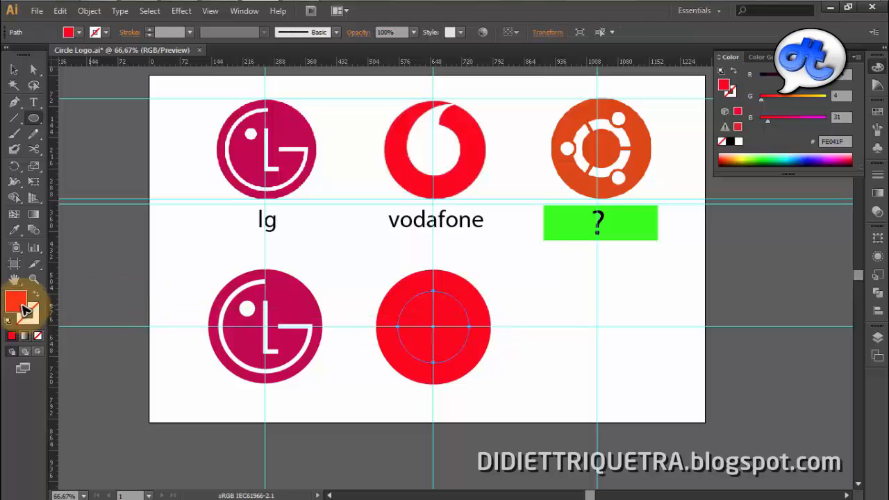
Set the inner circle's fill to white (FFFFFF) and deselect it
{"action": "double_click", "coordinate": [16, 302]}
{"action": "left_click_drag", "start_coordinate": [551, 330], "coordinate": [417, 258]}
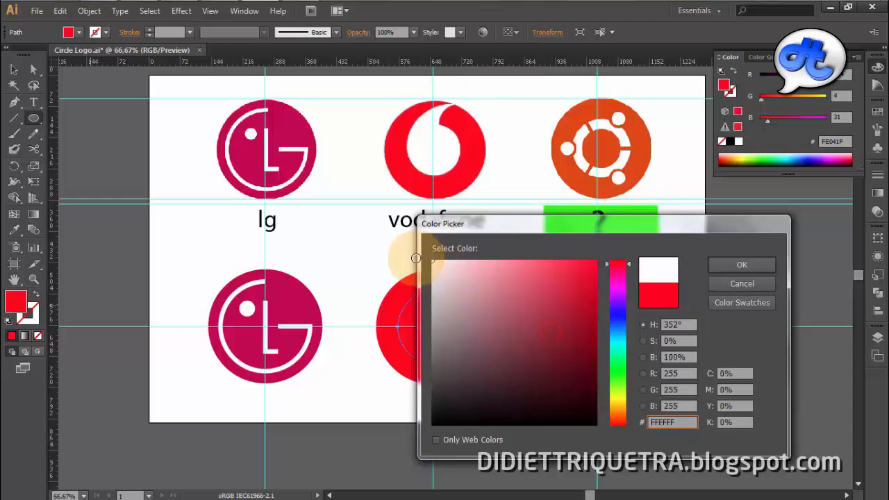
{"action": "left_click", "coordinate": [756, 268]}
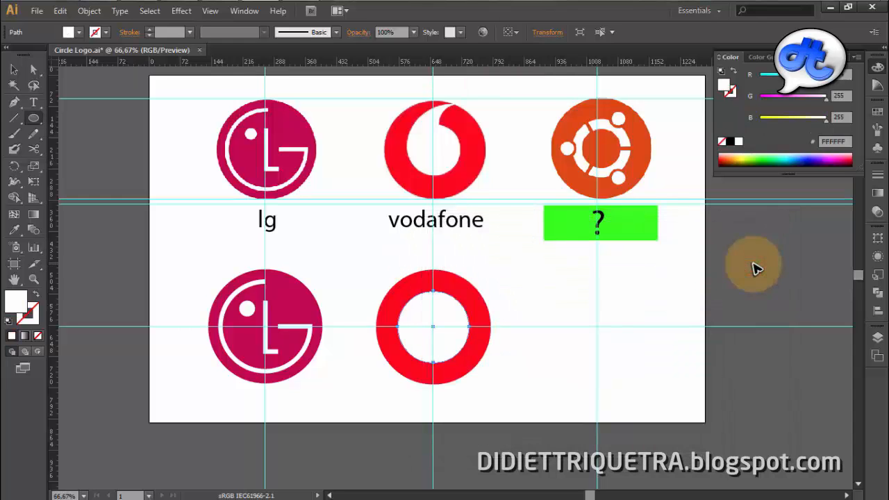
{"action": "left_click", "coordinate": [14, 70]}
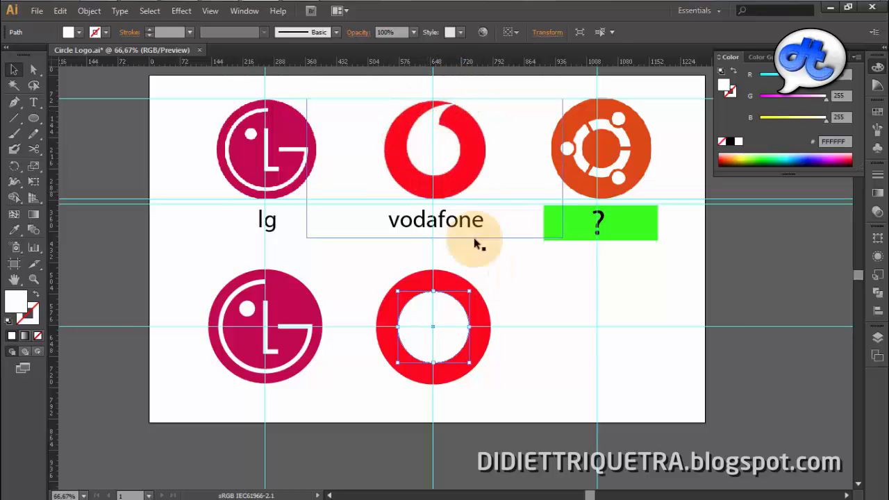
{"action": "left_click", "coordinate": [514, 290]}
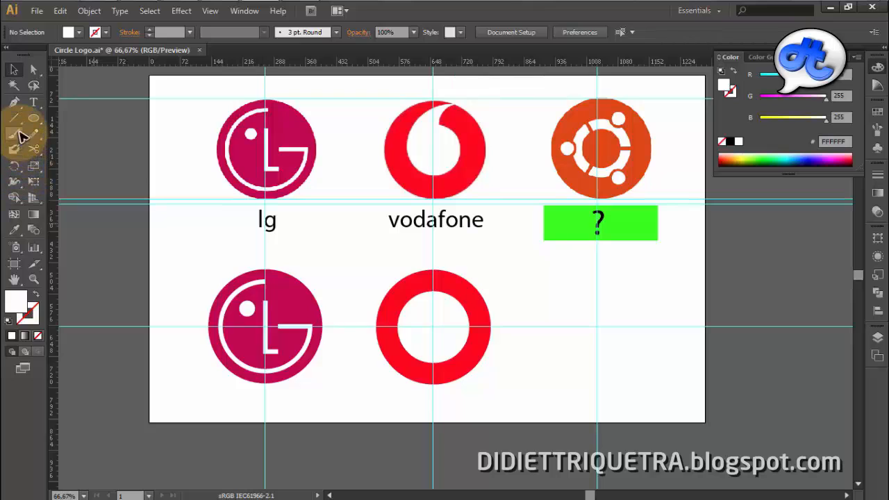
Draw a white curved tail with the Pen tool from the white circle's left side to the red circle's upper-right edge and back, and deselect it
{"action": "left_click", "coordinate": [14, 102]}
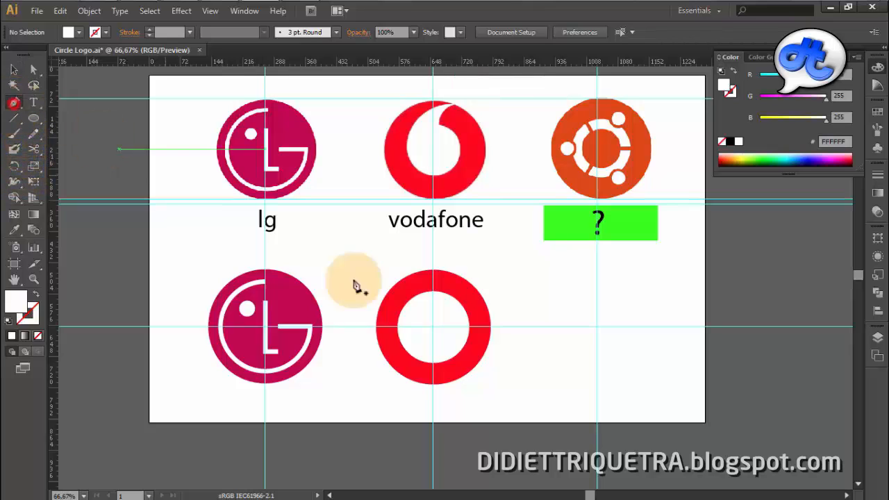
{"action": "left_click", "coordinate": [396, 322]}
{"action": "left_click_drag", "start_coordinate": [455, 270], "coordinate": [496, 267]}
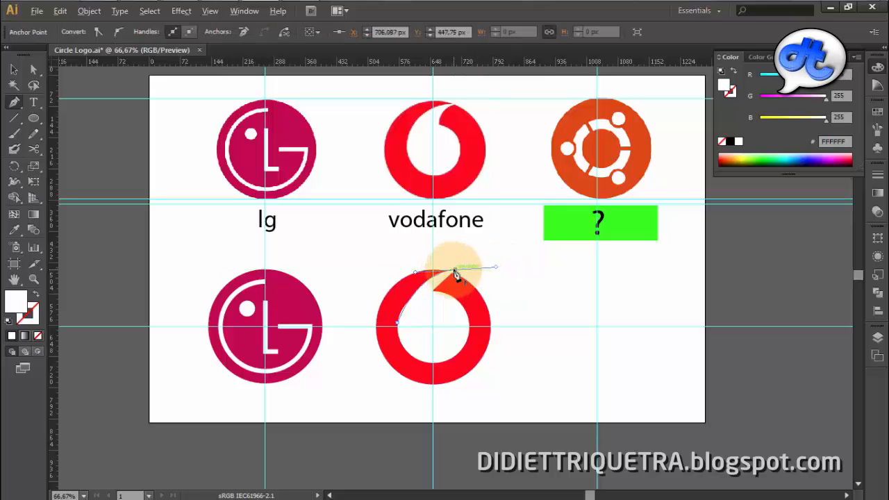
{"action": "left_click", "coordinate": [454, 270]}
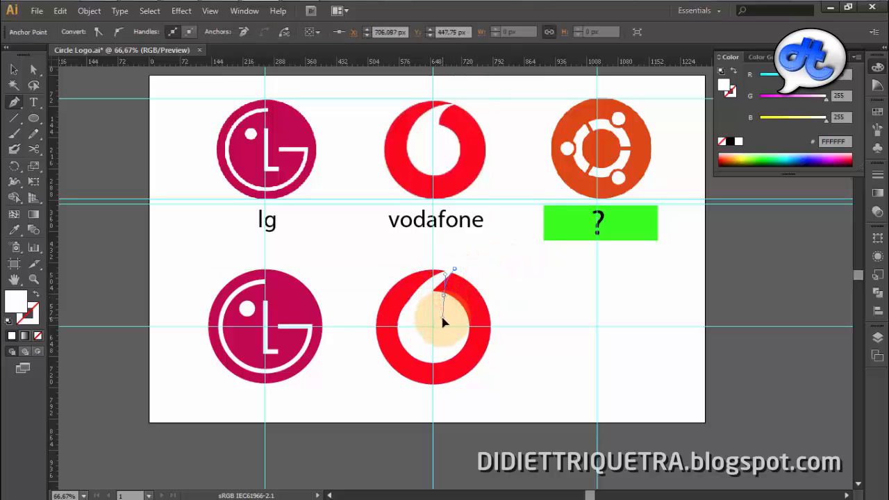
{"action": "left_click_drag", "start_coordinate": [442, 318], "coordinate": [443, 318]}
{"action": "left_click", "coordinate": [398, 323]}
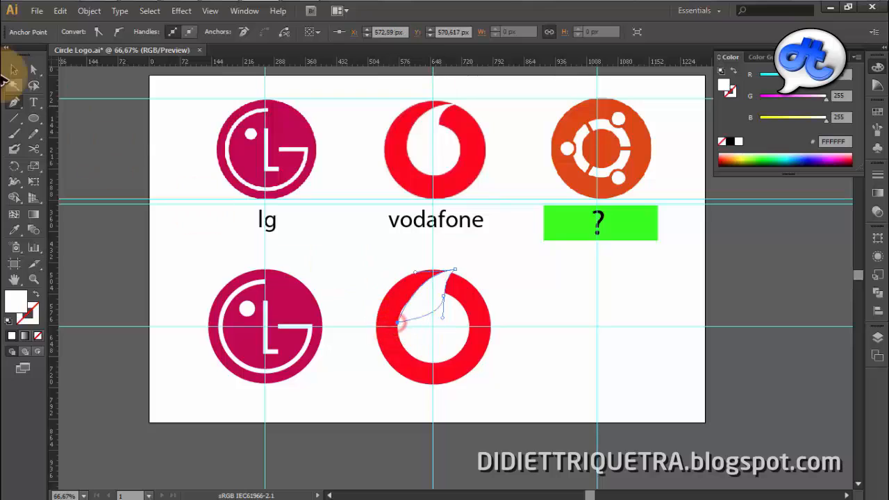
{"action": "left_click", "coordinate": [563, 299]}
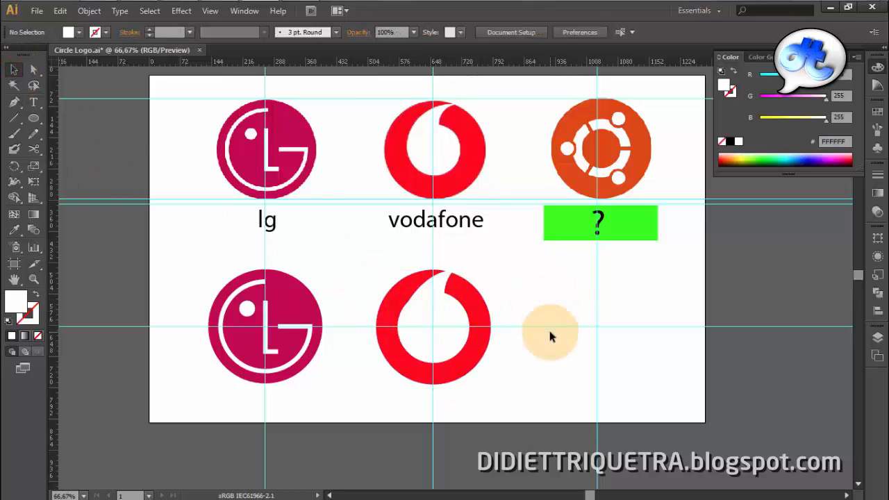
Delete the pen-drawn white tail shape from the vodafone logo and leave nothing selected
{"action": "left_click", "coordinate": [439, 278]}
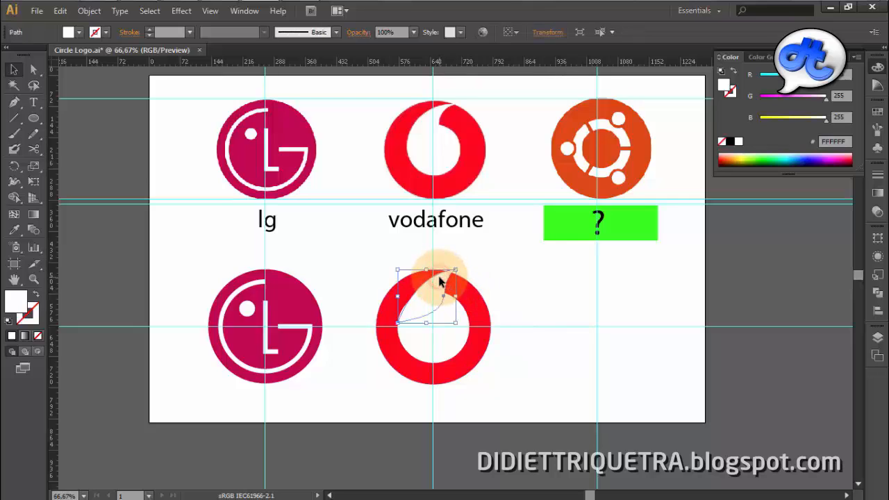
{"action": "left_click", "coordinate": [516, 288]}
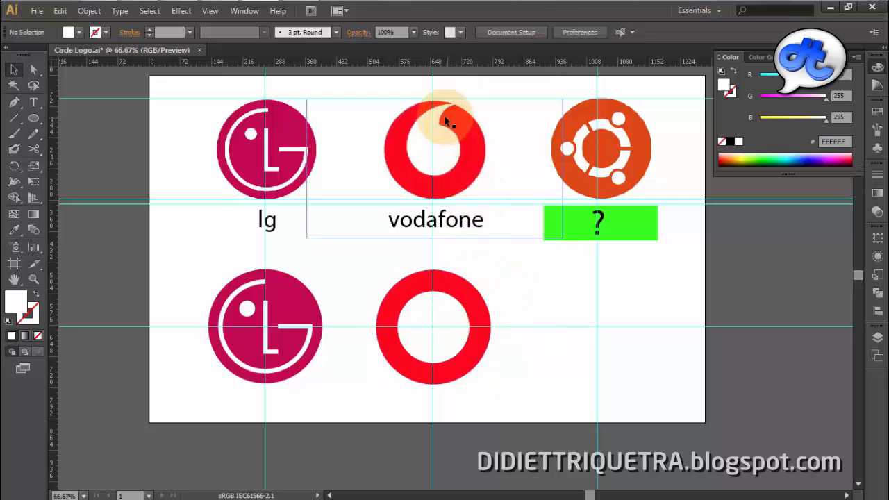
{"action": "left_click", "coordinate": [514, 267]}
{"action": "left_click", "coordinate": [192, 272]}
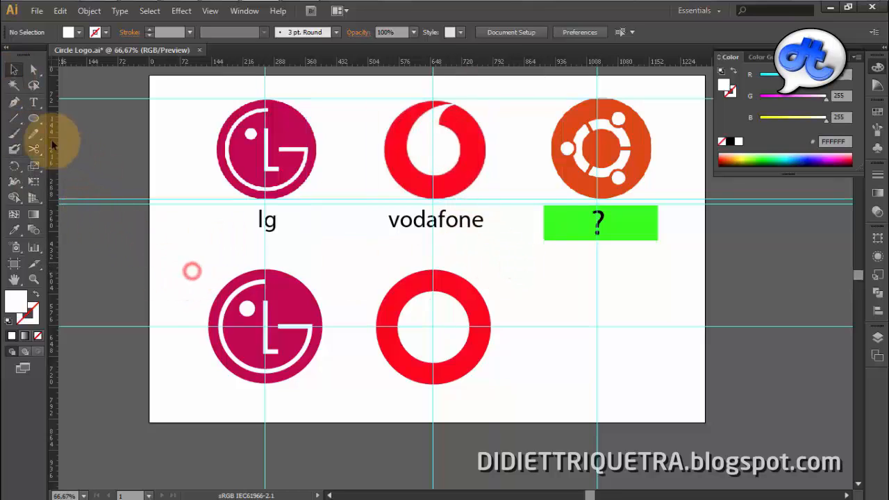
Turn the white inner circle into an unfilled outline with a yellow D0C900 stroke, and deselect it
{"action": "left_click", "coordinate": [415, 314]}
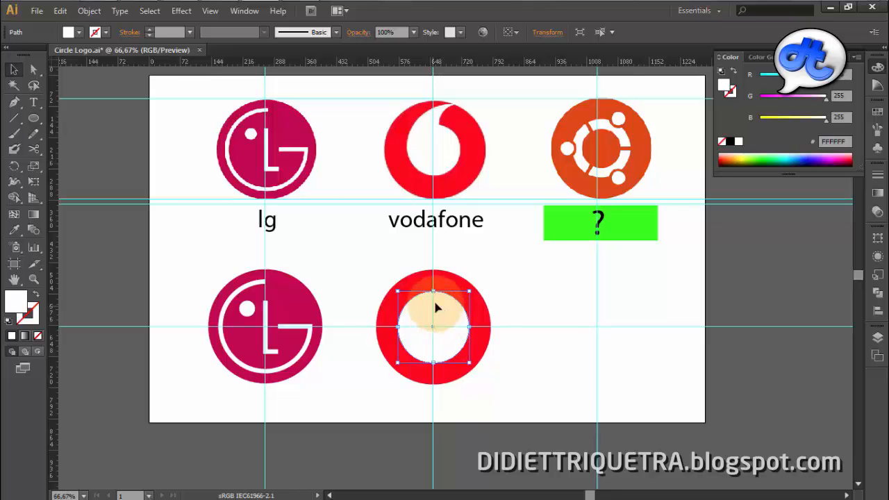
{"action": "left_click", "coordinate": [35, 297]}
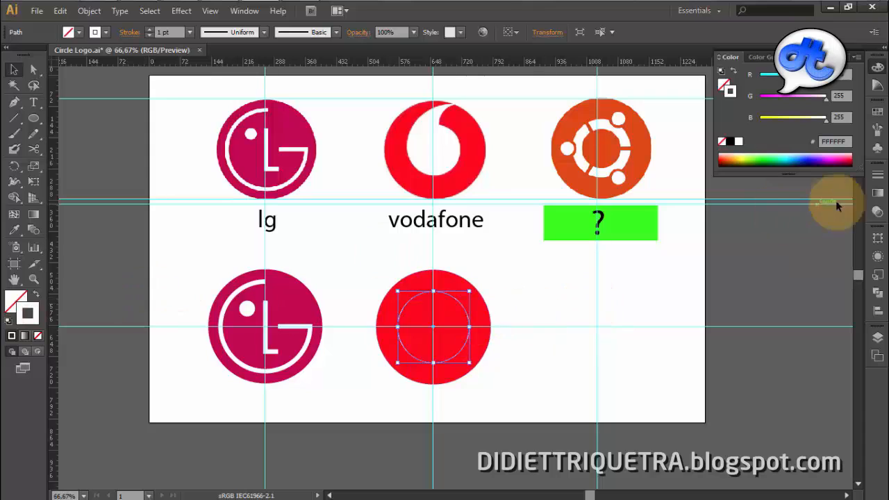
{"action": "left_click", "coordinate": [740, 159]}
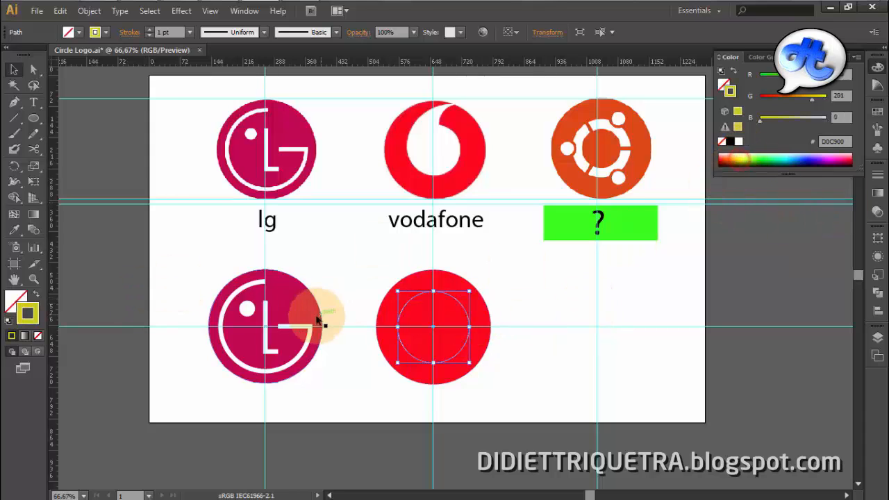
{"action": "left_click", "coordinate": [535, 287]}
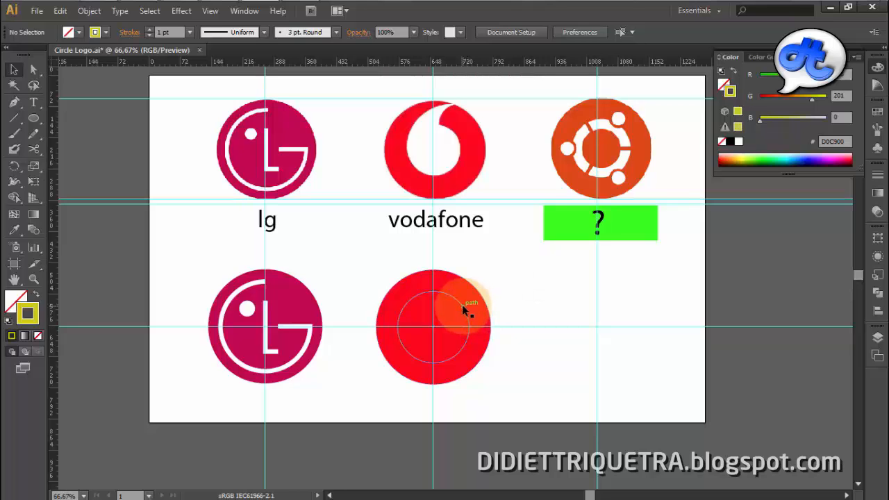
Copy the yellow-outlined inner circle and paste the duplicate in front at the same position
{"action": "left_click", "coordinate": [462, 304]}
{"action": "key", "text": "ctrl+plus"}
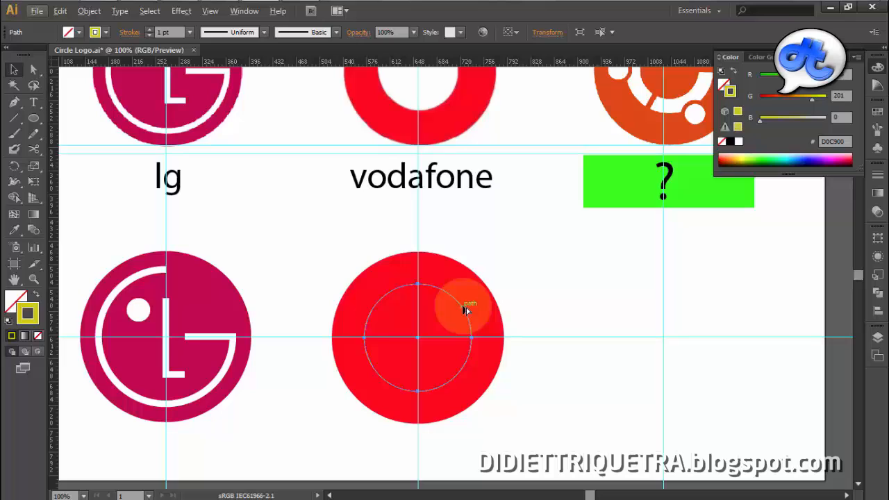
{"action": "key", "text": "ctrl+c"}
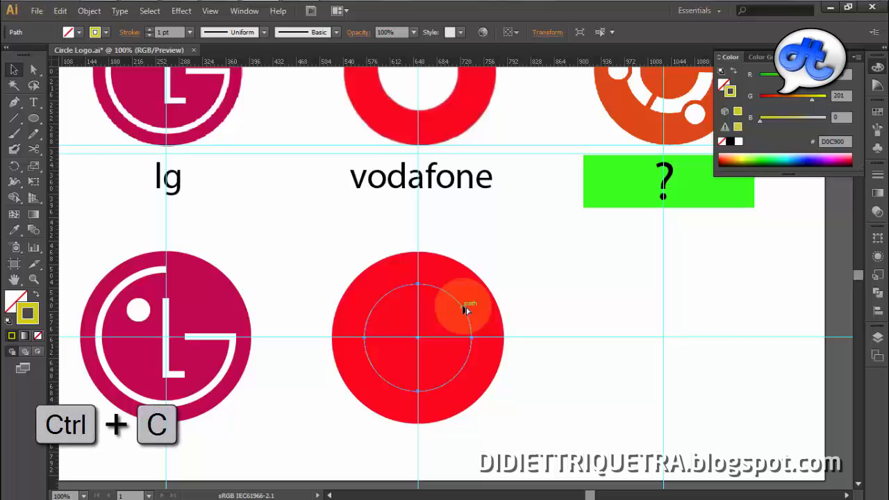
{"action": "left_click", "coordinate": [533, 261]}
{"action": "key", "text": "ctrl+f"}
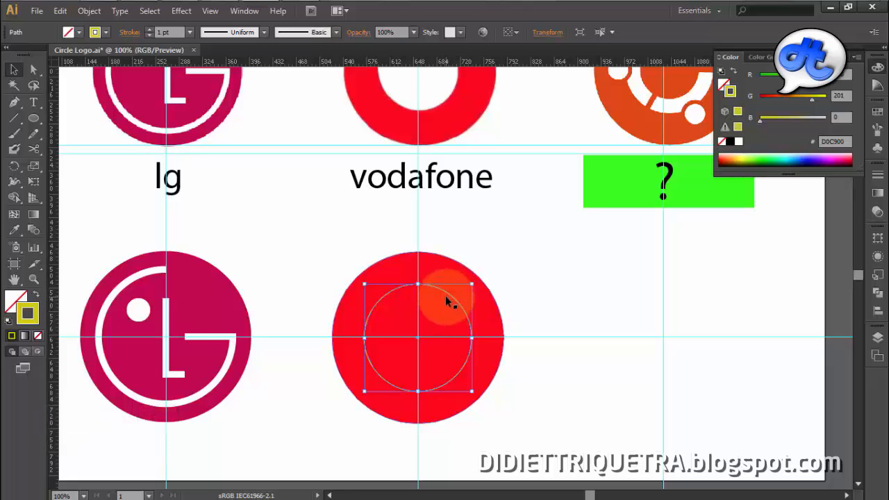
{"action": "left_click_drag", "start_coordinate": [473, 285], "coordinate": [491, 264]}
{"action": "left_click", "coordinate": [549, 290]}
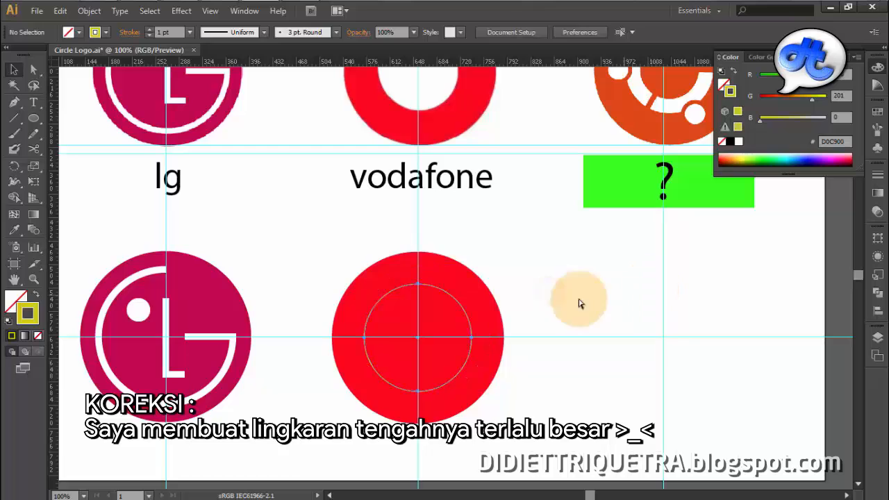
{"action": "key", "text": "ctrl+z"}
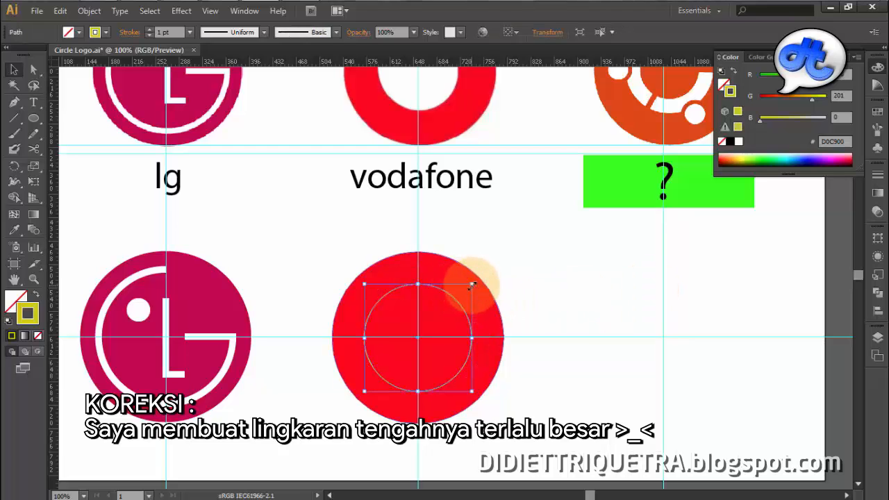
Enlarge the duplicated circle proportionally towards the upper right, nearly to the red circle's edge, and deselect it
{"action": "left_click_drag", "start_coordinate": [471, 285], "coordinate": [524, 260]}
{"action": "key", "text": "ctrl+minus"}
{"action": "key", "text": "ctrl+plus"}
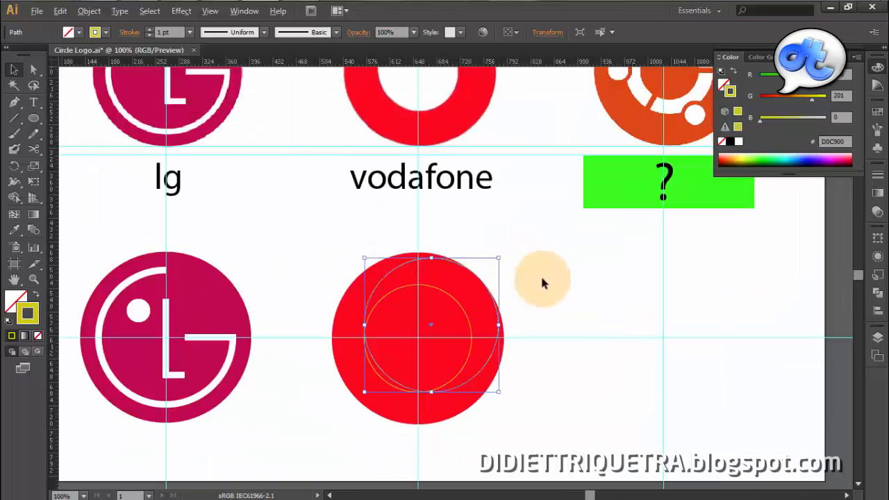
{"action": "left_click", "coordinate": [541, 280]}
{"action": "key", "text": "ctrl+plus"}
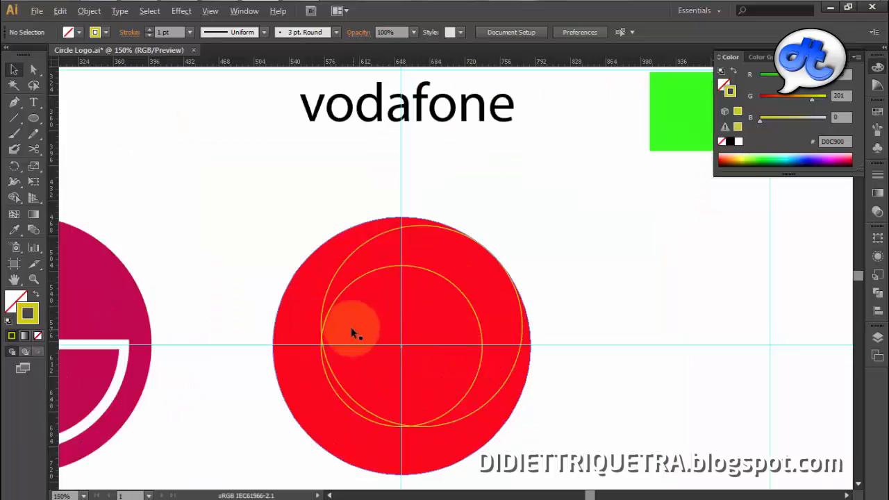
Enlarge the outer yellow circle further past the red circle's right edge and shift it down towards the horizontal guide, keeping its left side at the inner circle's
{"action": "left_click_drag", "start_coordinate": [324, 303], "coordinate": [326, 317]}
{"action": "key", "text": "ctrl+plus"}
{"action": "key", "text": "ctrl+plus"}
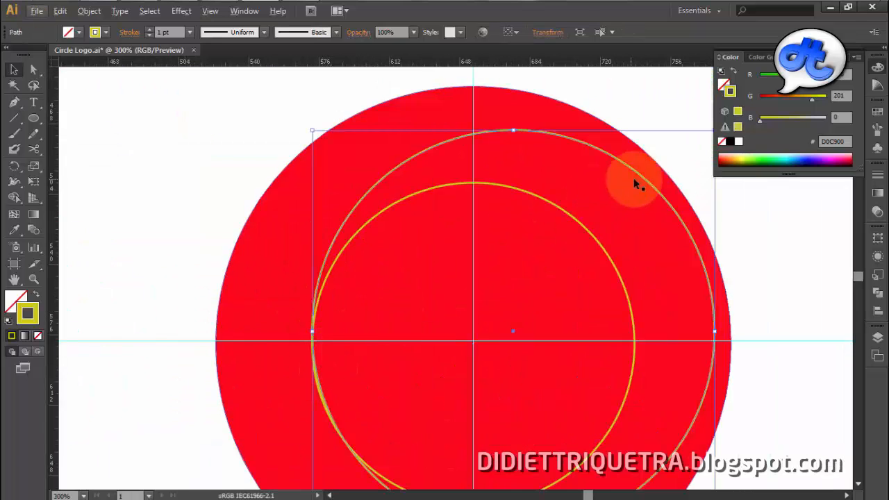
{"action": "key", "text": "ctrl+minus"}
{"action": "key", "text": "ctrl+minus"}
{"action": "left_click_drag", "start_coordinate": [640, 168], "coordinate": [665, 155]}
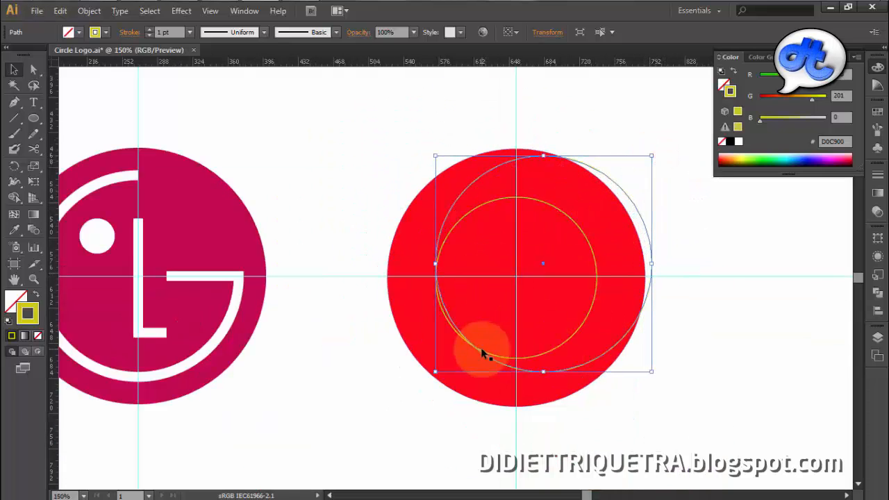
{"action": "scroll", "coordinate": [482, 357], "scroll_direction": "up", "scroll_amount": 2}
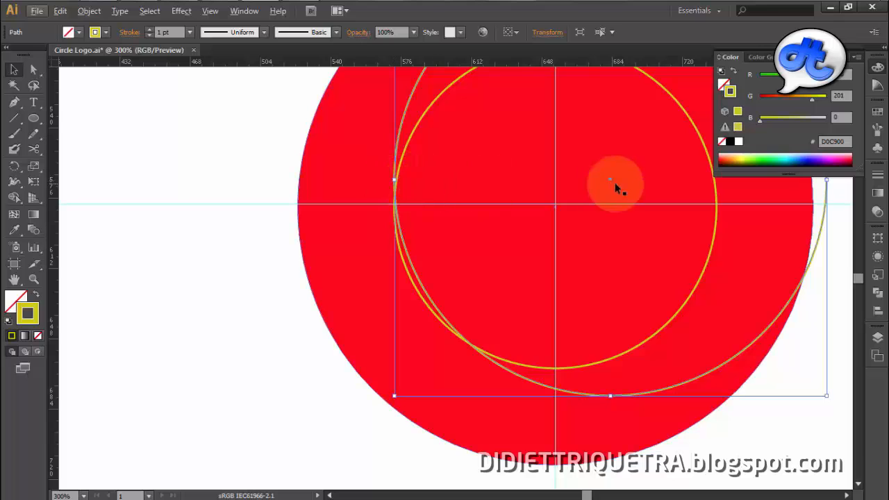
{"action": "left_click_drag", "start_coordinate": [610, 180], "coordinate": [441, 364]}
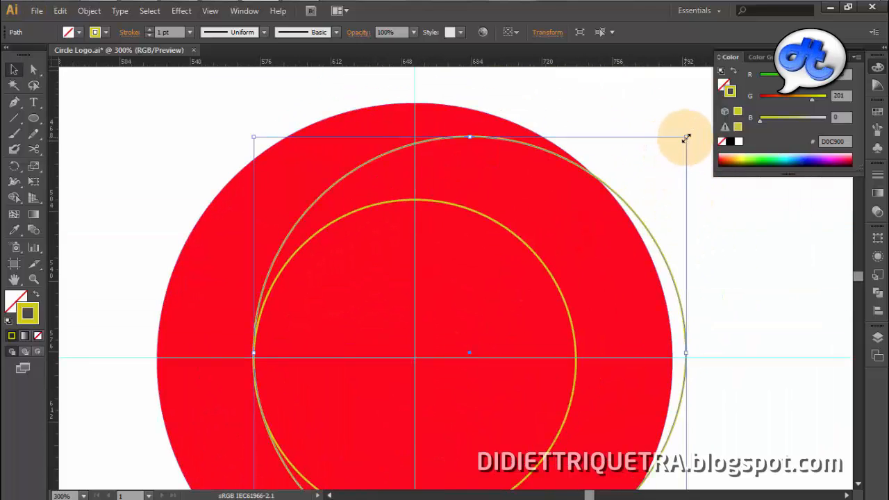
Scale the large yellow circle up about its centre and move it so its left edge touches the inner circle's left edge
{"action": "left_click_drag", "start_coordinate": [685, 137], "coordinate": [703, 125]}
{"action": "left_click_drag", "start_coordinate": [719, 115], "coordinate": [712, 111]}
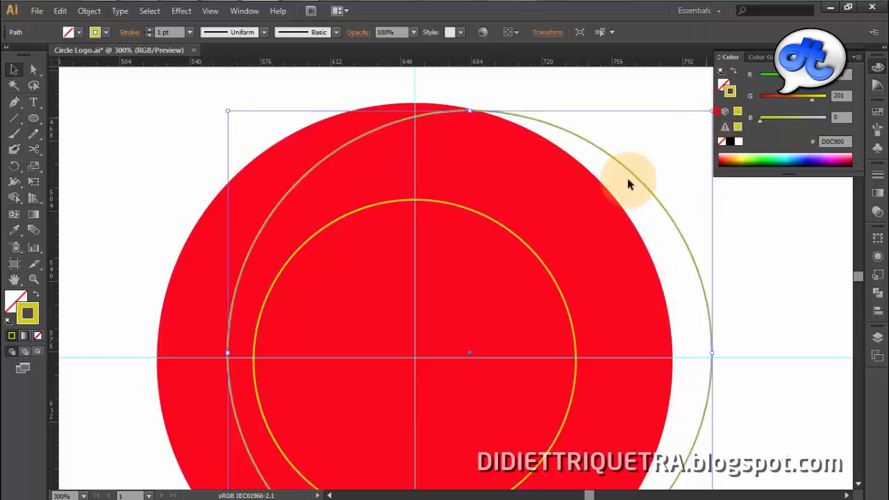
{"action": "left_click_drag", "start_coordinate": [231, 345], "coordinate": [257, 348]}
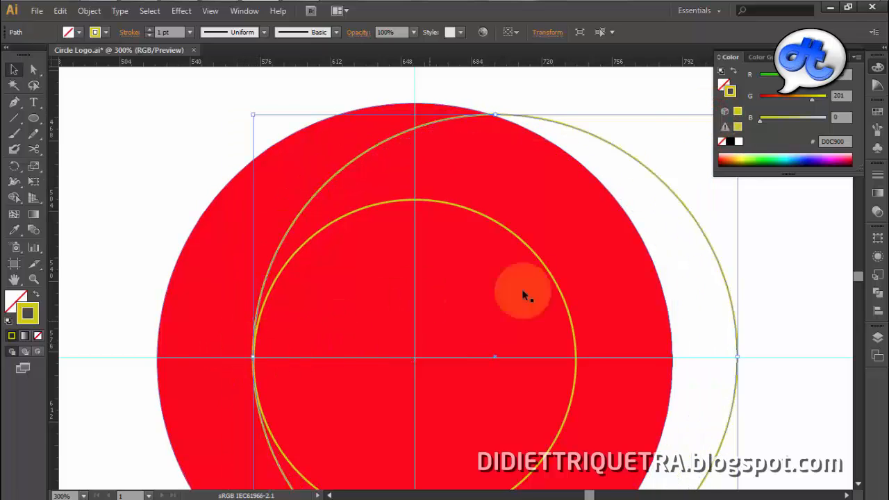
Enlarge the outer yellow circle slightly and nudge it horizontally to realign its left edge with the inner circle's
{"action": "key", "text": "space"}
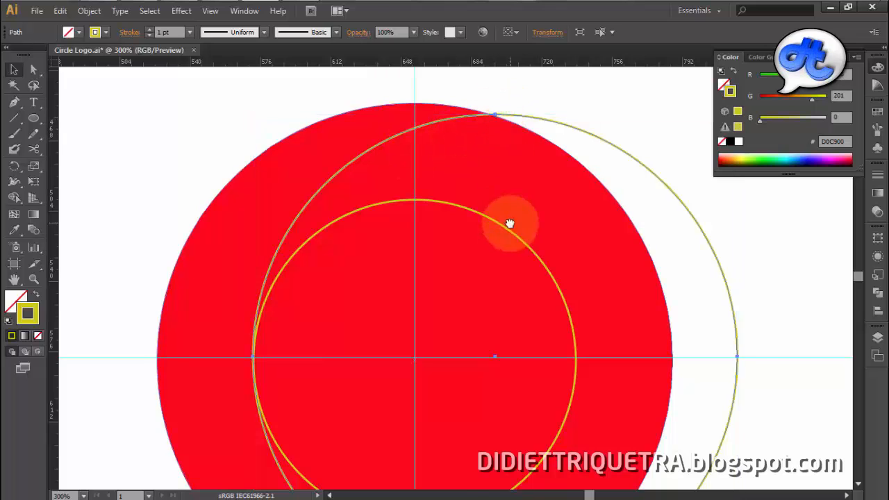
{"action": "left_click_drag", "start_coordinate": [510, 223], "coordinate": [429, 277]}
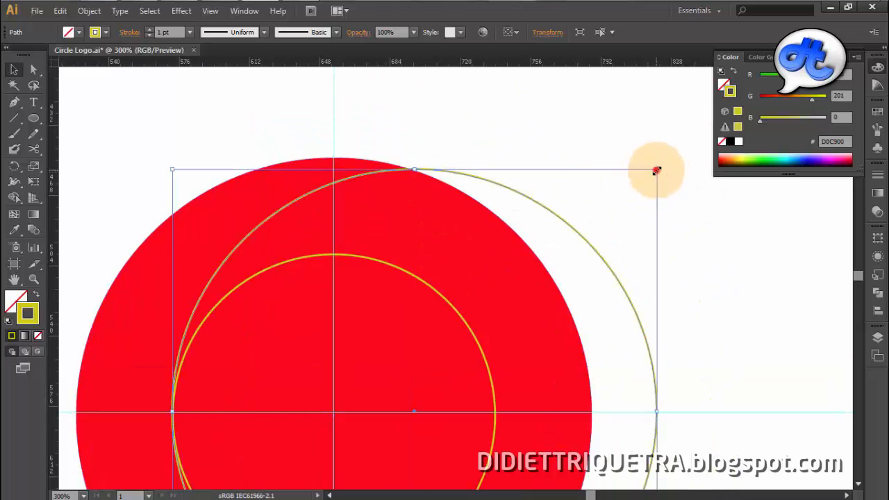
{"action": "left_click_drag", "start_coordinate": [656, 170], "coordinate": [660, 165]}
{"action": "key", "text": "Right"}
{"action": "key", "text": "Right"}
{"action": "key", "text": "Right"}
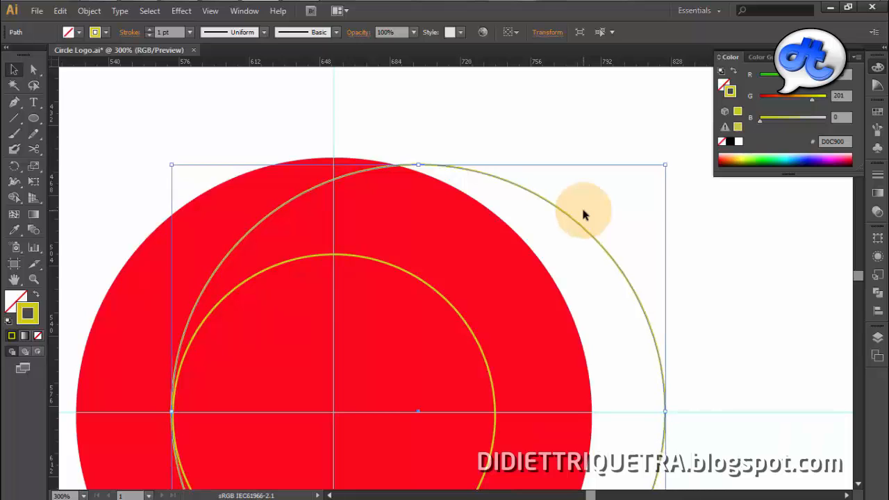
{"action": "key", "text": "Left"}
Examine closely how the two yellow circles meet at their left edges, testing a one-step nudge to the right and back
{"action": "scroll", "coordinate": [243, 352], "scroll_direction": "up", "scroll_amount": 2}
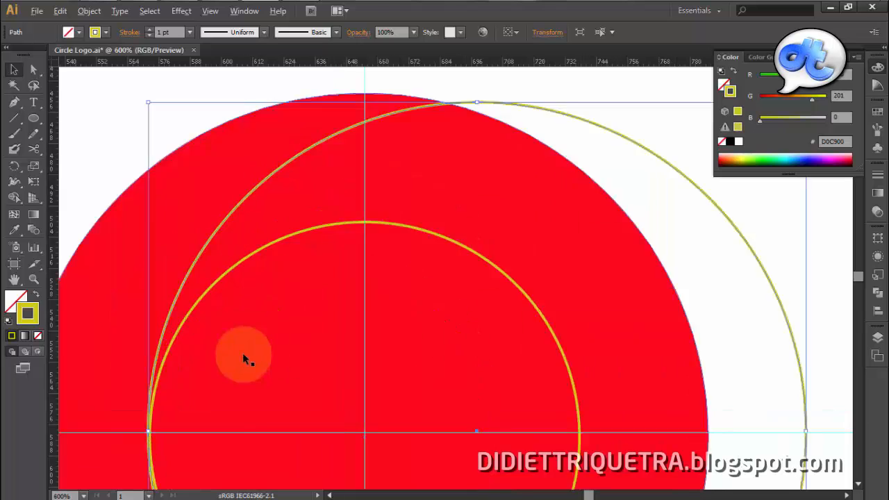
{"action": "key", "text": "space"}
{"action": "left_click_drag", "start_coordinate": [242, 352], "coordinate": [486, 225]}
{"action": "scroll", "coordinate": [367, 334], "scroll_direction": "up", "scroll_amount": 2}
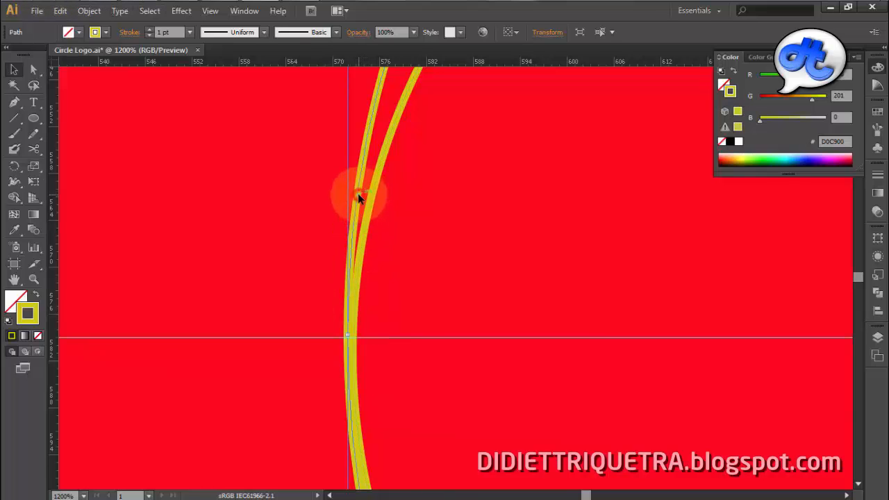
{"action": "key", "text": "Right"}
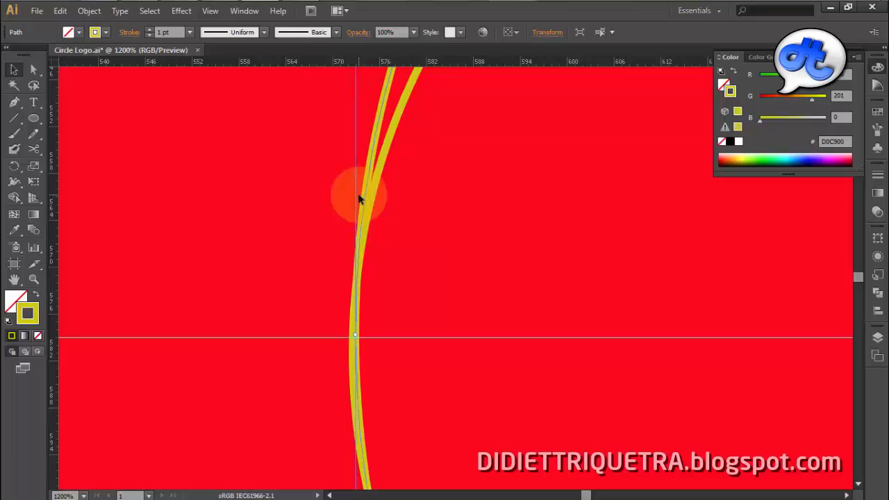
{"action": "key", "text": "Left"}
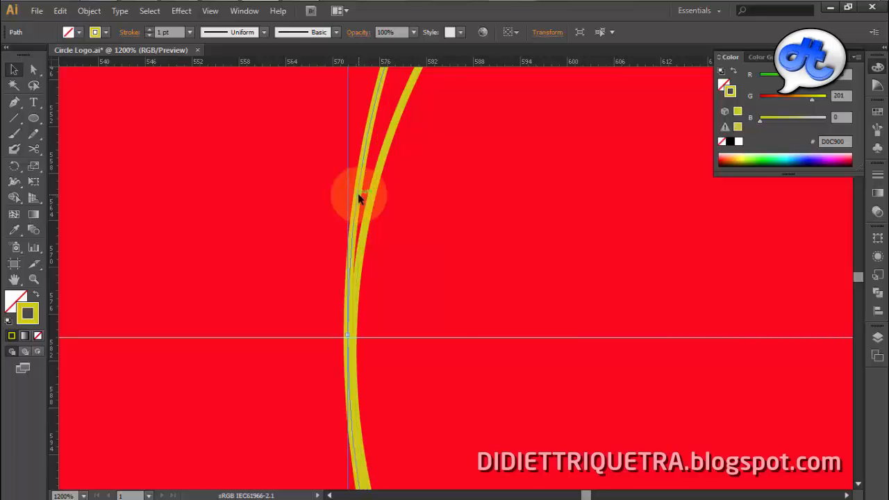
{"action": "scroll", "coordinate": [462, 203], "scroll_direction": "down", "scroll_amount": 4}
Compare the overlapping yellow circles with the curve of the vodafone reference logo, and deselect the large circle
{"action": "left_click_drag", "start_coordinate": [466, 210], "coordinate": [250, 416]}
{"action": "scroll", "coordinate": [402, 294], "scroll_direction": "down", "scroll_amount": 2}
{"action": "scroll", "coordinate": [470, 263], "scroll_direction": "down", "scroll_amount": 2}
{"action": "left_click_drag", "start_coordinate": [474, 218], "coordinate": [444, 277]}
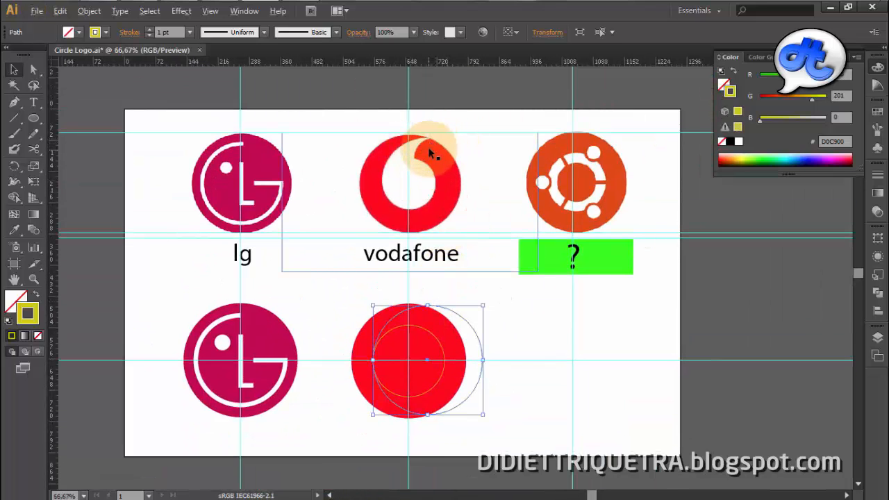
{"action": "scroll", "coordinate": [430, 153], "scroll_direction": "up", "scroll_amount": 2}
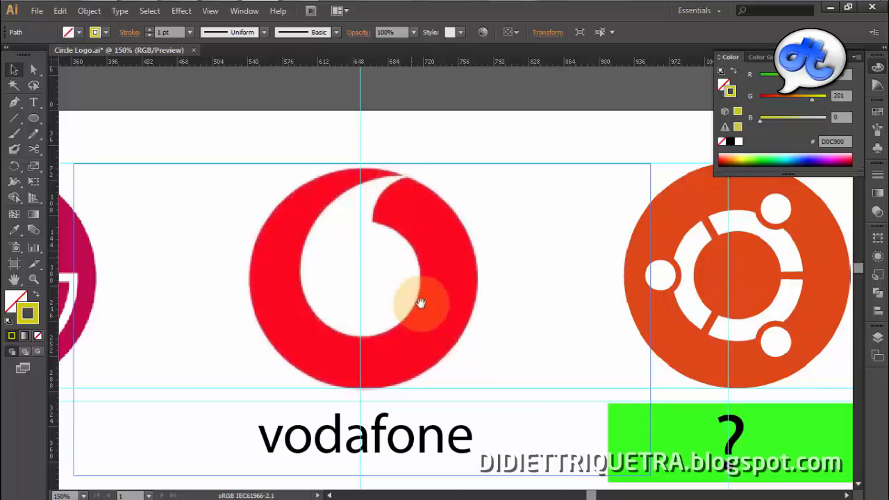
{"action": "left_click_drag", "start_coordinate": [419, 306], "coordinate": [460, 148]}
{"action": "left_click_drag", "start_coordinate": [421, 373], "coordinate": [461, 200]}
{"action": "left_click", "coordinate": [630, 271]}
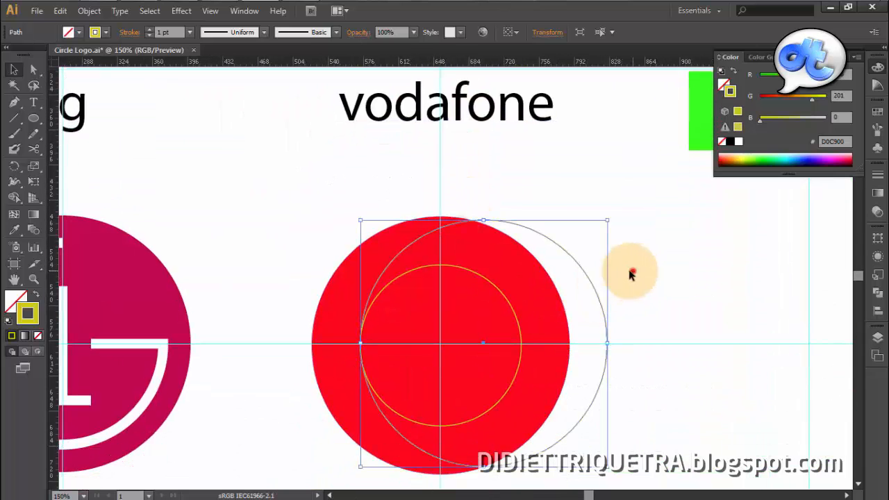
Duplicate the inner yellow circle toward the red disc's upper-right edge, scale the copy down about its centre, and reposition it
{"action": "left_click", "coordinate": [511, 306]}
{"action": "left_click_drag", "start_coordinate": [509, 309], "coordinate": [583, 256]}
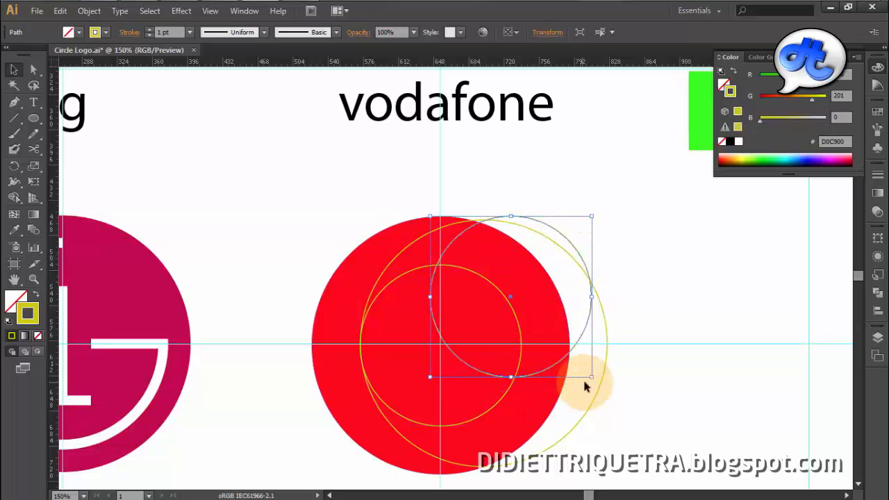
{"action": "left_click_drag", "start_coordinate": [590, 377], "coordinate": [580, 367]}
{"action": "scroll", "coordinate": [543, 338], "scroll_direction": "up", "scroll_amount": 1}
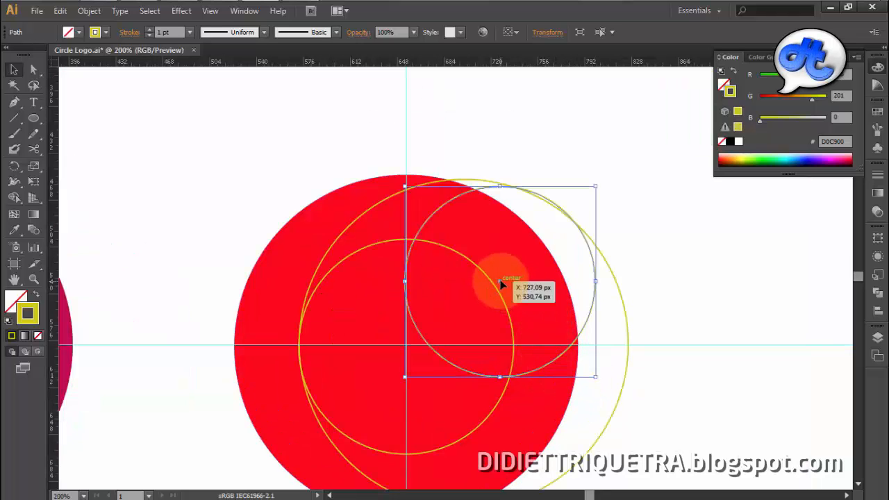
{"action": "left_click_drag", "start_coordinate": [502, 284], "coordinate": [435, 343]}
{"action": "scroll", "coordinate": [448, 258], "scroll_direction": "up", "scroll_amount": 1}
{"action": "scroll", "coordinate": [447, 256], "scroll_direction": "down", "scroll_amount": 3}
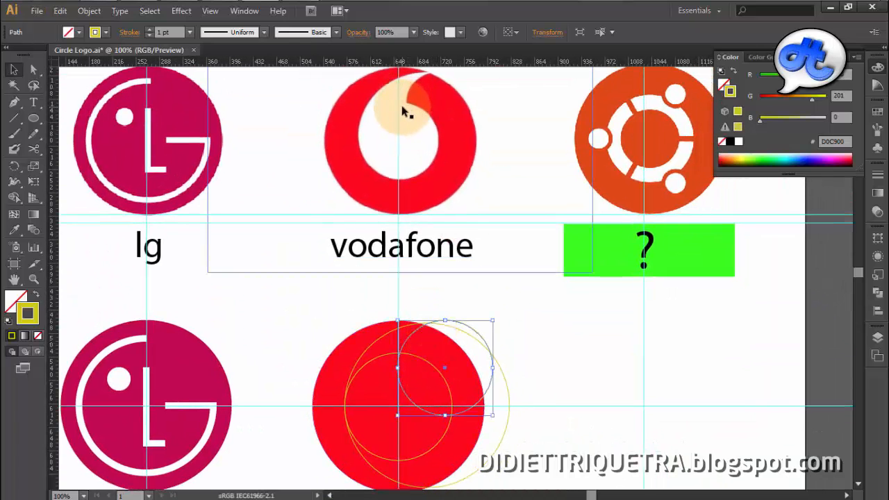
Shrink the duplicated circle further and nudge it so its left arc spans from the large yellow circle's top to the inner circle
{"action": "left_click_drag", "start_coordinate": [411, 129], "coordinate": [438, 85]}
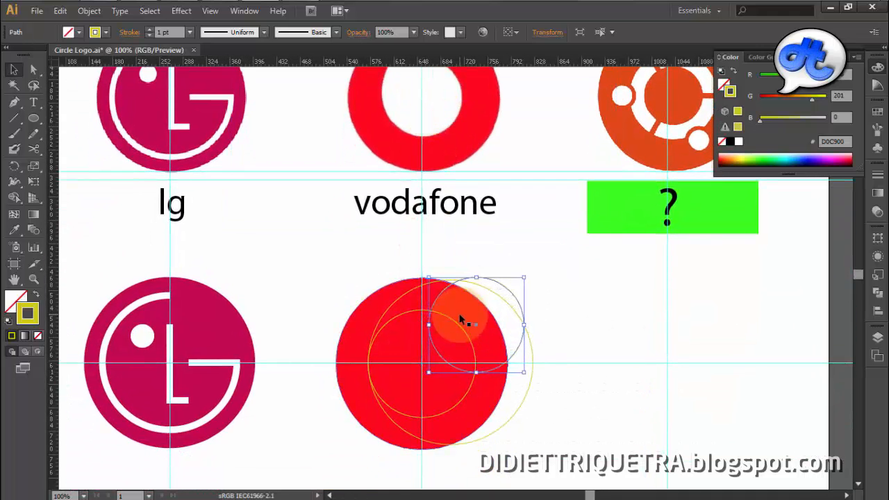
{"action": "scroll", "coordinate": [460, 320], "scroll_direction": "up", "scroll_amount": 2}
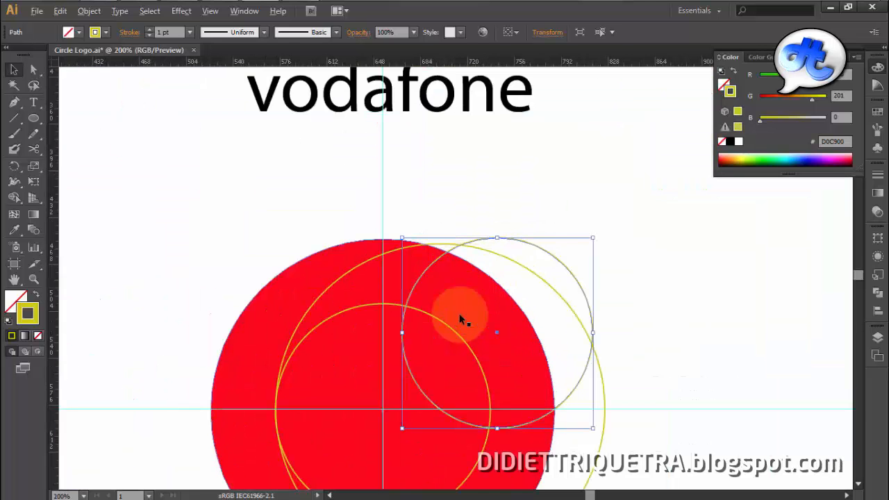
{"action": "left_click_drag", "start_coordinate": [592, 239], "coordinate": [575, 256]}
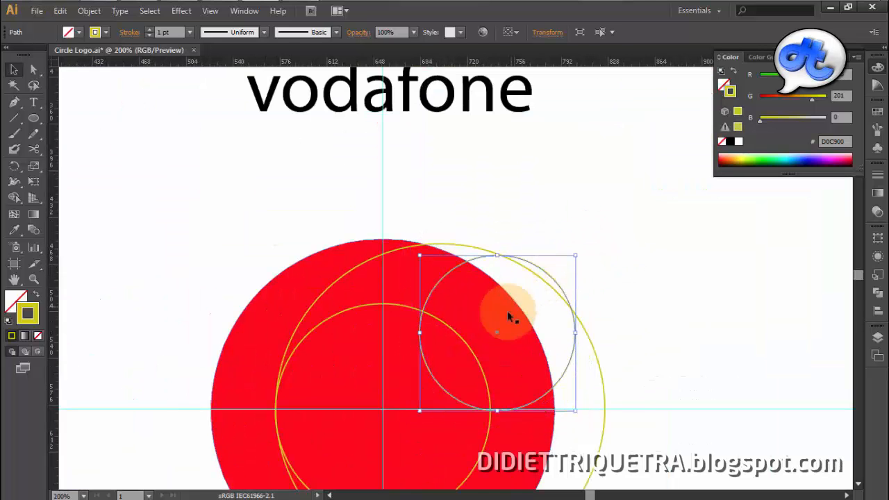
{"action": "left_click_drag", "start_coordinate": [497, 334], "coordinate": [480, 308]}
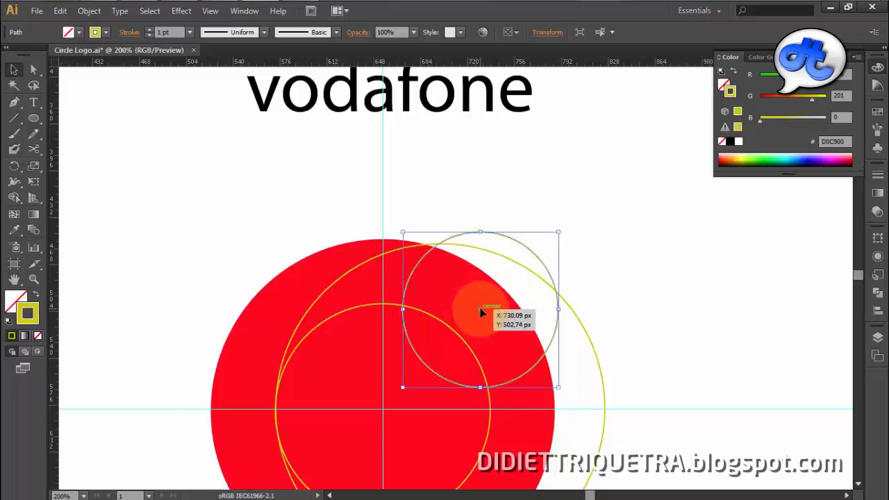
{"action": "key", "text": "Right"}
{"action": "key", "text": "Right"}
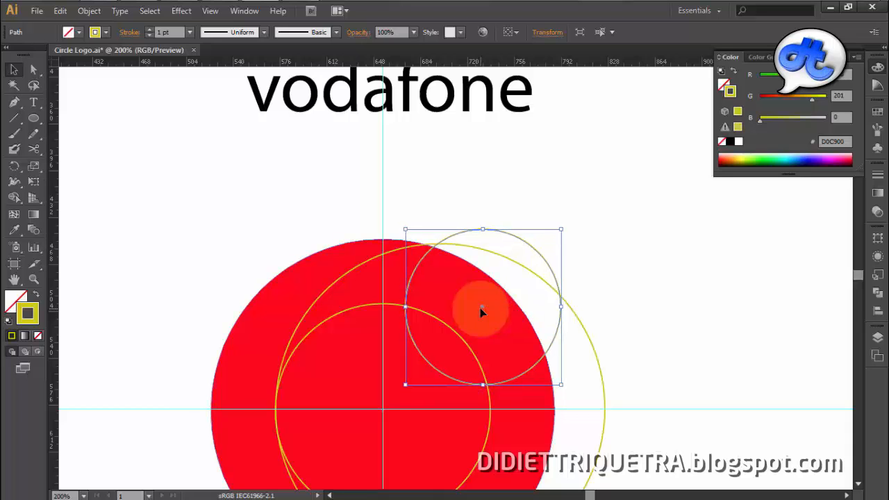
{"action": "key", "text": "Down"}
{"action": "key", "text": "Right"}
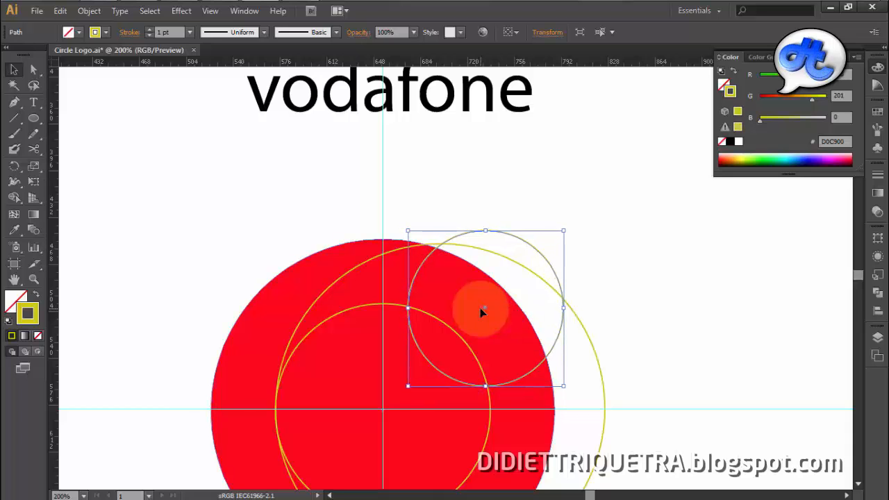
{"action": "left_click", "coordinate": [650, 283]}
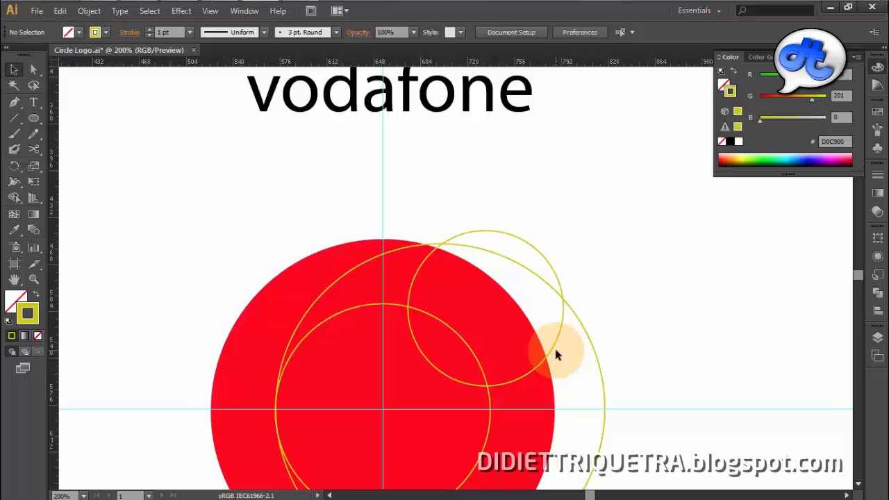
Cut the small yellow circle with the Scissors tool where it crosses the large circle's top and at its left anchor near the inner circle
{"action": "scroll", "coordinate": [555, 348], "scroll_direction": "down", "scroll_amount": 1}
{"action": "left_click_drag", "start_coordinate": [514, 379], "coordinate": [500, 285]}
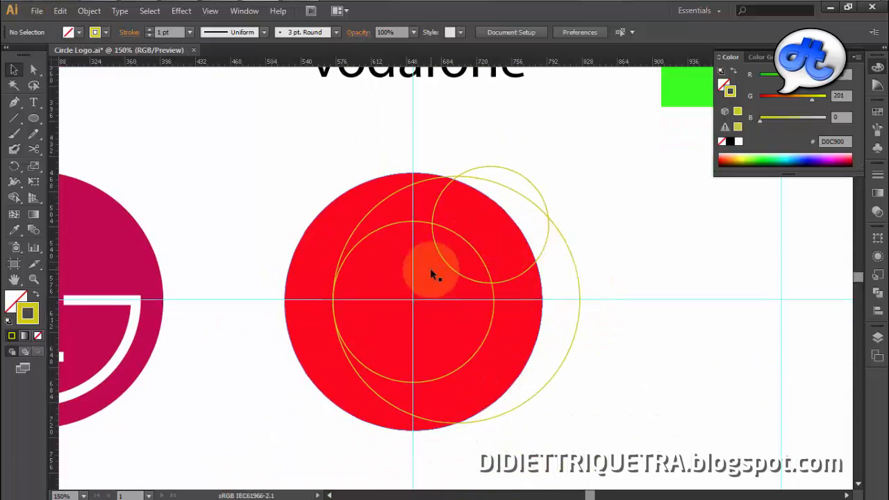
{"action": "left_click", "coordinate": [672, 236]}
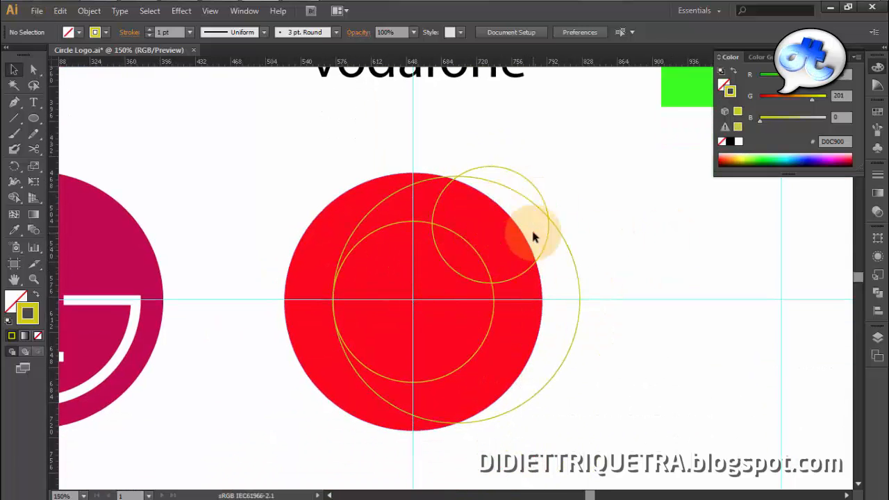
{"action": "left_click", "coordinate": [533, 187]}
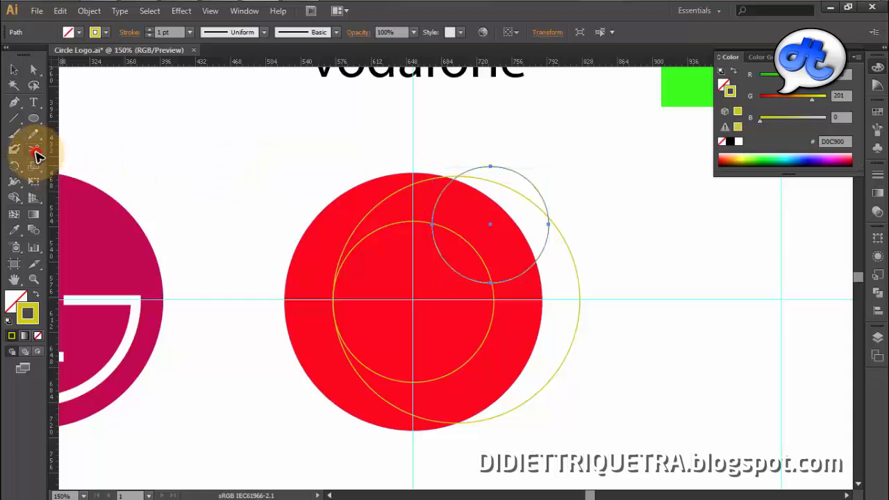
{"action": "left_click", "coordinate": [36, 154]}
{"action": "scroll", "coordinate": [462, 174], "scroll_direction": "up", "scroll_amount": 3}
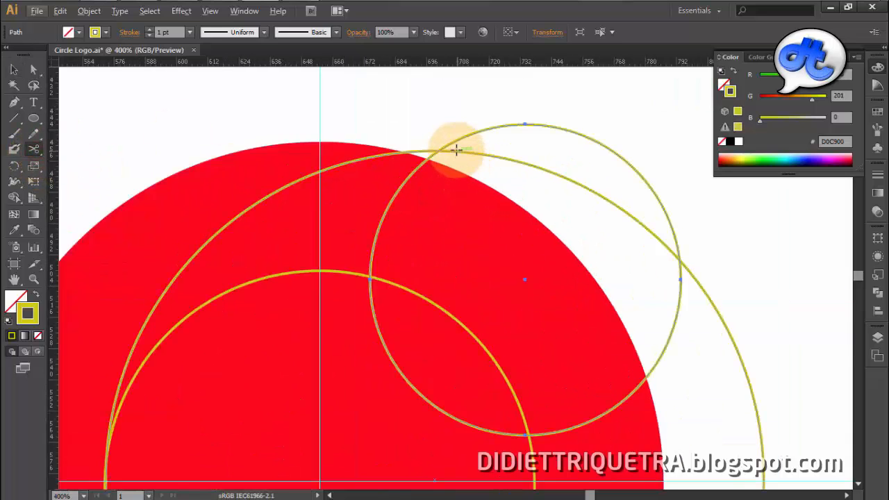
{"action": "left_click", "coordinate": [442, 147]}
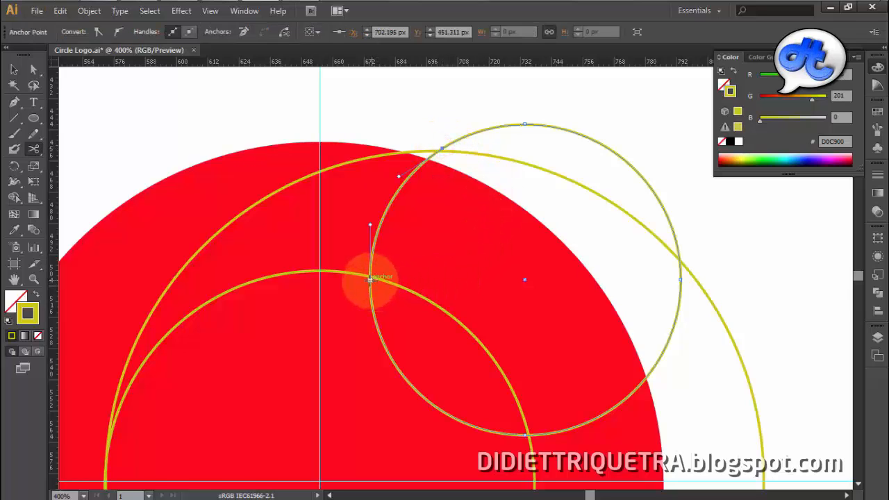
{"action": "left_click", "coordinate": [370, 278]}
Delete the outer portion of the cut small circle, keeping only the short arc between the two remaining yellow circles
{"action": "left_click", "coordinate": [14, 69]}
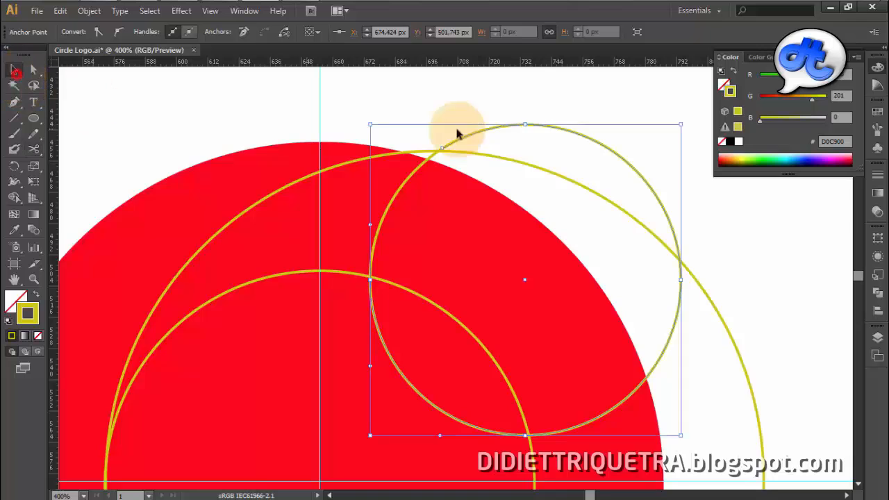
{"action": "left_click", "coordinate": [531, 88]}
{"action": "left_click", "coordinate": [562, 130]}
{"action": "key", "text": "Delete"}
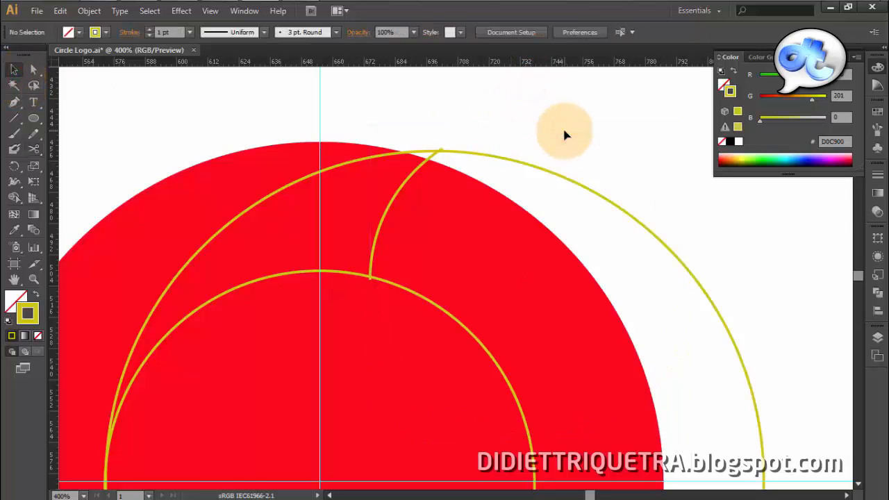
Cut the large yellow circle with the Scissors tool just past the upper end of the short arc
{"action": "left_click", "coordinate": [574, 181]}
{"action": "left_click", "coordinate": [35, 149]}
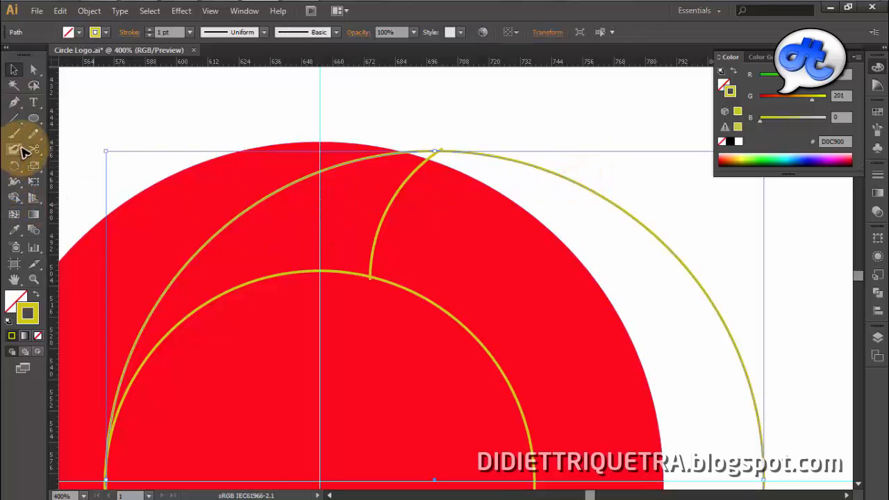
{"action": "left_click", "coordinate": [458, 161]}
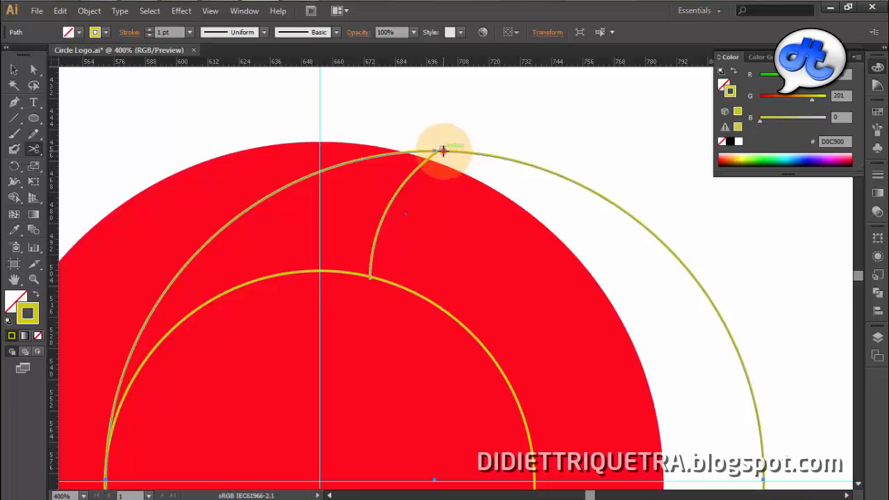
{"action": "left_click", "coordinate": [443, 150]}
{"action": "left_click", "coordinate": [577, 272]}
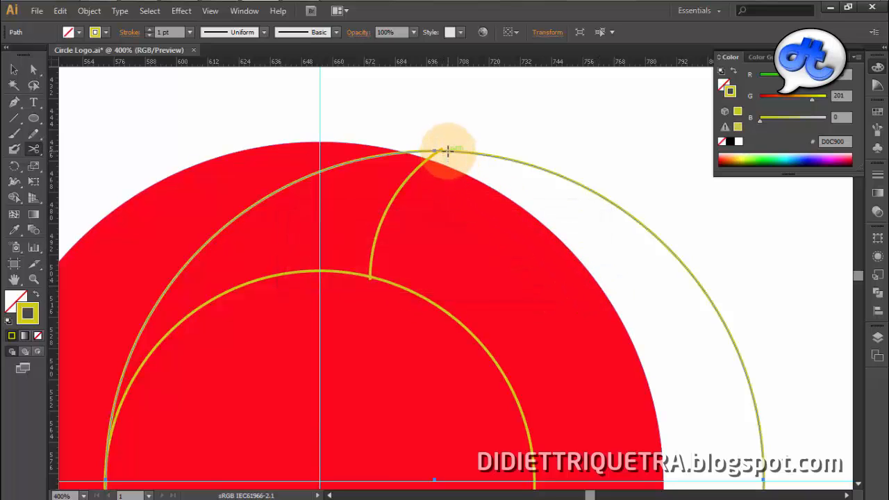
{"action": "key", "text": "ctrl+z"}
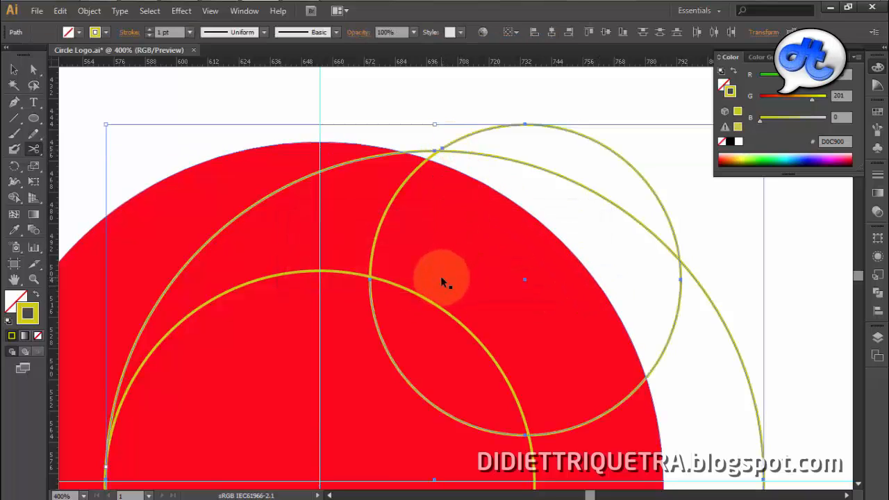
{"action": "key", "text": "ctrl+shift+z"}
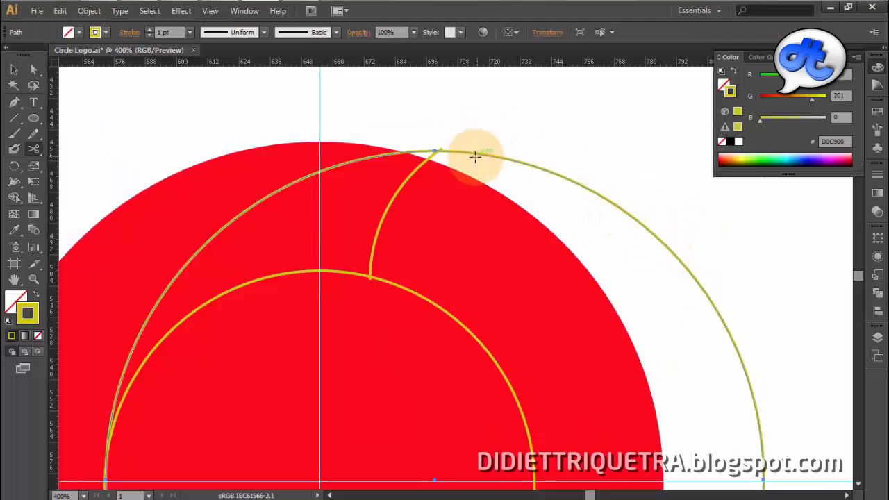
{"action": "left_click", "coordinate": [451, 150]}
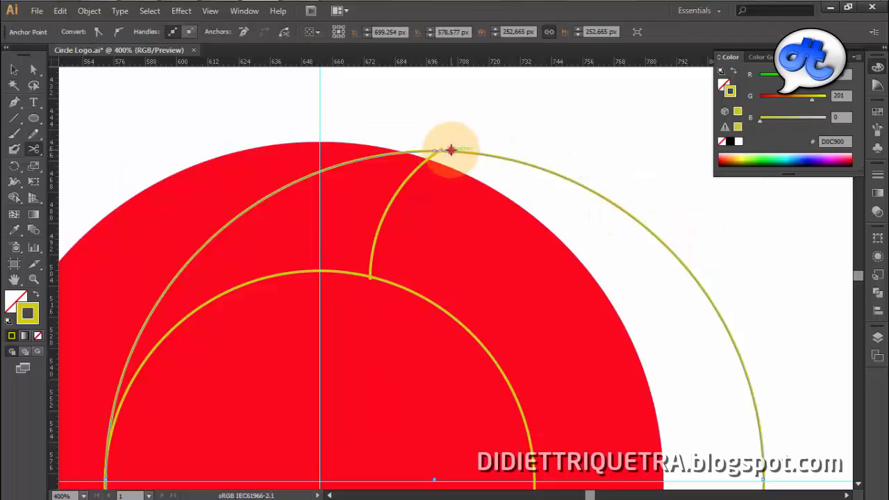
Cut the yellow path at the left edge where the two circles touch, just below the horizontal guide
{"action": "left_click_drag", "start_coordinate": [403, 284], "coordinate": [615, 82]}
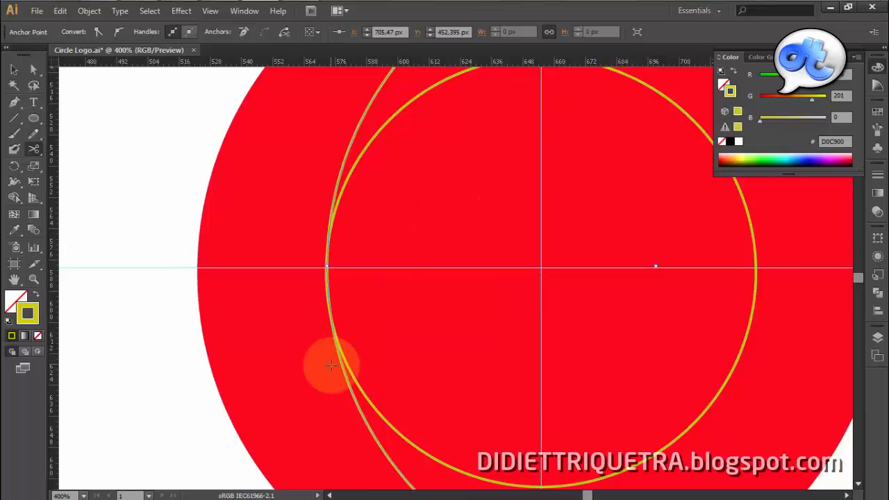
{"action": "scroll", "coordinate": [338, 312], "scroll_direction": "up", "scroll_amount": 1}
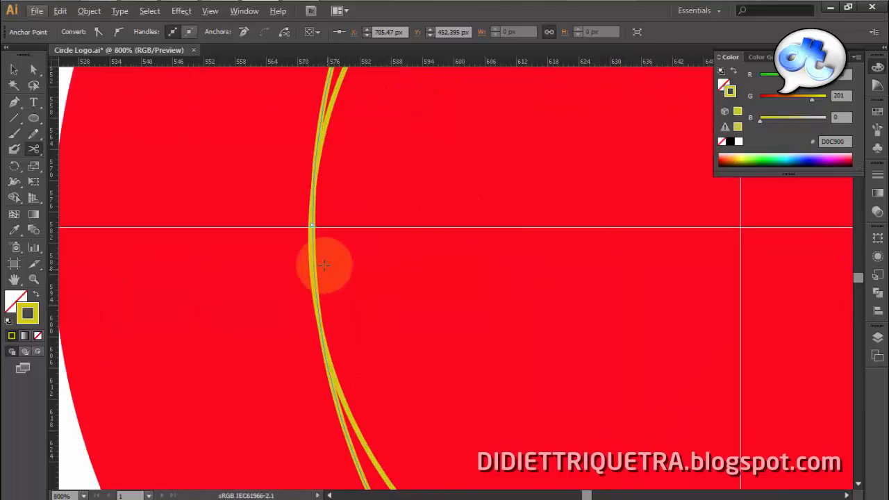
{"action": "left_click", "coordinate": [311, 234]}
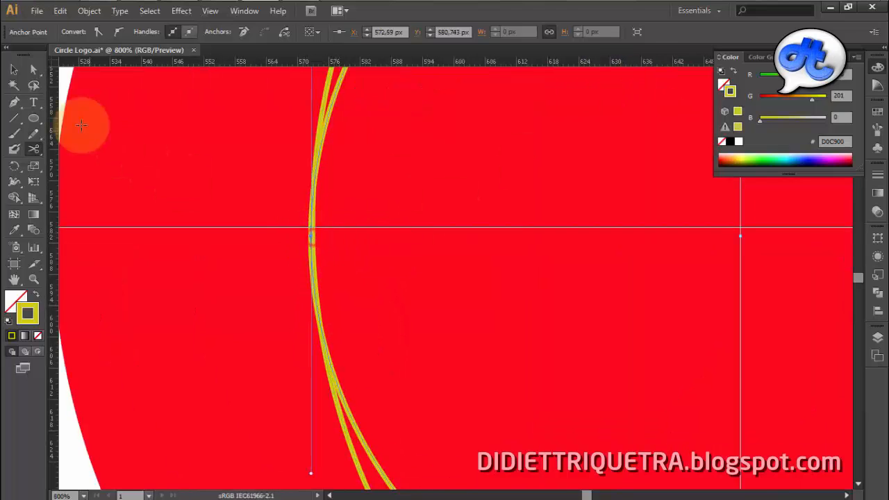
Try to delete the outer portion of the large yellow circle, and undo the deletion
{"action": "left_click", "coordinate": [13, 69]}
{"action": "scroll", "coordinate": [451, 201], "scroll_direction": "down", "scroll_amount": 4}
{"action": "left_click_drag", "start_coordinate": [496, 238], "coordinate": [347, 334]}
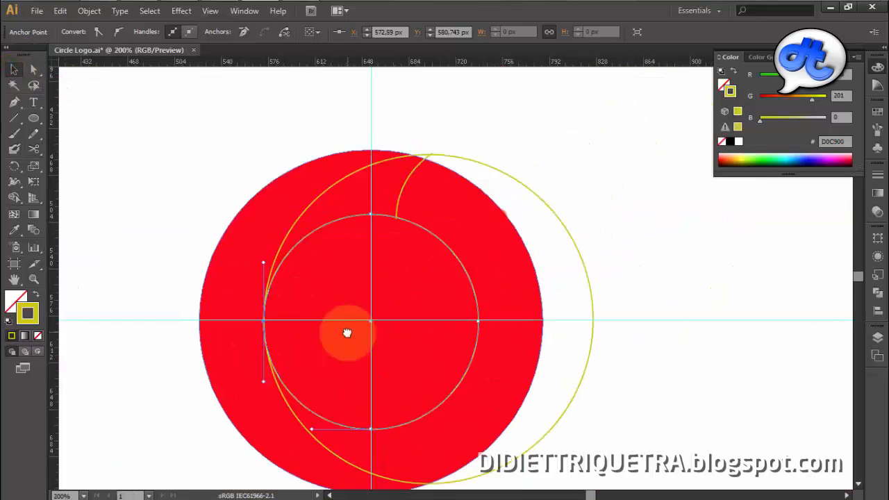
{"action": "left_click", "coordinate": [615, 189]}
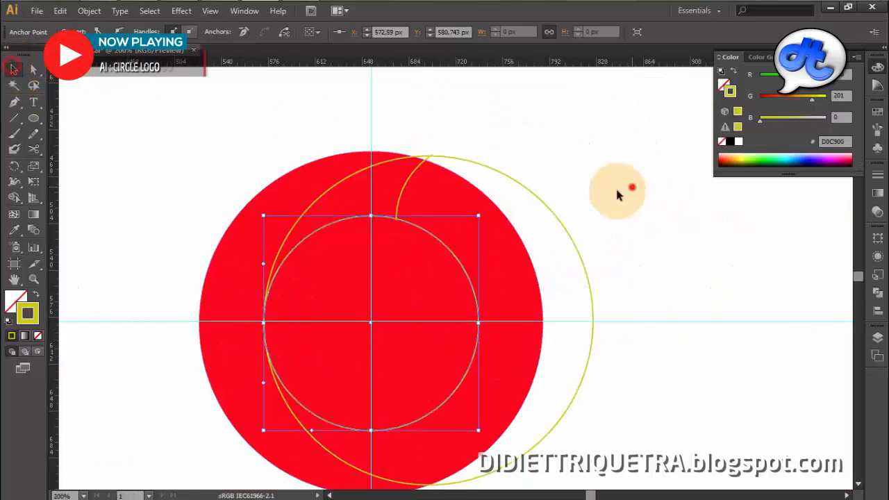
{"action": "left_click", "coordinate": [561, 220]}
{"action": "key", "text": "Delete"}
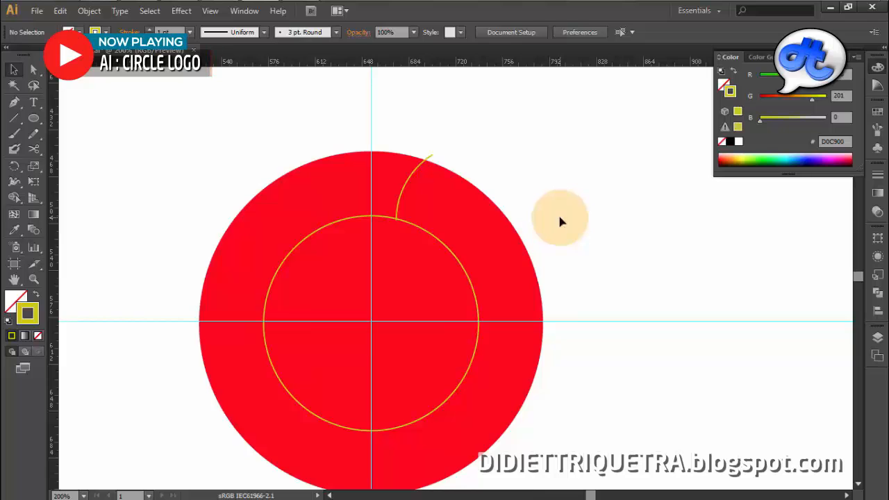
{"action": "key", "text": "ctrl+z"}
Cut the large yellow circle with the Scissors tool at its lower left, where it separates from the inner circle
{"action": "scroll", "coordinate": [331, 320], "scroll_direction": "up", "scroll_amount": 3}
{"action": "left_click_drag", "start_coordinate": [254, 414], "coordinate": [476, 204]}
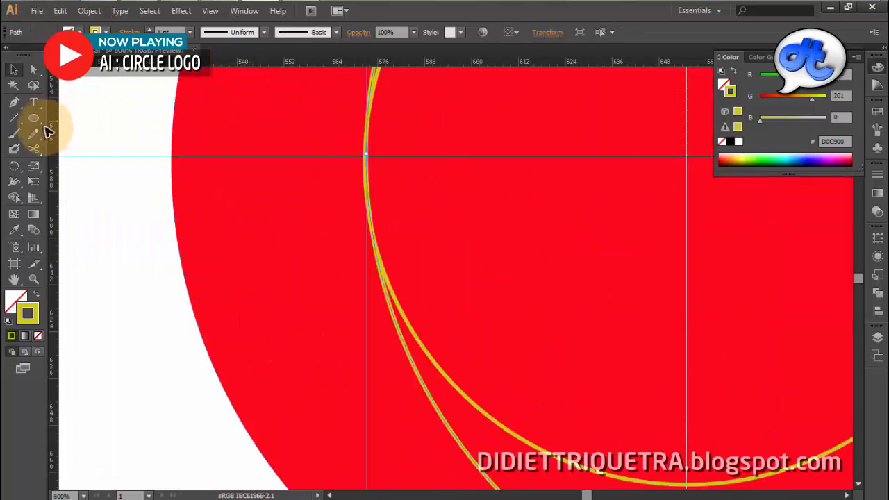
{"action": "left_click", "coordinate": [34, 153]}
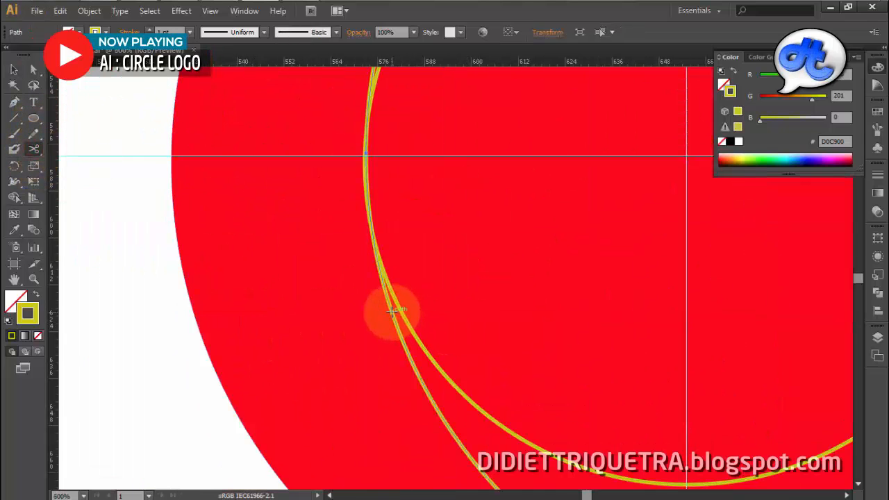
{"action": "left_click", "coordinate": [384, 288]}
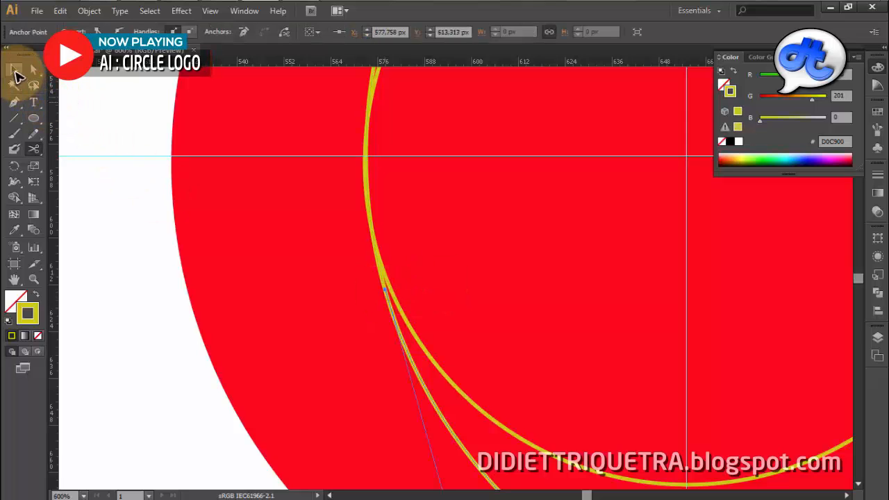
Delete the cut-off right and lower portion of the large yellow circle, keeping its upper-left arc
{"action": "left_click", "coordinate": [14, 71]}
{"action": "scroll", "coordinate": [536, 192], "scroll_direction": "down", "scroll_amount": 4}
{"action": "left_click_drag", "start_coordinate": [639, 226], "coordinate": [443, 357]}
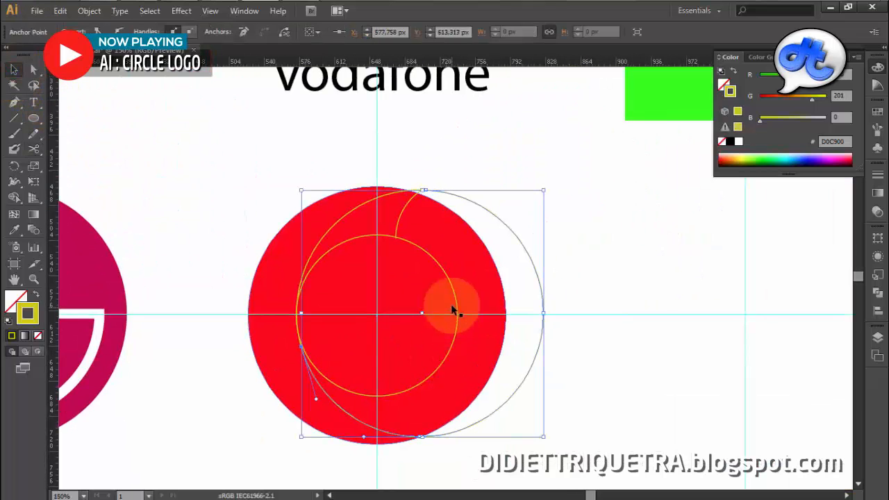
{"action": "left_click", "coordinate": [671, 234]}
{"action": "left_click", "coordinate": [522, 249]}
{"action": "key", "text": "Delete"}
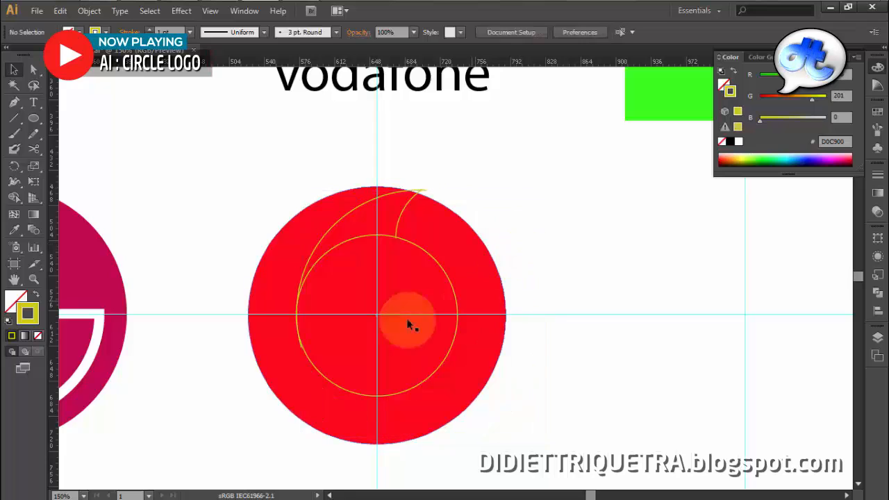
{"action": "scroll", "coordinate": [382, 323], "scroll_direction": "up", "scroll_amount": 5}
{"action": "scroll", "coordinate": [313, 317], "scroll_direction": "down", "scroll_amount": 5}
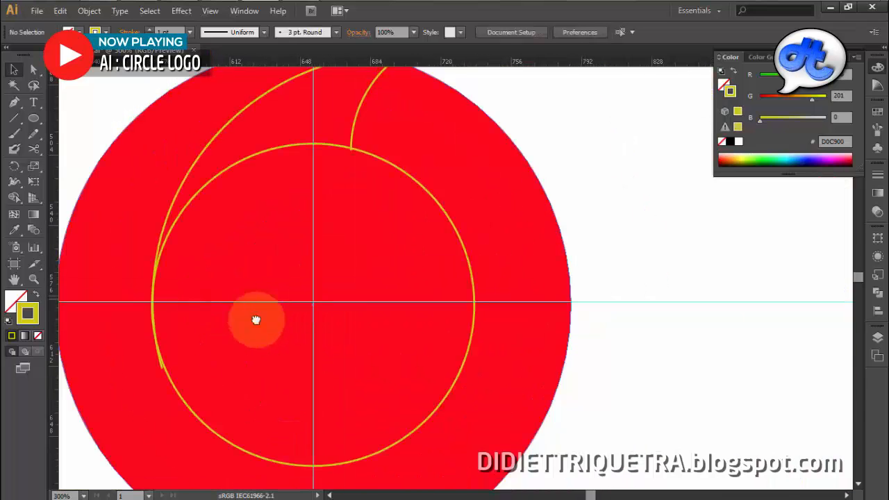
Cut the inner yellow circle with the Scissors tool at its upper right, where the short arc meets it
{"action": "scroll", "coordinate": [252, 349], "scroll_direction": "up", "scroll_amount": 5}
{"action": "scroll", "coordinate": [252, 349], "scroll_direction": "down", "scroll_amount": 2}
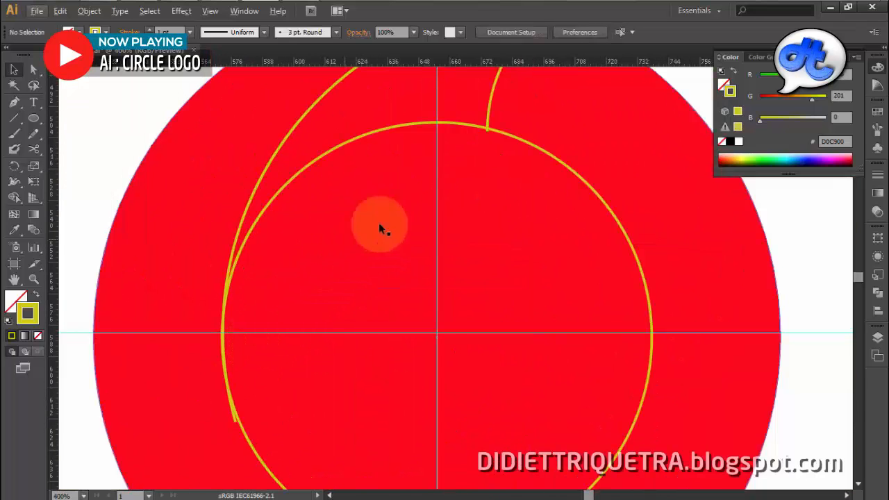
{"action": "left_click", "coordinate": [543, 153]}
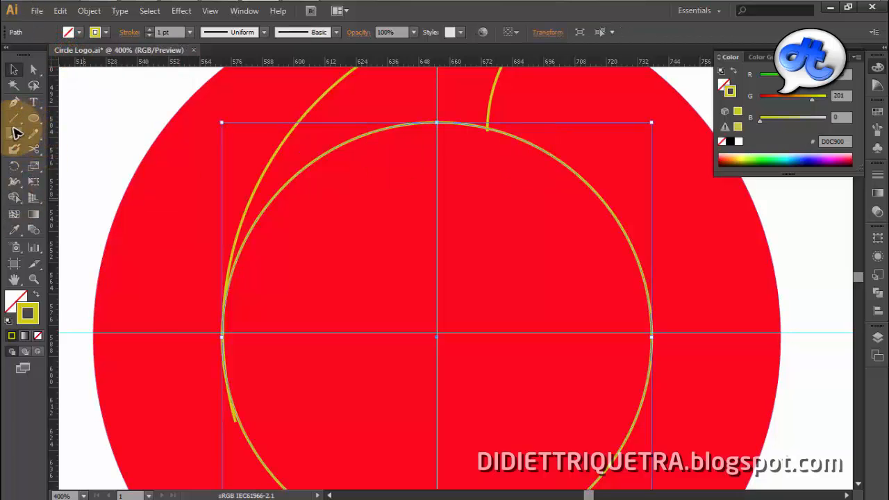
{"action": "left_click", "coordinate": [33, 149]}
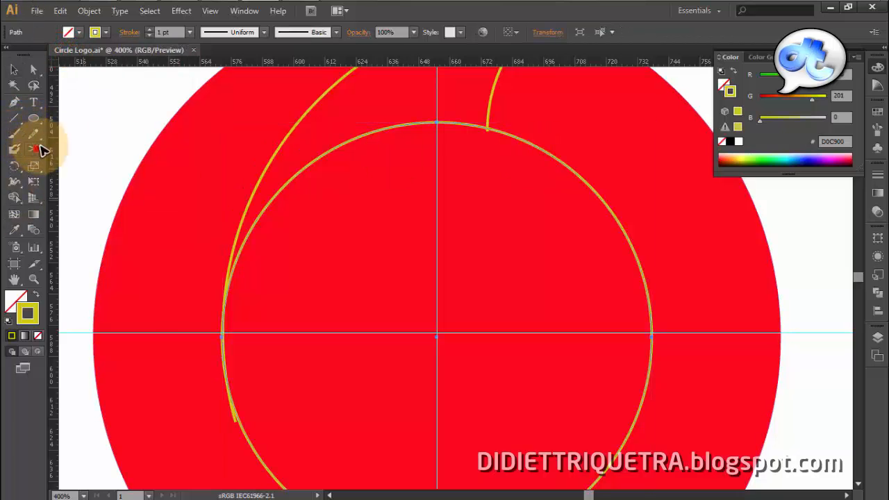
{"action": "left_click", "coordinate": [482, 127]}
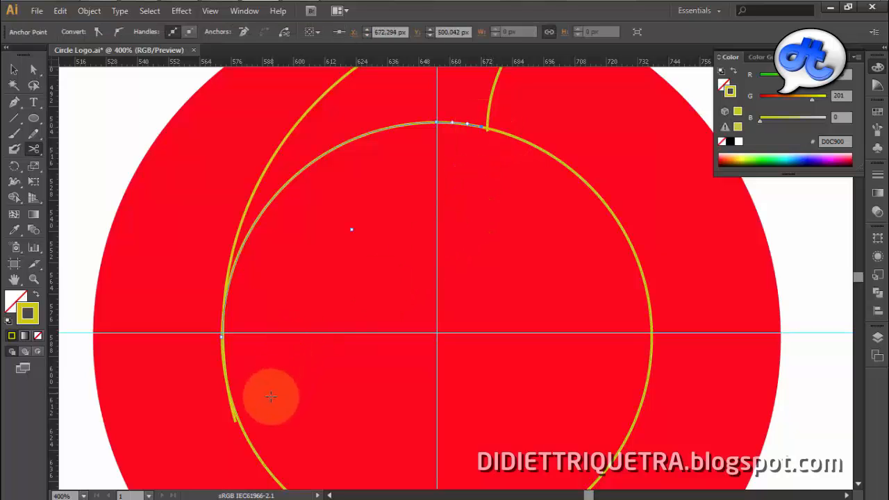
Cut the inner yellow circle a second time at its left edge, just below the horizontal guide
{"action": "scroll", "coordinate": [242, 409], "scroll_direction": "up", "scroll_amount": 2}
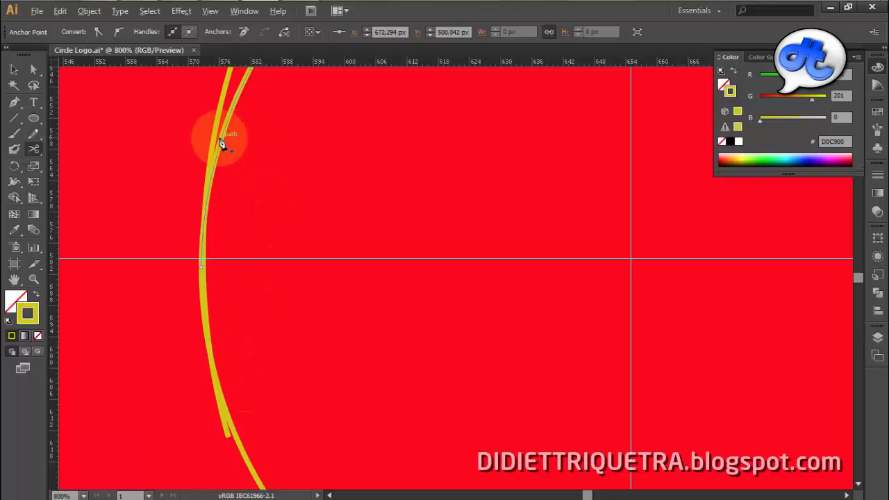
{"action": "left_click", "coordinate": [203, 266]}
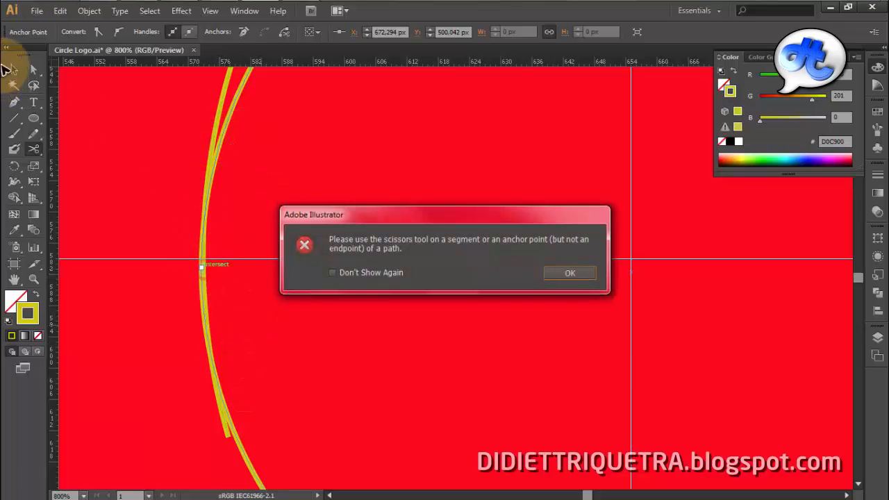
{"action": "key", "text": "Return"}
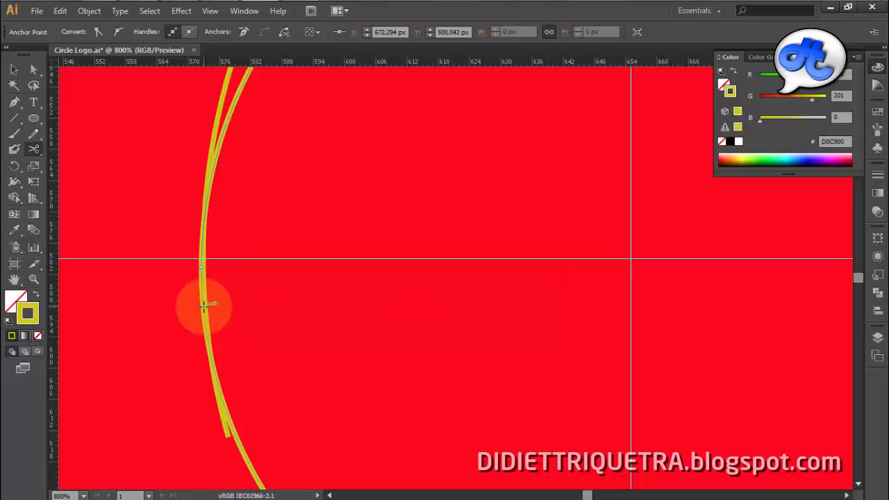
{"action": "left_click", "coordinate": [13, 69]}
{"action": "key", "text": "ctrl+minus"}
{"action": "key", "text": "ctrl+minus"}
{"action": "key", "text": "ctrl+minus"}
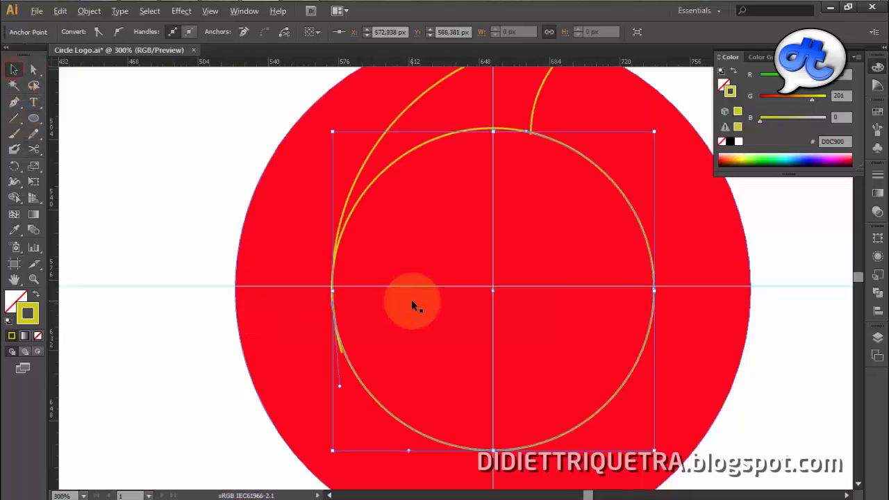
Try to delete the right and lower portion of the inner yellow circle, and undo the deletion
{"action": "left_click", "coordinate": [144, 121]}
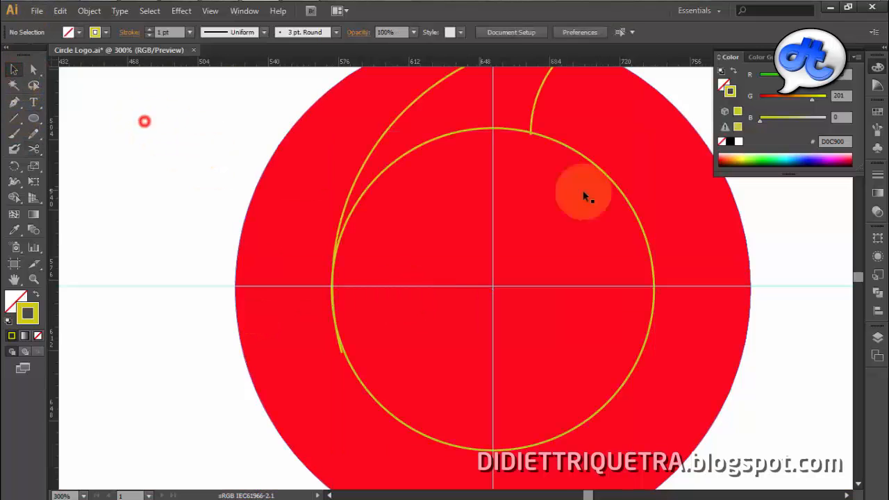
{"action": "left_click", "coordinate": [625, 199]}
{"action": "key", "text": "Delete"}
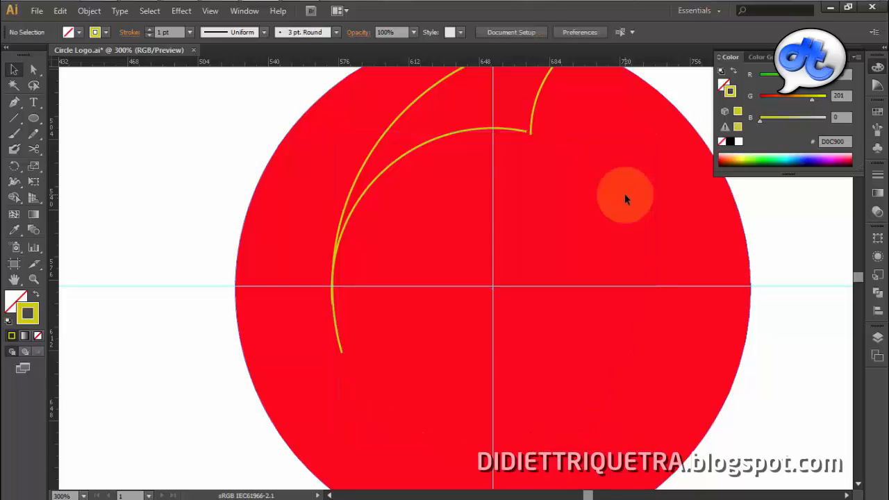
{"action": "key", "text": "ctrl+z"}
Delete the upper-left arc of the inner yellow circle, keeping its right and lower portion
{"action": "left_click", "coordinate": [686, 88]}
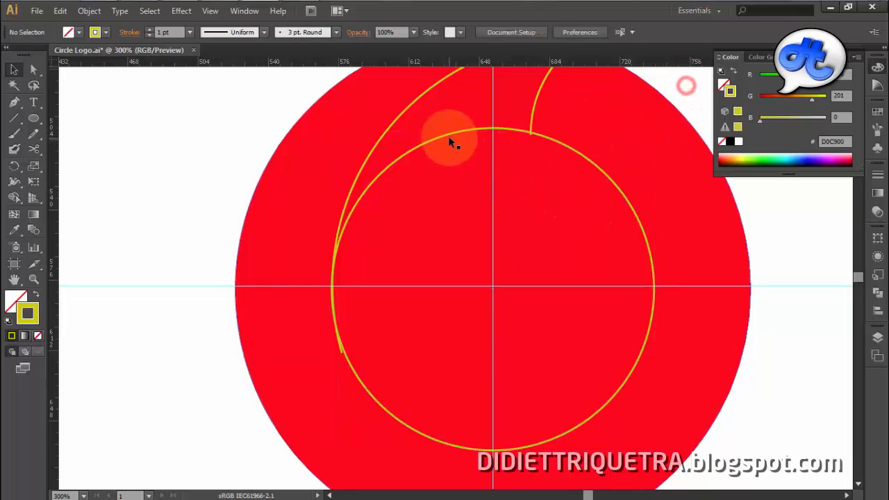
{"action": "left_click", "coordinate": [452, 132]}
{"action": "key", "text": "Delete"}
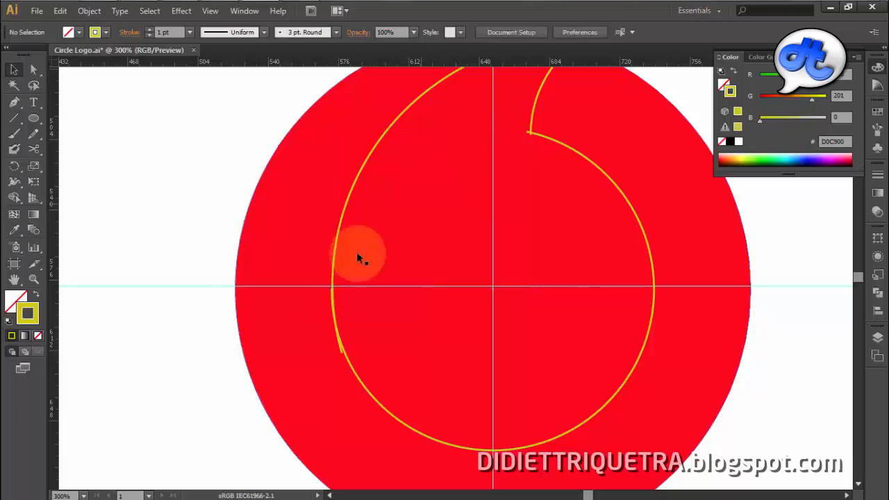
Cut the large yellow arc at the left edge by the horizontal guide and delete its overlapping tail below the cut
{"action": "scroll", "coordinate": [380, 308], "scroll_direction": "up", "scroll_amount": 2}
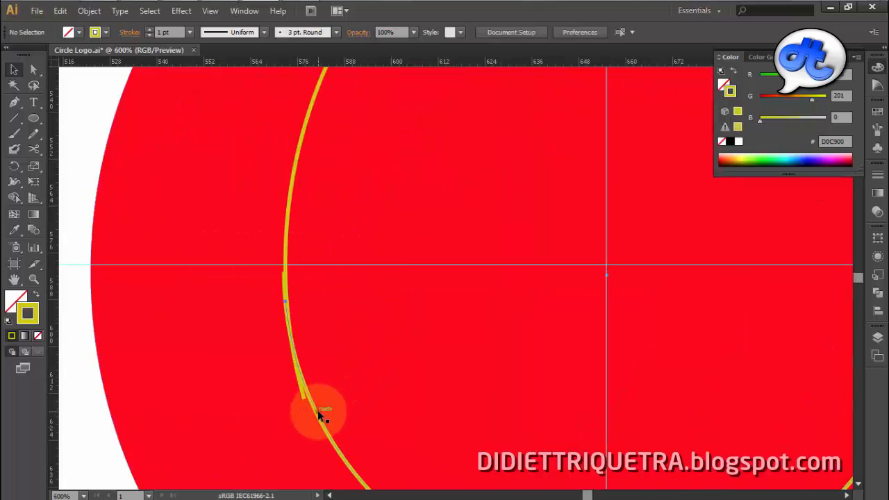
{"action": "left_click_drag", "start_coordinate": [317, 410], "coordinate": [305, 401]}
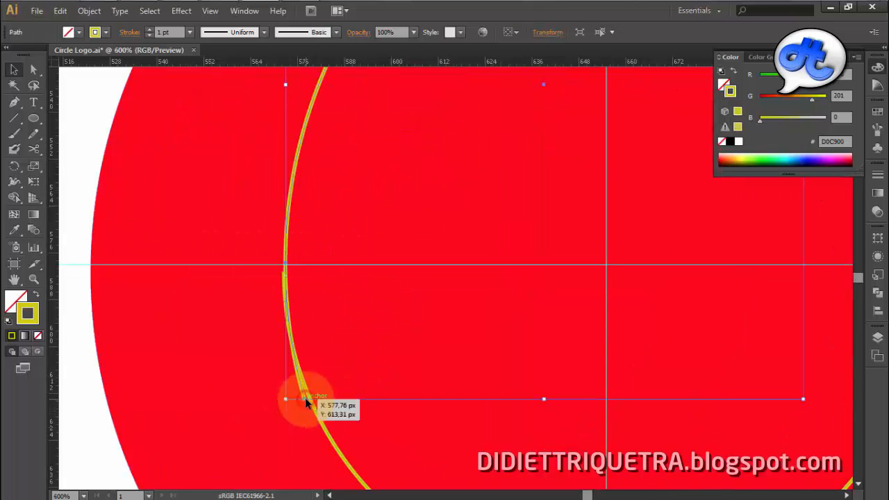
{"action": "scroll", "coordinate": [306, 396], "scroll_direction": "up", "scroll_amount": 2}
{"action": "scroll", "coordinate": [313, 382], "scroll_direction": "down", "scroll_amount": 1}
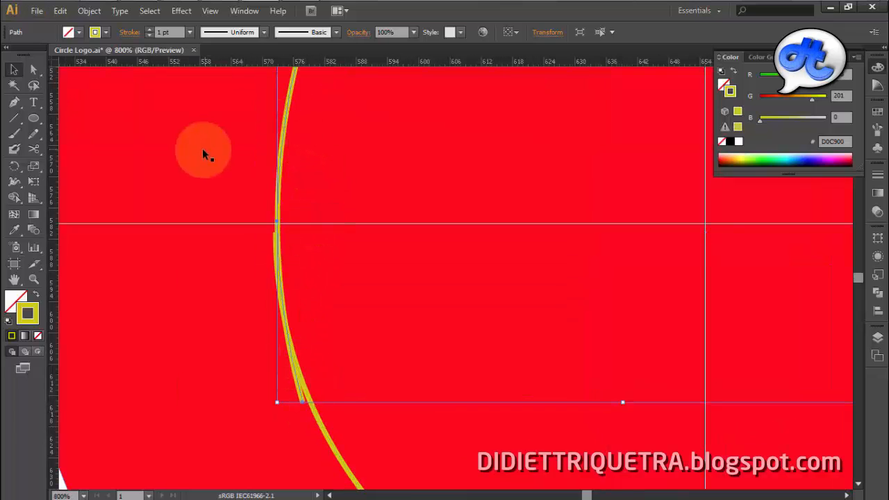
{"action": "left_click", "coordinate": [35, 150]}
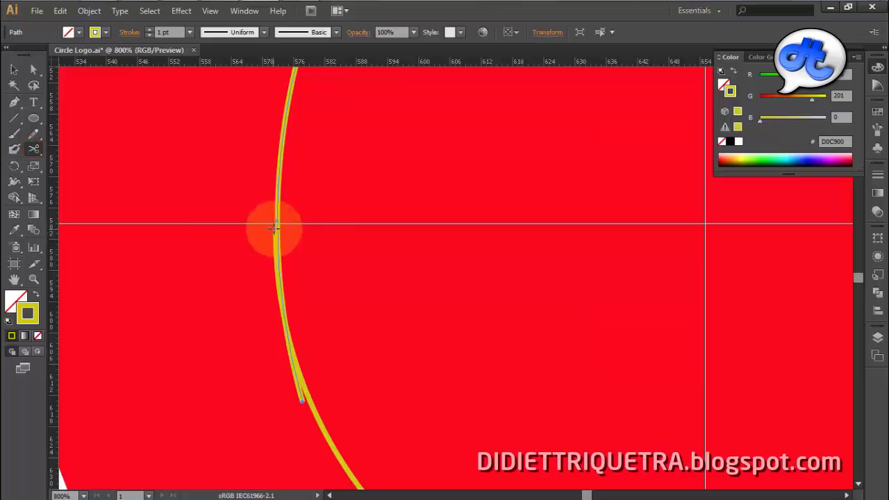
{"action": "left_click", "coordinate": [278, 228]}
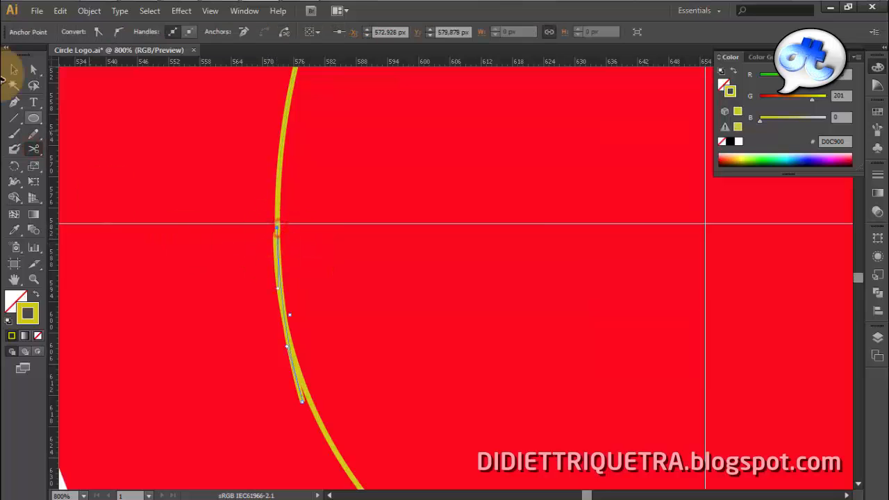
{"action": "left_click", "coordinate": [14, 71]}
{"action": "key", "text": "Delete"}
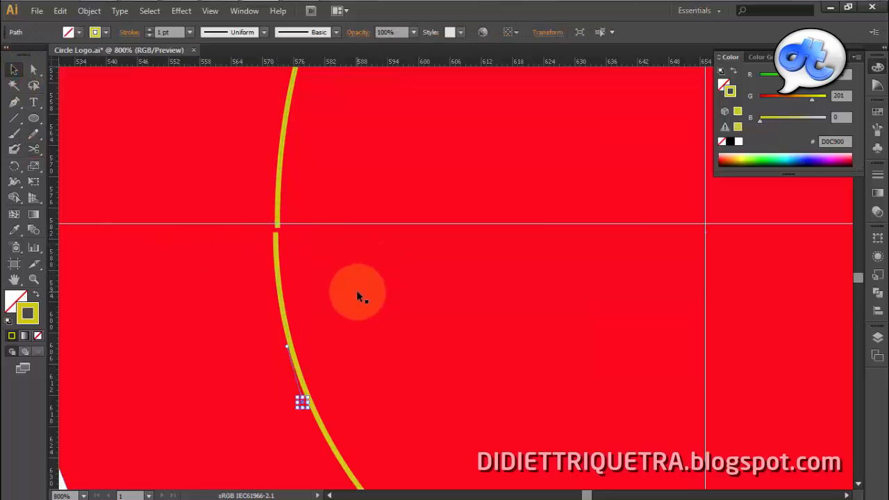
Join the large outer arc and the short arc at the pointed tip above the red circle's upper edge
{"action": "scroll", "coordinate": [291, 264], "scroll_direction": "down", "scroll_amount": 4}
{"action": "left_click_drag", "start_coordinate": [410, 303], "coordinate": [394, 329]}
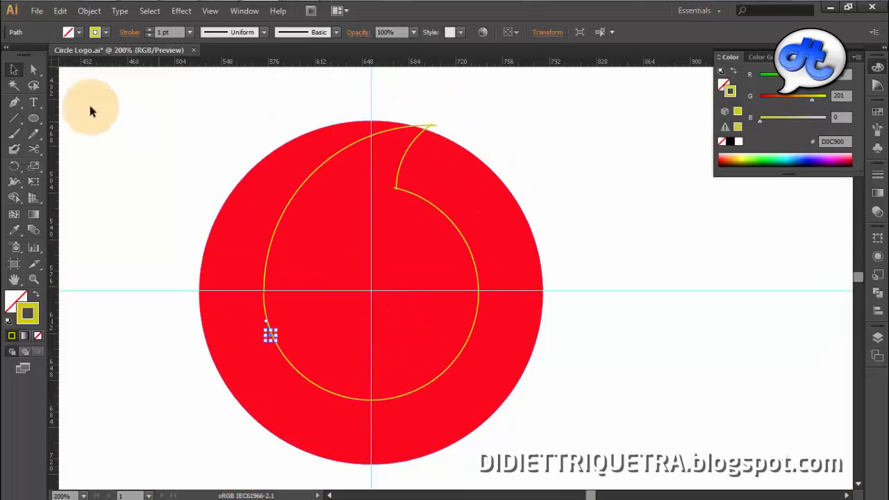
{"action": "scroll", "coordinate": [437, 136], "scroll_direction": "up", "scroll_amount": 2}
{"action": "scroll", "coordinate": [437, 136], "scroll_direction": "up", "scroll_amount": 1}
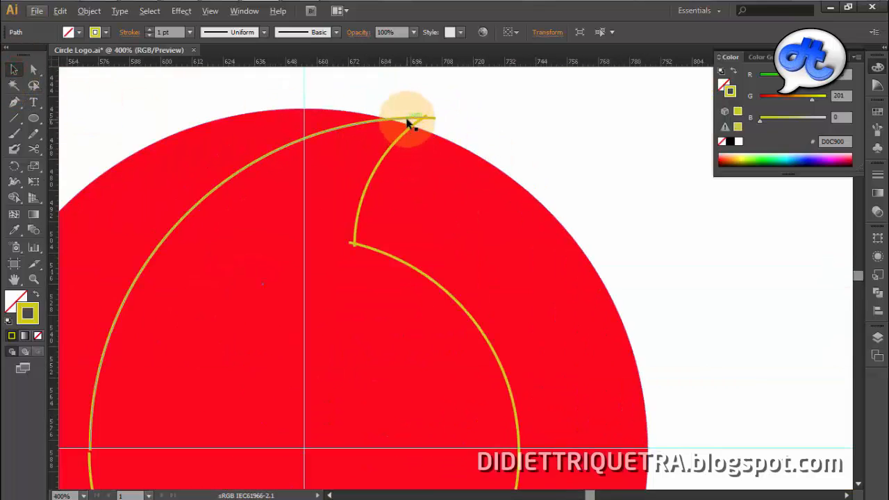
{"action": "left_click", "coordinate": [401, 120]}
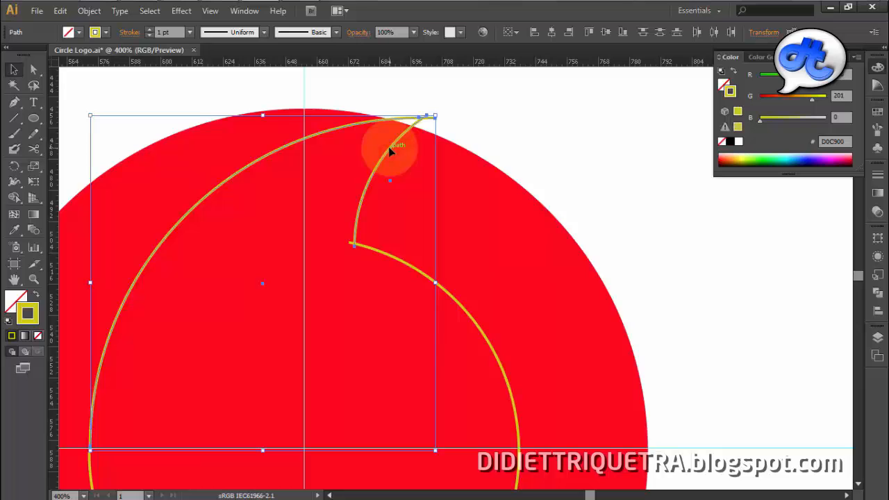
{"action": "right_click", "coordinate": [390, 150]}
{"action": "left_click", "coordinate": [553, 111]}
{"action": "left_click", "coordinate": [396, 120]}
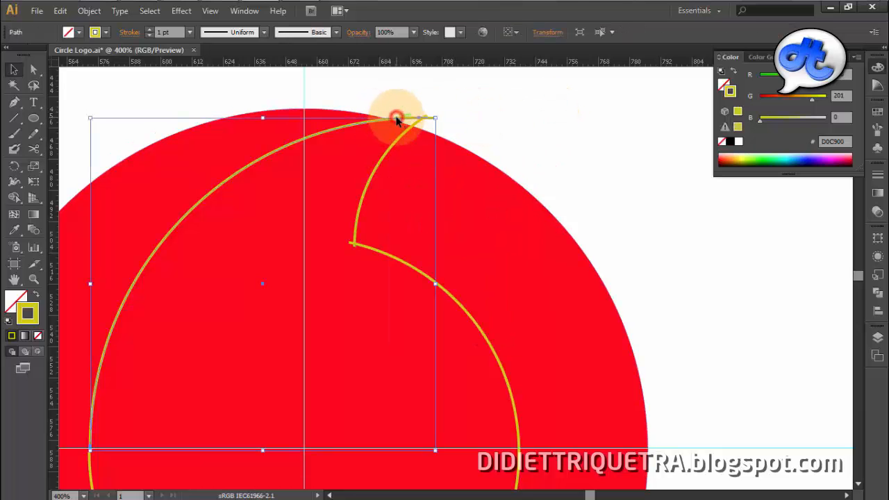
{"action": "left_click", "coordinate": [387, 155], "text": "shift"}
{"action": "right_click", "coordinate": [385, 153]}
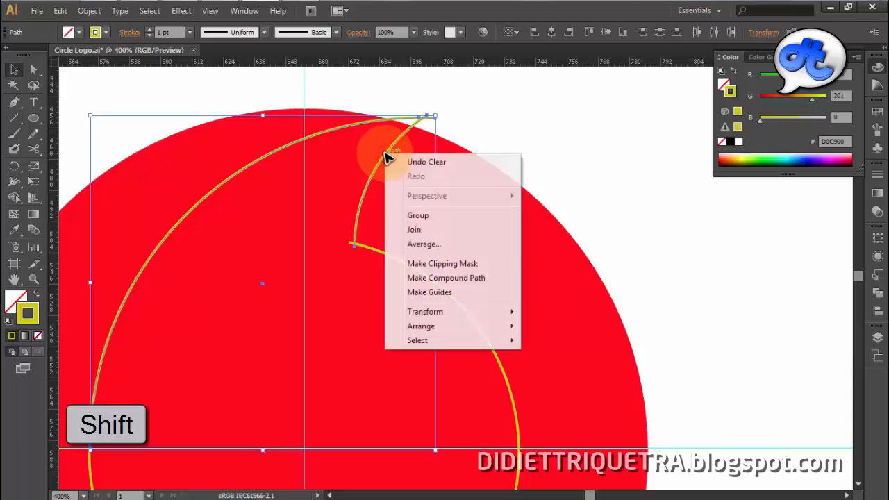
{"action": "left_click", "coordinate": [421, 229]}
{"action": "left_click", "coordinate": [486, 114]}
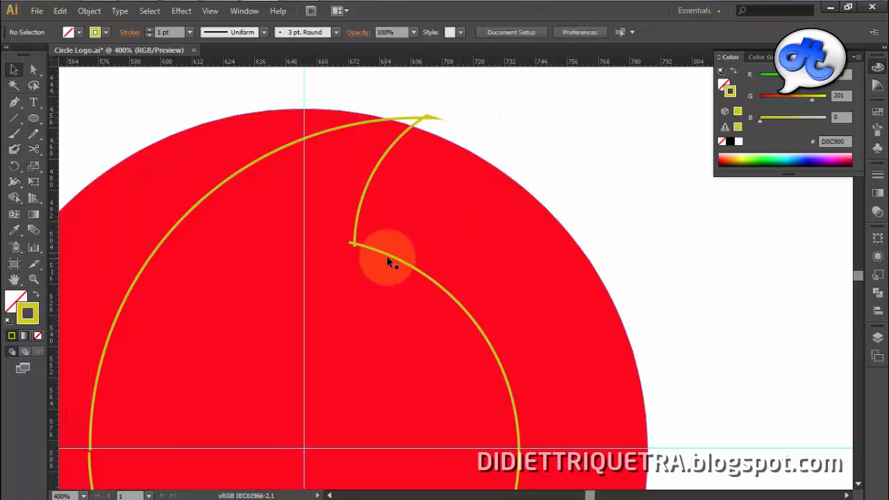
Join the short arc to the inner circle's remaining curve at the corner below the tip
{"action": "left_click", "coordinate": [360, 204]}
{"action": "right_click", "coordinate": [361, 203]}
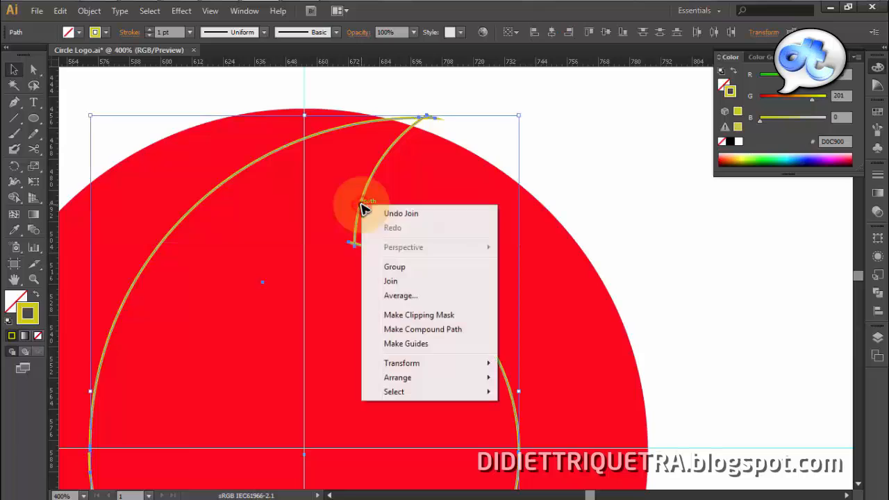
{"action": "left_click", "coordinate": [407, 278]}
{"action": "left_click", "coordinate": [538, 159]}
Select both yellow curves at the open gap on the left edge, beside the horizontal guide
{"action": "scroll", "coordinate": [383, 241], "scroll_direction": "up", "scroll_amount": 2}
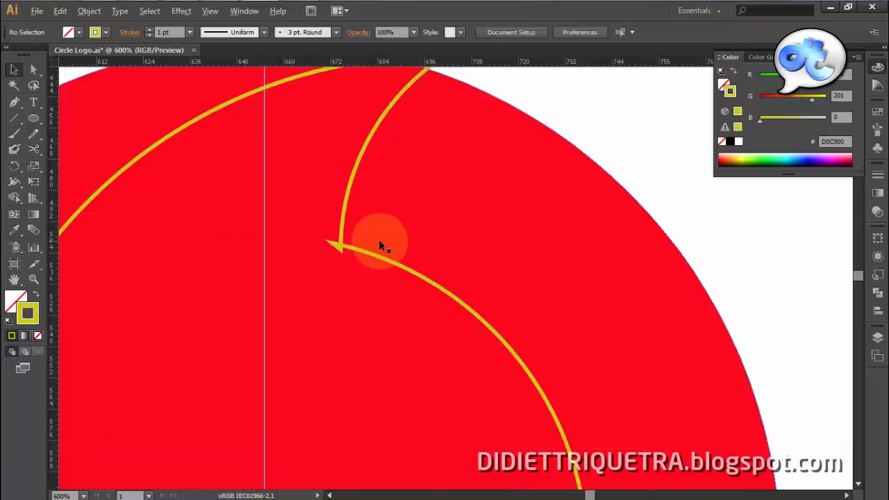
{"action": "left_click_drag", "start_coordinate": [133, 415], "coordinate": [640, 64]}
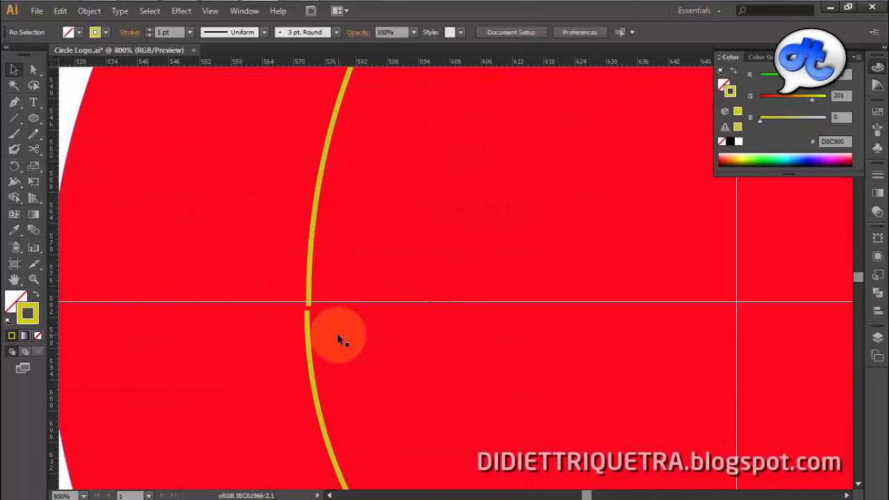
{"action": "left_click", "coordinate": [311, 342]}
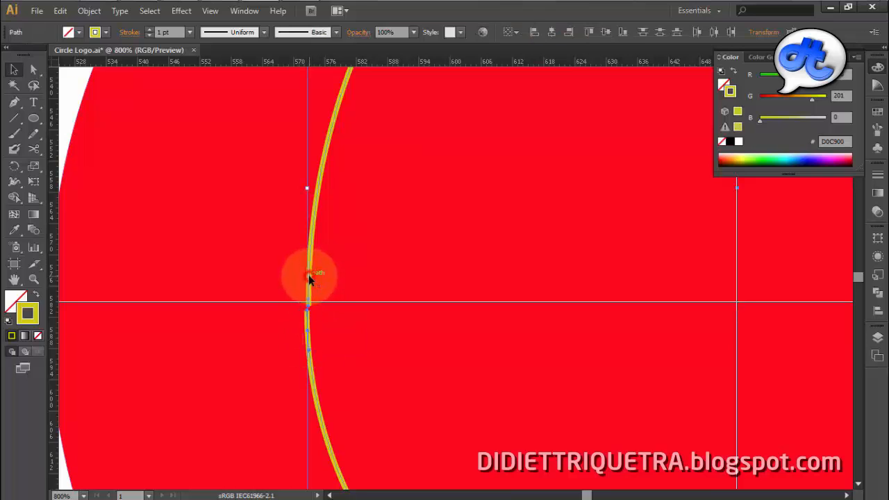
Join the open ends of the yellow swirl outline near the horizontal guide into one path
{"action": "right_click", "coordinate": [309, 278]}
{"action": "left_click", "coordinate": [359, 349]}
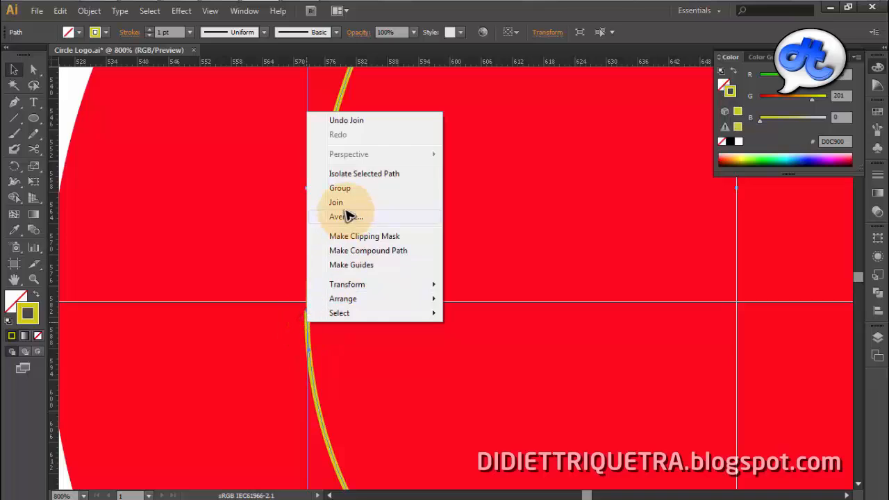
{"action": "left_click", "coordinate": [348, 202]}
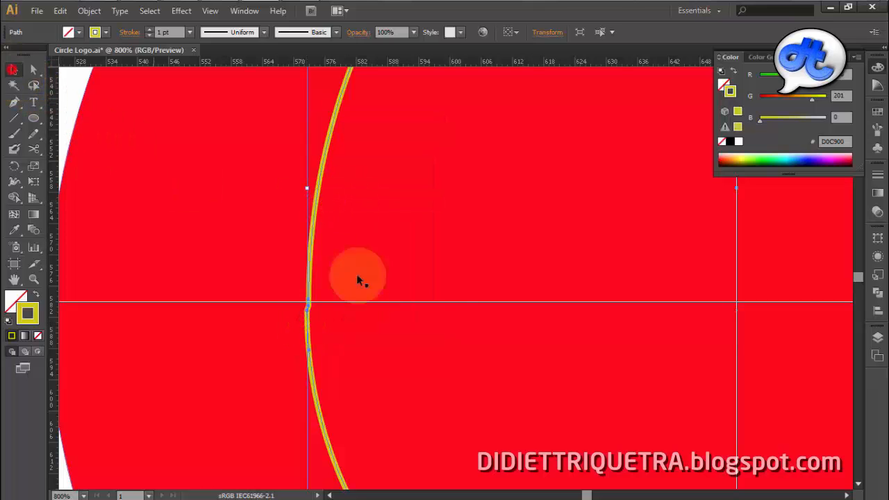
{"action": "left_click", "coordinate": [339, 293]}
Delete the surplus anchor points at the kink in the yellow outline with the Delete Anchor Point tool
{"action": "scroll", "coordinate": [323, 318], "scroll_direction": "up", "scroll_amount": 3}
{"action": "left_click", "coordinate": [257, 285]}
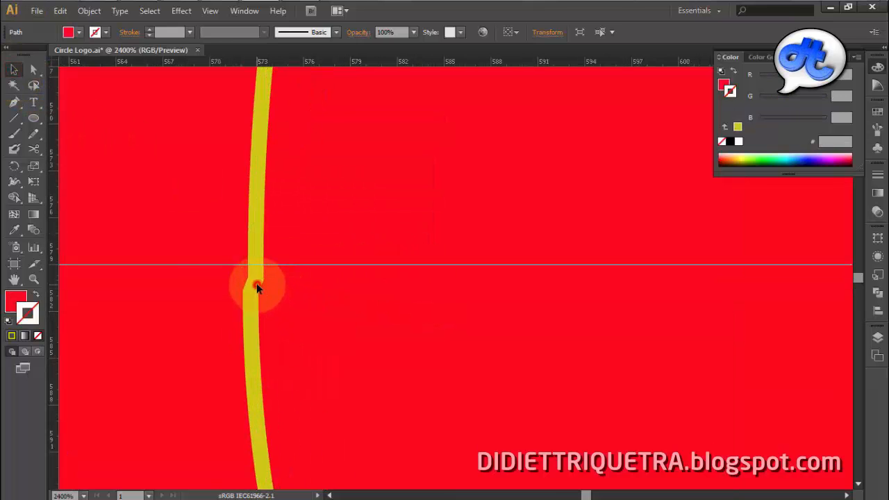
{"action": "left_click", "coordinate": [255, 284]}
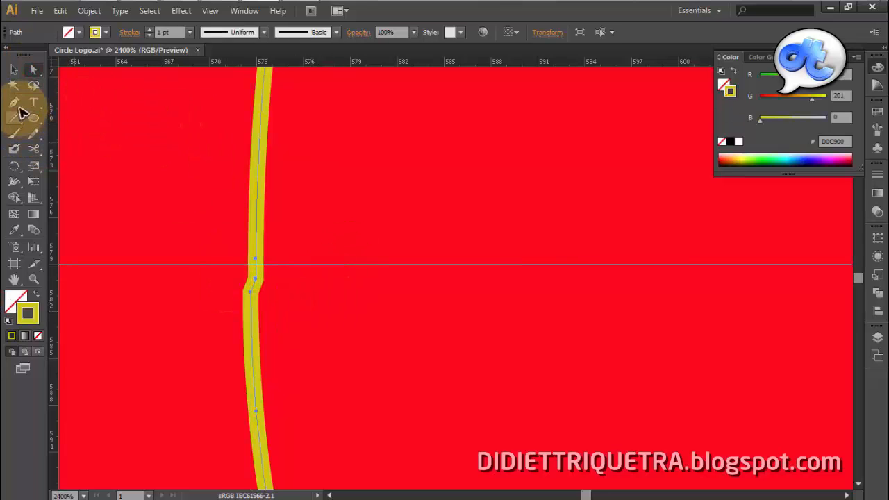
{"action": "left_click_drag", "start_coordinate": [17, 104], "coordinate": [86, 148]}
{"action": "left_click", "coordinate": [255, 279]}
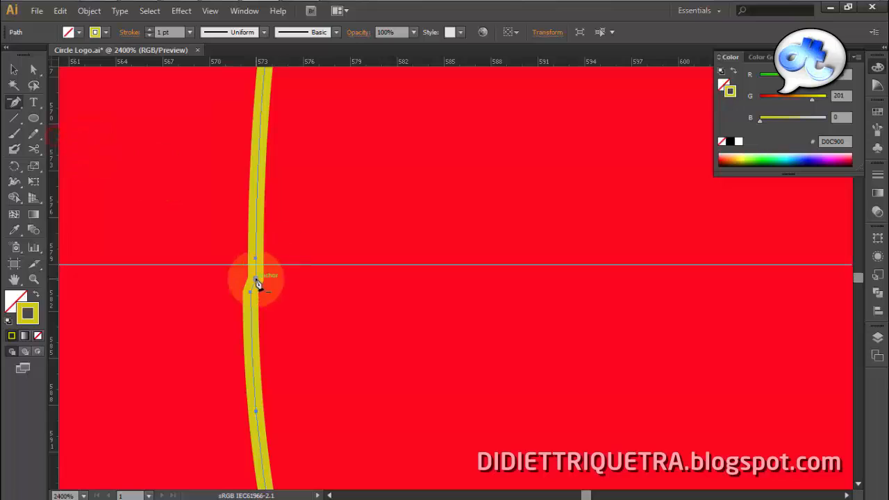
{"action": "left_click", "coordinate": [258, 264]}
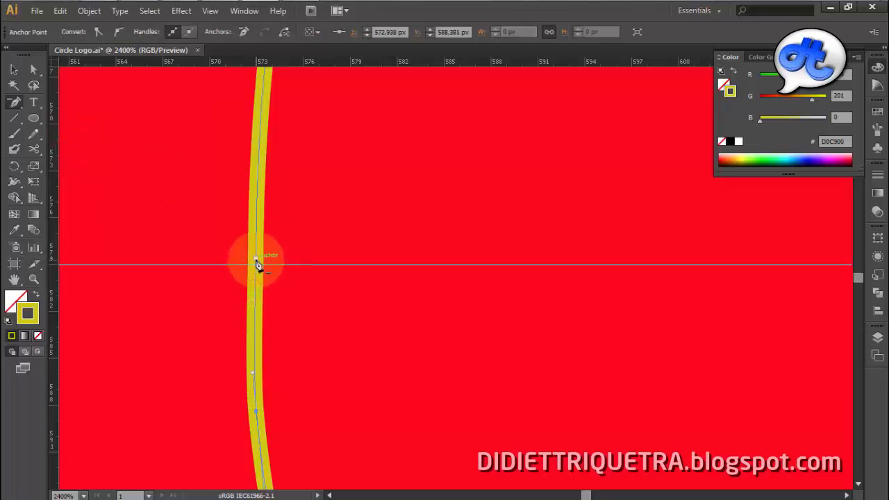
{"action": "left_click", "coordinate": [255, 259]}
{"action": "key", "text": "ctrl+z"}
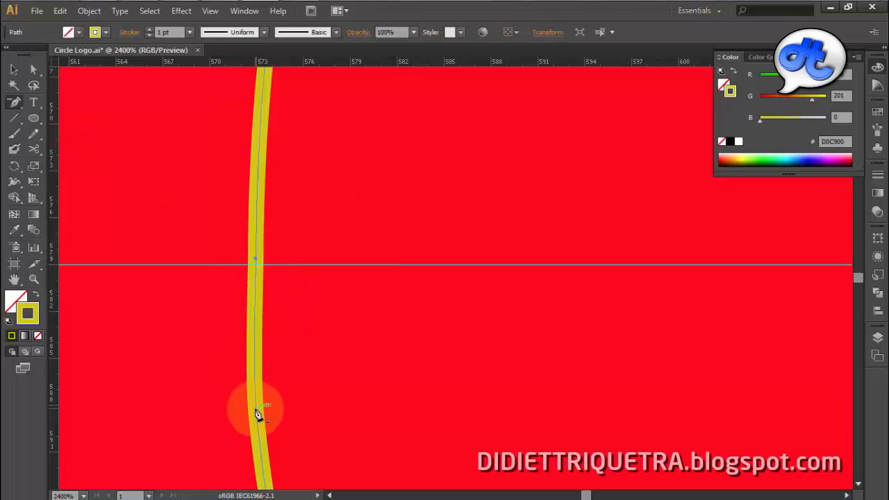
{"action": "left_click", "coordinate": [255, 410]}
{"action": "left_click", "coordinate": [558, 271]}
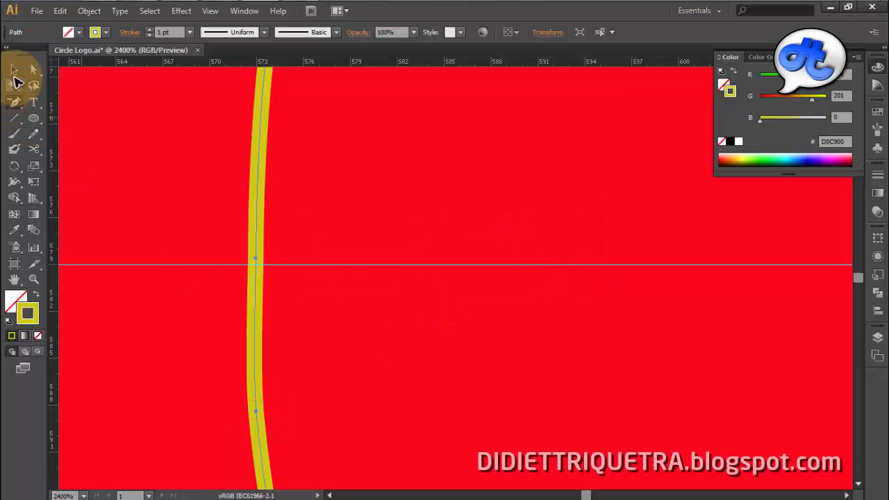
{"action": "left_click", "coordinate": [14, 69]}
Swap the fill and stroke of the swirl outline so the shape is filled yellow without a stroke
{"action": "scroll", "coordinate": [409, 161], "scroll_direction": "down", "scroll_amount": 4}
{"action": "scroll", "coordinate": [418, 213], "scroll_direction": "down", "scroll_amount": 2}
{"action": "left_click", "coordinate": [224, 168]}
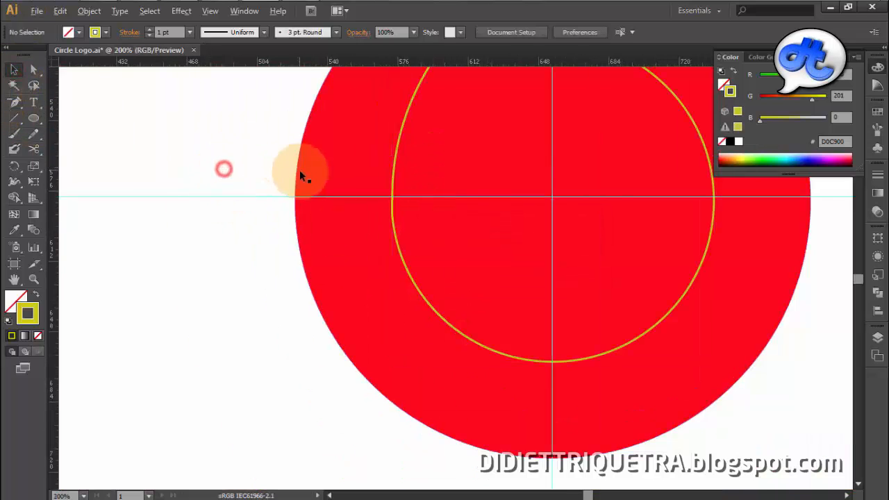
{"action": "scroll", "coordinate": [299, 170], "scroll_direction": "down", "scroll_amount": 2}
{"action": "left_click_drag", "start_coordinate": [459, 204], "coordinate": [412, 301]}
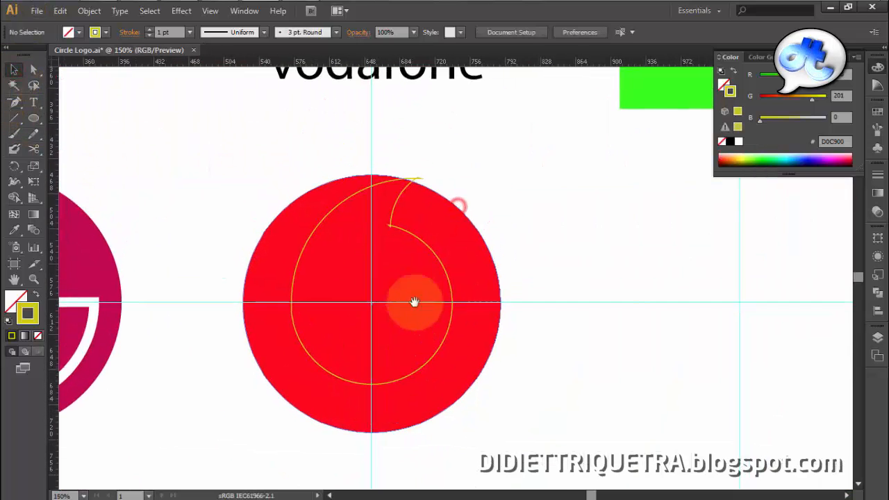
{"action": "left_click", "coordinate": [400, 191]}
{"action": "left_click", "coordinate": [36, 295]}
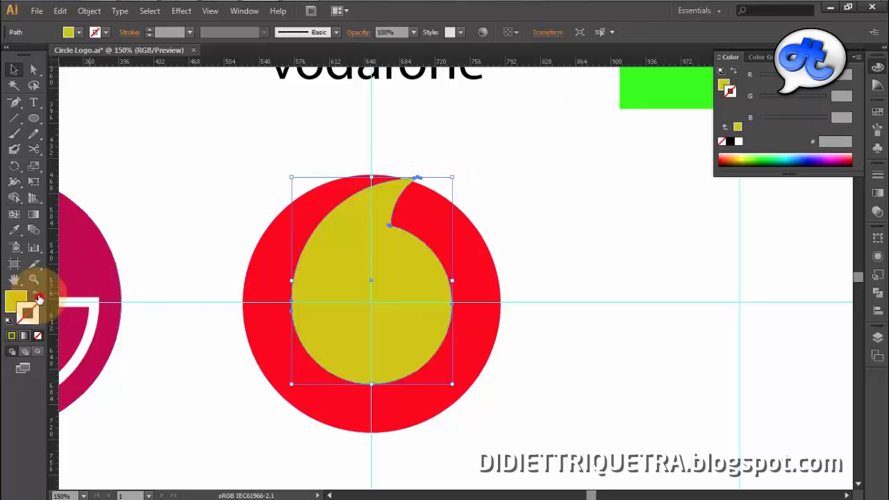
{"action": "left_click", "coordinate": [440, 199]}
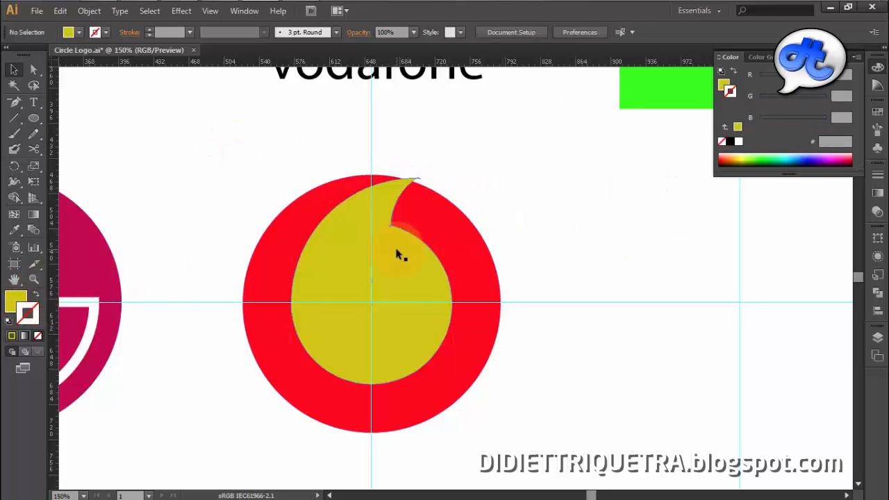
Select the yellow swirl together with the red circle and cut the swirl out using Minus Front
{"action": "left_click", "coordinate": [446, 254]}
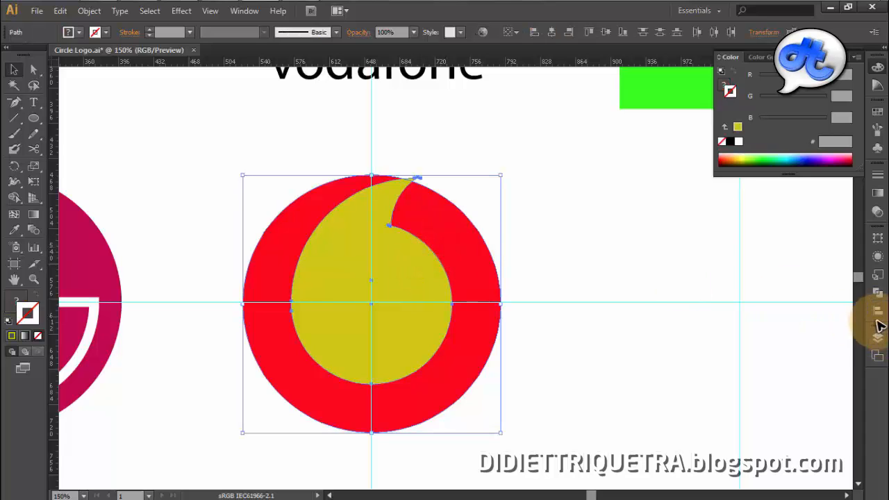
{"action": "left_click", "coordinate": [877, 295]}
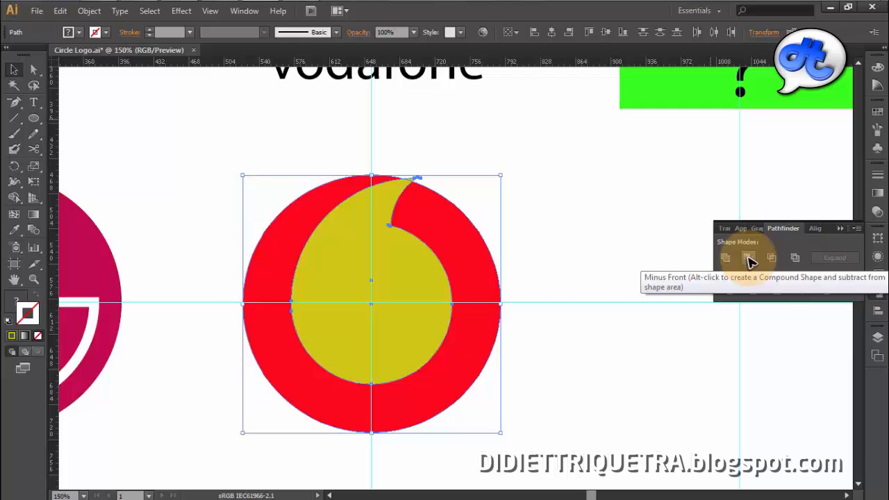
{"action": "left_click", "coordinate": [750, 258]}
{"action": "left_click", "coordinate": [535, 194]}
Delete the green question-mark box beneath the orange reference logo
{"action": "key", "text": "ctrl+minus"}
{"action": "key", "text": "ctrl+minus"}
{"action": "key", "text": "ctrl+minus"}
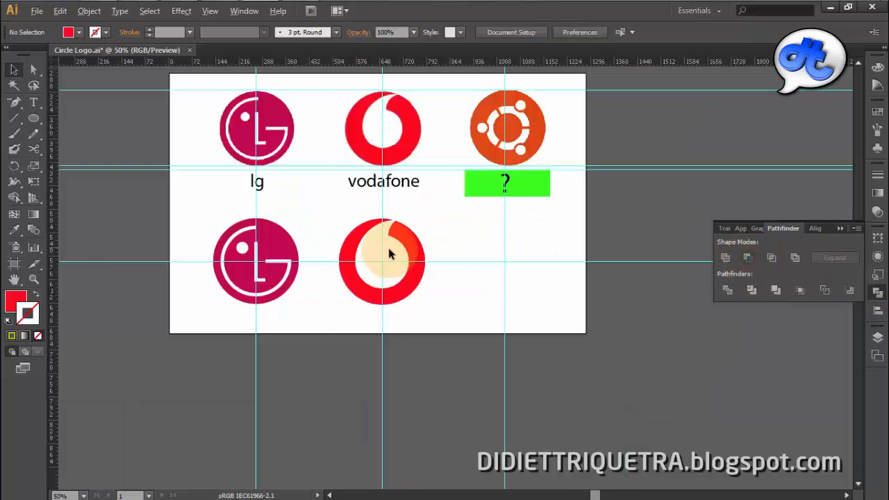
{"action": "scroll", "coordinate": [392, 269], "scroll_direction": "up", "scroll_amount": 1, "text": "alt"}
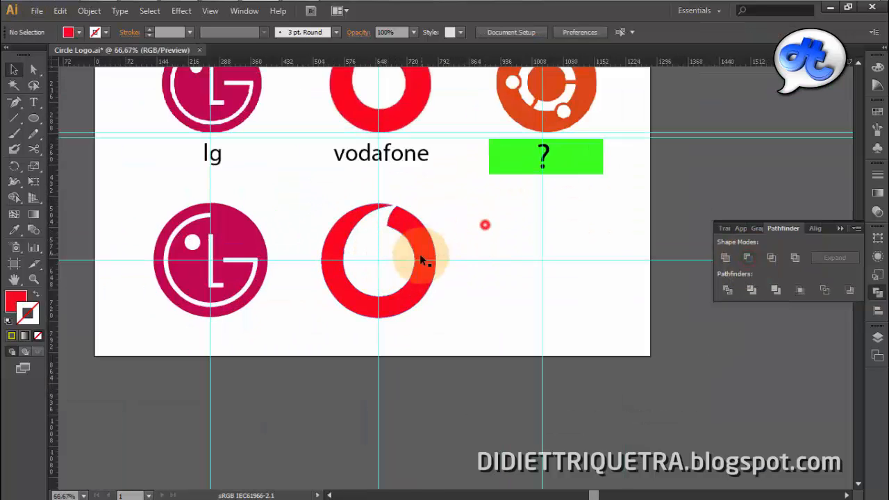
{"action": "left_click_drag", "start_coordinate": [439, 215], "coordinate": [451, 306]}
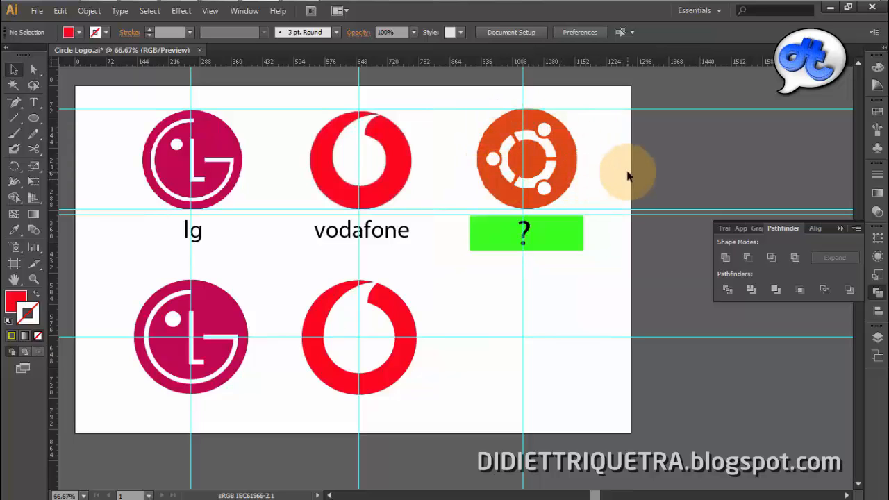
{"action": "left_click", "coordinate": [561, 232]}
{"action": "key", "text": "Delete"}
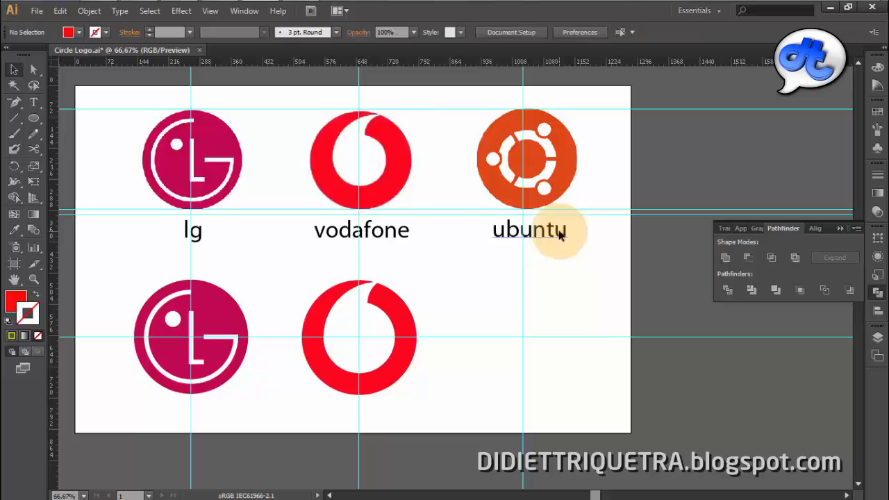
{"action": "left_click", "coordinate": [568, 157]}
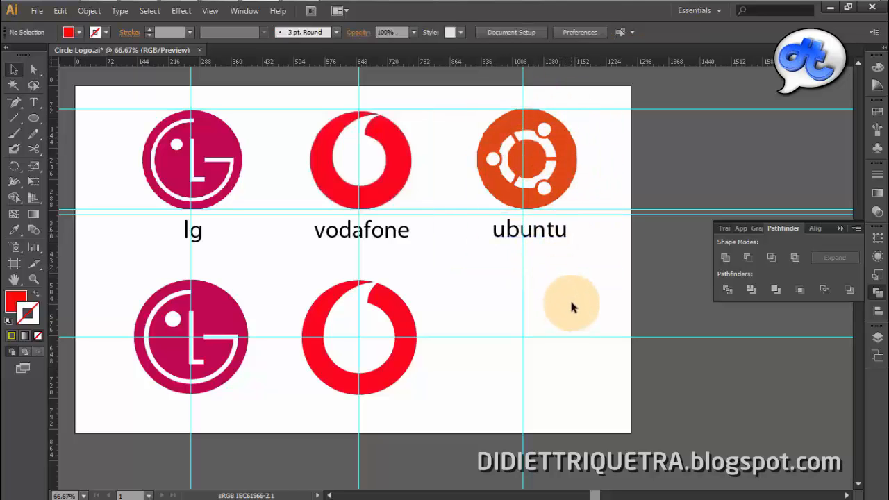
Draw a circle centred on the guide intersection below the ubuntu label, about as large as the redrawn Vodafone logo
{"action": "left_click_drag", "start_coordinate": [572, 304], "coordinate": [555, 295]}
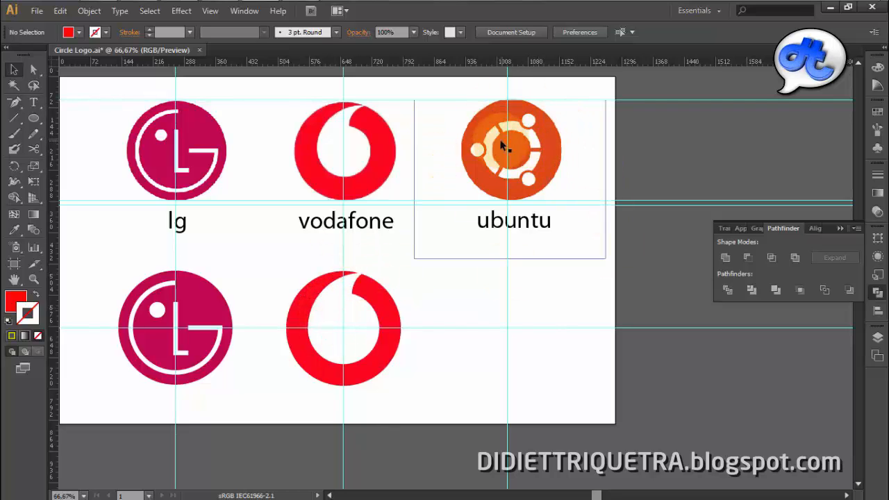
{"action": "left_click_drag", "start_coordinate": [549, 291], "coordinate": [468, 284]}
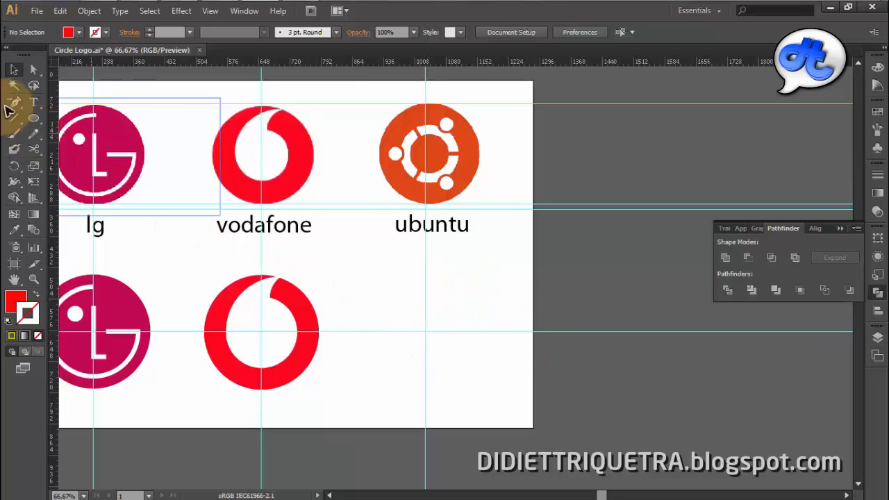
{"action": "left_click", "coordinate": [33, 118]}
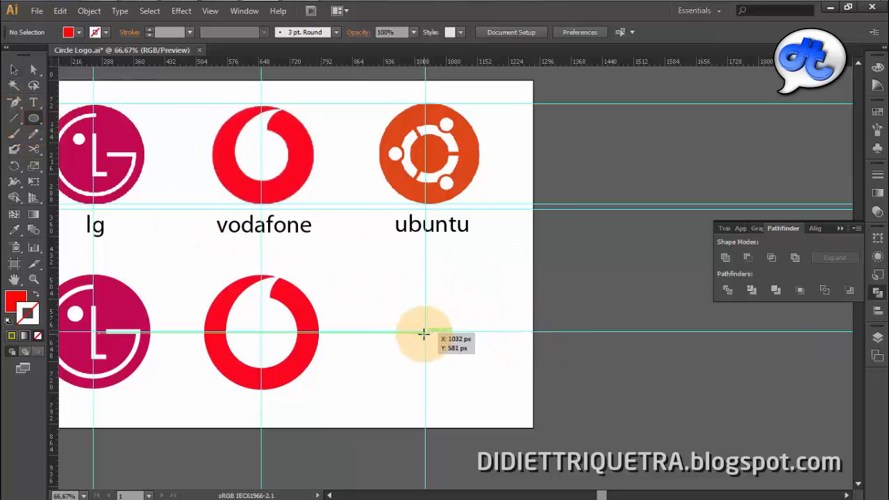
{"action": "left_click_drag", "start_coordinate": [423, 332], "coordinate": [481, 293]}
{"action": "left_click", "coordinate": [14, 70]}
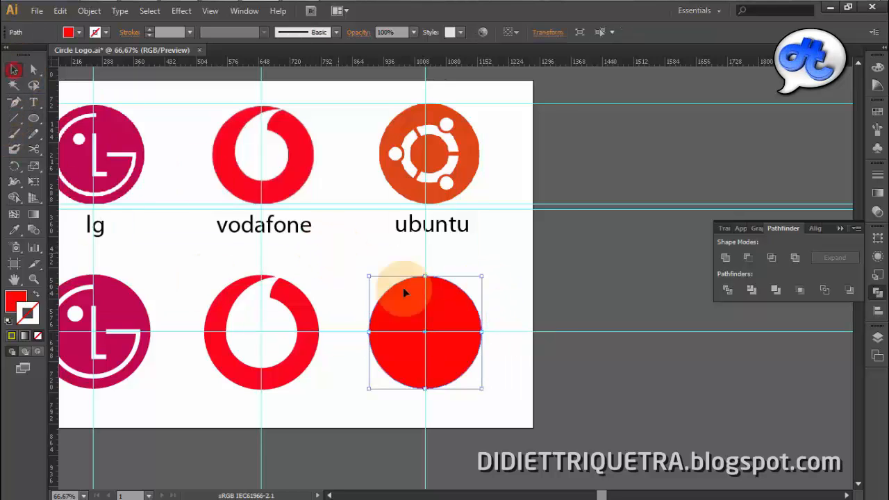
Fill the new circle with the orange sampled from the Ubuntu reference logo using the Eyedropper
{"action": "key", "text": "i"}
{"action": "left_click", "coordinate": [470, 168]}
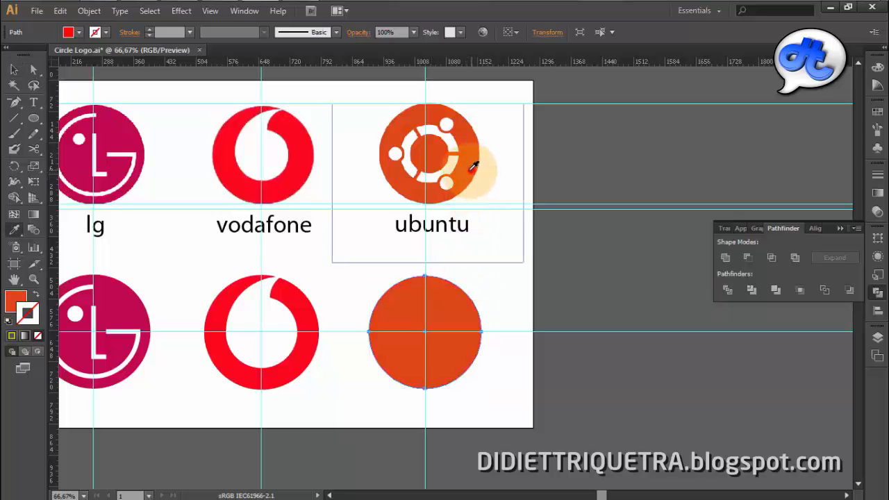
{"action": "left_click", "coordinate": [14, 69]}
{"action": "left_click", "coordinate": [458, 295]}
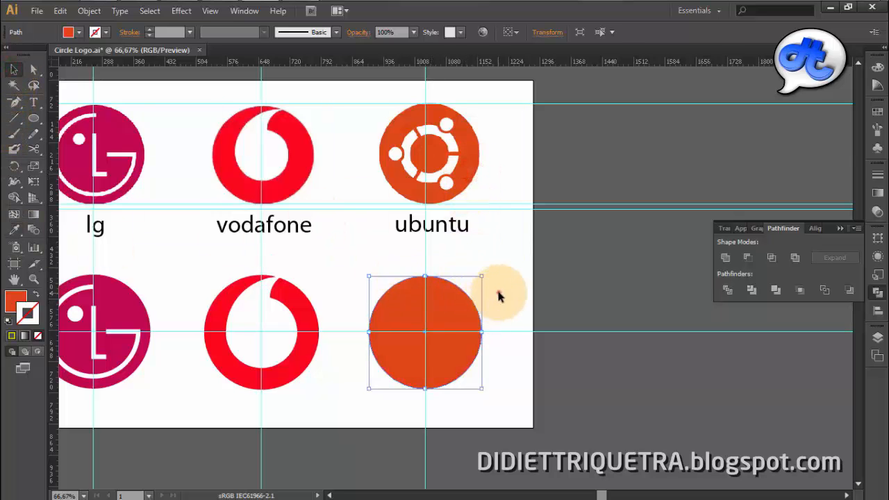
{"action": "left_click", "coordinate": [498, 292]}
Draw a smaller concentric circle about 144 px in diameter inside the orange circle
{"action": "scroll", "coordinate": [420, 322], "scroll_direction": "up", "scroll_amount": 1}
{"action": "left_click_drag", "start_coordinate": [531, 268], "coordinate": [481, 352]}
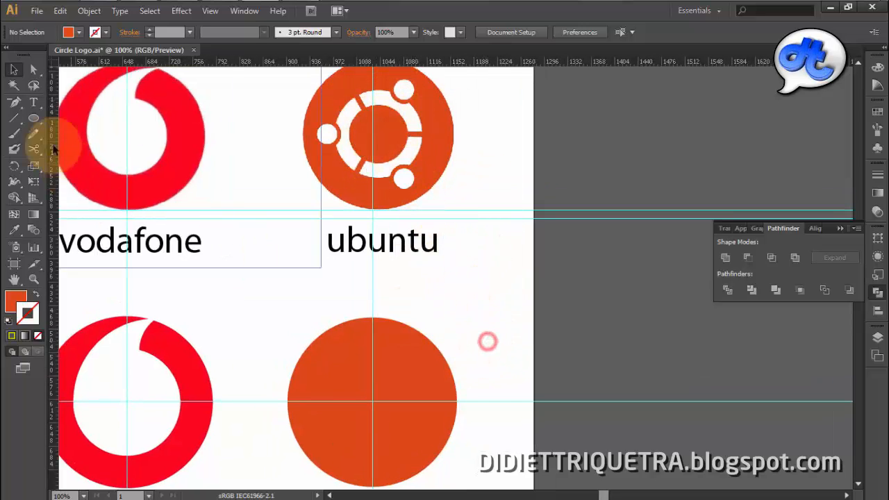
{"action": "left_click", "coordinate": [34, 118]}
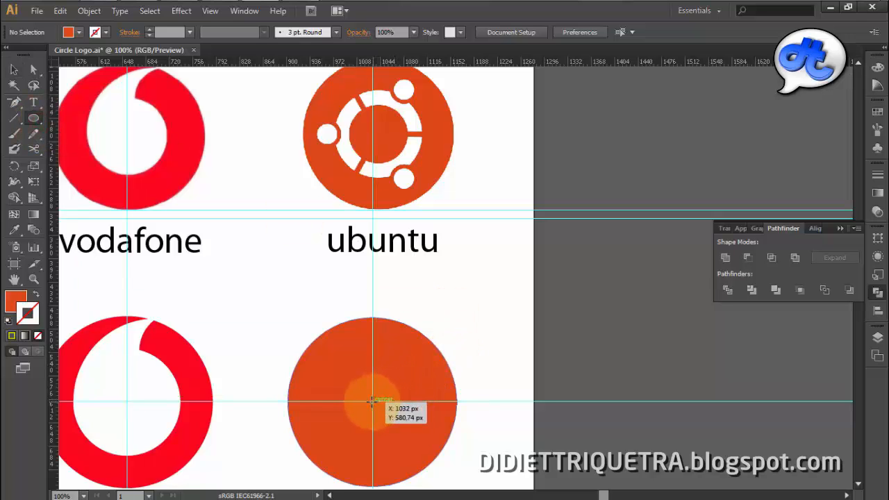
{"action": "left_click_drag", "start_coordinate": [372, 401], "coordinate": [407, 390]}
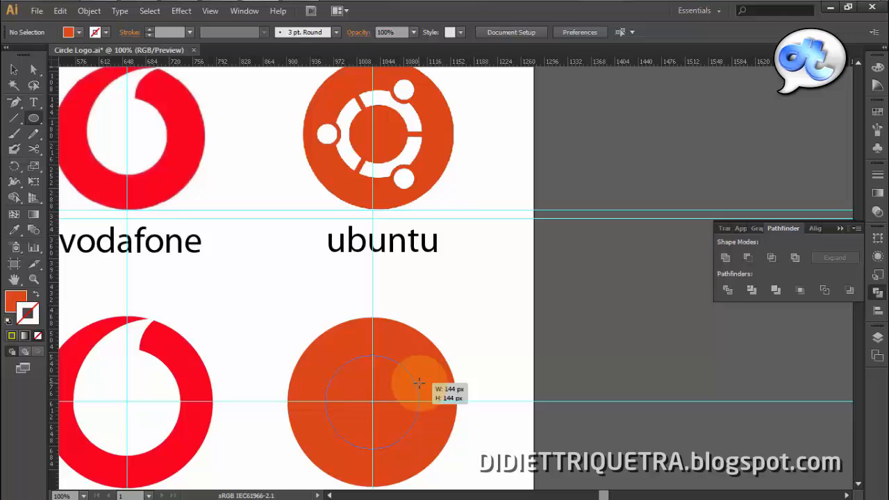
{"action": "left_click_drag", "start_coordinate": [420, 383], "coordinate": [419, 382]}
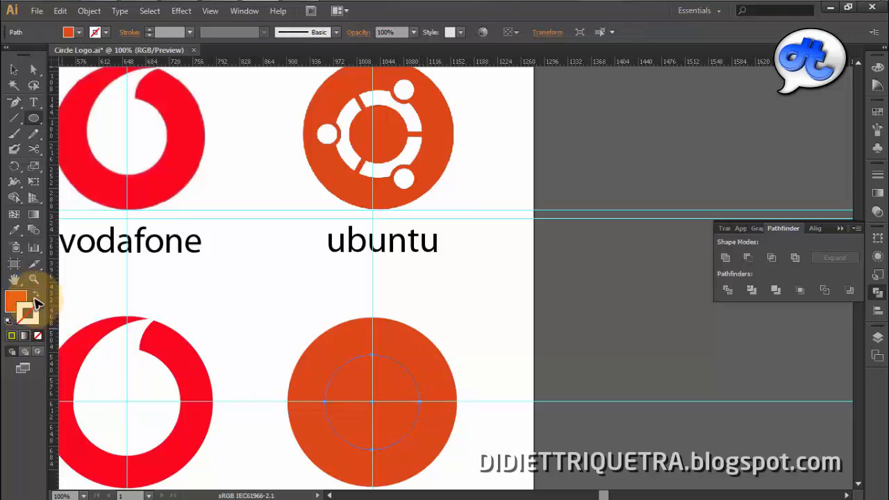
Turn the inner circle into a ring with no fill and a white (FFFFFF) 21 pt stroke
{"action": "double_click", "coordinate": [19, 303]}
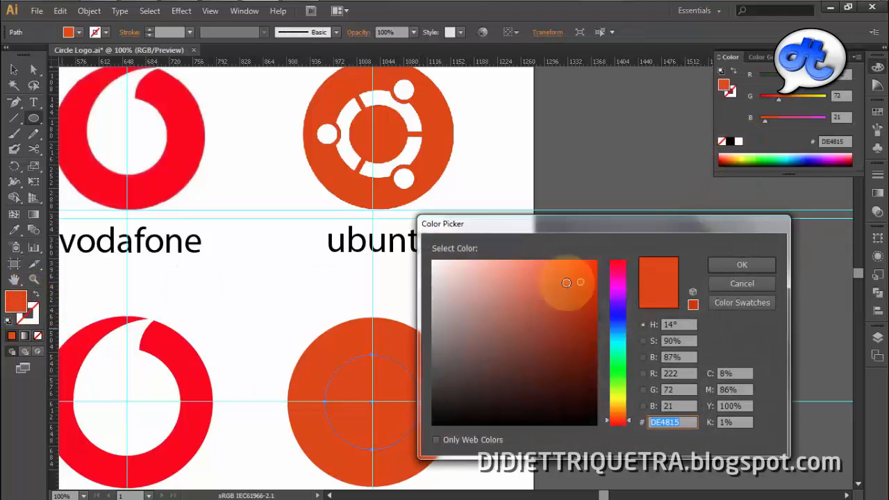
{"action": "left_click_drag", "start_coordinate": [442, 302], "coordinate": [433, 261]}
{"action": "left_click", "coordinate": [762, 268]}
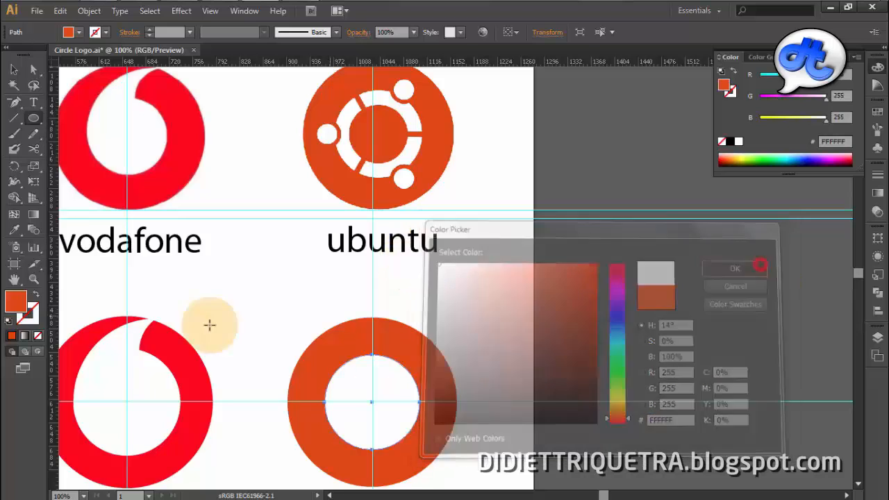
{"action": "left_click", "coordinate": [37, 297]}
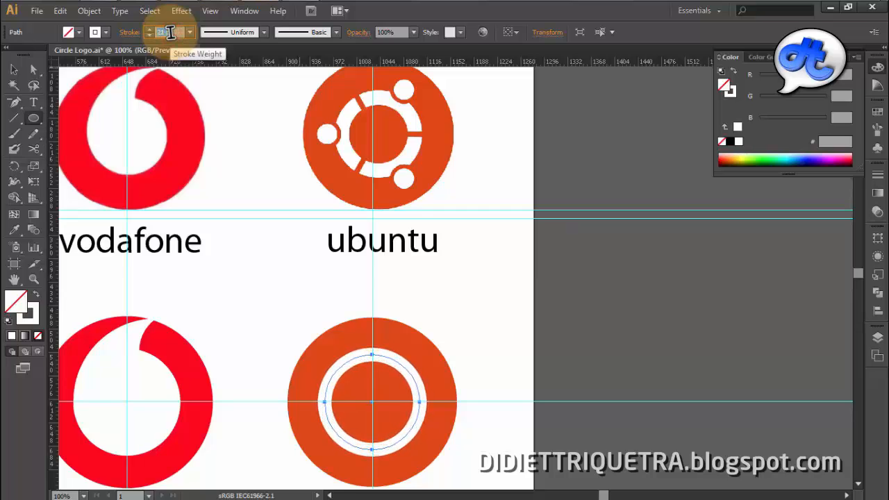
{"action": "left_click", "coordinate": [14, 69]}
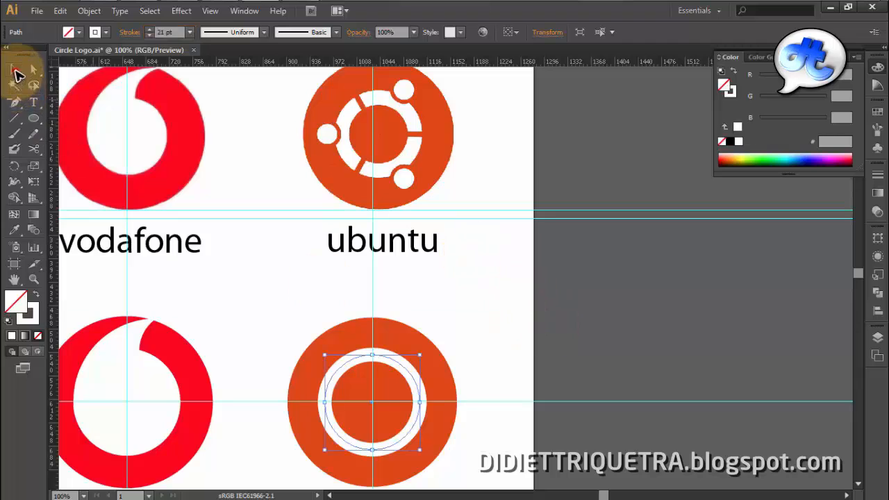
{"action": "left_click", "coordinate": [481, 347]}
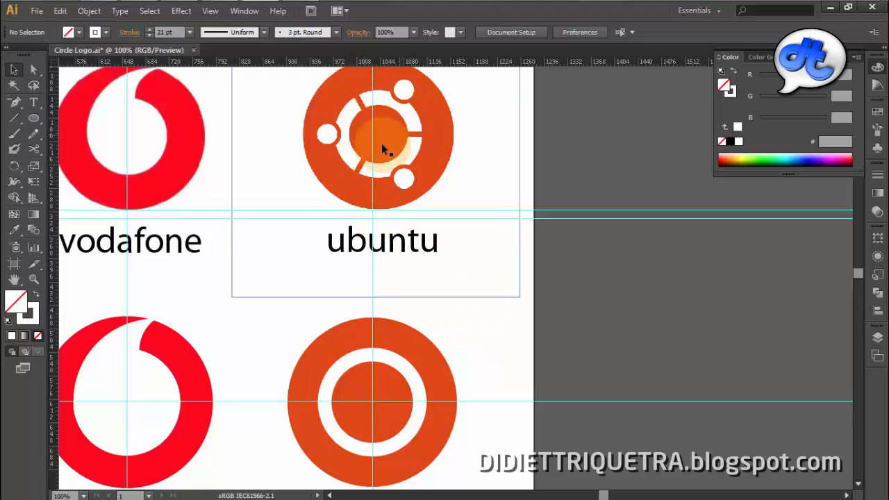
Draw a straight vertical line with the Pen tool from the guide intersection to just above the white ring
{"action": "left_click_drag", "start_coordinate": [17, 104], "coordinate": [56, 101]}
{"action": "scroll", "coordinate": [384, 406], "scroll_direction": "up", "scroll_amount": 1}
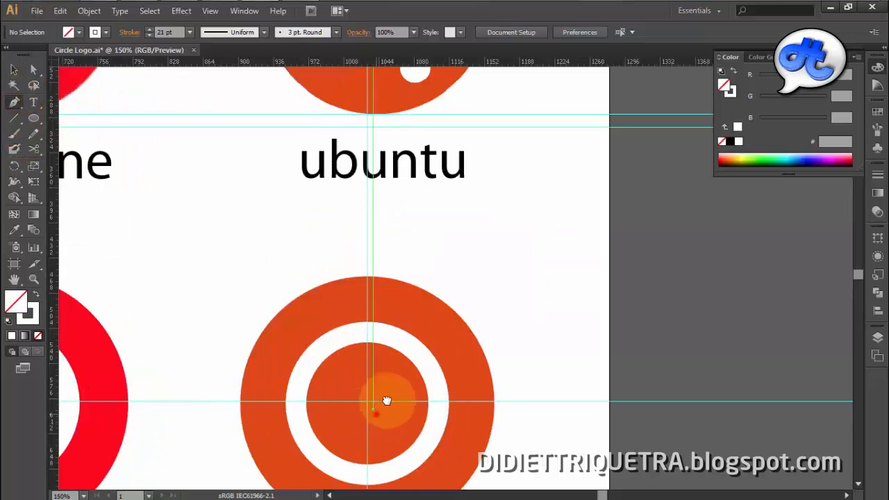
{"action": "left_click_drag", "start_coordinate": [387, 398], "coordinate": [419, 366]}
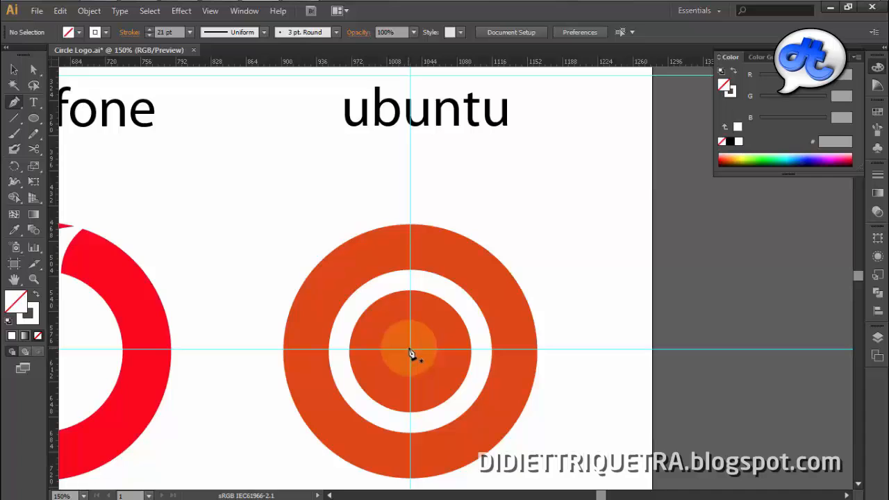
{"action": "left_click_drag", "start_coordinate": [410, 352], "coordinate": [411, 273]}
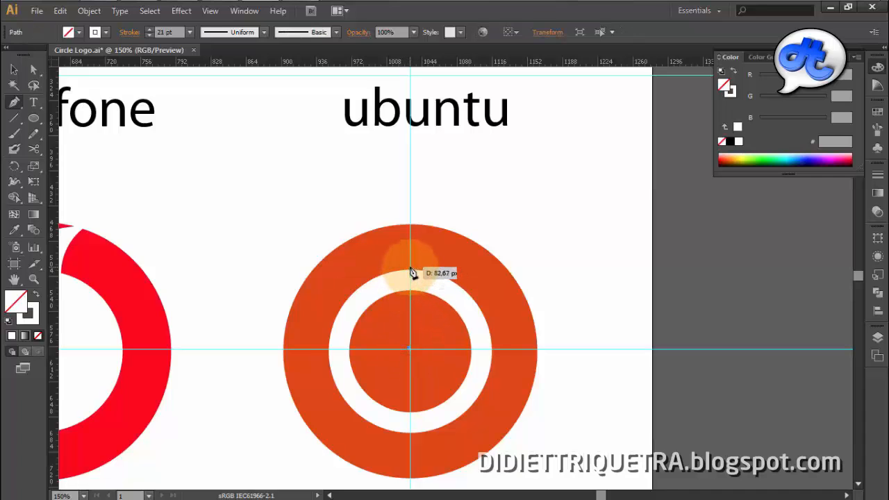
{"action": "left_click", "coordinate": [409, 266]}
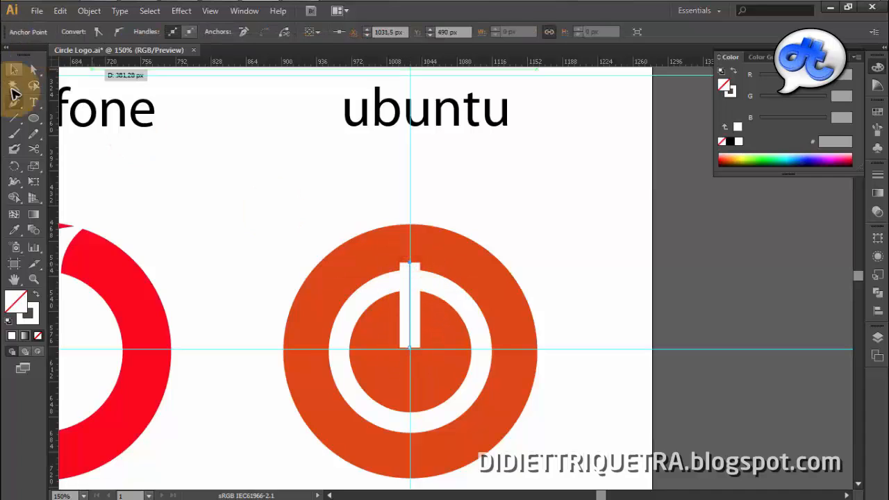
Recolour the vertical line's stroke with the orange (DE4815) sampled from the large circle, using the Eyedropper
{"action": "left_click", "coordinate": [15, 72]}
{"action": "left_click", "coordinate": [37, 310]}
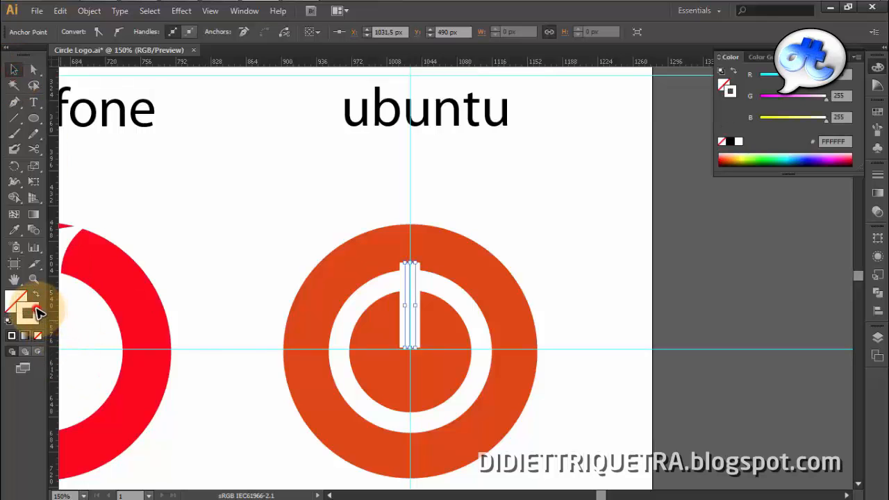
{"action": "double_click", "coordinate": [34, 318]}
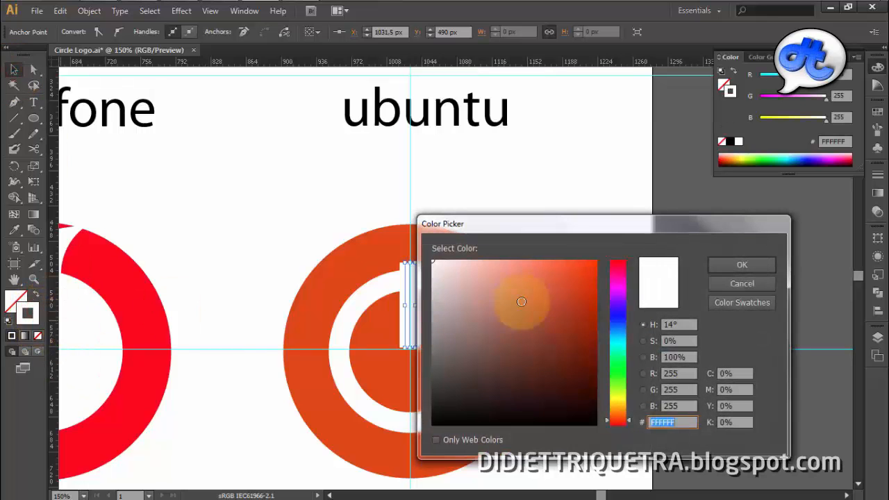
{"action": "left_click", "coordinate": [730, 284]}
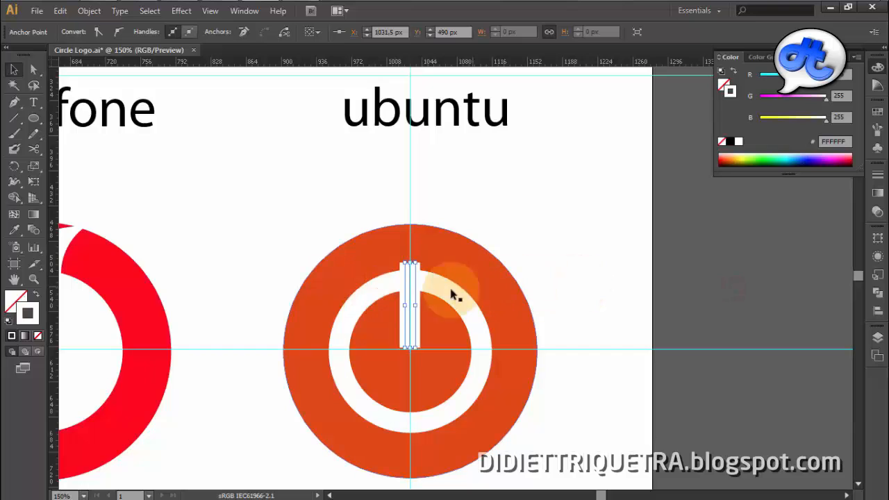
{"action": "key", "text": "i"}
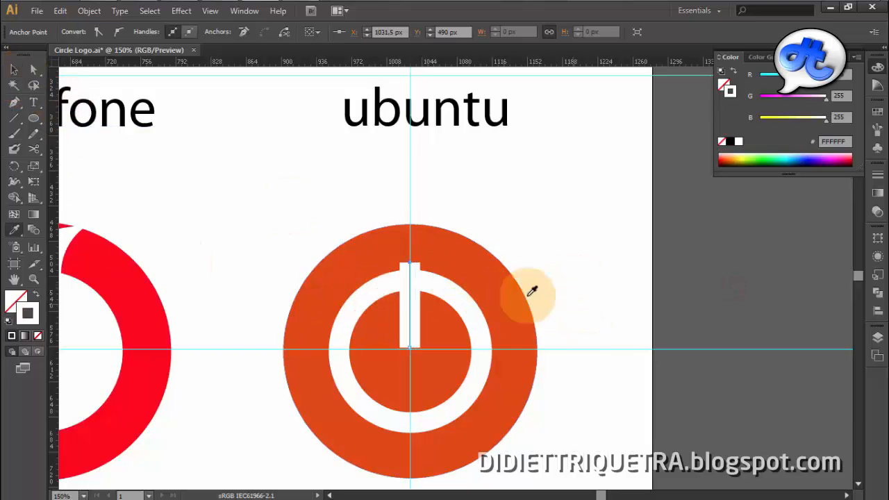
{"action": "left_click", "coordinate": [462, 253]}
{"action": "left_click", "coordinate": [35, 296]}
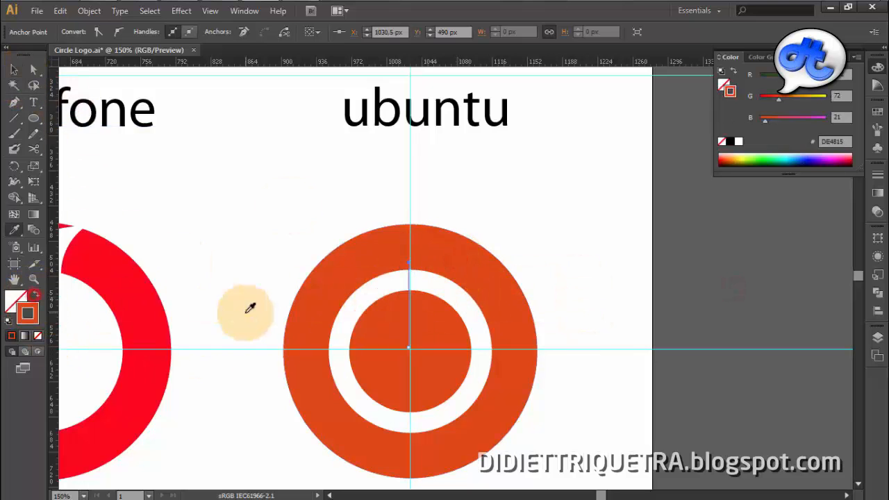
{"action": "left_click", "coordinate": [536, 189]}
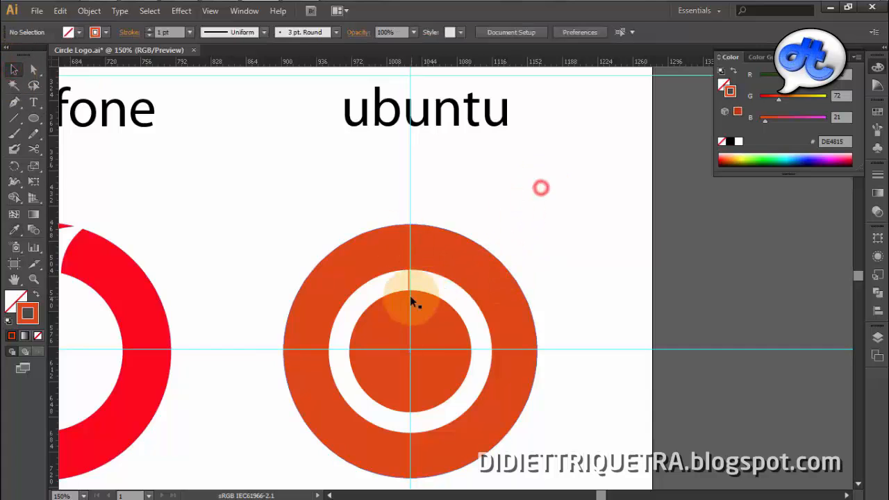
Set the orange vertical line's stroke weight to 8 pt
{"action": "scroll", "coordinate": [410, 294], "scroll_direction": "up", "scroll_amount": 2}
{"action": "left_click", "coordinate": [406, 262]}
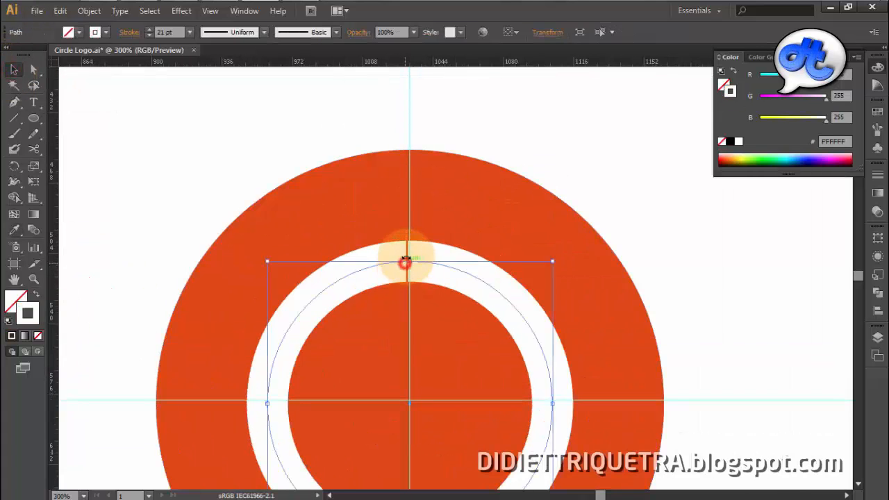
{"action": "left_click", "coordinate": [409, 204]}
{"action": "left_click", "coordinate": [408, 239]}
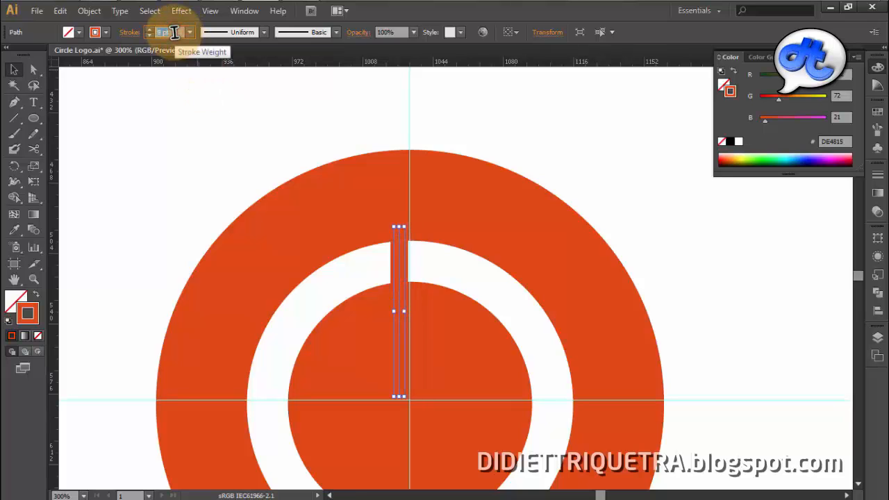
Centre the orange line on the vertical guide with its lower end exactly at the guide intersection
{"action": "scroll", "coordinate": [443, 85], "scroll_direction": "down", "scroll_amount": 1}
{"action": "left_click_drag", "start_coordinate": [541, 131], "coordinate": [431, 278]}
{"action": "scroll", "coordinate": [332, 347], "scroll_direction": "up", "scroll_amount": 2}
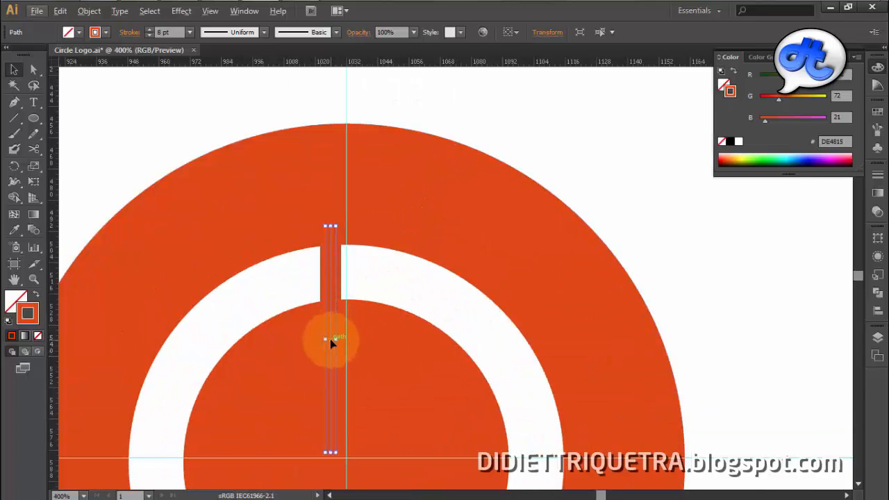
{"action": "left_click_drag", "start_coordinate": [329, 339], "coordinate": [350, 344]}
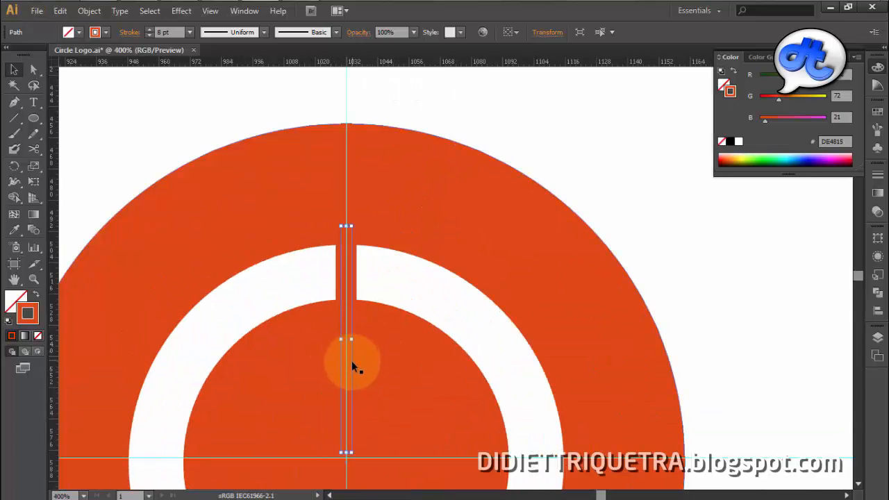
{"action": "scroll", "coordinate": [379, 383], "scroll_direction": "up", "scroll_amount": 2}
{"action": "left_click_drag", "start_coordinate": [389, 387], "coordinate": [446, 167]}
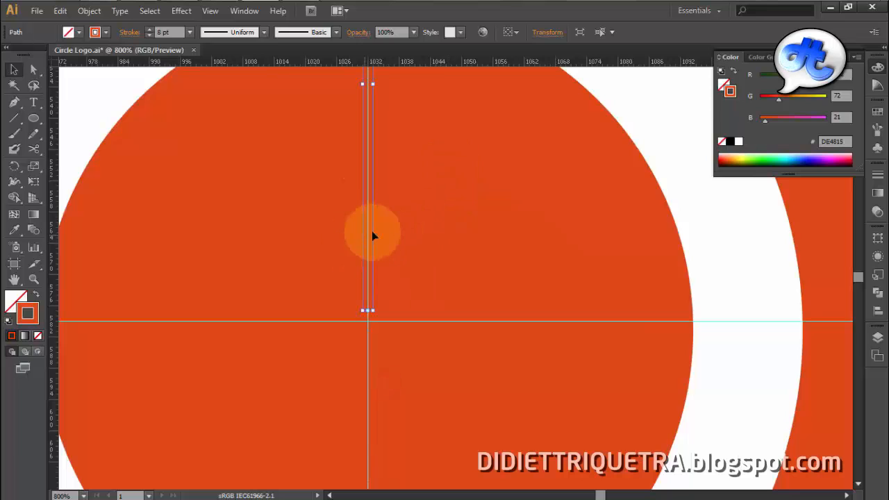
{"action": "left_click_drag", "start_coordinate": [371, 239], "coordinate": [370, 258]}
{"action": "scroll", "coordinate": [420, 210], "scroll_direction": "down", "scroll_amount": 1}
{"action": "left_click_drag", "start_coordinate": [440, 225], "coordinate": [432, 332]}
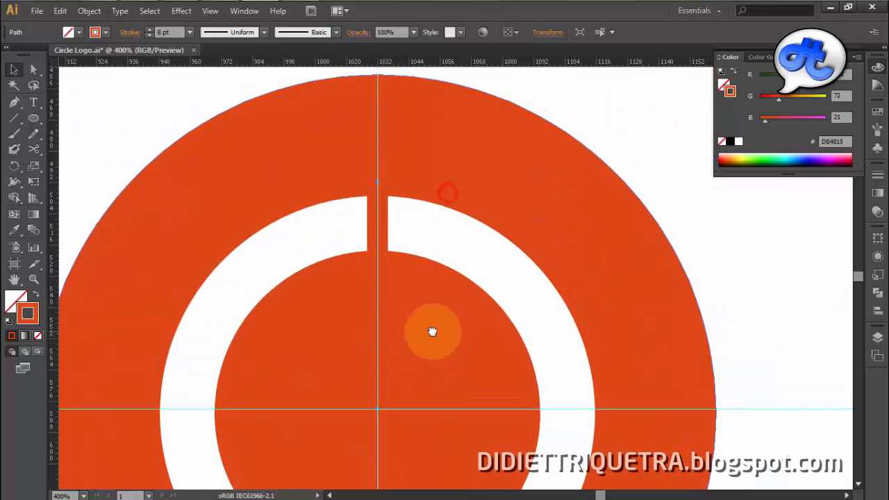
{"action": "left_click", "coordinate": [463, 213]}
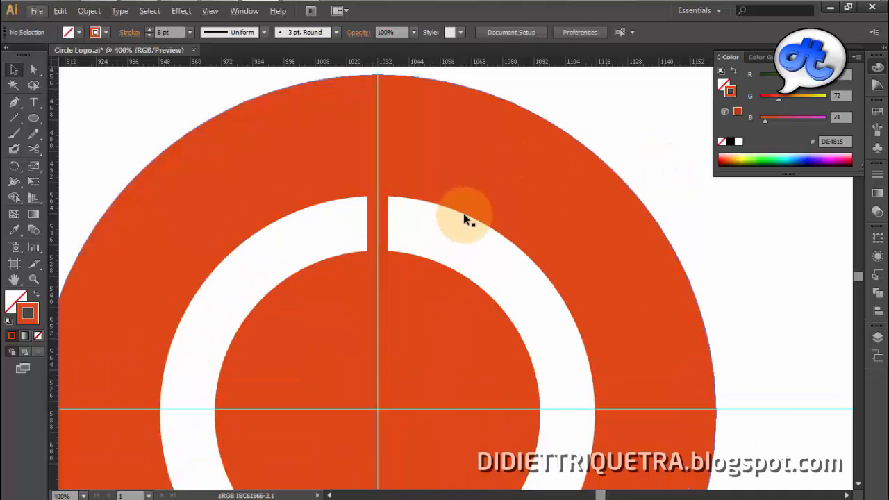
Change the vertical line's stroke colour to yellow (FFFF00)
{"action": "left_click", "coordinate": [381, 235]}
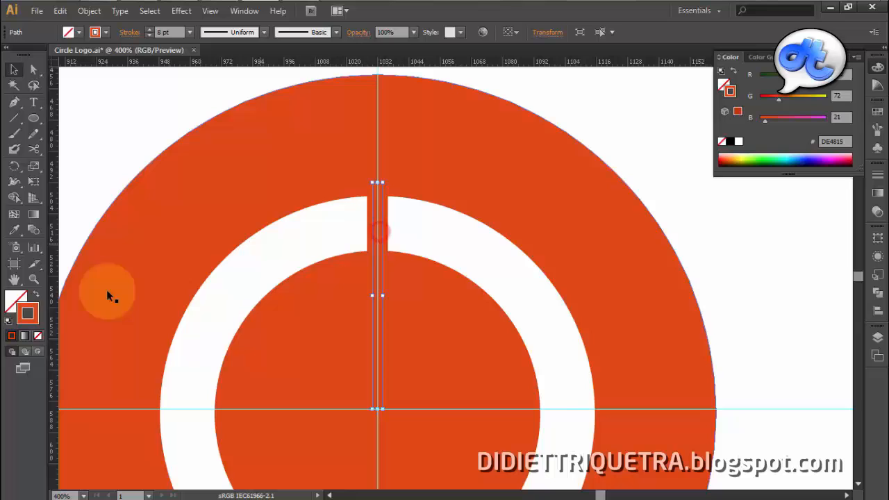
{"action": "double_click", "coordinate": [34, 312]}
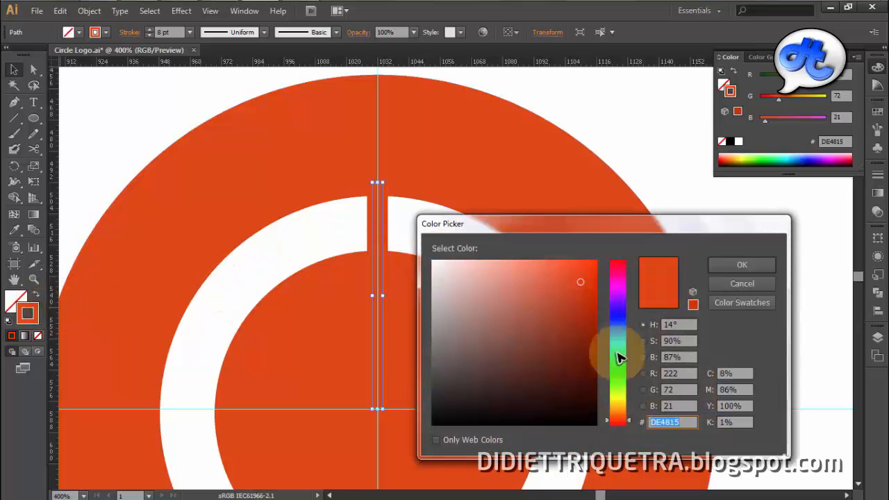
{"action": "left_click", "coordinate": [614, 398]}
{"action": "left_click_drag", "start_coordinate": [588, 307], "coordinate": [616, 260]}
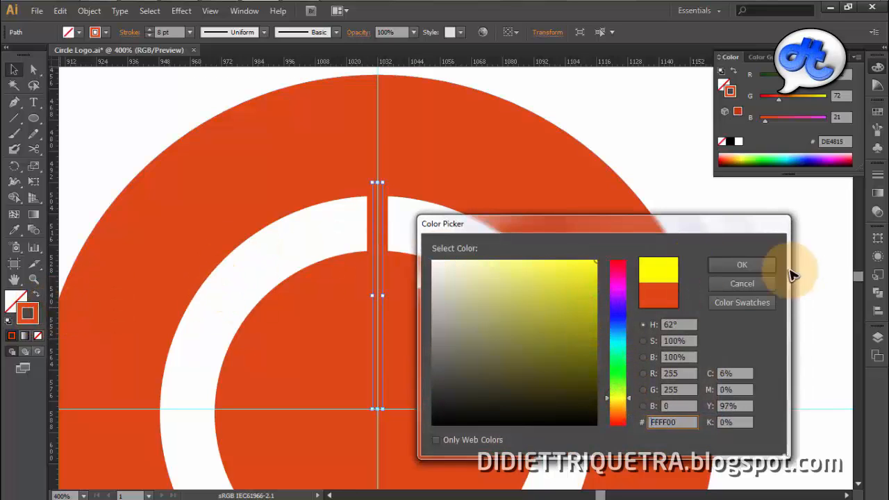
{"action": "left_click", "coordinate": [760, 262]}
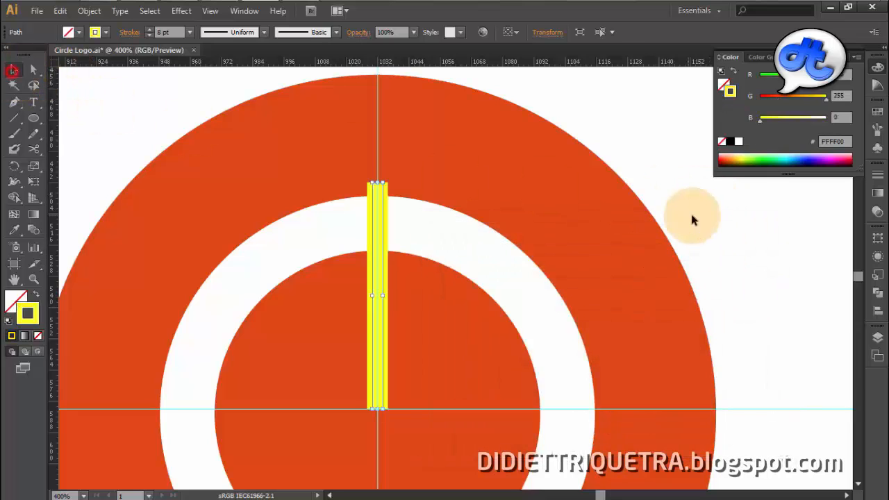
{"action": "left_click", "coordinate": [690, 212]}
Examine how the gaps are spaced around the white ring in the Ubuntu reference logo, compared with the redrawn ring
{"action": "scroll", "coordinate": [409, 266], "scroll_direction": "down", "scroll_amount": 2}
{"action": "left_click_drag", "start_coordinate": [514, 168], "coordinate": [490, 327]}
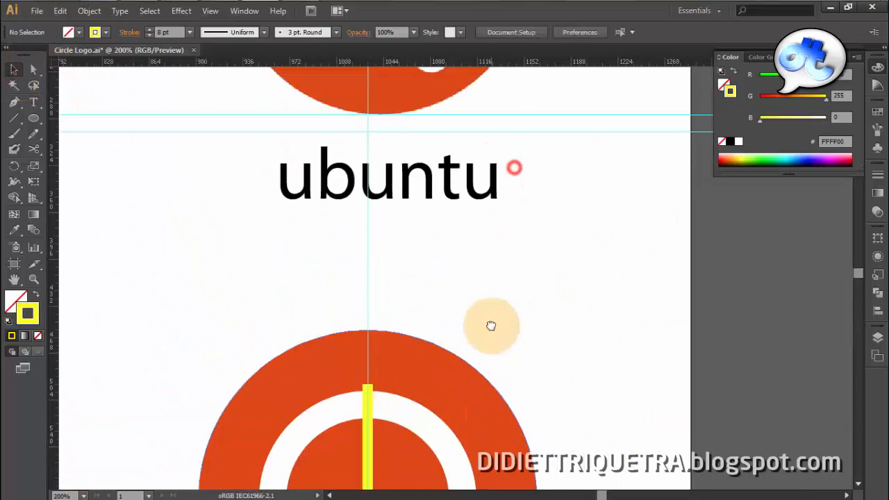
{"action": "left_click_drag", "start_coordinate": [494, 247], "coordinate": [480, 355]}
{"action": "scroll", "coordinate": [437, 268], "scroll_direction": "down", "scroll_amount": 1}
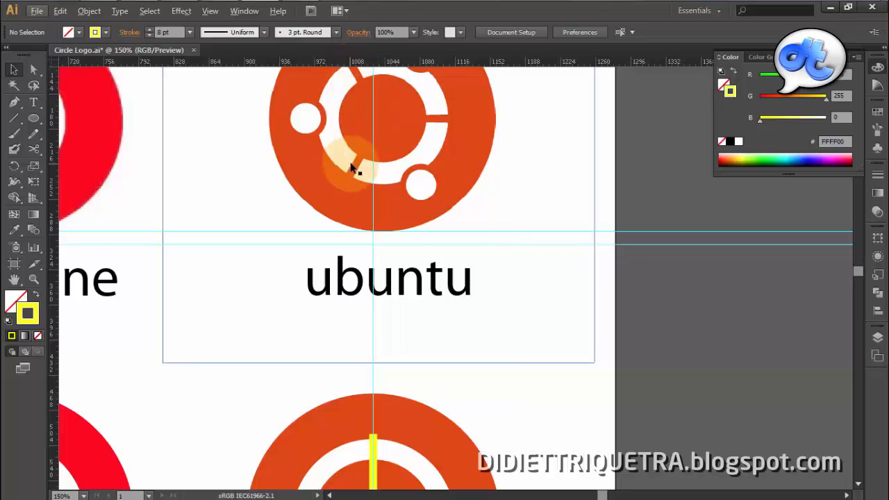
{"action": "left_click", "coordinate": [549, 182]}
{"action": "left_click_drag", "start_coordinate": [541, 229], "coordinate": [524, 306]}
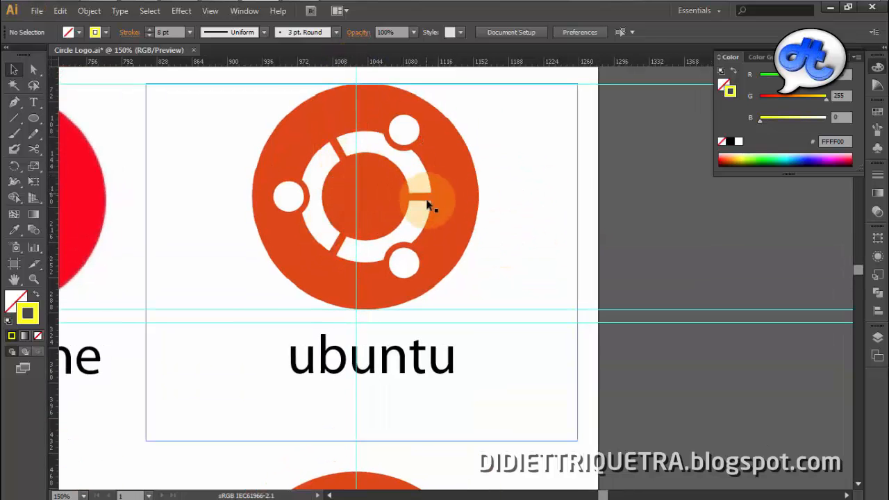
{"action": "left_click_drag", "start_coordinate": [498, 393], "coordinate": [532, 207]}
{"action": "scroll", "coordinate": [419, 256], "scroll_direction": "up", "scroll_amount": 2}
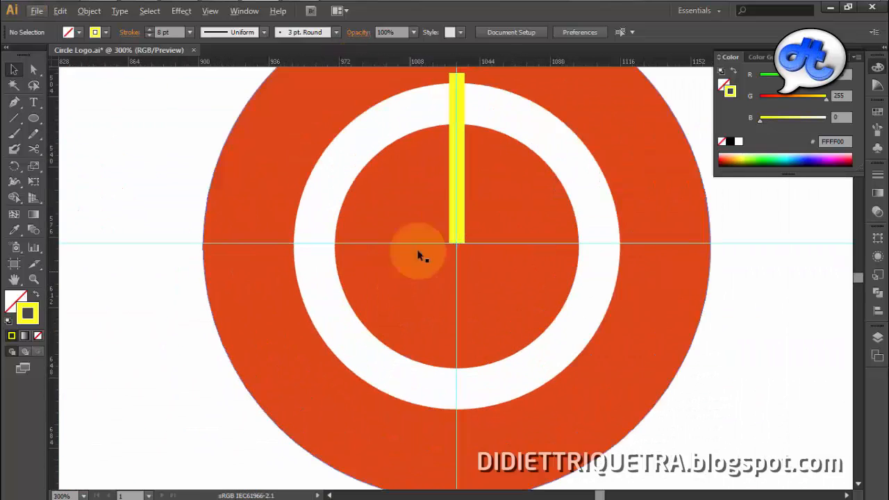
{"action": "scroll", "coordinate": [475, 242], "scroll_direction": "down", "scroll_amount": 1}
{"action": "left_click_drag", "start_coordinate": [494, 225], "coordinate": [404, 290]}
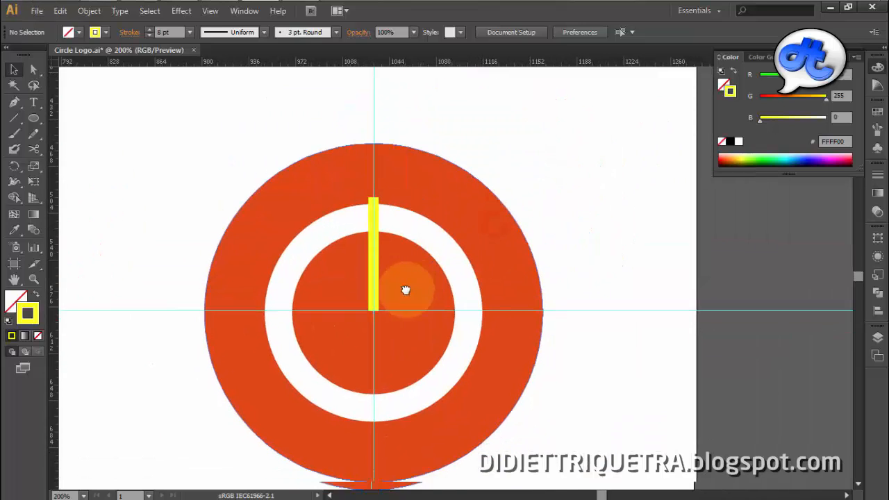
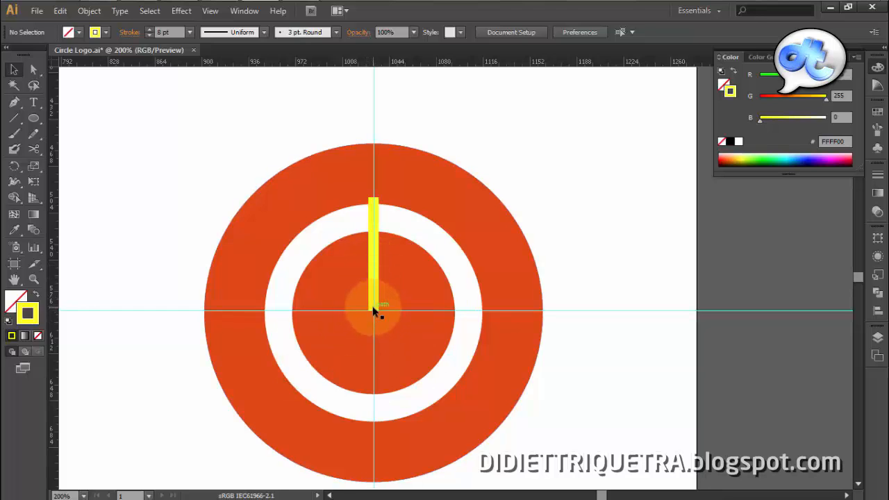
Create a copy of the yellow vertical line rotated by 129 degrees
{"action": "left_click", "coordinate": [155, 158]}
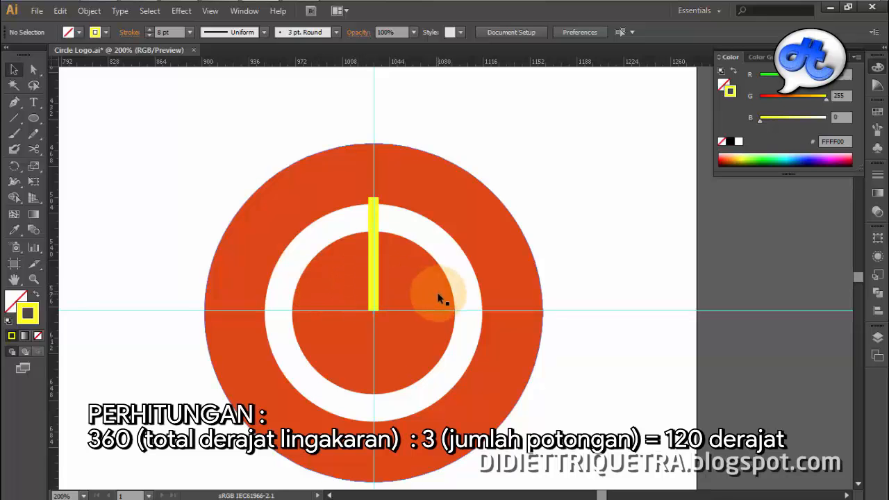
{"action": "left_click_drag", "start_coordinate": [438, 294], "coordinate": [415, 283]}
{"action": "scroll", "coordinate": [338, 278], "scroll_direction": "up", "scroll_amount": 1}
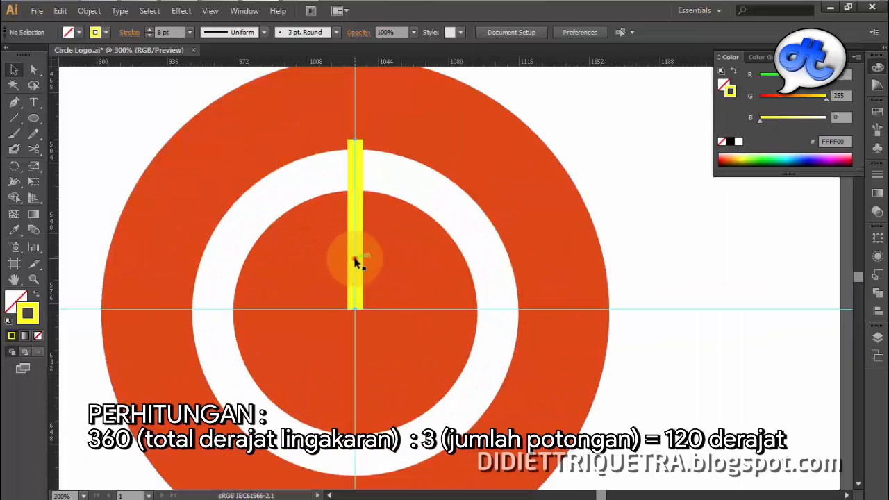
{"action": "left_click", "coordinate": [356, 262]}
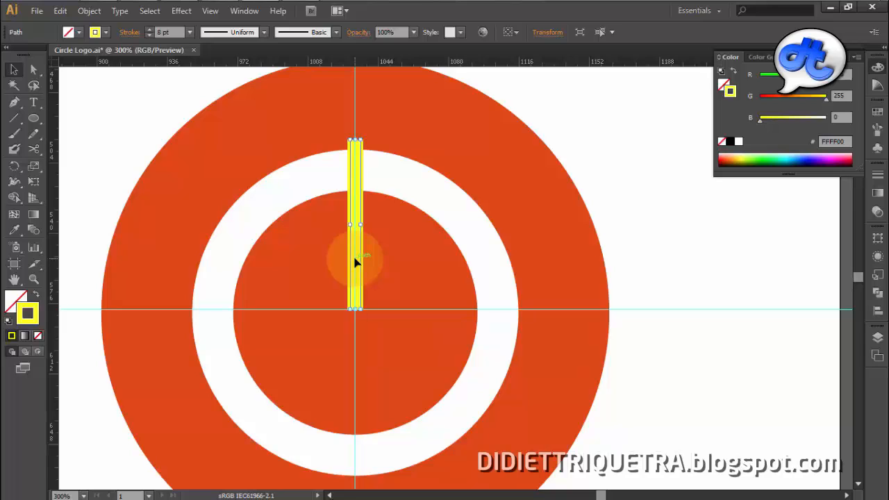
{"action": "right_click", "coordinate": [354, 261]}
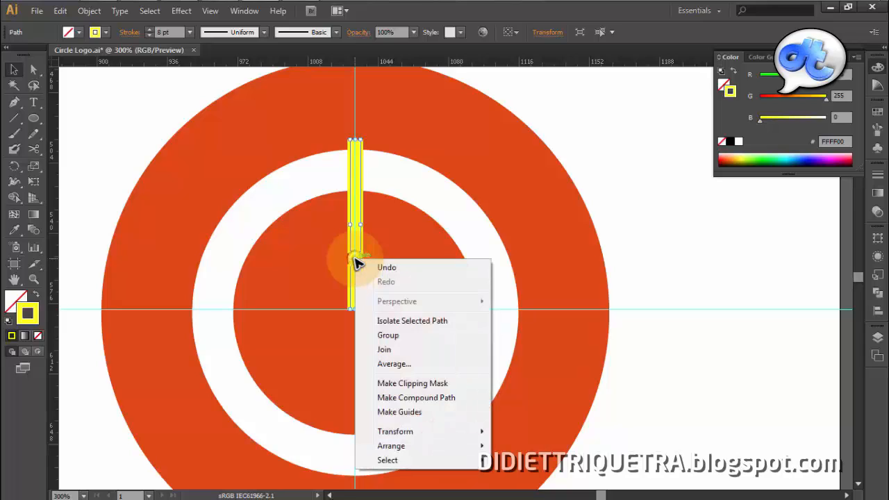
{"action": "mouse_move", "coordinate": [401, 433]}
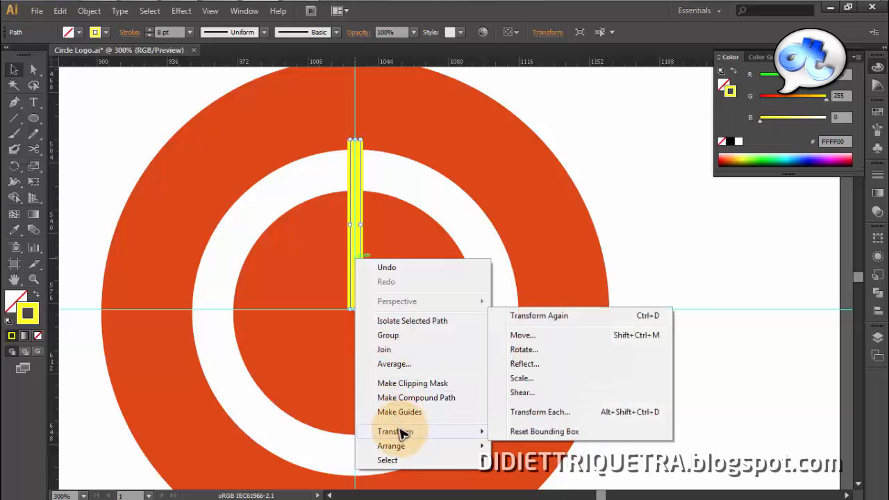
{"action": "left_click", "coordinate": [519, 350]}
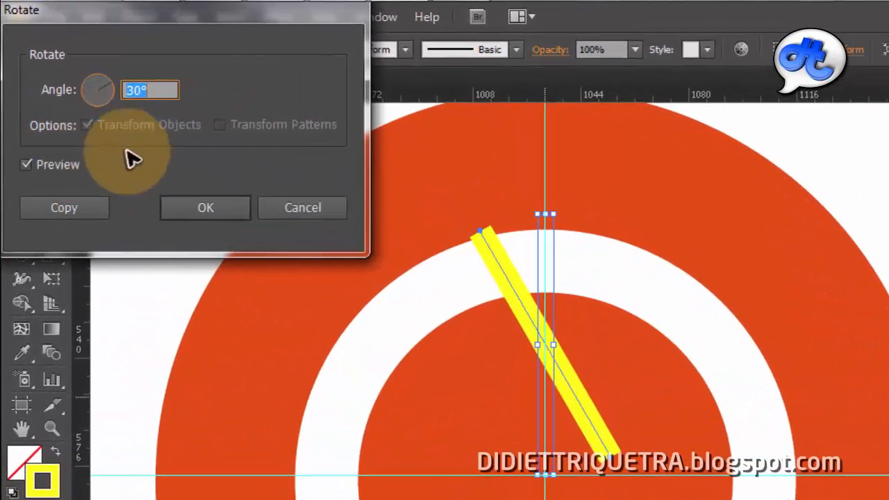
{"action": "left_click", "coordinate": [154, 90]}
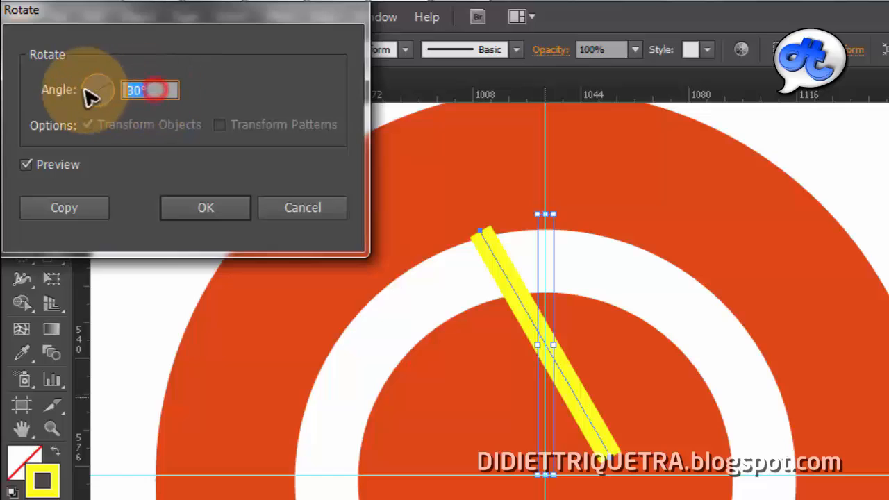
{"action": "type", "text": "129"}
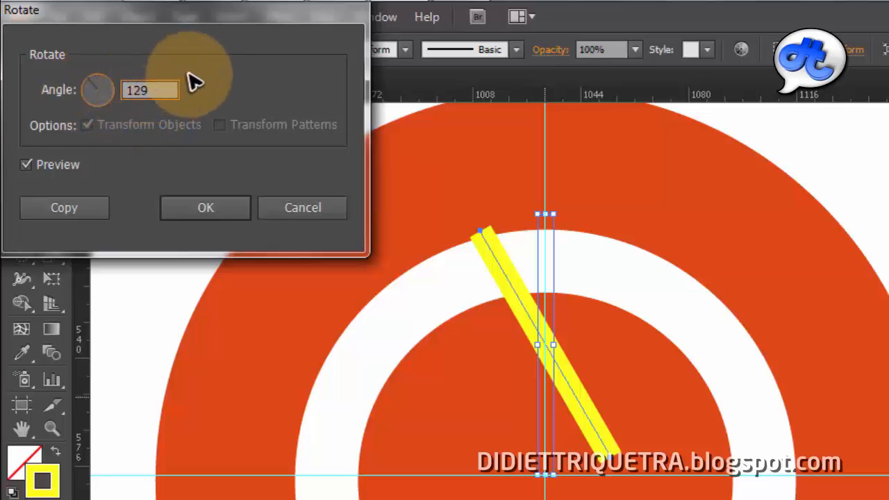
{"action": "left_click", "coordinate": [77, 215]}
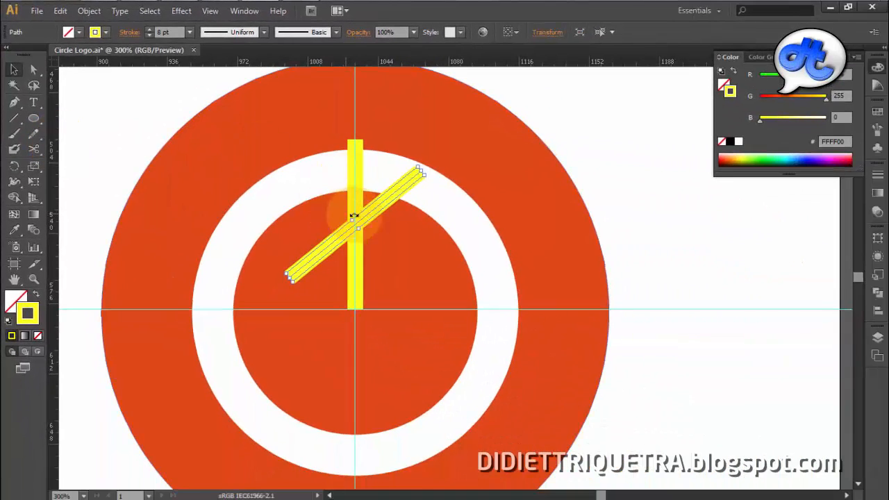
Move the rotated yellow line to the lower-left part of the ring, with its inner end at the guide intersection
{"action": "left_click_drag", "start_coordinate": [378, 201], "coordinate": [329, 297]}
{"action": "key", "text": "ctrl+z"}
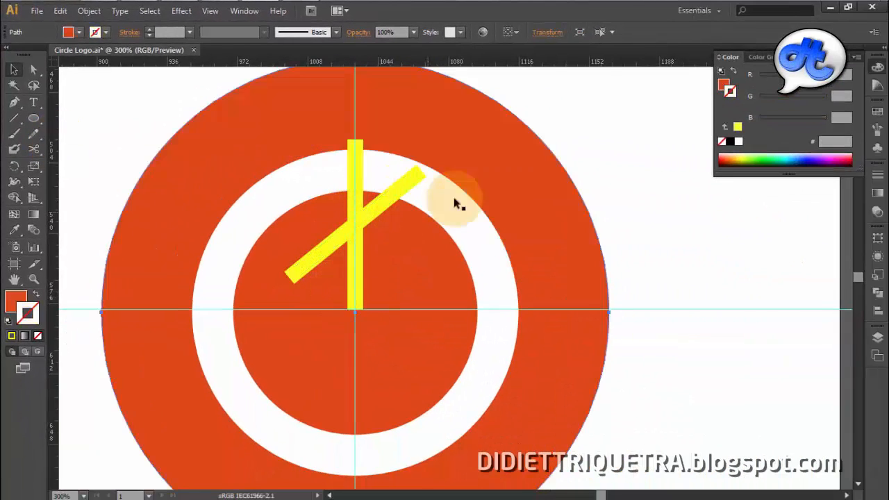
{"action": "left_click", "coordinate": [334, 245]}
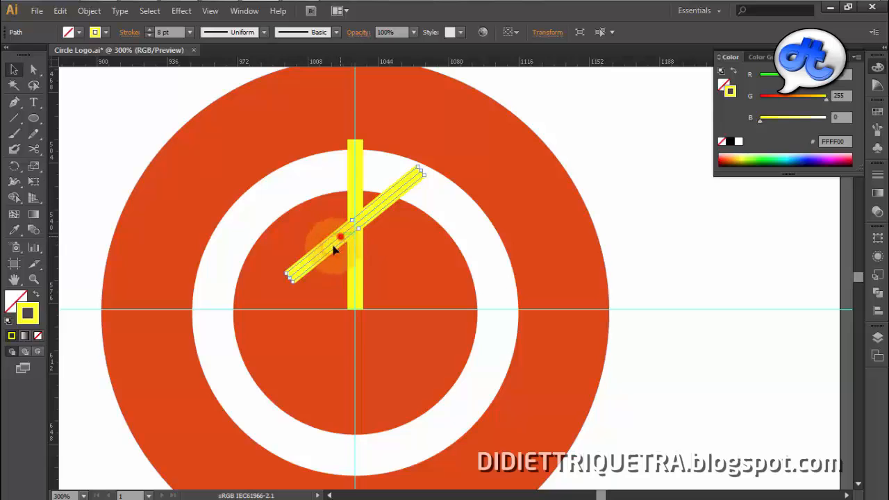
{"action": "left_click_drag", "start_coordinate": [334, 250], "coordinate": [274, 374]}
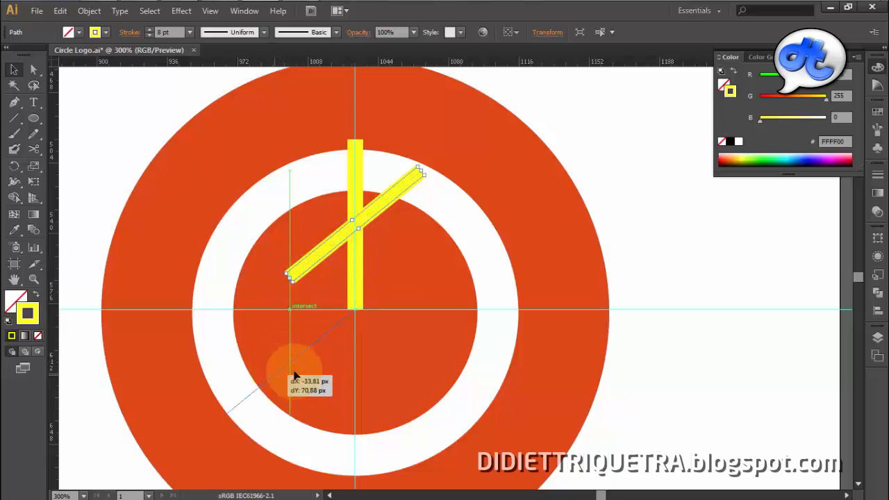
{"action": "scroll", "coordinate": [347, 336], "scroll_direction": "up", "scroll_amount": 3}
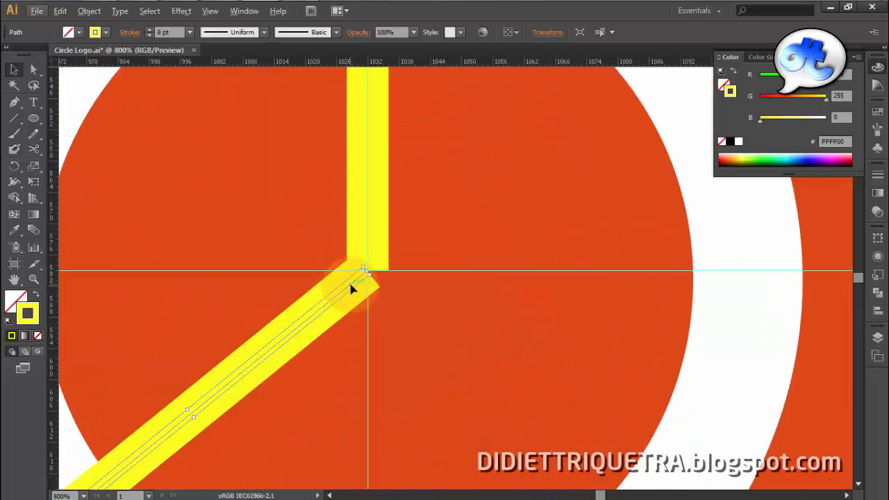
{"action": "left_click_drag", "start_coordinate": [351, 288], "coordinate": [366, 282]}
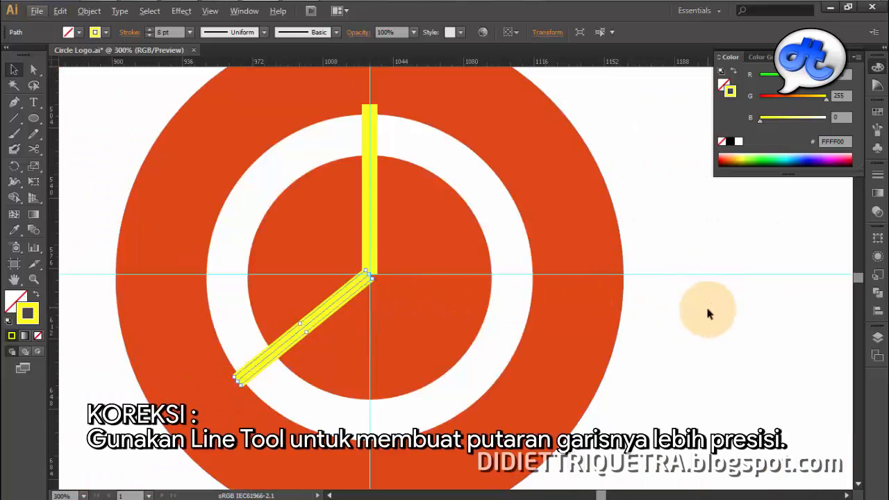
Create a copy of the lower-left yellow line reflected across the vertical axis
{"action": "left_click", "coordinate": [708, 309]}
{"action": "left_click", "coordinate": [333, 310]}
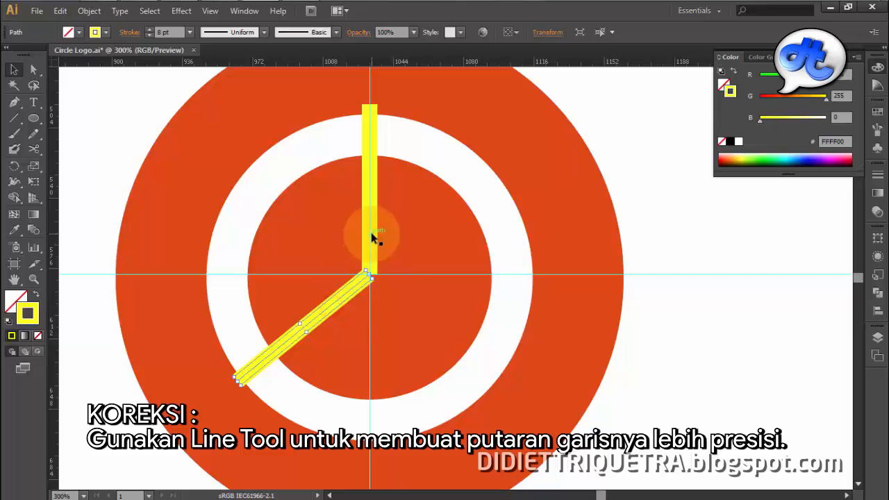
{"action": "right_click", "coordinate": [339, 300]}
{"action": "mouse_move", "coordinate": [385, 283]}
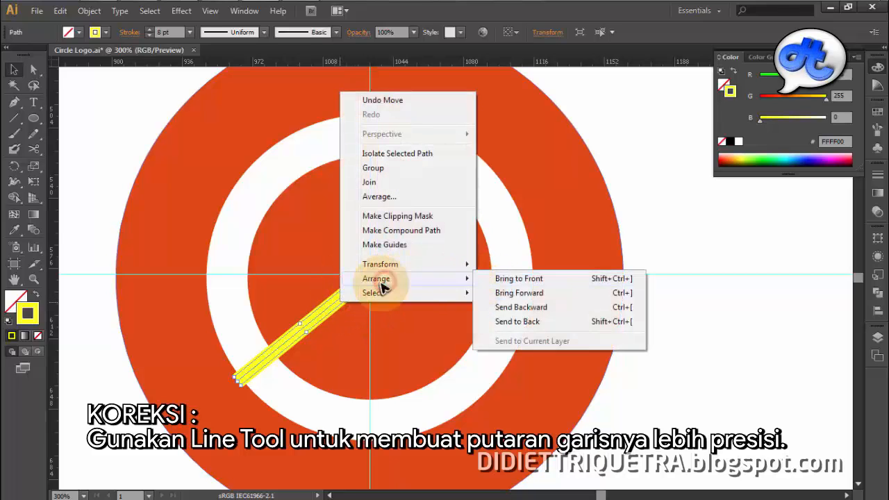
{"action": "mouse_move", "coordinate": [419, 264]}
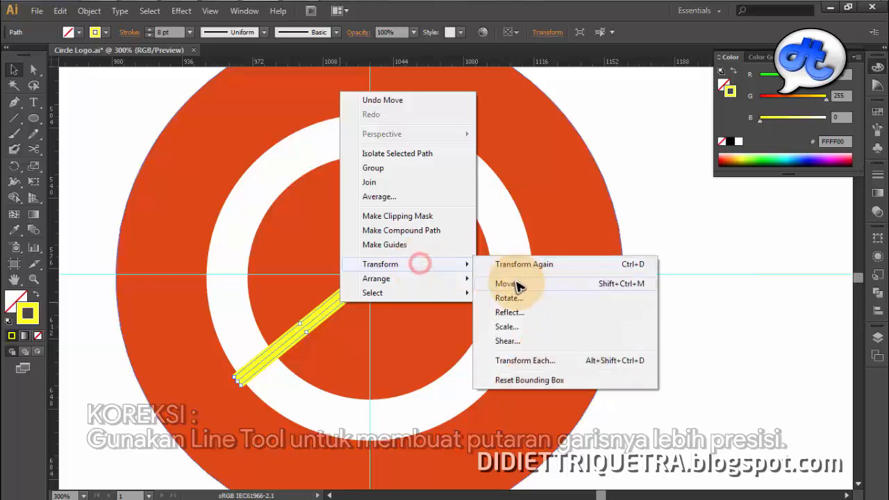
{"action": "left_click", "coordinate": [519, 315]}
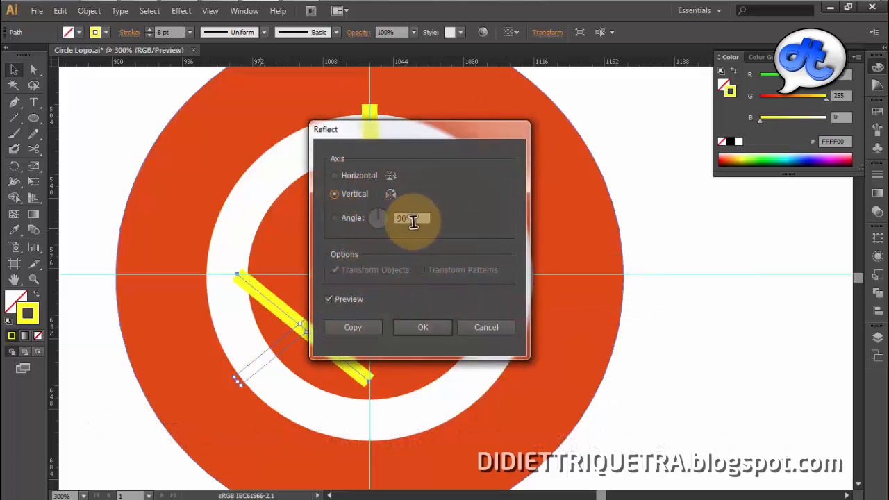
{"action": "left_click", "coordinate": [348, 331]}
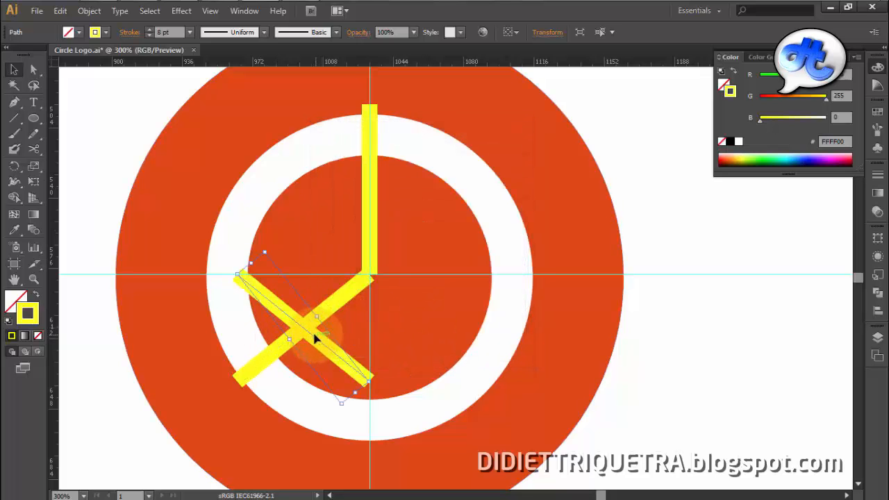
Move the reflected yellow line to the lower-right part of the ring, with its inner end at the guide intersection
{"action": "left_click_drag", "start_coordinate": [313, 339], "coordinate": [451, 337]}
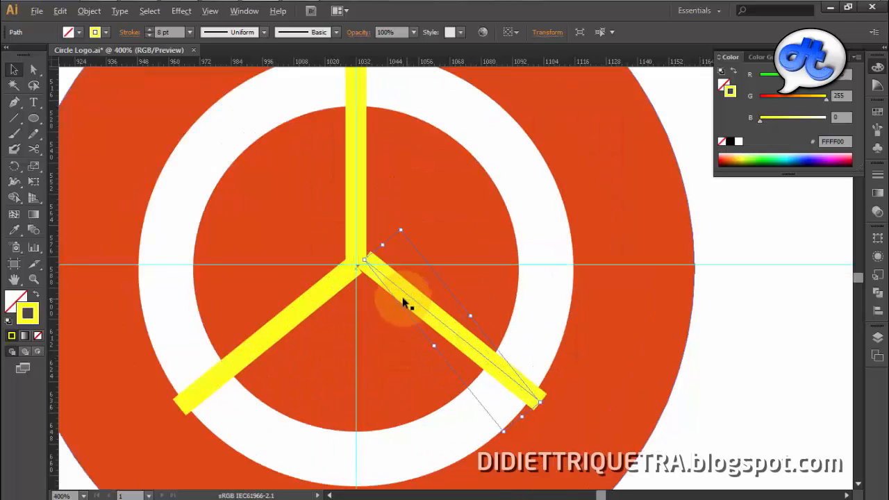
{"action": "scroll", "coordinate": [403, 302], "scroll_direction": "up", "scroll_amount": 3}
{"action": "left_click_drag", "start_coordinate": [367, 255], "coordinate": [348, 267]}
{"action": "scroll", "coordinate": [314, 255], "scroll_direction": "down", "scroll_amount": 4}
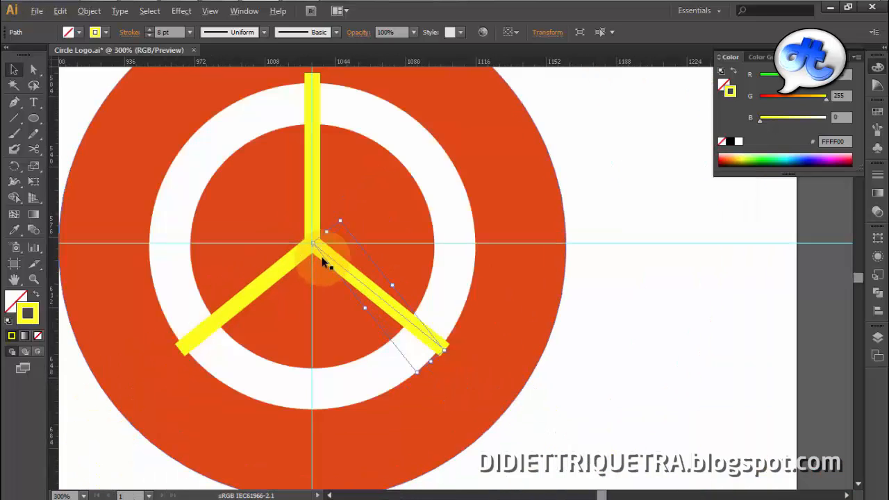
{"action": "left_click", "coordinate": [523, 299]}
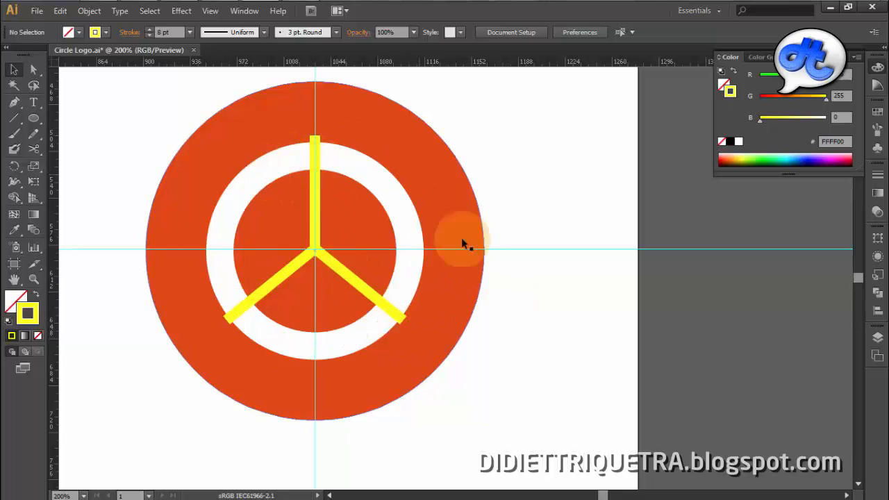
Expand the white ring's stroke into a filled shape
{"action": "scroll", "coordinate": [367, 284], "scroll_direction": "down", "scroll_amount": 3}
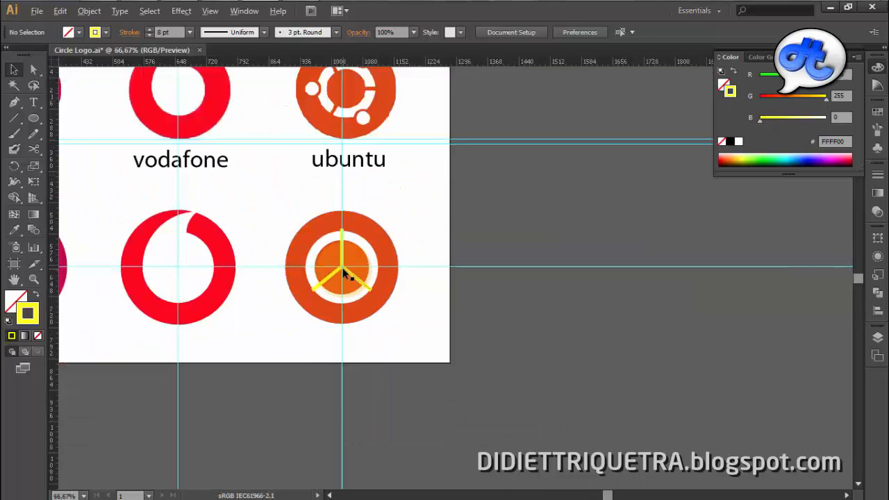
{"action": "scroll", "coordinate": [344, 274], "scroll_direction": "up", "scroll_amount": 2}
{"action": "scroll", "coordinate": [378, 330], "scroll_direction": "up", "scroll_amount": 2}
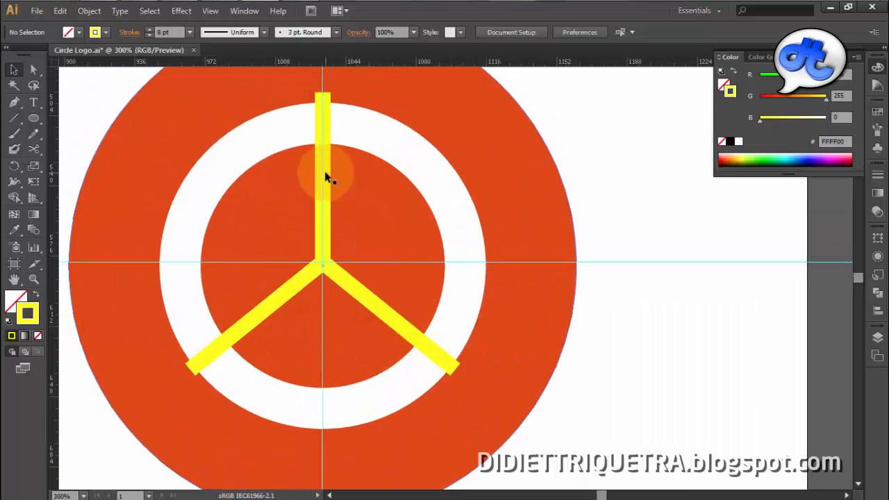
{"action": "left_click", "coordinate": [381, 136]}
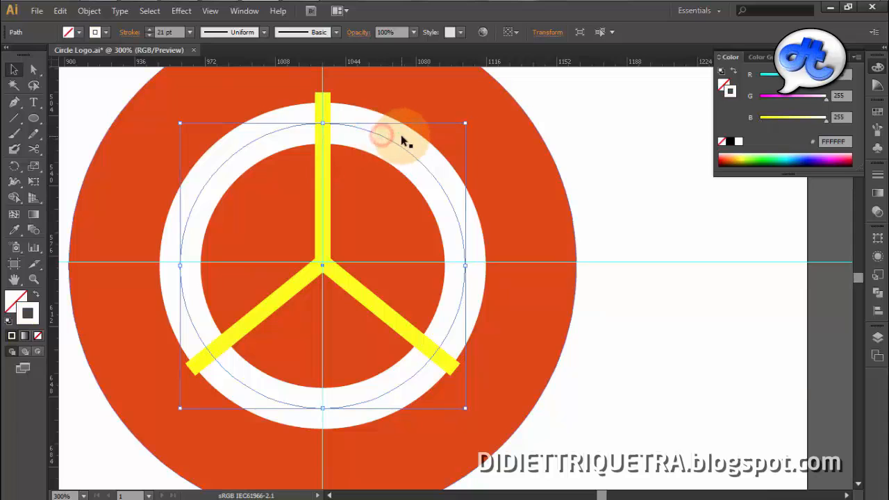
{"action": "left_click", "coordinate": [350, 305]}
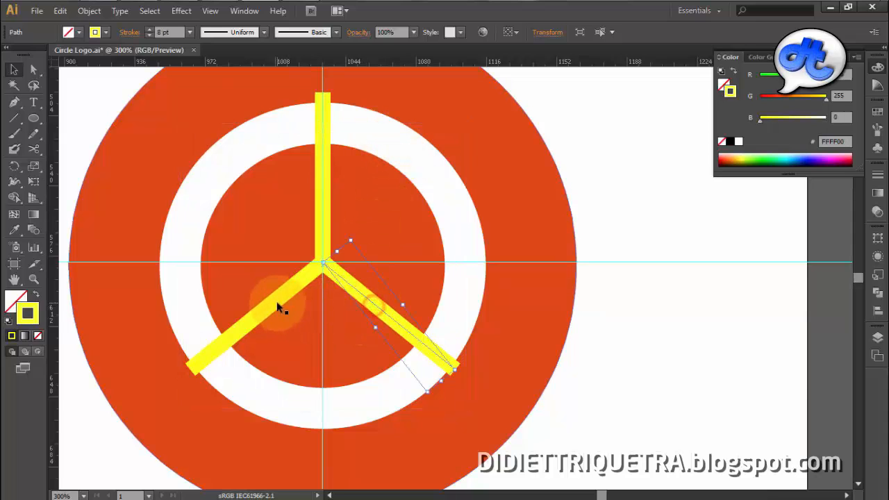
{"action": "left_click", "coordinate": [661, 361]}
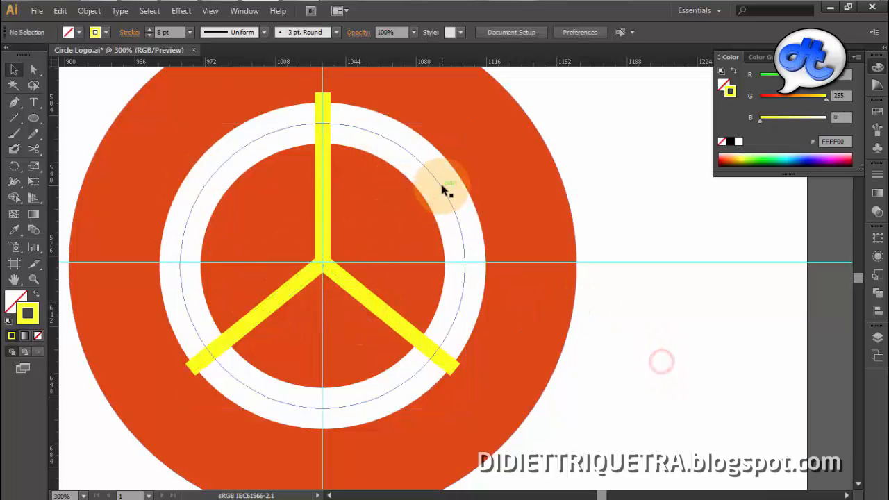
{"action": "left_click", "coordinate": [440, 189]}
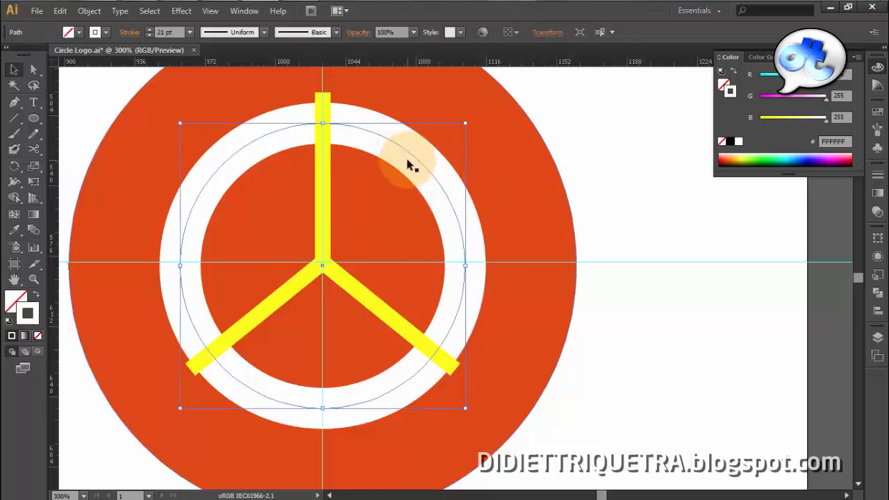
{"action": "left_click", "coordinate": [89, 10]}
{"action": "left_click", "coordinate": [120, 153]}
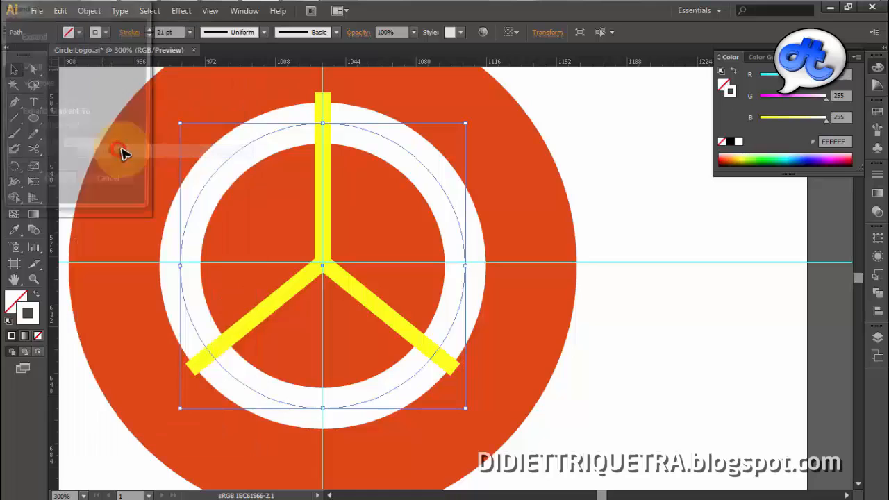
{"action": "left_click", "coordinate": [47, 188]}
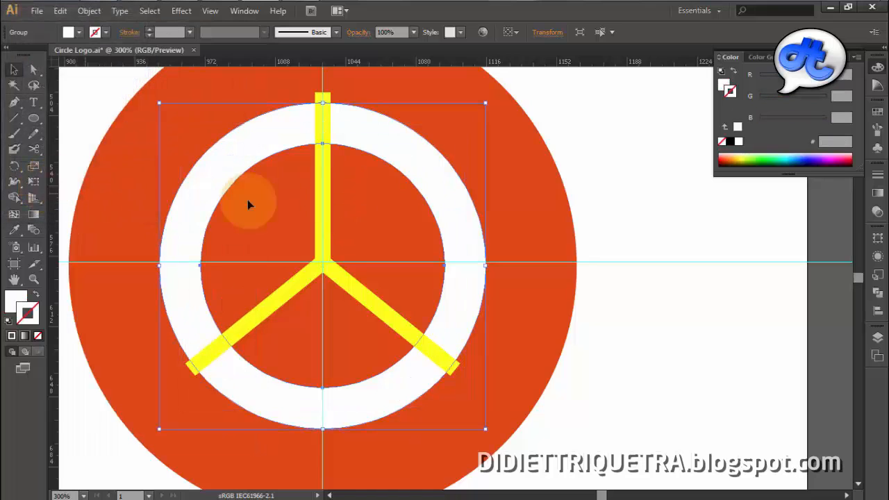
{"action": "left_click", "coordinate": [591, 188]}
{"action": "left_click", "coordinate": [415, 169]}
Expand all three yellow lines together from strokes into filled shapes
{"action": "left_click", "coordinate": [323, 132]}
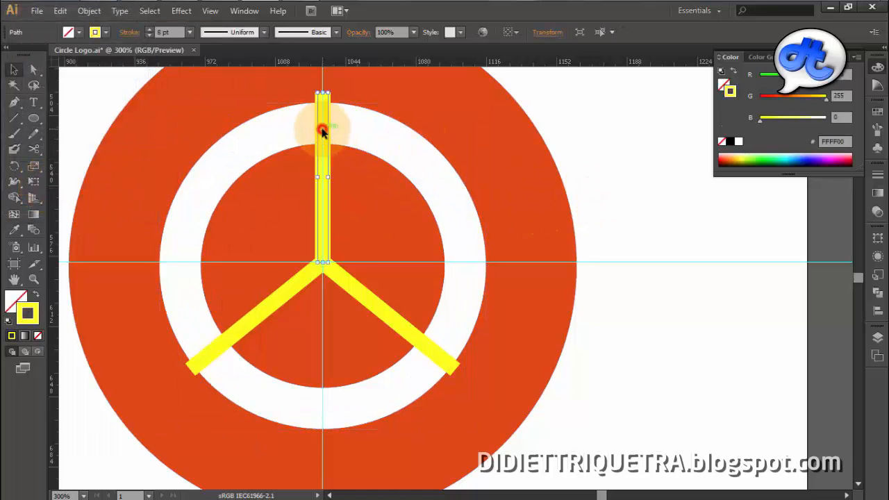
{"action": "left_click", "coordinate": [282, 295], "text": "shift"}
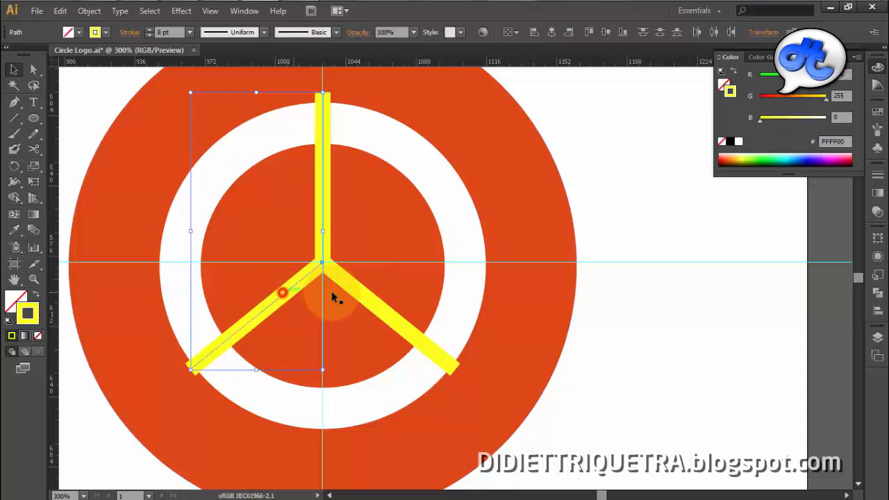
{"action": "left_click", "coordinate": [90, 11]}
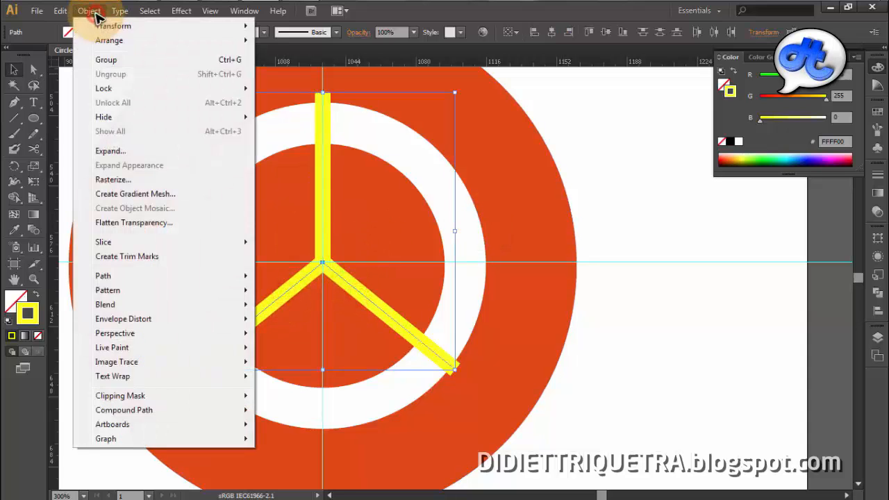
{"action": "left_click", "coordinate": [111, 153]}
{"action": "left_click", "coordinate": [63, 186]}
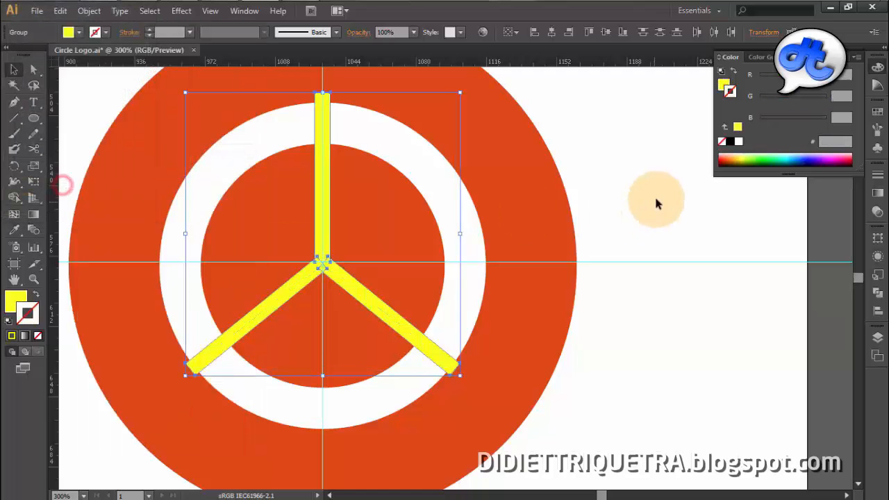
{"action": "left_click", "coordinate": [649, 191]}
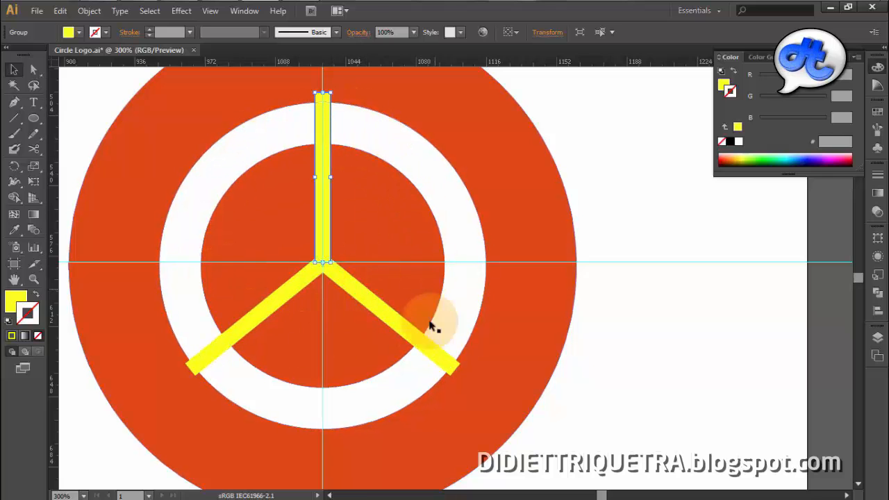
Subtract the vertical yellow bar from the white ring to cut a gap at its top
{"action": "left_click", "coordinate": [352, 288]}
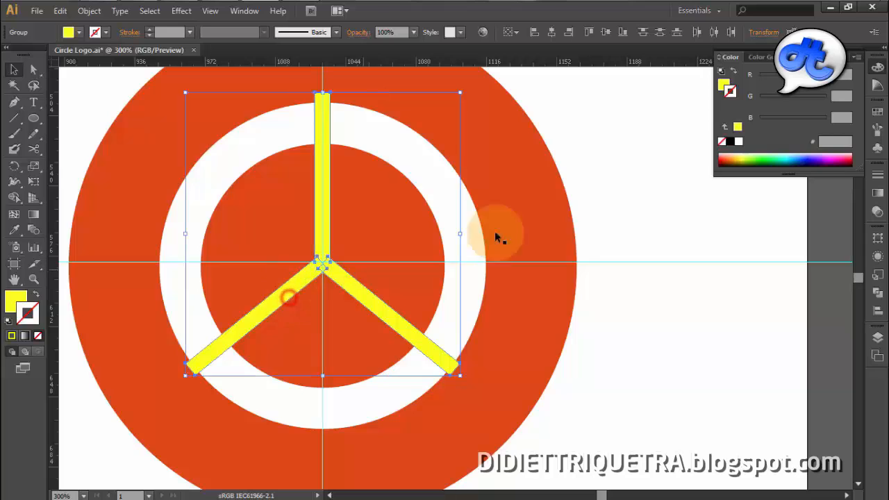
{"action": "left_click", "coordinate": [605, 155]}
{"action": "left_click", "coordinate": [433, 178]}
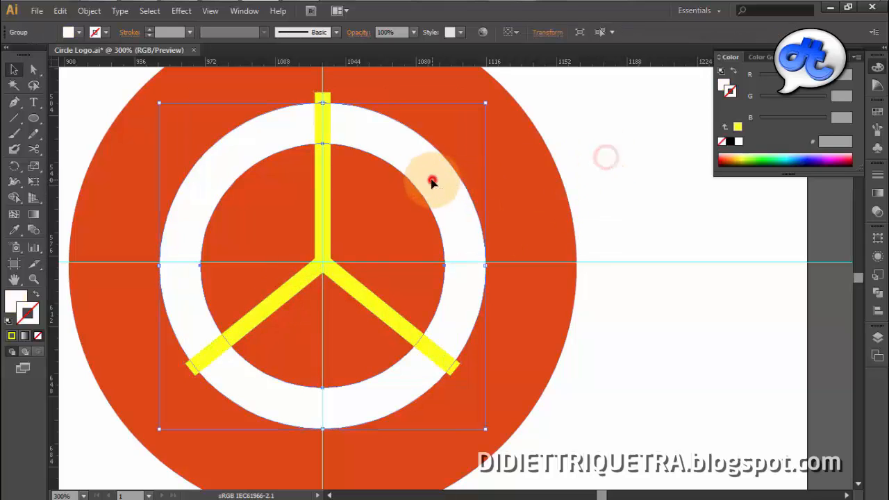
{"action": "left_click", "coordinate": [323, 125], "text": "shift"}
{"action": "left_click", "coordinate": [876, 295]}
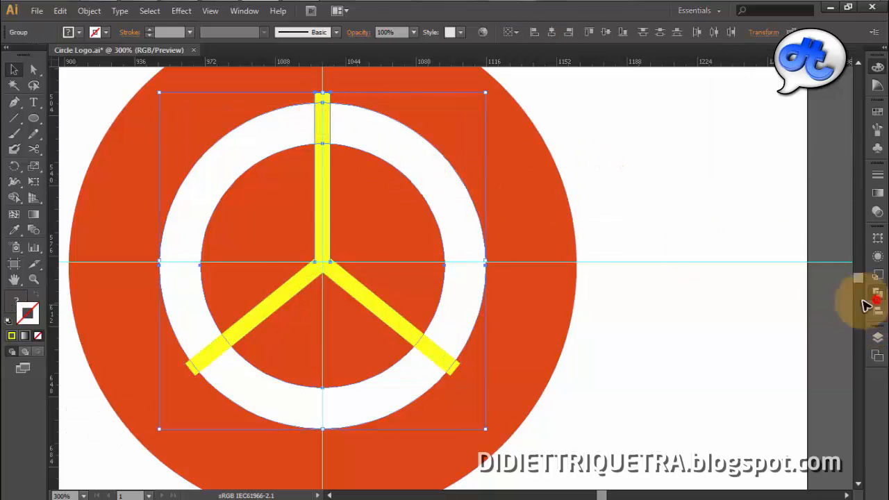
{"action": "left_click", "coordinate": [747, 257]}
{"action": "left_click", "coordinate": [641, 173]}
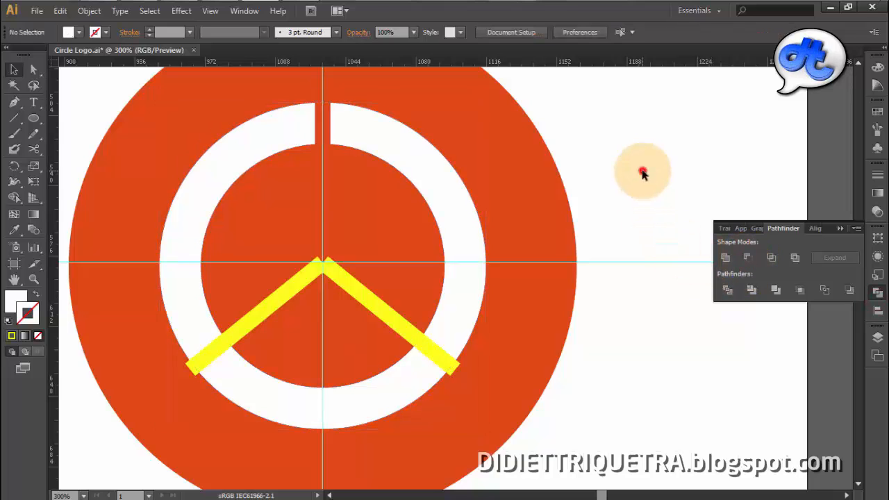
Subtract the lower-right yellow bar from the white ring to cut a second gap
{"action": "left_click", "coordinate": [447, 196]}
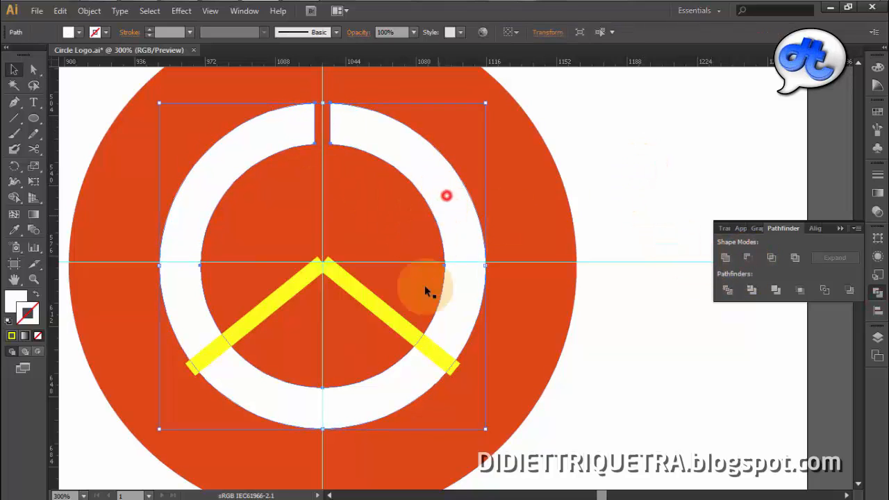
{"action": "left_click", "coordinate": [747, 257]}
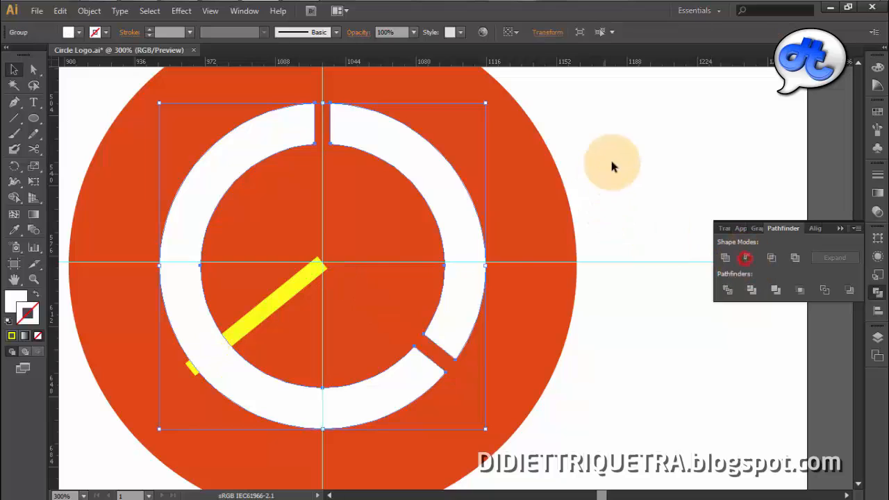
{"action": "left_click", "coordinate": [611, 161]}
Try to subtract the lower-left yellow bar from the grouped white ring, and undo the operation
{"action": "left_click", "coordinate": [234, 397]}
{"action": "left_click", "coordinate": [268, 311], "text": "shift"}
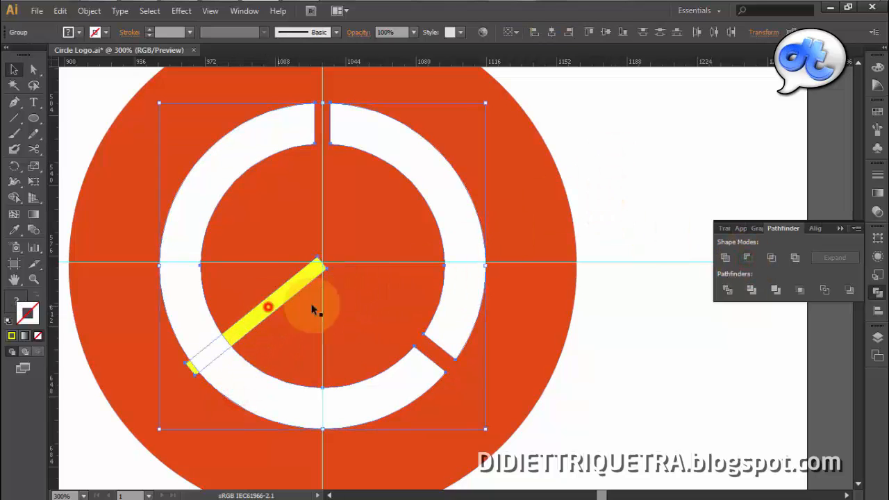
{"action": "left_click", "coordinate": [749, 260]}
{"action": "key", "text": "ctrl+z"}
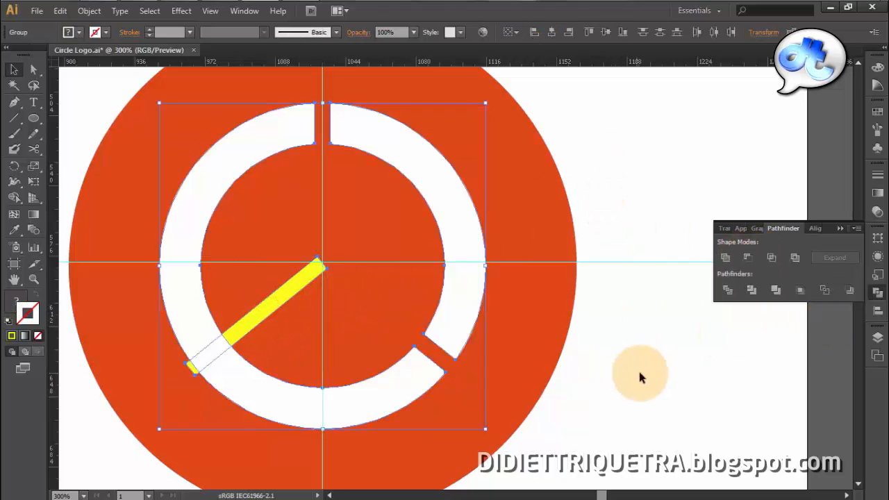
{"action": "left_click", "coordinate": [635, 373]}
Bring the lower-left yellow bar one level forward so it lies in front of the white ring
{"action": "right_click", "coordinate": [274, 299]}
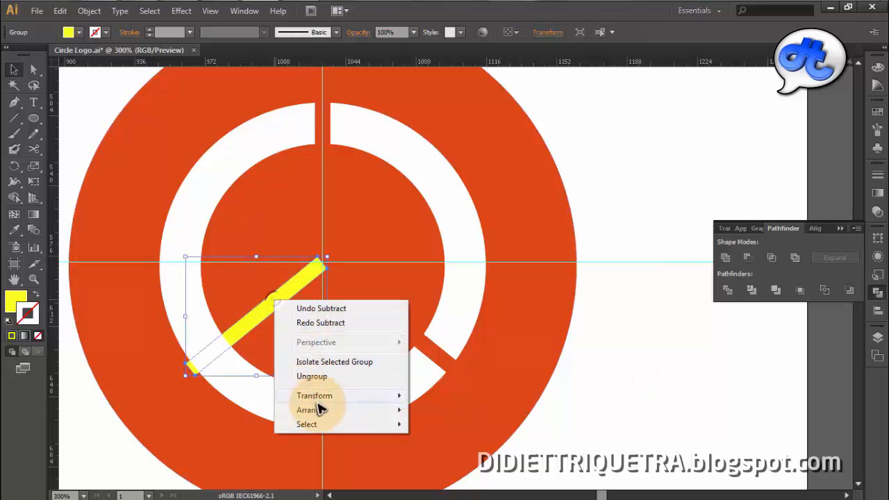
{"action": "left_click", "coordinate": [318, 409]}
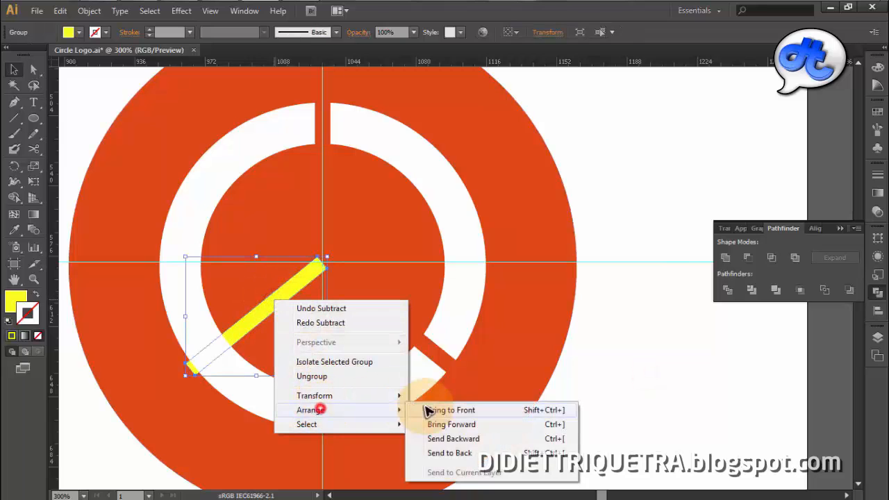
{"action": "left_click", "coordinate": [454, 425]}
{"action": "left_click", "coordinate": [400, 390]}
{"action": "scroll", "coordinate": [399, 390], "scroll_direction": "up", "scroll_amount": 1}
{"action": "left_click_drag", "start_coordinate": [441, 387], "coordinate": [631, 385]}
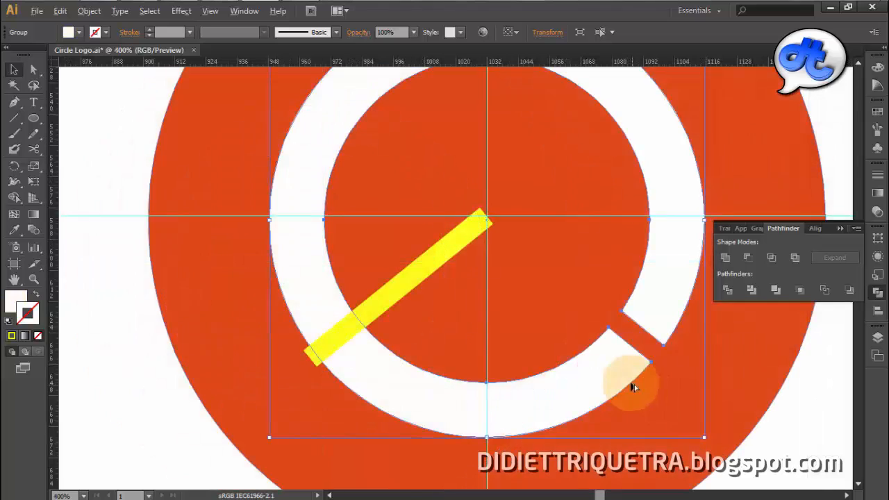
{"action": "scroll", "coordinate": [630, 385], "scroll_direction": "down", "scroll_amount": 1}
{"action": "left_click_drag", "start_coordinate": [581, 349], "coordinate": [503, 348]}
{"action": "left_click", "coordinate": [779, 397]}
{"action": "left_click", "coordinate": [546, 373]}
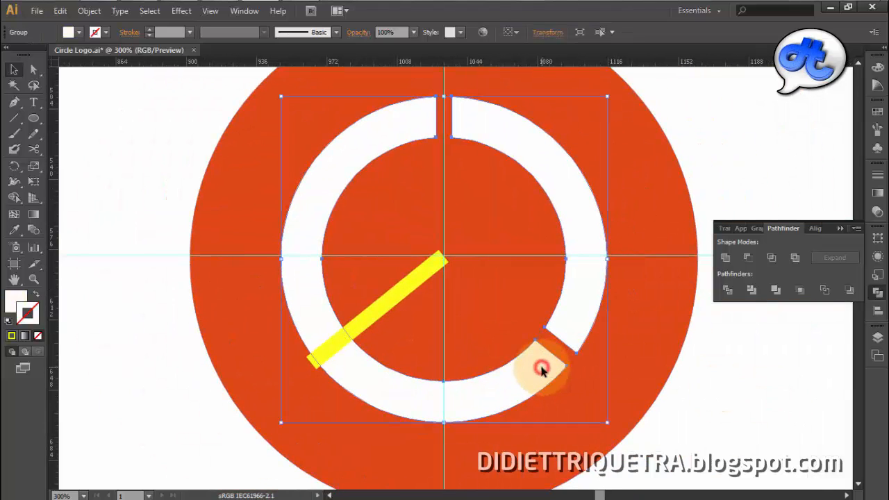
{"action": "right_click", "coordinate": [380, 382]}
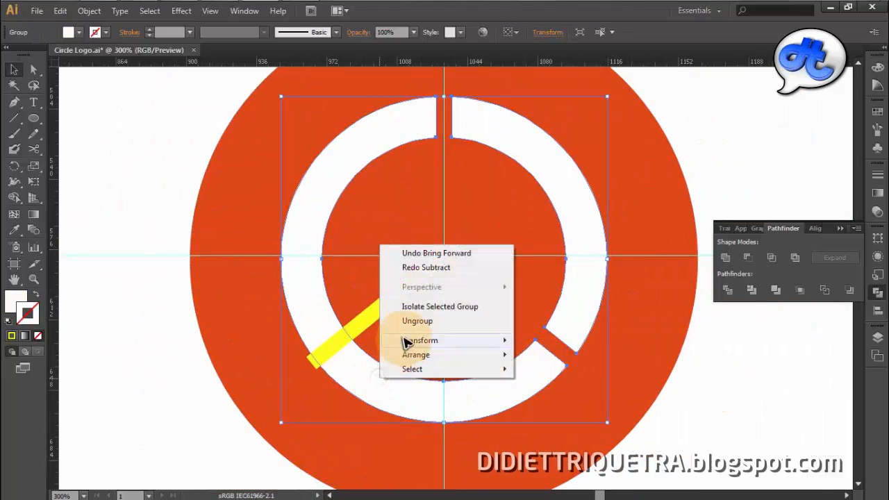
{"action": "left_click", "coordinate": [733, 357]}
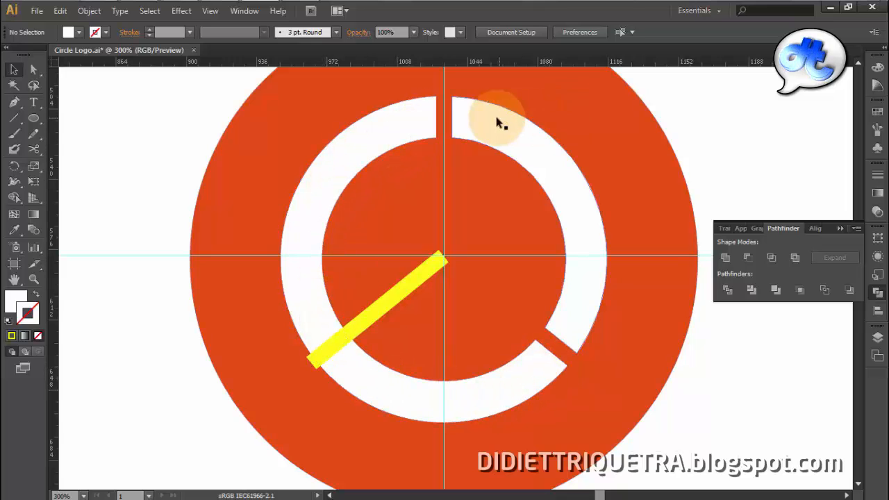
Retry subtracting the lower-left yellow bar, stacked in front, from the still grouped ring pieces, and undo it
{"action": "left_click", "coordinate": [526, 377]}
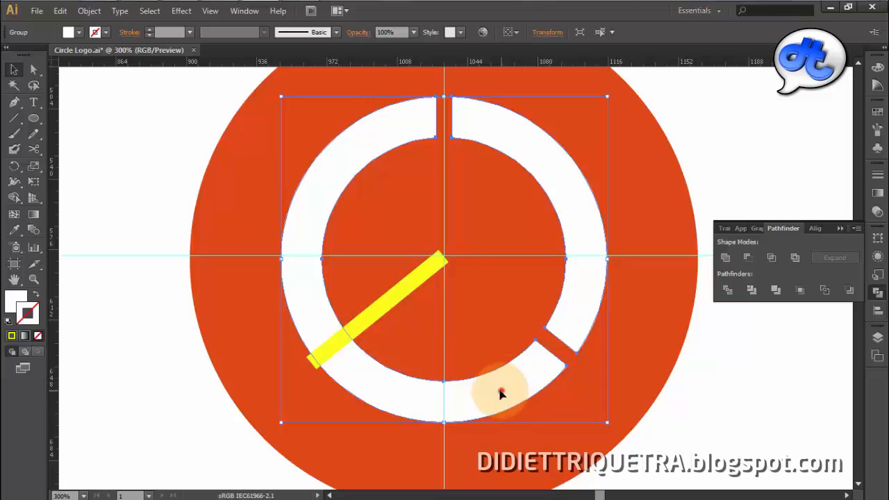
{"action": "left_click", "coordinate": [371, 326], "text": "shift"}
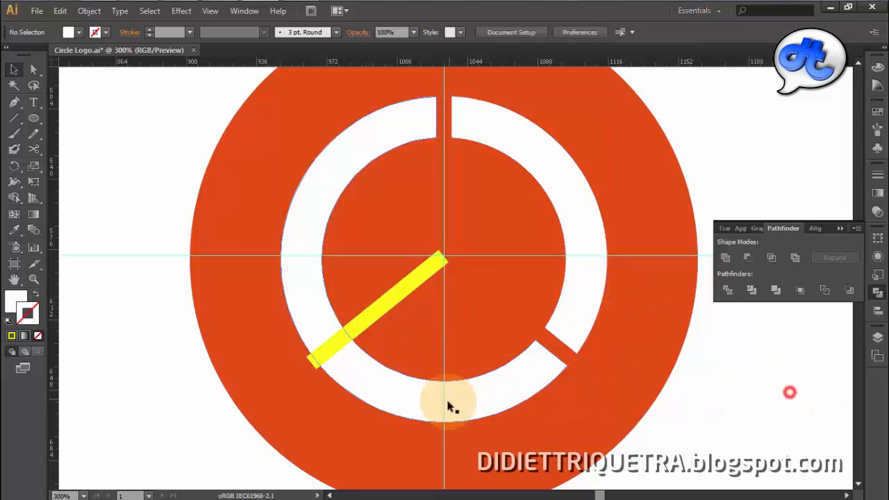
{"action": "left_click", "coordinate": [375, 330], "text": "shift"}
{"action": "left_click", "coordinate": [381, 316], "text": "shift"}
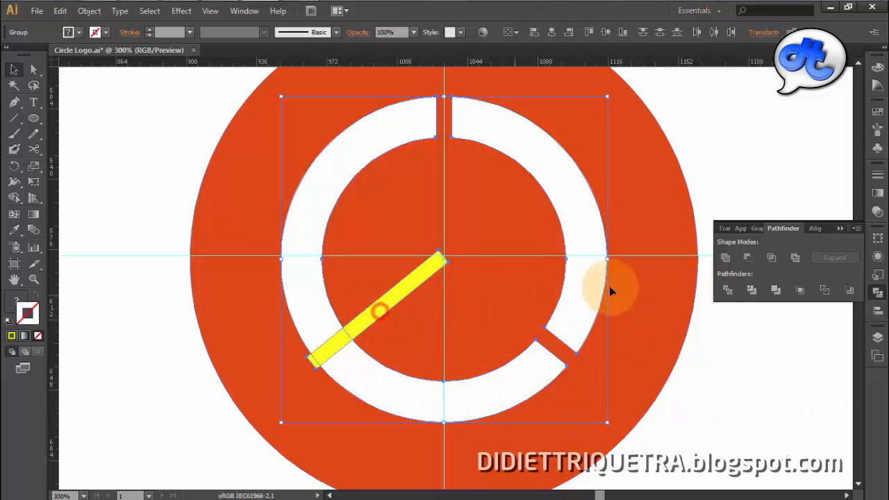
{"action": "left_click", "coordinate": [748, 259]}
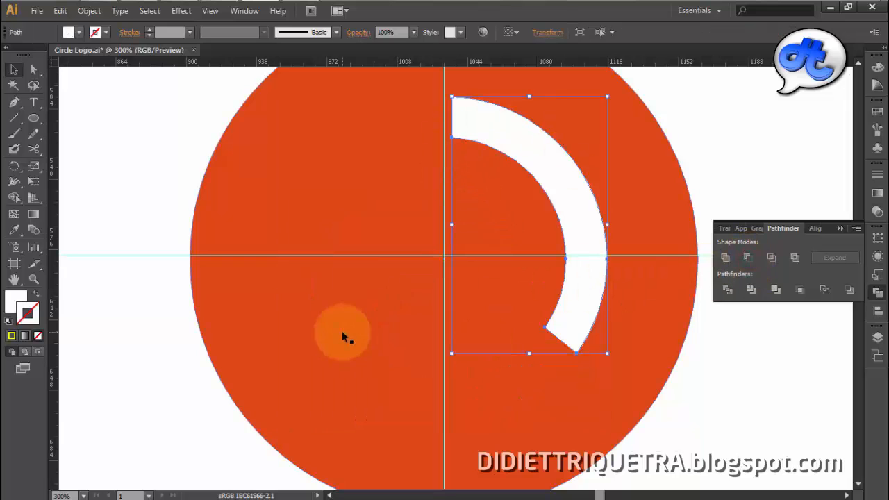
{"action": "key", "text": "ctrl+z"}
Ungroup the white ring into its separate arc pieces
{"action": "left_click", "coordinate": [654, 379]}
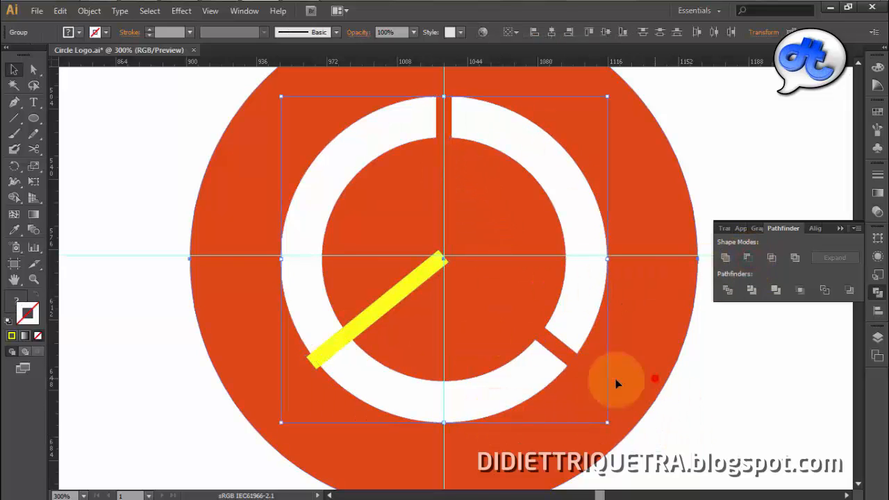
{"action": "left_click", "coordinate": [527, 375]}
{"action": "right_click", "coordinate": [526, 372]}
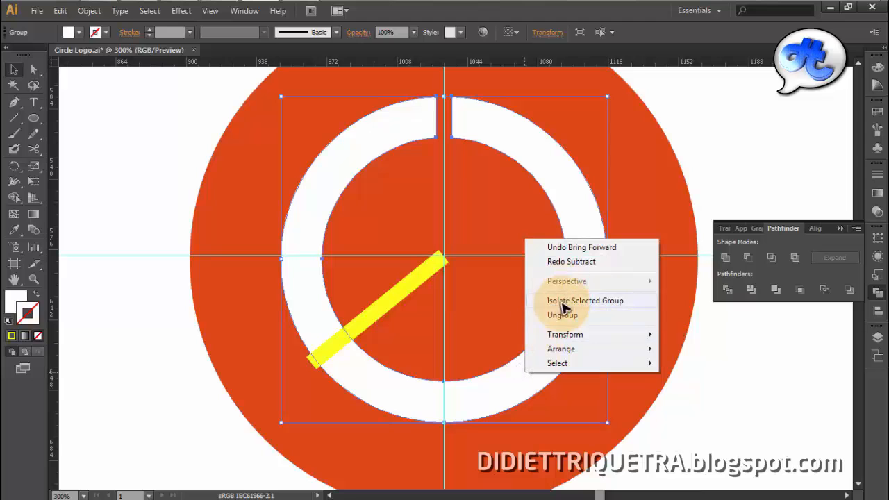
{"action": "left_click", "coordinate": [563, 316]}
{"action": "left_click", "coordinate": [720, 377]}
Subtract the lower-left yellow bar from the larger white arc only, cutting the ring's third gap
{"action": "left_click", "coordinate": [521, 359]}
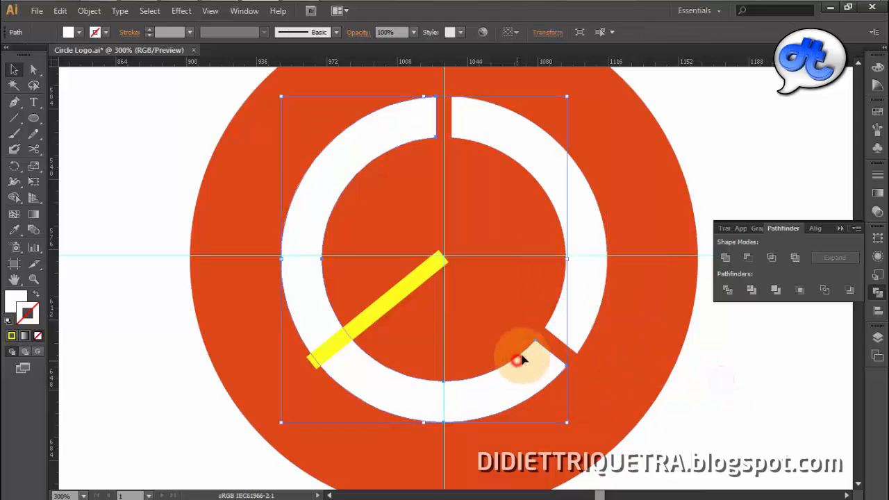
{"action": "left_click", "coordinate": [578, 320]}
{"action": "left_click", "coordinate": [536, 374]}
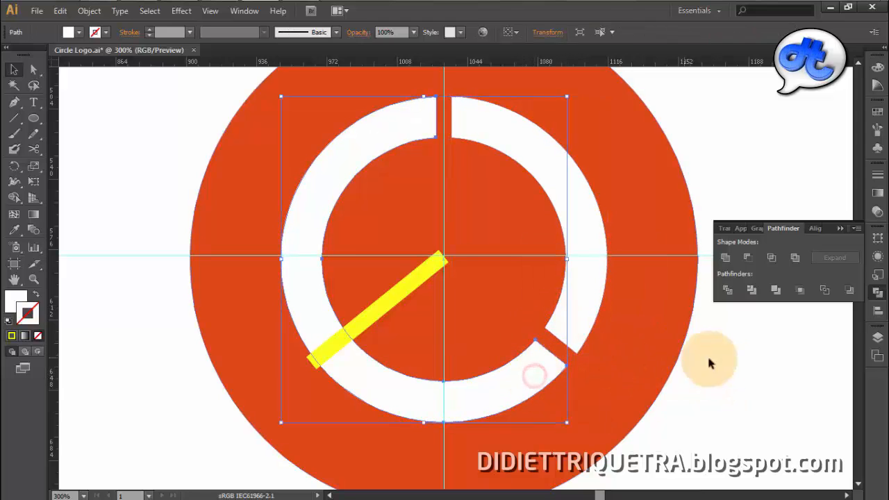
{"action": "left_click", "coordinate": [747, 258]}
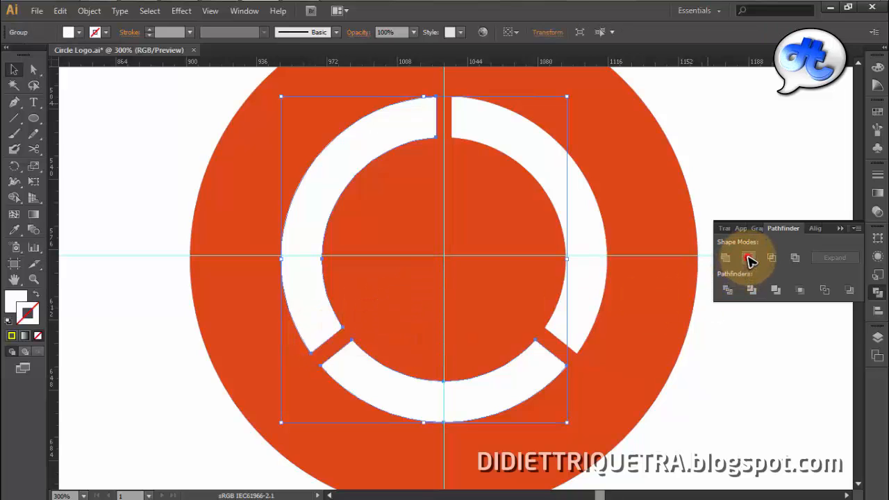
{"action": "left_click", "coordinate": [739, 400]}
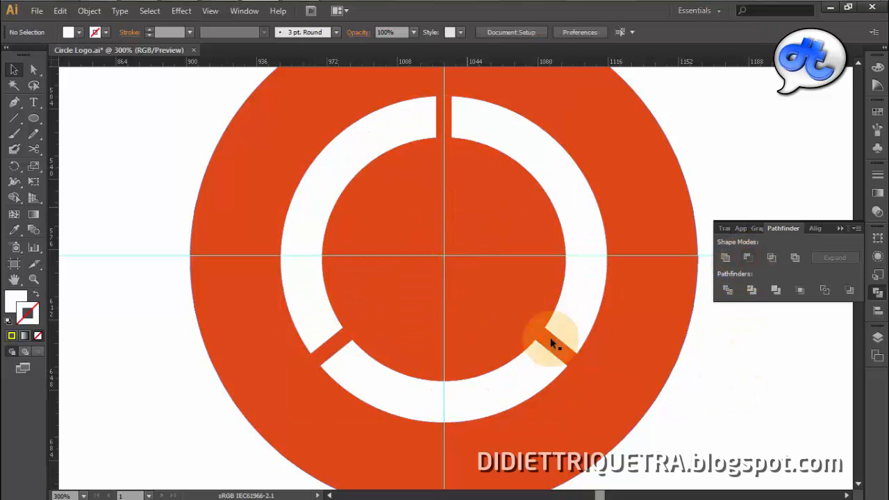
Draw a small yellow-outlined circle just below the white ring, centred on the vertical guide at about X 1032, Y 679 px
{"action": "left_click", "coordinate": [696, 410]}
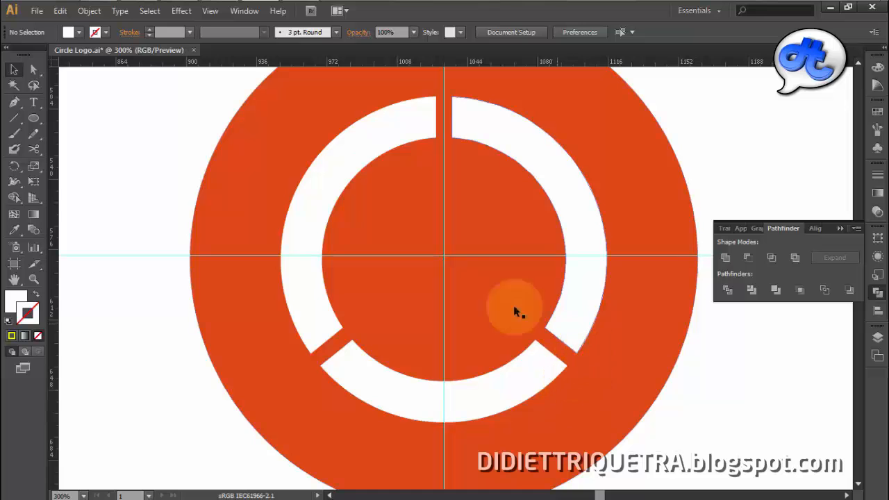
{"action": "left_click_drag", "start_coordinate": [546, 238], "coordinate": [501, 288]}
{"action": "scroll", "coordinate": [495, 214], "scroll_direction": "down", "scroll_amount": 2}
{"action": "left_click_drag", "start_coordinate": [548, 188], "coordinate": [479, 364]}
{"action": "left_click_drag", "start_coordinate": [498, 397], "coordinate": [525, 191]}
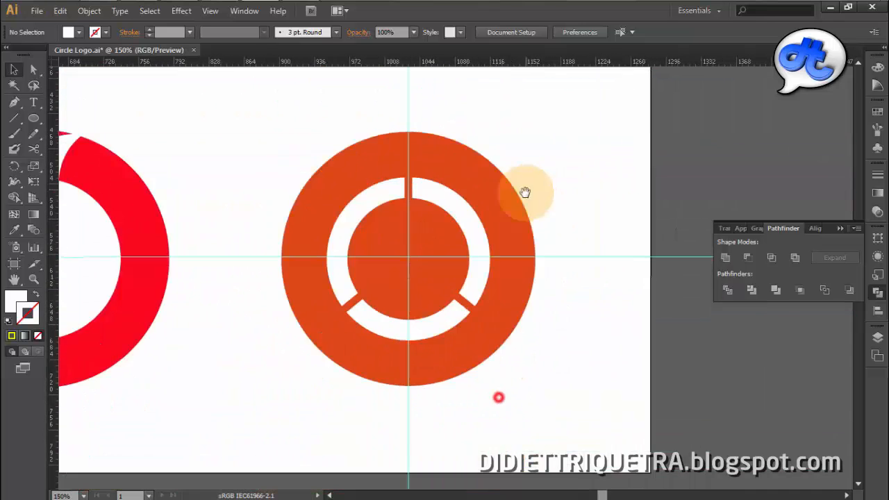
{"action": "left_click_drag", "start_coordinate": [512, 326], "coordinate": [528, 302]}
{"action": "scroll", "coordinate": [421, 297], "scroll_direction": "up", "scroll_amount": 2}
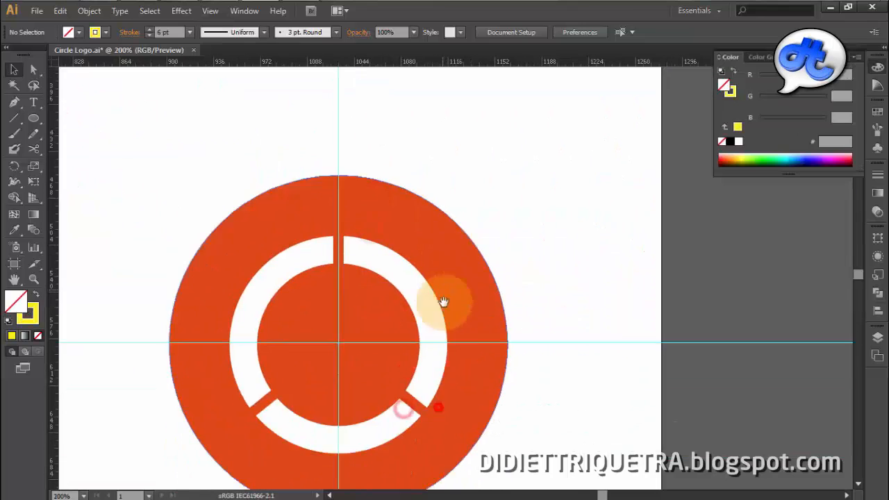
{"action": "scroll", "coordinate": [440, 301], "scroll_direction": "down", "scroll_amount": 2}
{"action": "scroll", "coordinate": [402, 357], "scroll_direction": "up", "scroll_amount": 1}
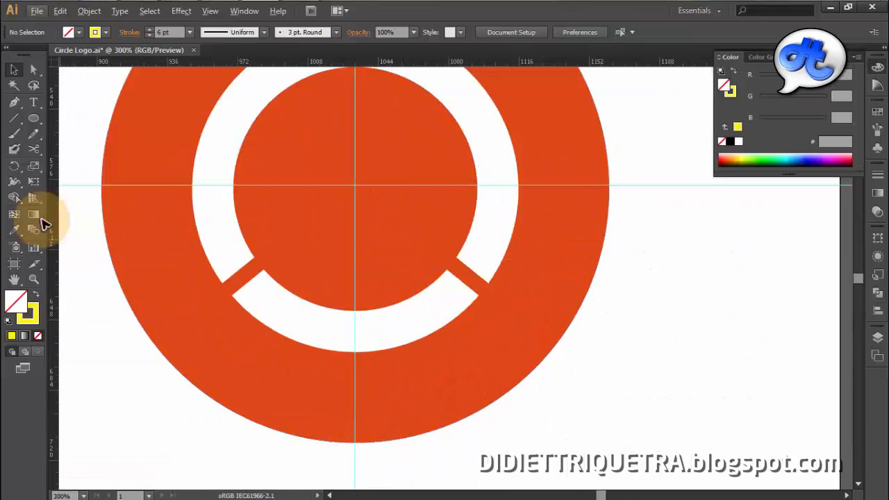
{"action": "left_click", "coordinate": [32, 120]}
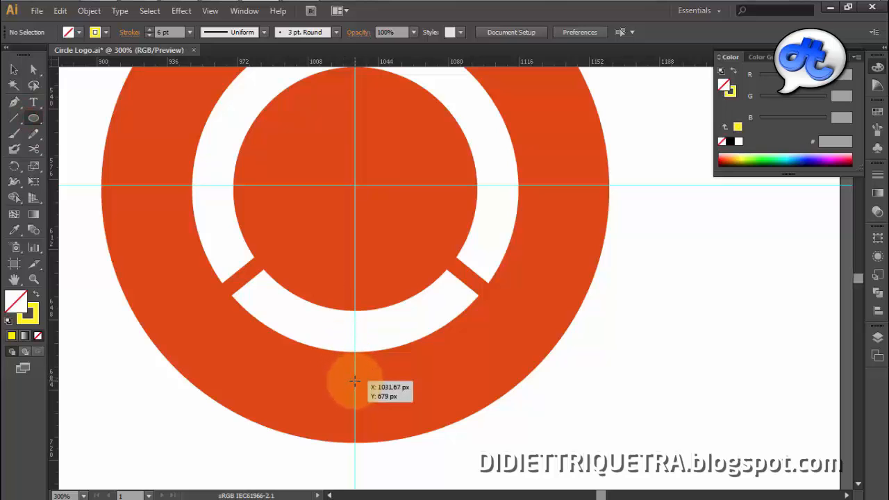
{"action": "left_click_drag", "start_coordinate": [372, 350], "coordinate": [382, 345]}
Move the small yellow circle up along the vertical guide so it overlaps the bottom edge of the white ring
{"action": "left_click", "coordinate": [14, 69]}
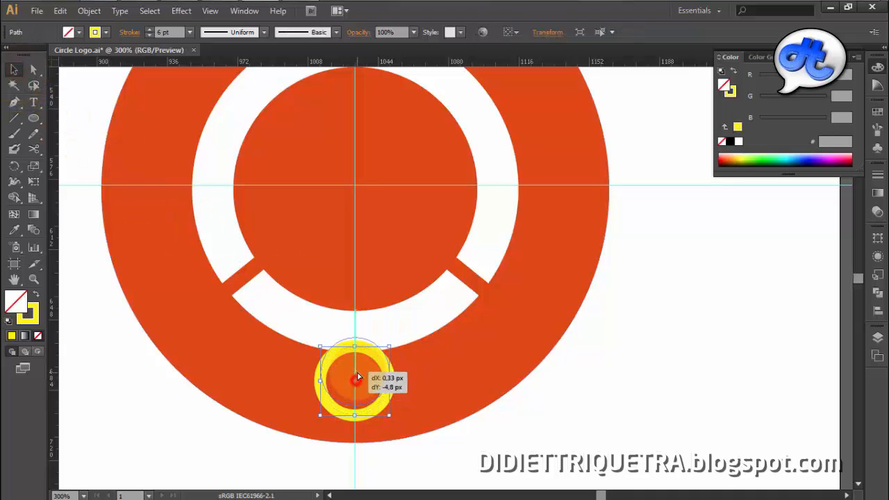
{"action": "left_click_drag", "start_coordinate": [358, 373], "coordinate": [357, 369]}
{"action": "left_click", "coordinate": [555, 401]}
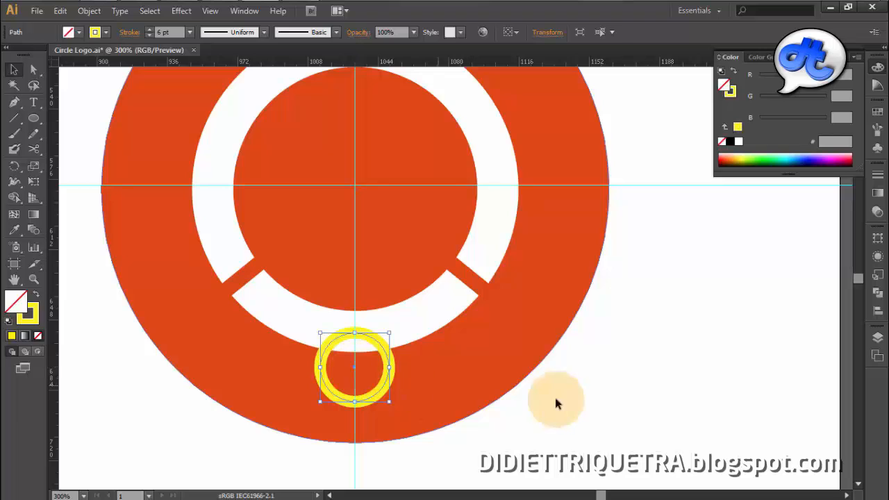
Set the small circle's fill colour to green 00DB97
{"action": "left_click", "coordinate": [381, 348]}
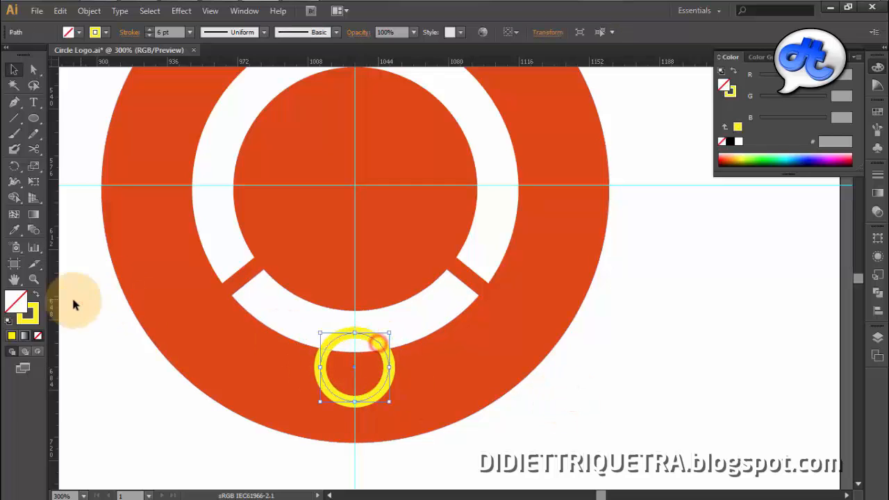
{"action": "double_click", "coordinate": [18, 307]}
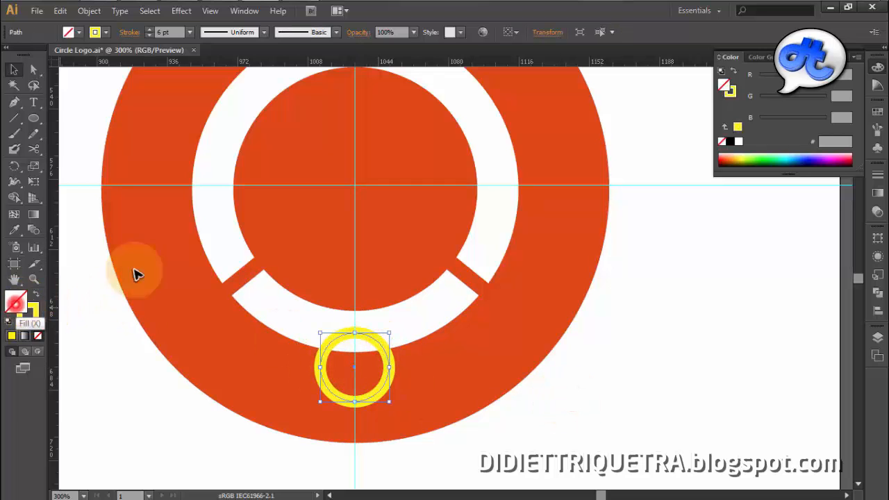
{"action": "left_click", "coordinate": [620, 353]}
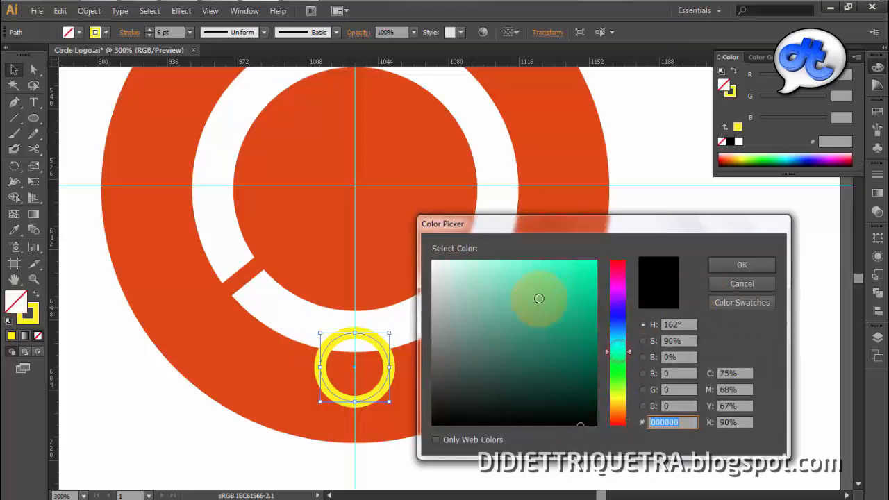
{"action": "mouse_move", "coordinate": [549, 295]}
{"action": "left_mouse_down"}
{"action": "mouse_move", "coordinate": [642, 268]}
{"action": "mouse_move", "coordinate": [582, 276]}
{"action": "mouse_move", "coordinate": [601, 283]}
{"action": "left_mouse_up"}
{"action": "left_click", "coordinate": [746, 264]}
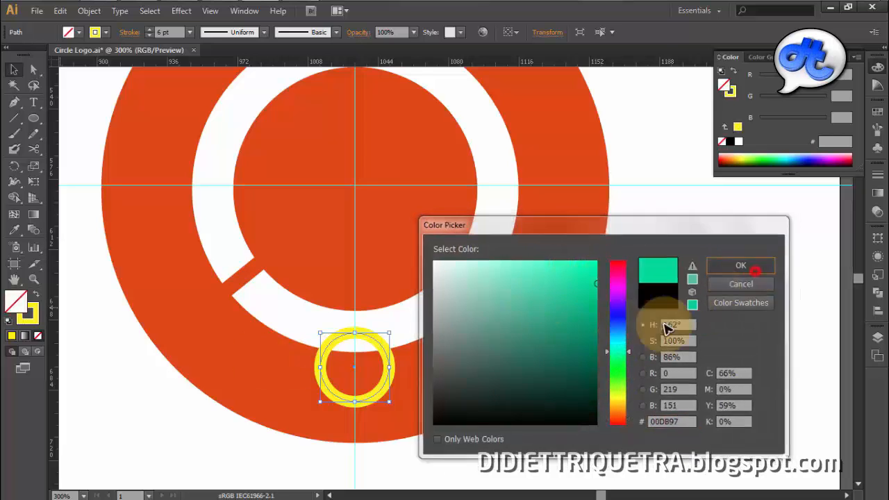
Expand the small circle's green fill and yellow stroke into separate shapes
{"action": "left_click", "coordinate": [661, 332]}
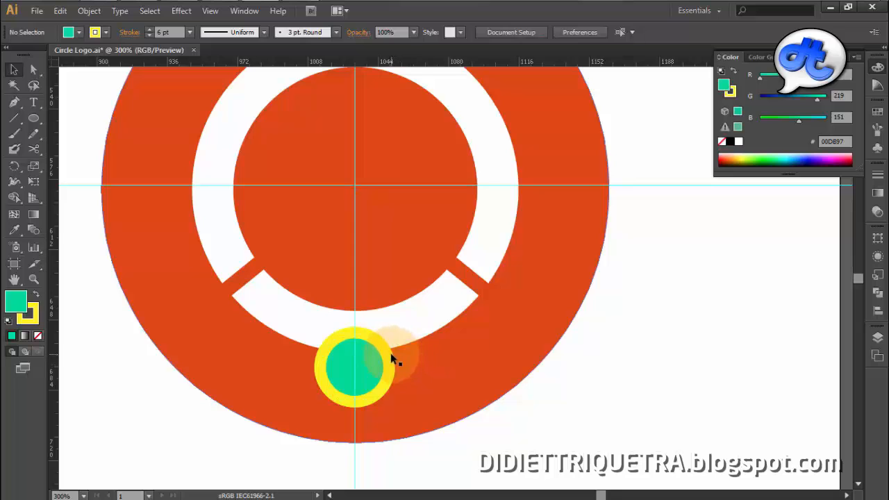
{"action": "left_click", "coordinate": [94, 11]}
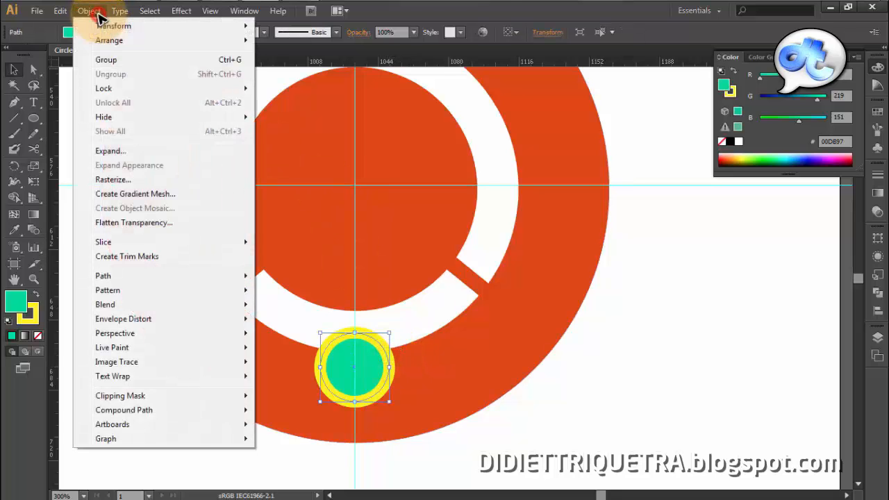
{"action": "left_click", "coordinate": [108, 151]}
{"action": "left_click", "coordinate": [62, 186]}
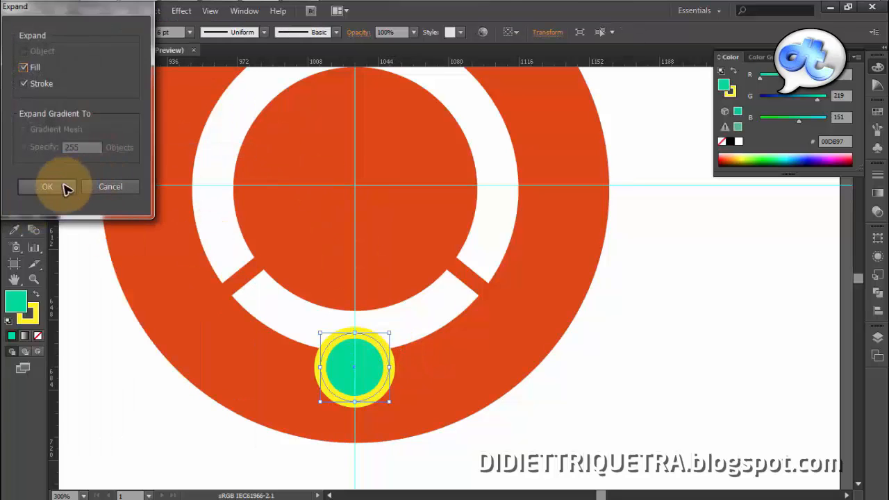
{"action": "left_click", "coordinate": [577, 394]}
Ungroup the expanded small circle so the yellow ring and the green disc are independent objects
{"action": "scroll", "coordinate": [378, 371], "scroll_direction": "up", "scroll_amount": 2}
{"action": "left_click", "coordinate": [347, 352]}
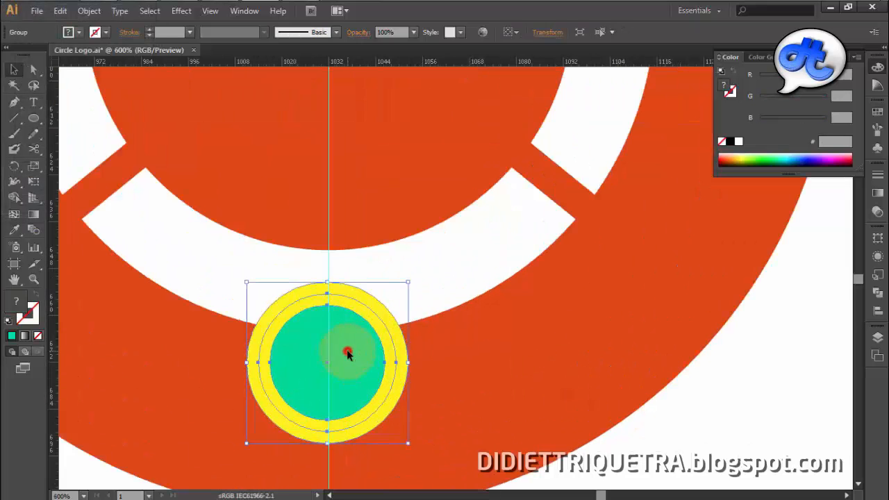
{"action": "left_click_drag", "start_coordinate": [373, 310], "coordinate": [434, 286]}
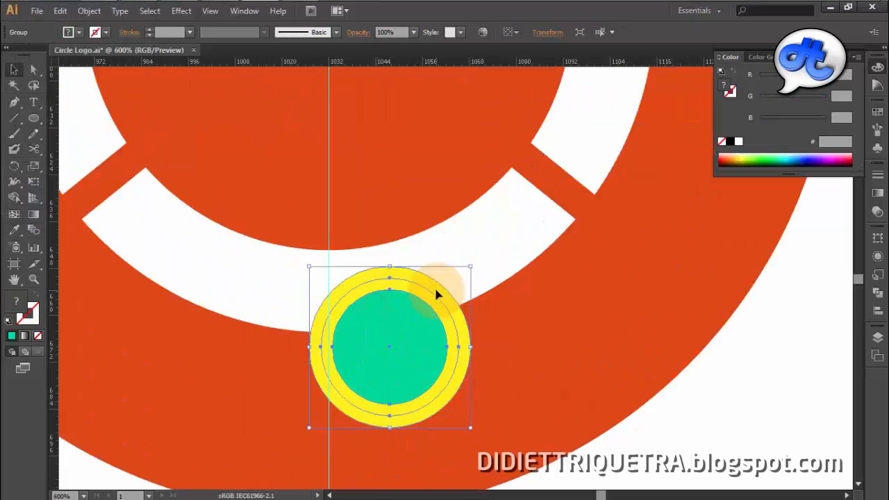
{"action": "key", "text": "ctrl+z"}
{"action": "right_click", "coordinate": [373, 317]}
{"action": "left_click", "coordinate": [416, 392]}
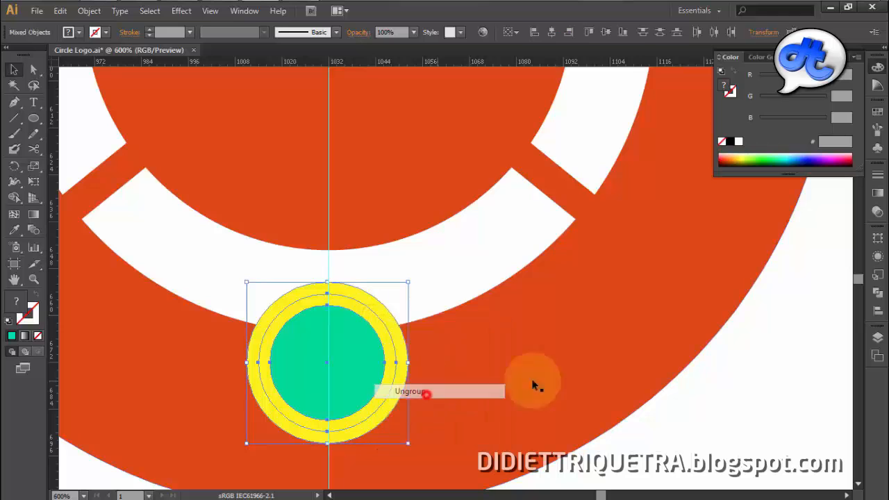
{"action": "left_click", "coordinate": [690, 437]}
{"action": "left_click_drag", "start_coordinate": [390, 332], "coordinate": [464, 316]}
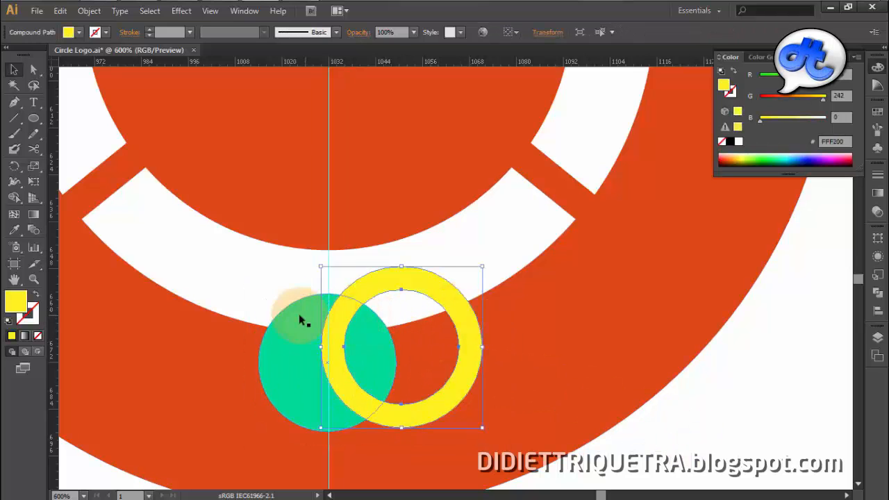
{"action": "key", "text": "ctrl+z"}
Shrink the green disc about its centre until it just fills the opening of the yellow ring
{"action": "left_click", "coordinate": [329, 349]}
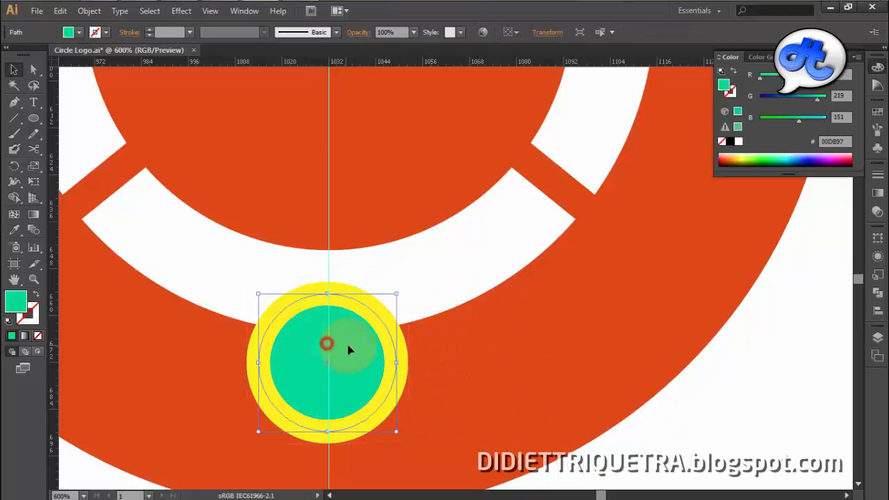
{"action": "left_click_drag", "start_coordinate": [399, 294], "coordinate": [390, 307]}
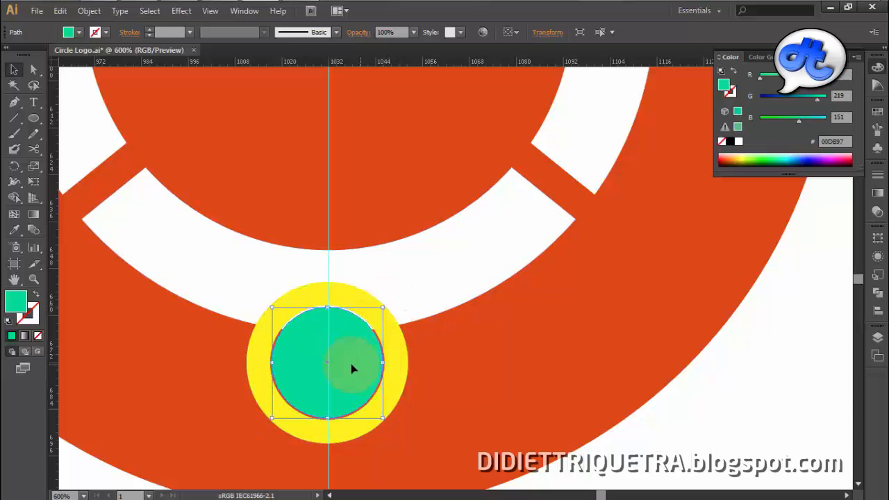
{"action": "scroll", "coordinate": [353, 365], "scroll_direction": "up", "scroll_amount": 2}
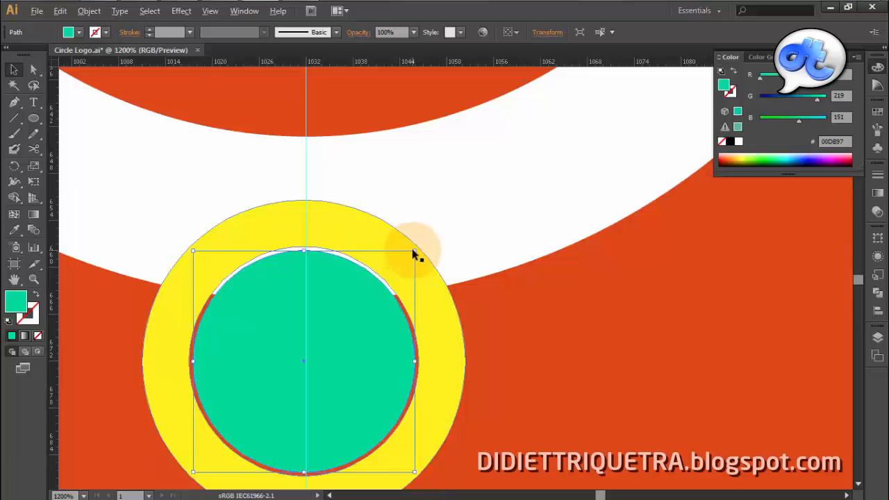
{"action": "left_click_drag", "start_coordinate": [413, 254], "coordinate": [417, 248]}
{"action": "left_click", "coordinate": [539, 367]}
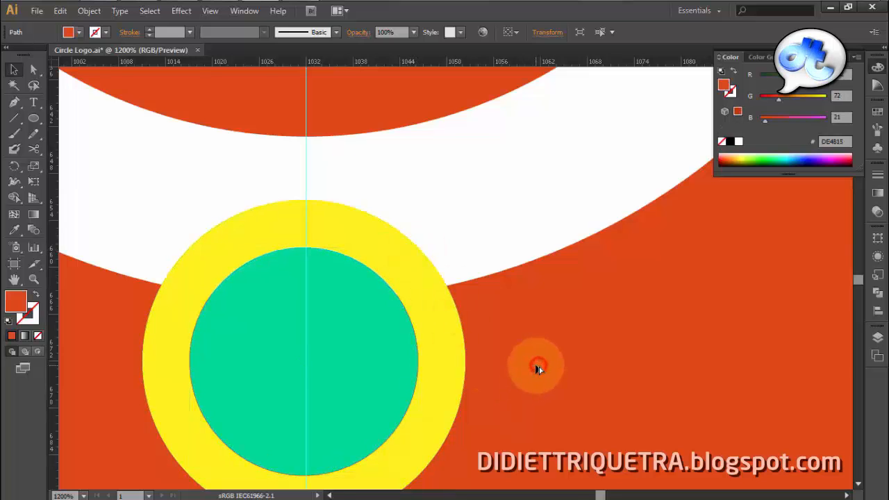
{"action": "scroll", "coordinate": [538, 367], "scroll_direction": "down", "scroll_amount": 2}
{"action": "left_click", "coordinate": [749, 441]}
Ungroup the white left and lower arcs of the ring into separate pieces
{"action": "left_click_drag", "start_coordinate": [437, 338], "coordinate": [291, 365]}
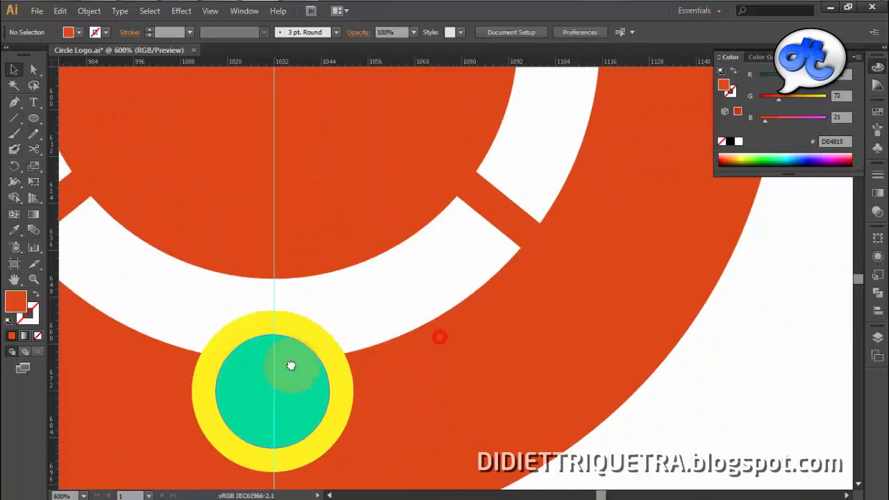
{"action": "left_click", "coordinate": [351, 299]}
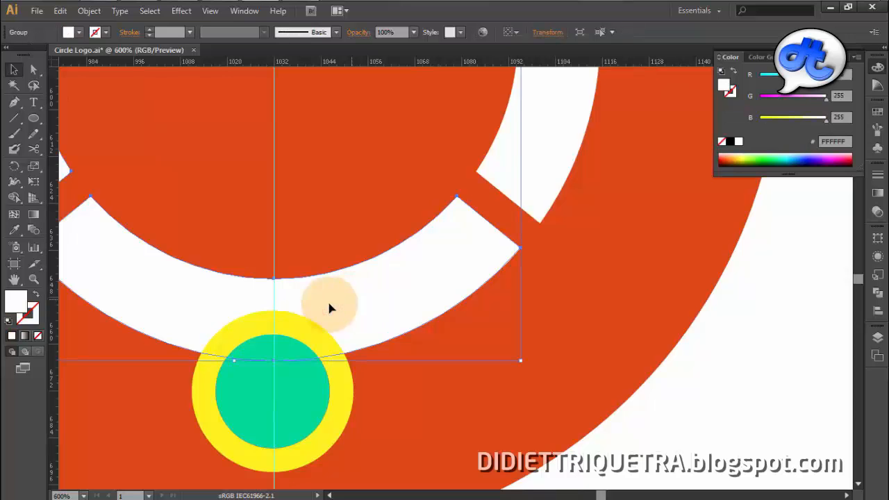
{"action": "left_click_drag", "start_coordinate": [329, 304], "coordinate": [552, 326]}
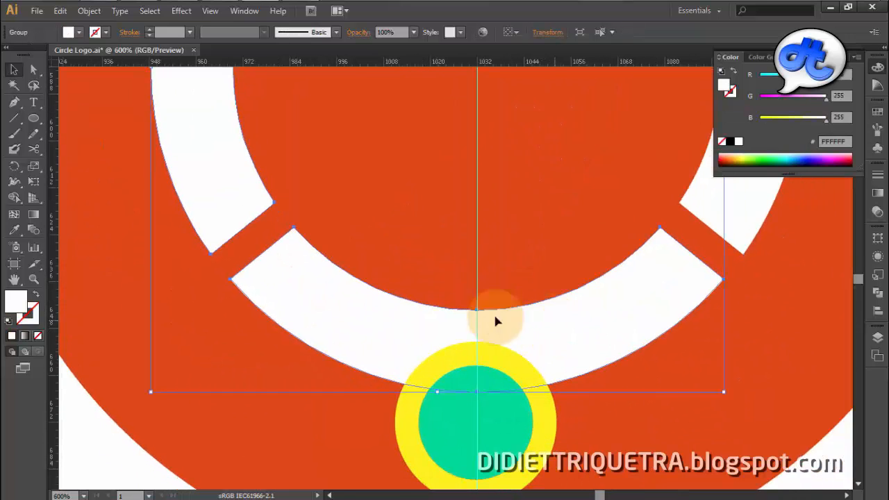
{"action": "scroll", "coordinate": [328, 281], "scroll_direction": "down", "scroll_amount": 1}
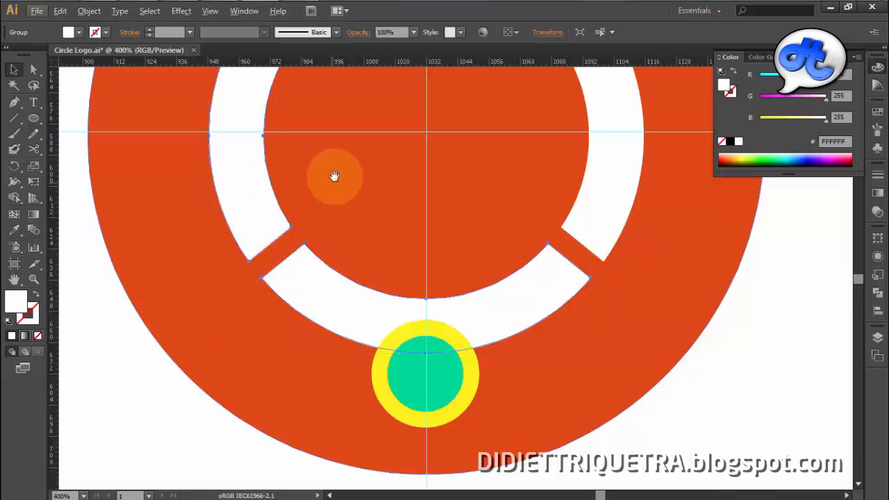
{"action": "scroll", "coordinate": [333, 174], "scroll_direction": "up", "scroll_amount": 3}
{"action": "right_click", "coordinate": [313, 423]}
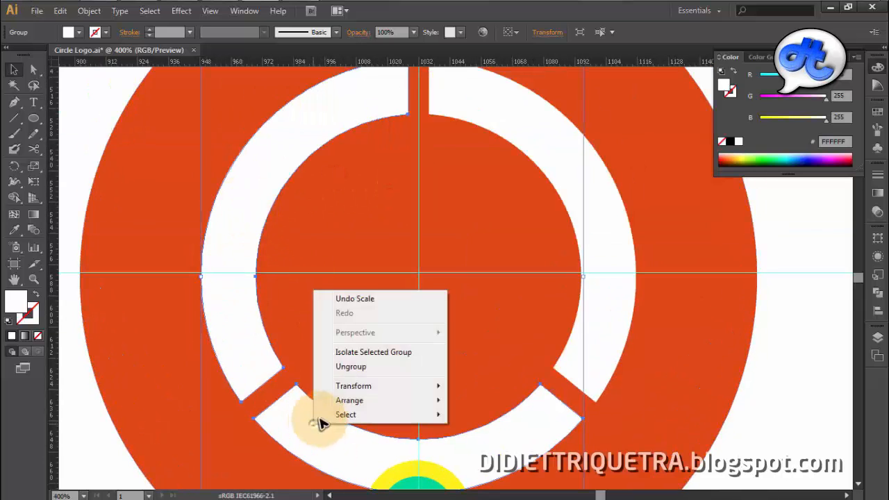
{"action": "left_click", "coordinate": [353, 366]}
{"action": "scroll", "coordinate": [421, 358], "scroll_direction": "down", "scroll_amount": 3}
{"action": "left_click", "coordinate": [759, 405]}
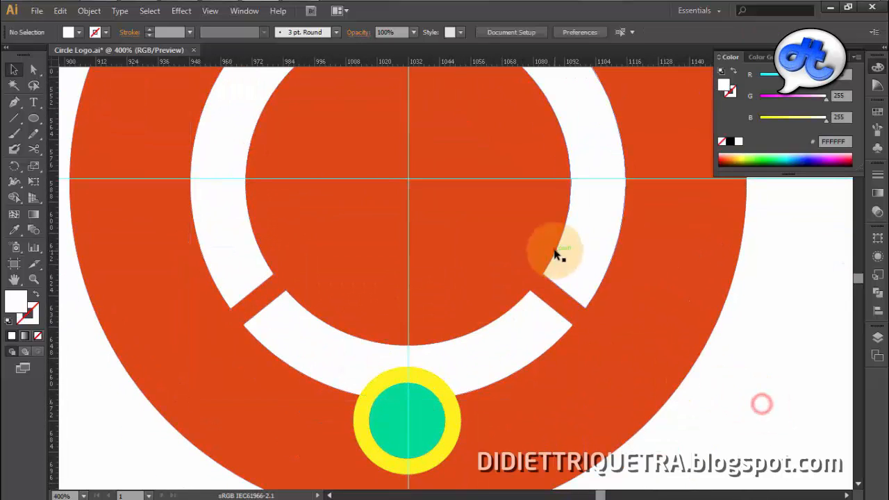
{"action": "left_click", "coordinate": [554, 250]}
{"action": "left_click", "coordinate": [536, 311]}
{"action": "left_click", "coordinate": [232, 234]}
{"action": "left_click_drag", "start_coordinate": [752, 411], "coordinate": [713, 349]}
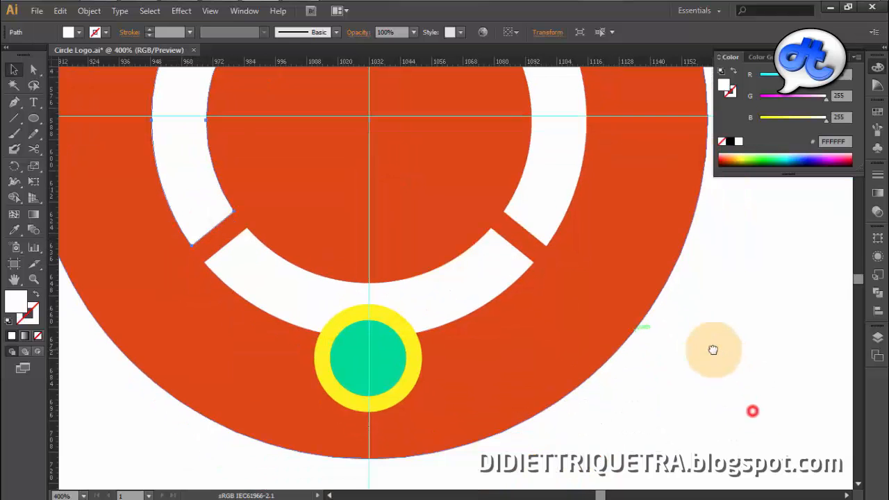
{"action": "left_click", "coordinate": [722, 365]}
Subtract the yellow ring from the lower white arc, cutting a curved notch around the green disc
{"action": "left_click", "coordinate": [424, 301]}
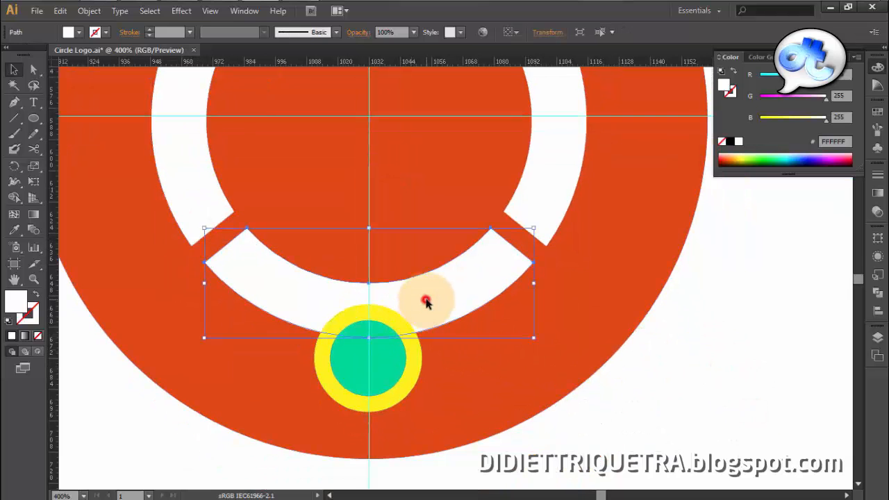
{"action": "left_click", "coordinate": [413, 370], "text": "shift"}
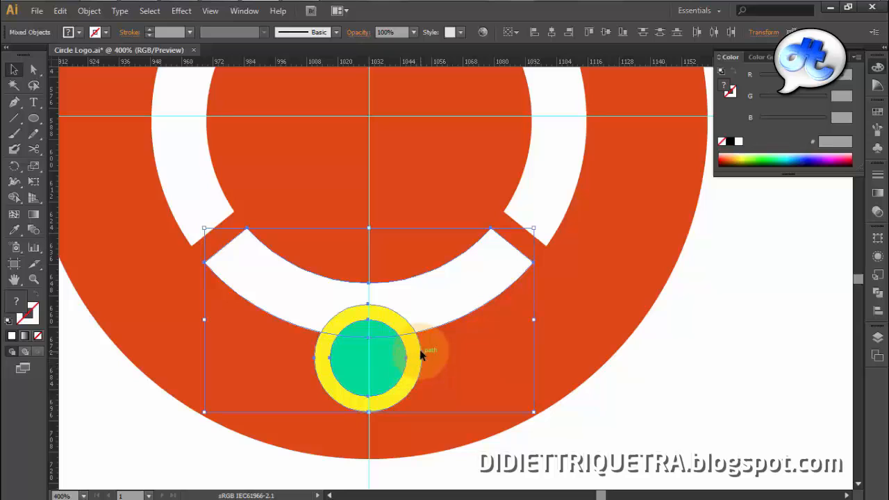
{"action": "left_click", "coordinate": [878, 293]}
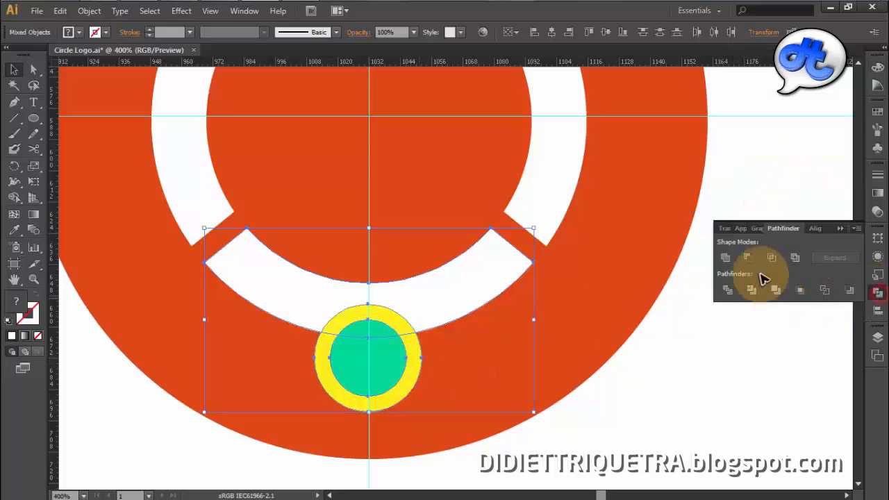
{"action": "left_click", "coordinate": [749, 258]}
{"action": "left_click", "coordinate": [667, 397]}
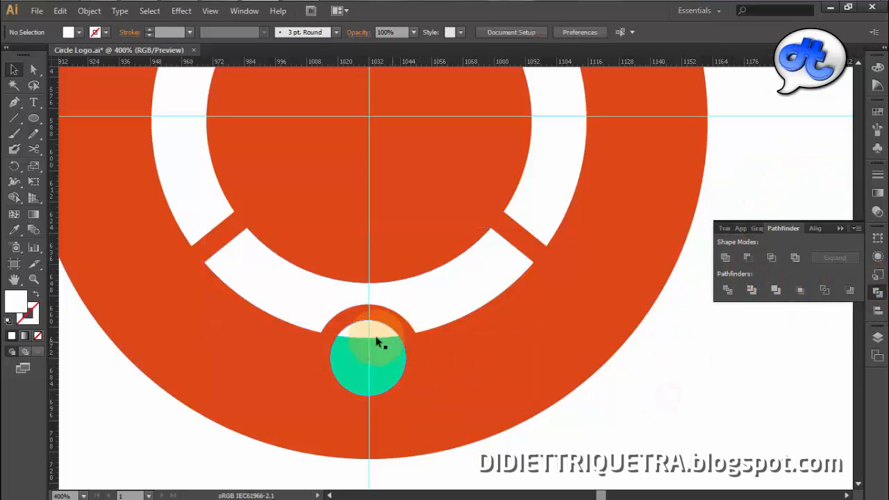
Ungroup the notched lower arc and delete the leftover white sliver covering the top of the green disc
{"action": "left_click", "coordinate": [373, 335]}
{"action": "right_click", "coordinate": [374, 334]}
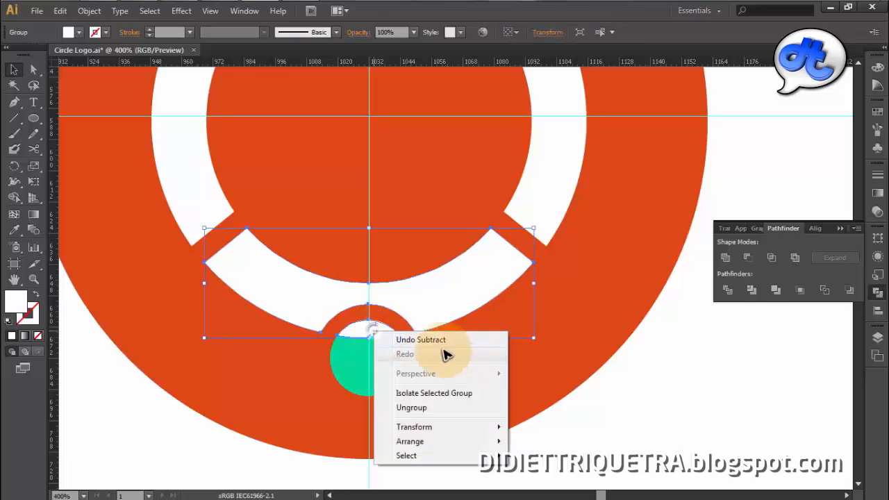
{"action": "left_click", "coordinate": [617, 402]}
{"action": "scroll", "coordinate": [473, 357], "scroll_direction": "up", "scroll_amount": 1}
{"action": "left_click", "coordinate": [387, 257]}
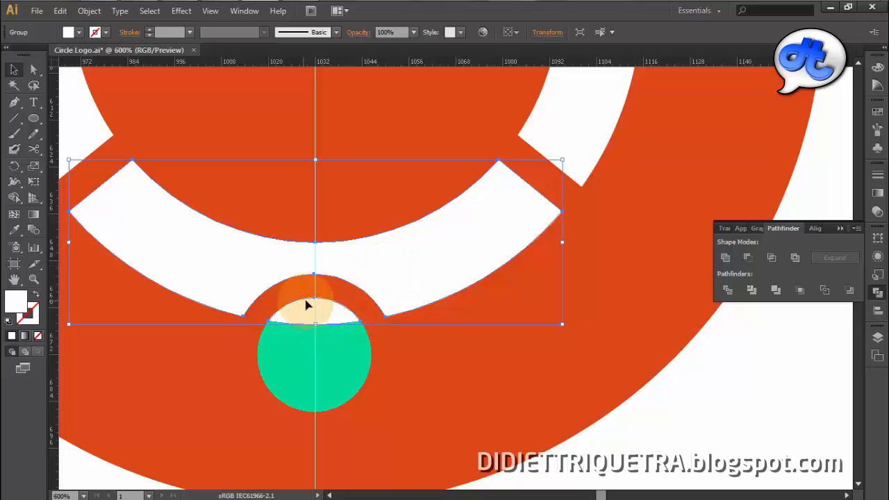
{"action": "right_click", "coordinate": [426, 287]}
{"action": "left_click", "coordinate": [466, 351]}
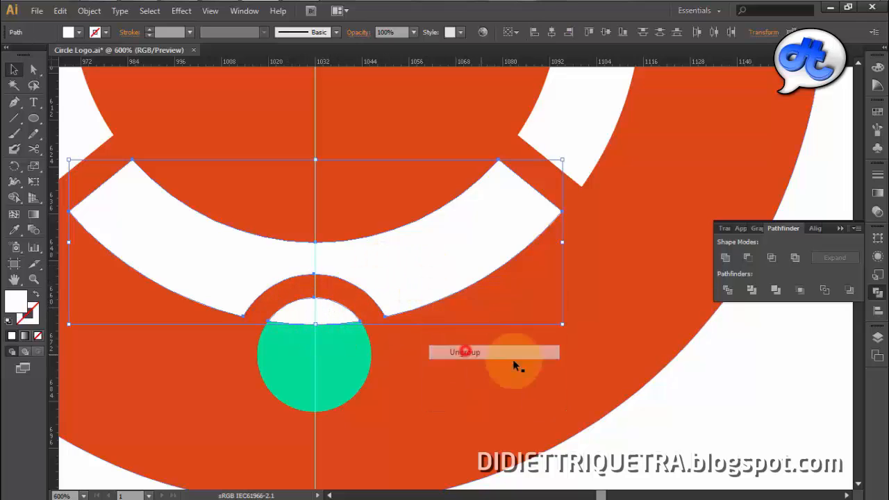
{"action": "left_click", "coordinate": [430, 355]}
{"action": "left_click", "coordinate": [343, 318]}
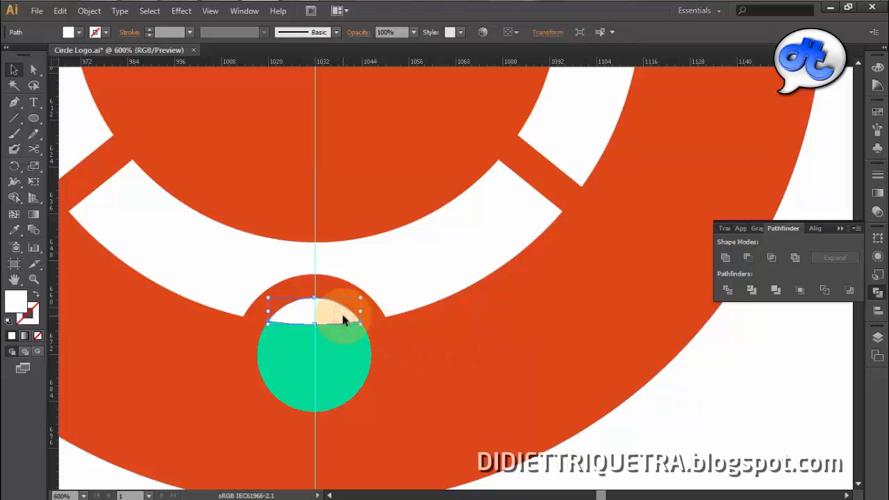
{"action": "key", "text": "Delete"}
{"action": "left_click", "coordinate": [665, 426]}
Set the green disc's fill colour to white FFFFFF
{"action": "left_click", "coordinate": [337, 357]}
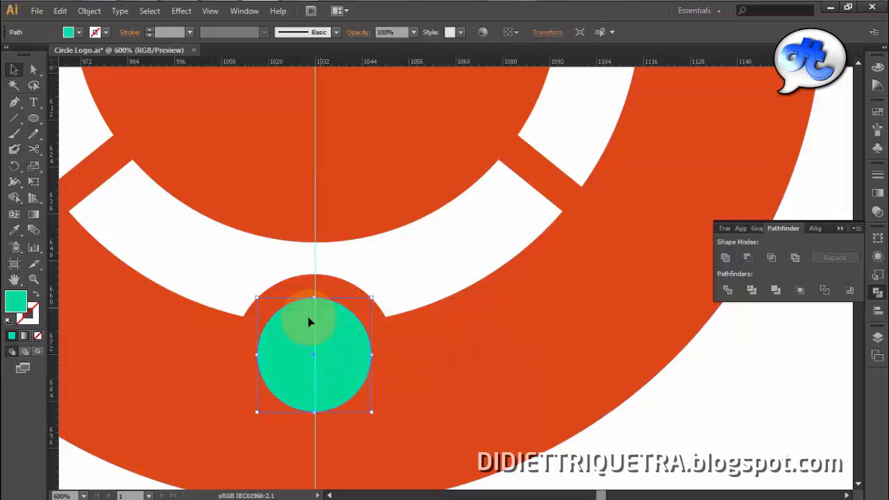
{"action": "left_click", "coordinate": [33, 307]}
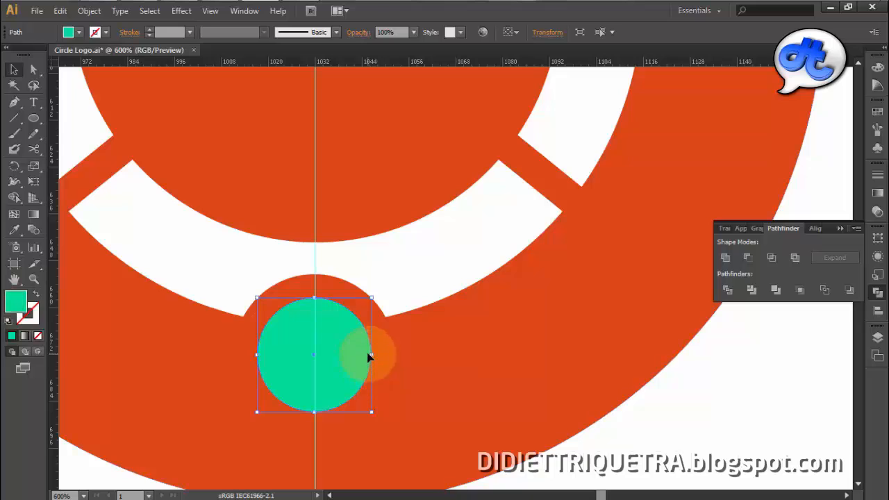
{"action": "double_click", "coordinate": [18, 304]}
{"action": "left_click_drag", "start_coordinate": [512, 334], "coordinate": [425, 255]}
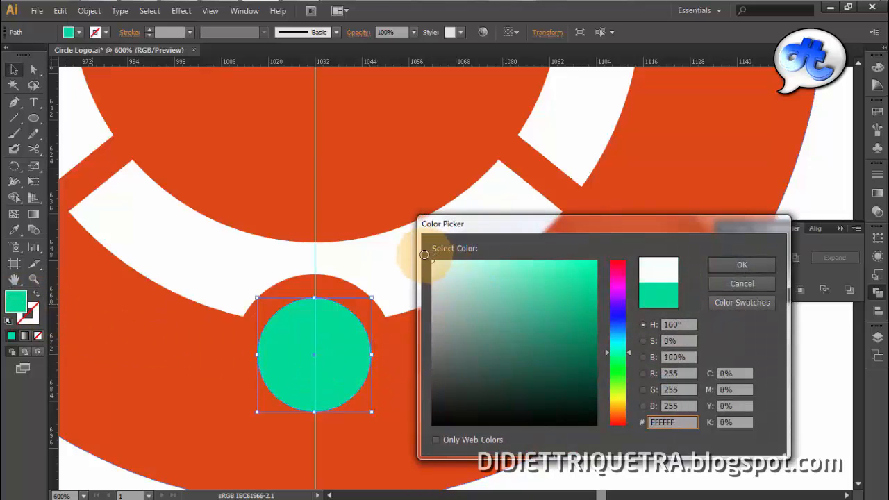
{"action": "left_click", "coordinate": [737, 265]}
{"action": "left_click", "coordinate": [752, 416]}
Compare the placement of the small circles in the reference Ubuntu logo with the redrawn one
{"action": "scroll", "coordinate": [319, 319], "scroll_direction": "down", "scroll_amount": 3}
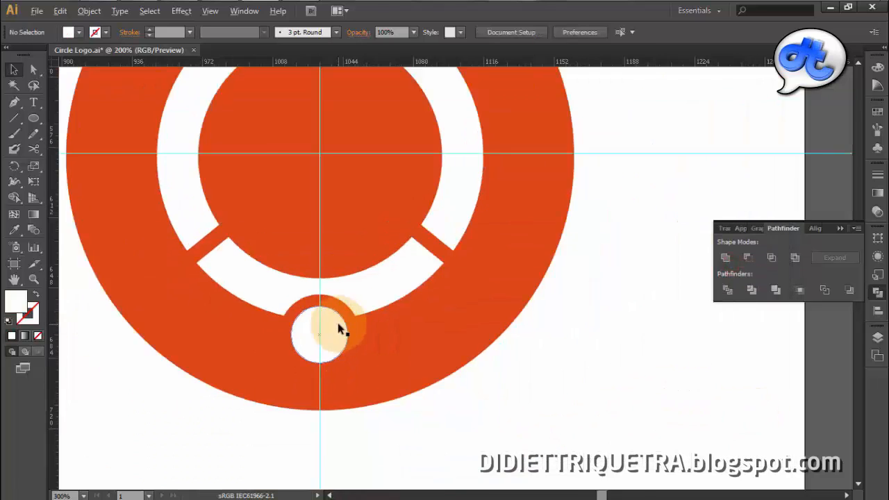
{"action": "left_click_drag", "start_coordinate": [431, 313], "coordinate": [438, 361]}
{"action": "scroll", "coordinate": [408, 321], "scroll_direction": "down", "scroll_amount": 1}
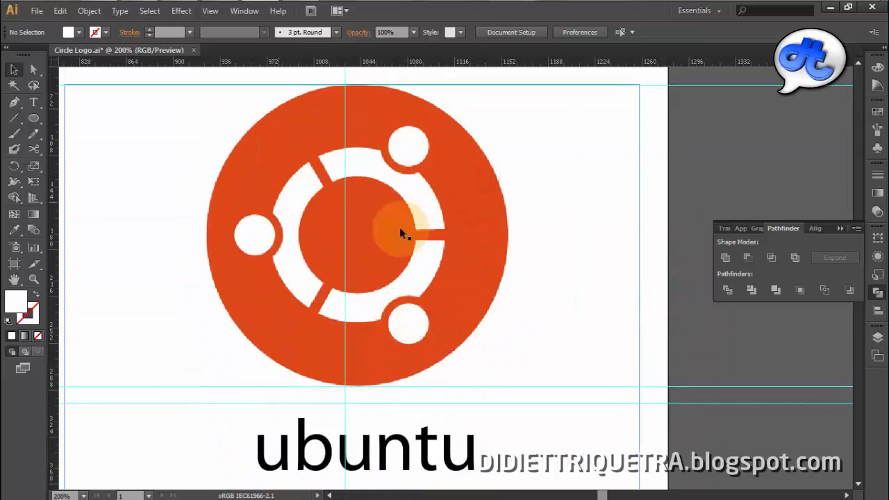
{"action": "left_click_drag", "start_coordinate": [433, 373], "coordinate": [468, 133]}
{"action": "left_click_drag", "start_coordinate": [465, 340], "coordinate": [465, 197]}
{"action": "left_click_drag", "start_coordinate": [492, 296], "coordinate": [473, 178]}
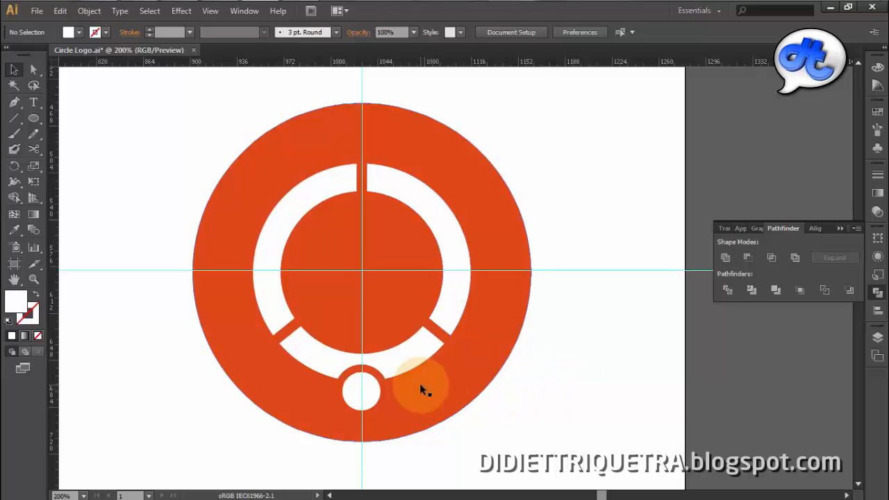
Undo the white fill, the sliver deletion, the ungrouping and the ring subtraction on the lower arc
{"action": "scroll", "coordinate": [420, 382], "scroll_direction": "up", "scroll_amount": 1}
{"action": "key", "text": "ctrl+z"}
{"action": "key", "text": "ctrl+z"}
{"action": "key", "text": "ctrl+z"}
{"action": "key", "text": "ctrl+z"}
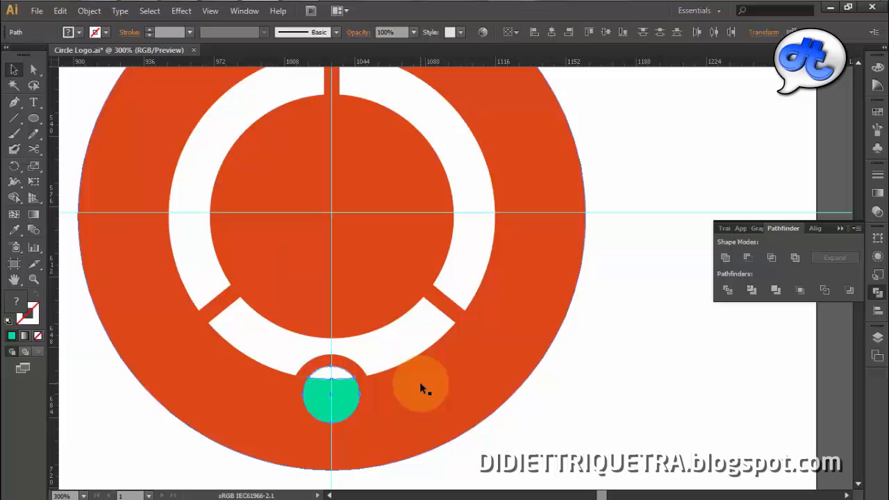
{"action": "left_click", "coordinate": [623, 421]}
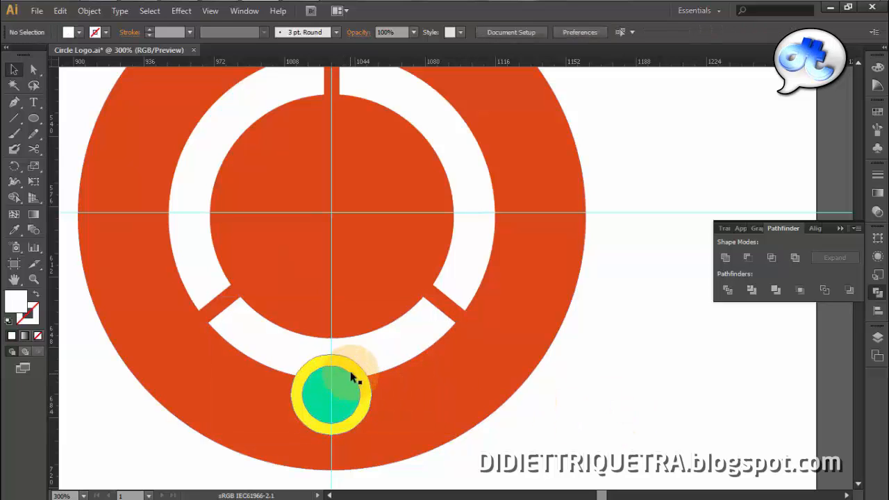
{"action": "left_click", "coordinate": [357, 373]}
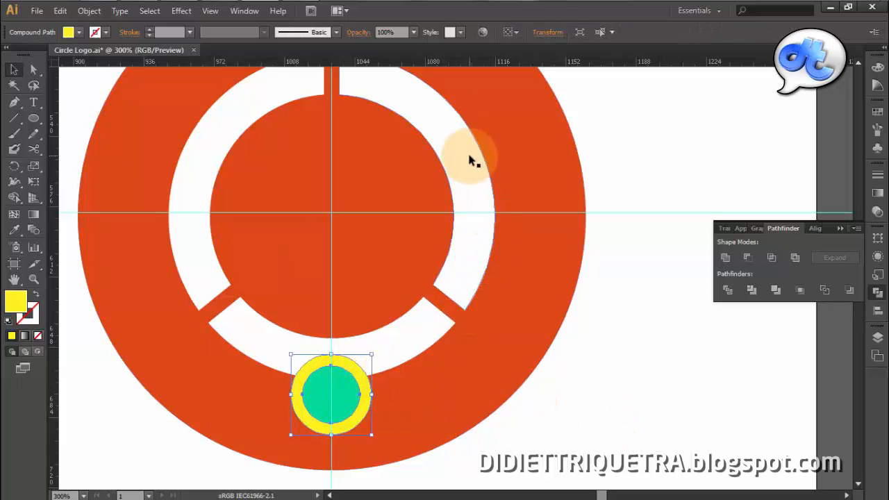
{"action": "left_click", "coordinate": [548, 432]}
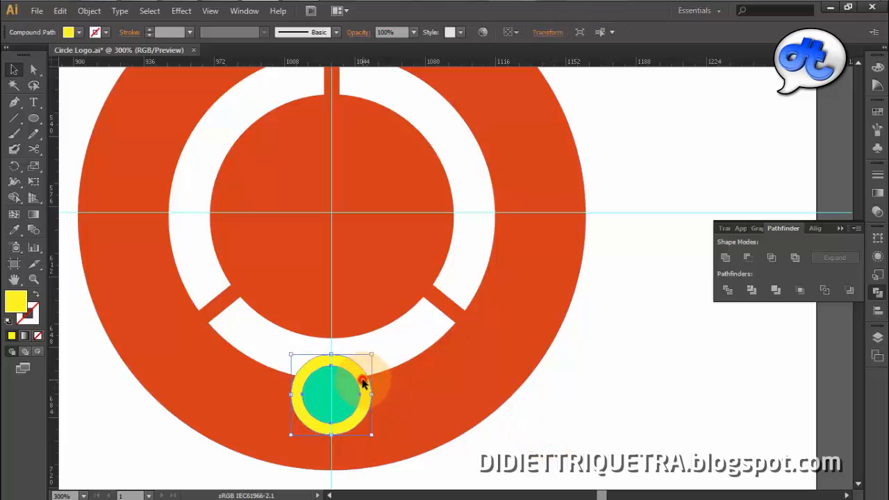
{"action": "scroll", "coordinate": [445, 377], "scroll_direction": "up", "scroll_amount": 1}
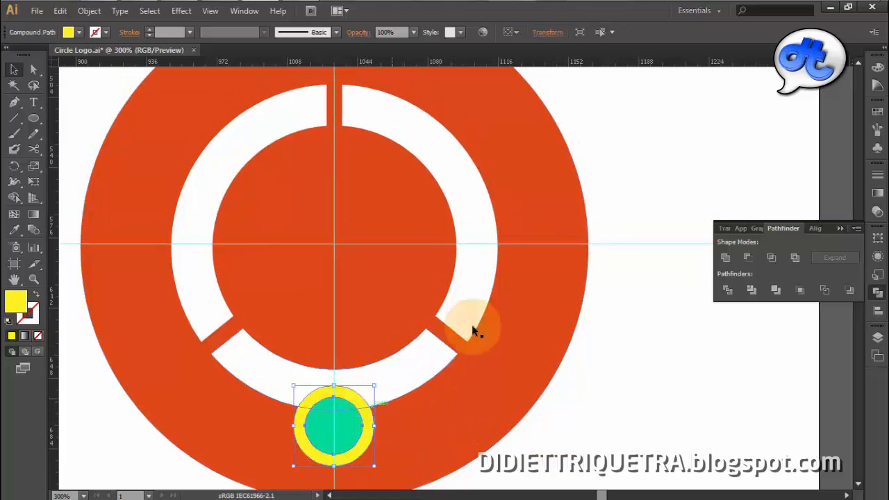
{"action": "left_click", "coordinate": [502, 226]}
{"action": "key", "text": "ctrl+z"}
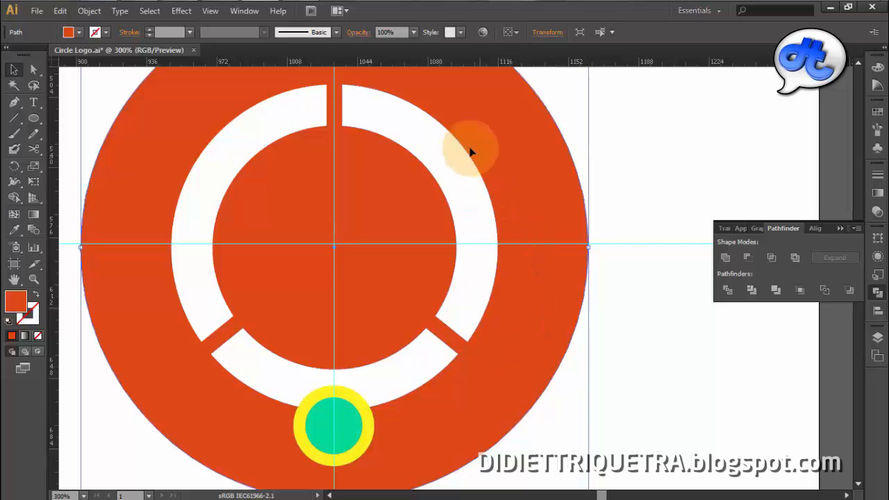
{"action": "left_click", "coordinate": [673, 395]}
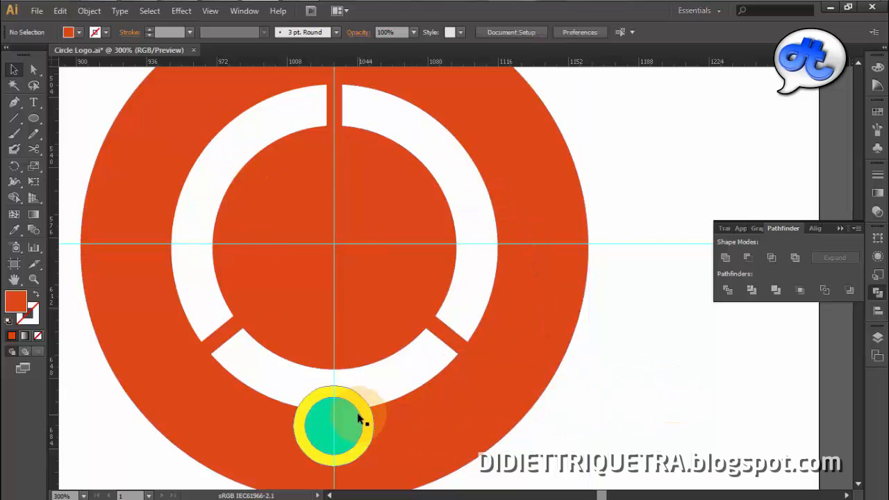
Draw a small yellow circle centred on the intersection of the two guides in the middle of the logo
{"action": "left_click", "coordinate": [381, 408]}
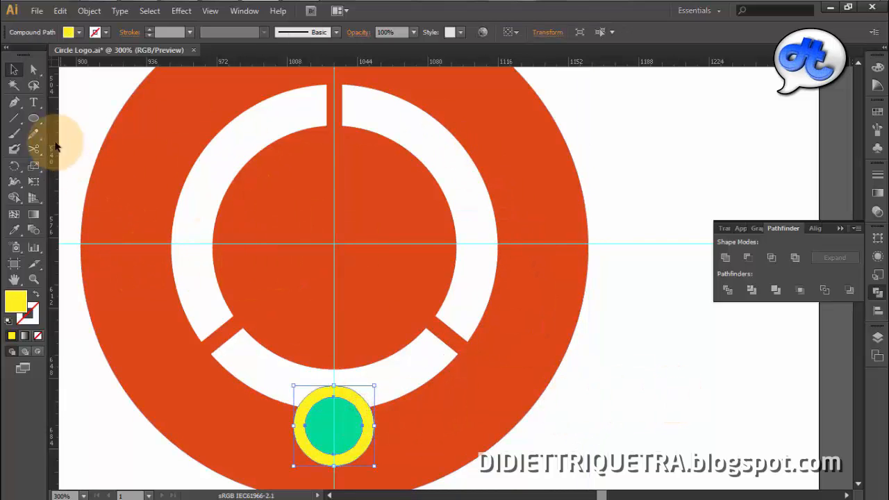
{"action": "left_click", "coordinate": [38, 120]}
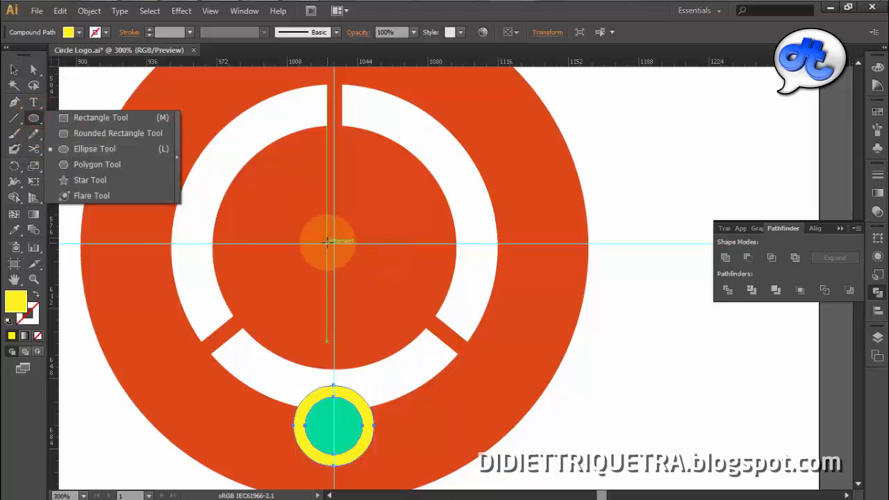
{"action": "left_click", "coordinate": [332, 242]}
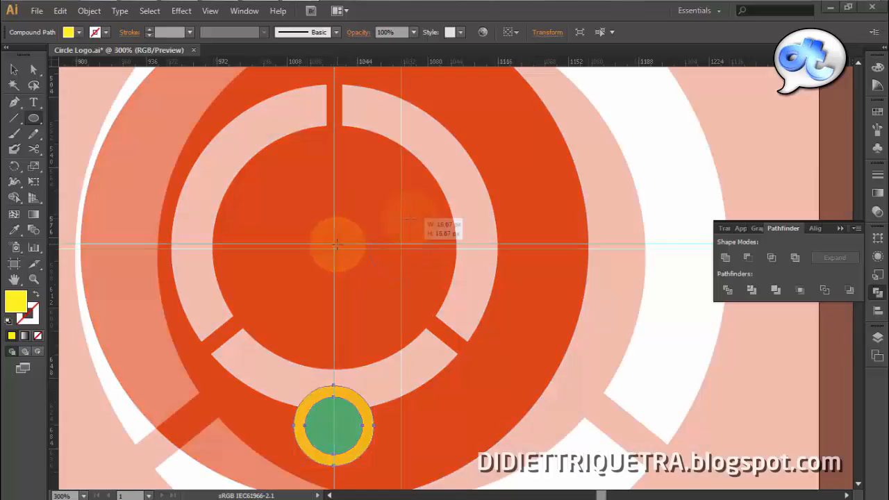
{"action": "left_click_drag", "start_coordinate": [413, 215], "coordinate": [406, 232]}
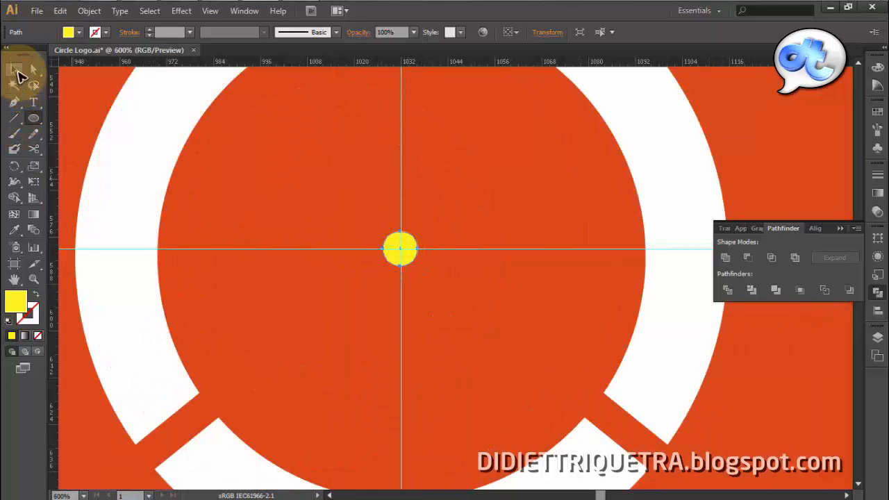
{"action": "left_click", "coordinate": [16, 73]}
{"action": "scroll", "coordinate": [302, 220], "scroll_direction": "down", "scroll_amount": 1}
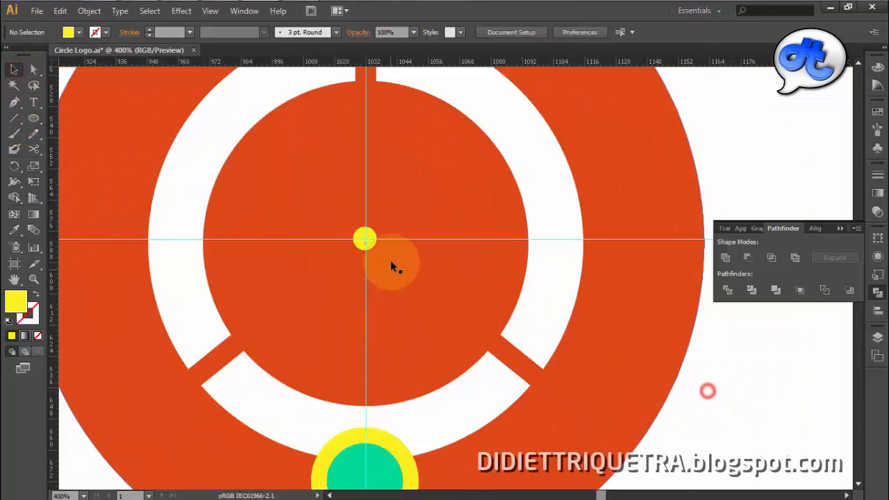
Make a copy of the small centre circle and the yellow ring together, rotated by 129°
{"action": "left_click", "coordinate": [369, 236]}
{"action": "left_click_drag", "start_coordinate": [406, 298], "coordinate": [396, 198]}
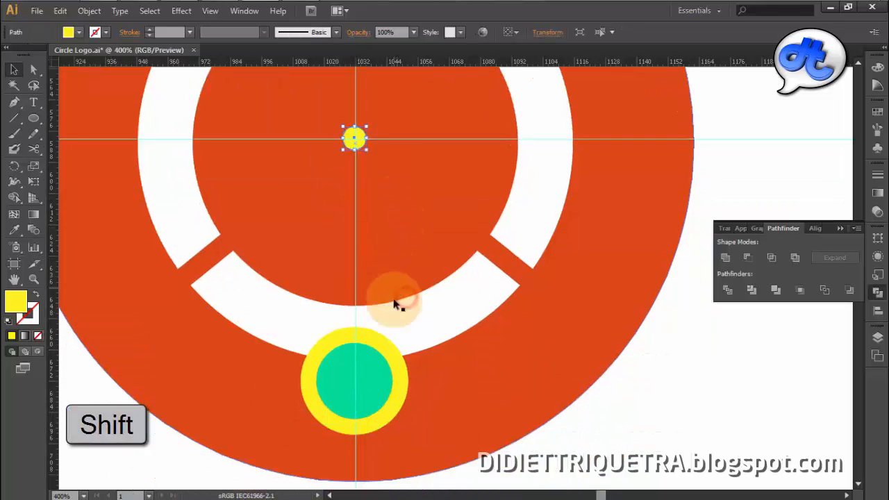
{"action": "right_click", "coordinate": [393, 357]}
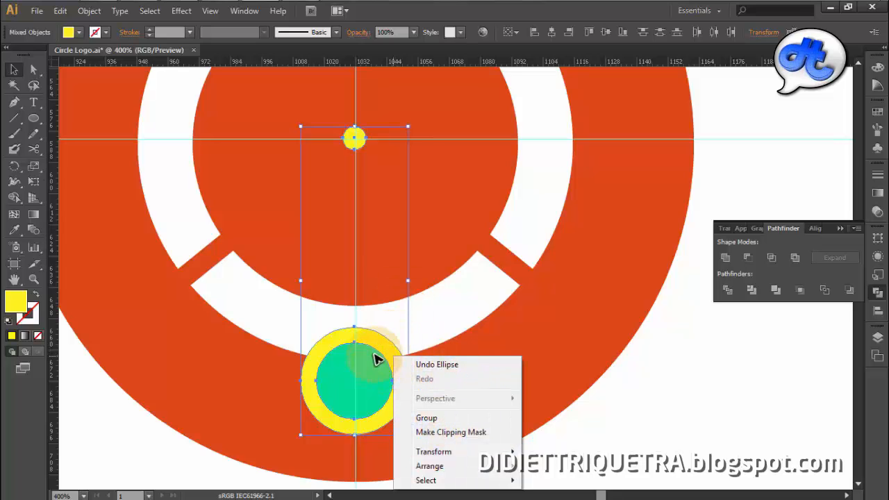
{"action": "right_click", "coordinate": [358, 146]}
{"action": "mouse_move", "coordinate": [393, 244]}
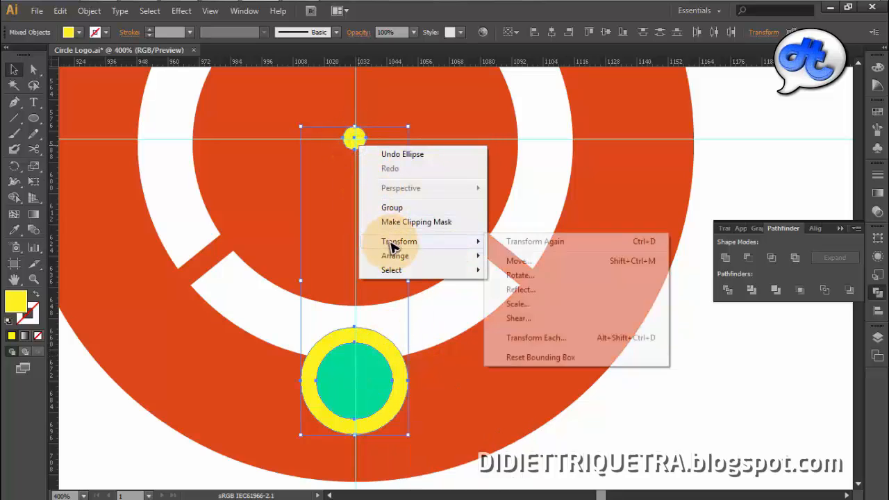
{"action": "left_click", "coordinate": [520, 276]}
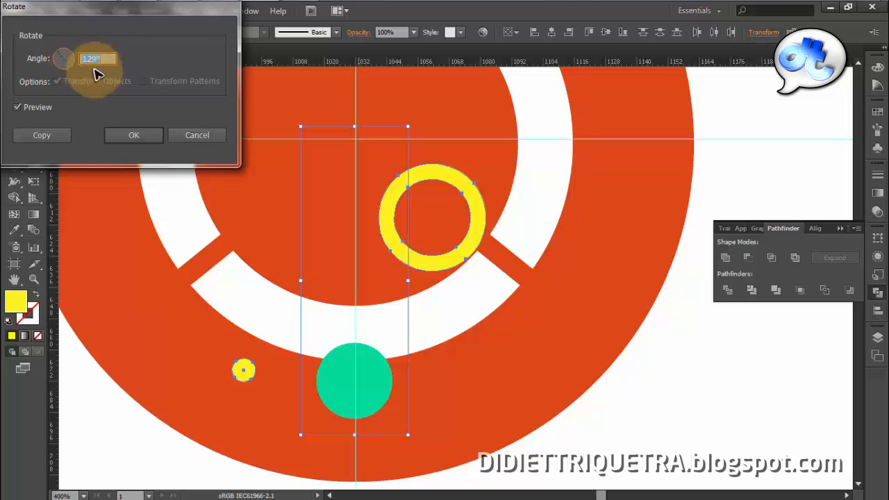
{"action": "left_click", "coordinate": [40, 136]}
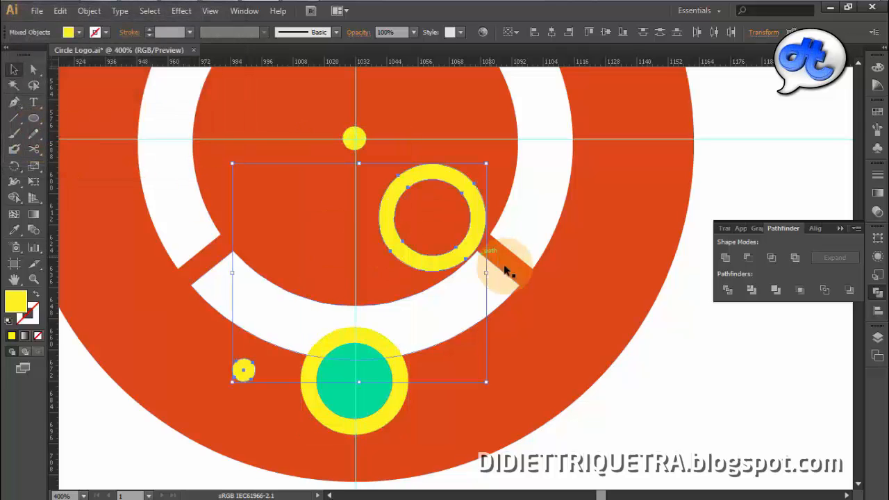
Move the rotated copy so its small circle lies on the guide intersection and its ring sits on the upper-right arc
{"action": "left_click_drag", "start_coordinate": [542, 299], "coordinate": [469, 376]}
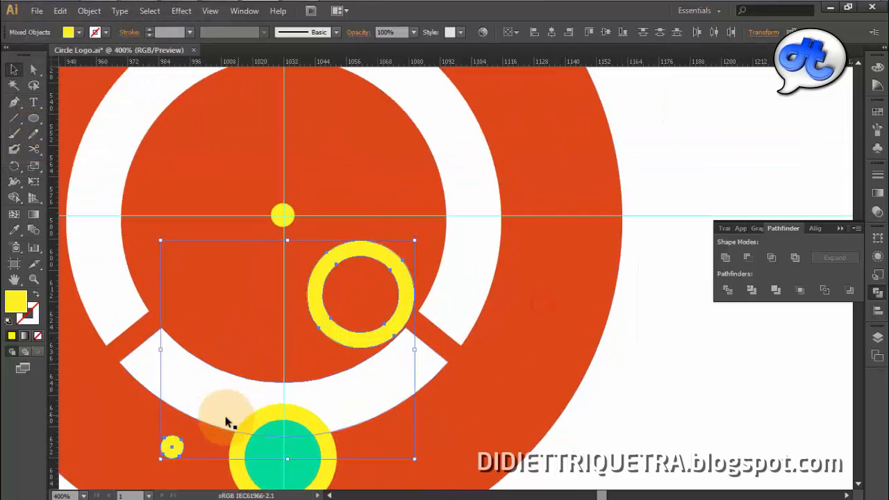
{"action": "left_click_drag", "start_coordinate": [171, 447], "coordinate": [282, 215]}
{"action": "scroll", "coordinate": [620, 387], "scroll_direction": "down", "scroll_amount": 1}
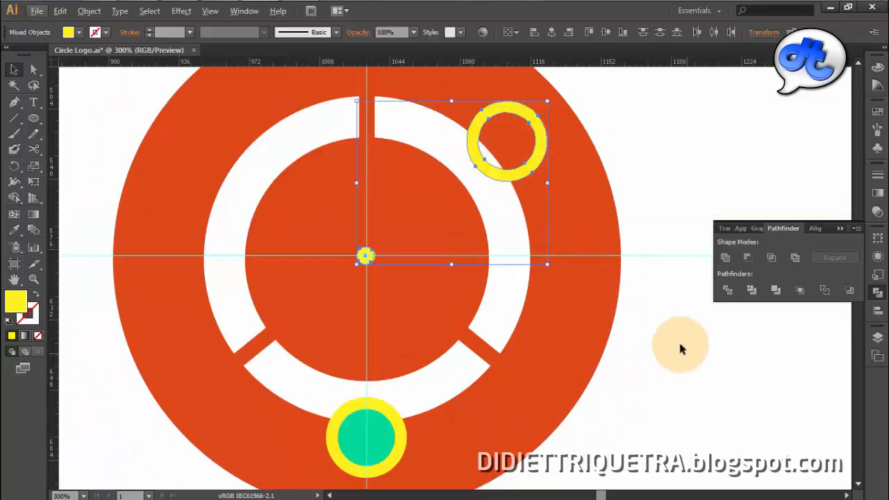
Create a reflected copy of the upper-right ring and its small centre circle across the vertical axis
{"action": "right_click", "coordinate": [488, 168]}
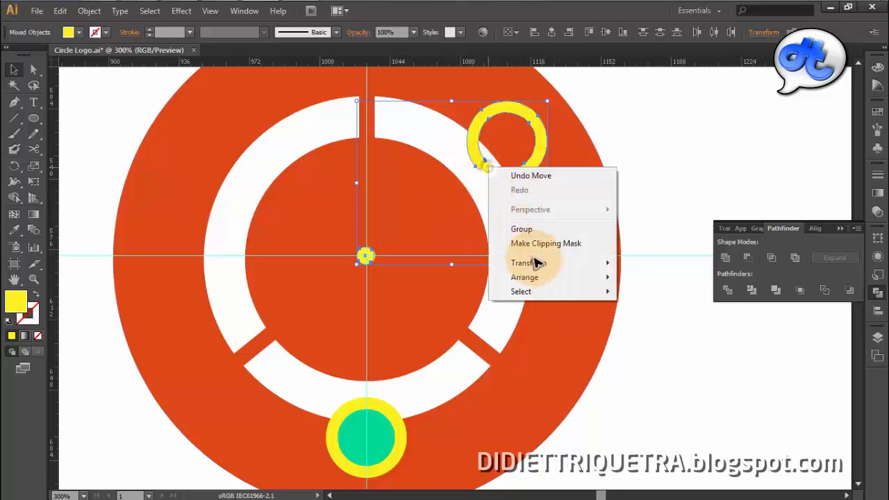
{"action": "left_click", "coordinate": [531, 262]}
{"action": "left_click", "coordinate": [666, 312]}
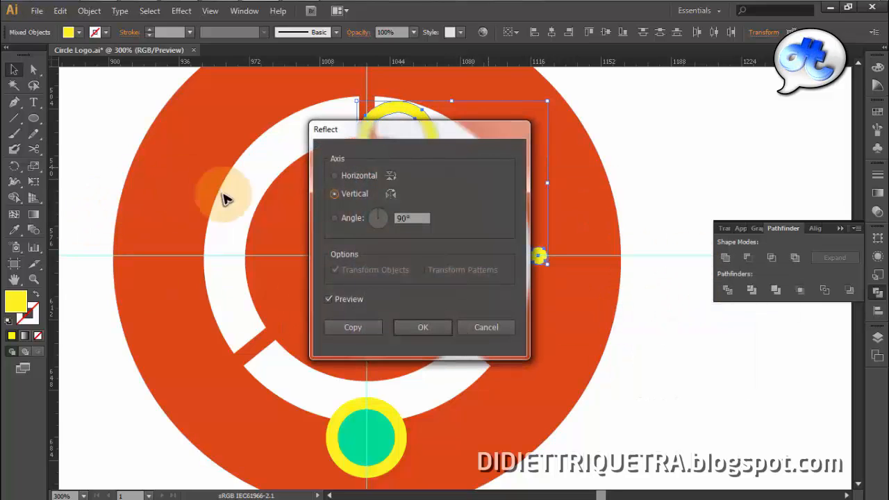
{"action": "left_click", "coordinate": [353, 327]}
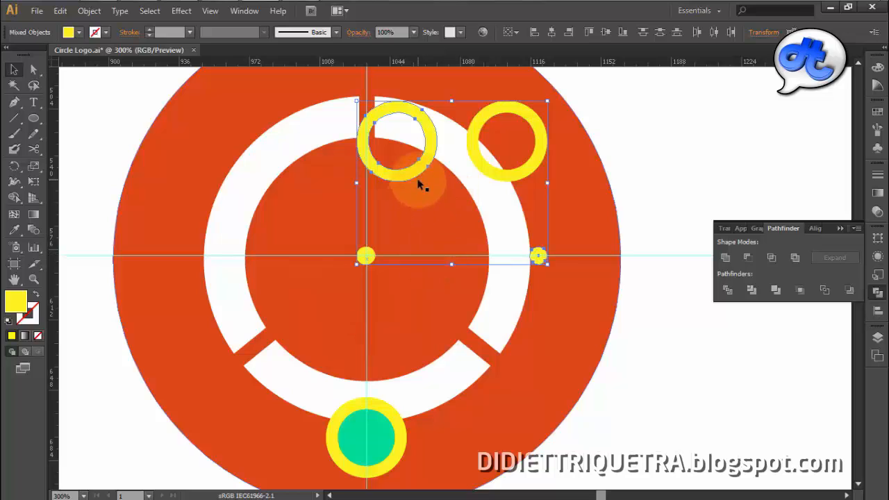
Move the reflected copy so its small circle is centred on the guide intersection and its ring sits on the upper-left arc
{"action": "left_click_drag", "start_coordinate": [539, 260], "coordinate": [420, 273]}
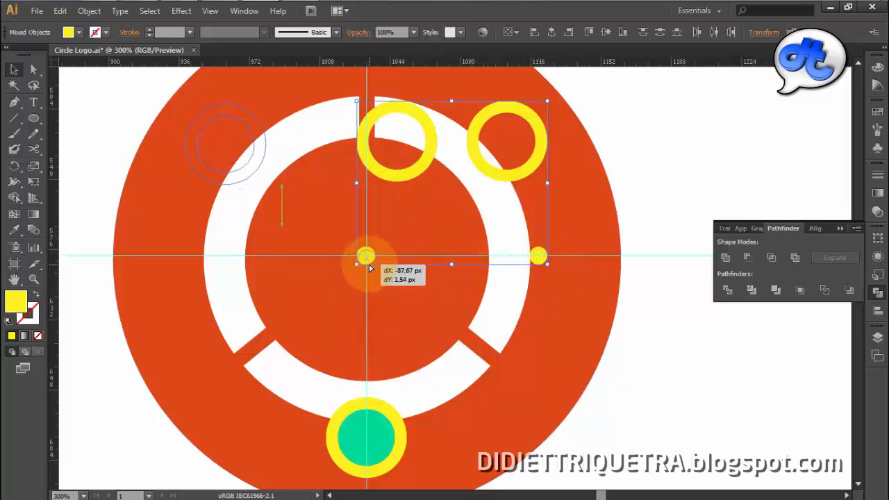
{"action": "mouse_move", "coordinate": [366, 264]}
{"action": "left_mouse_down"}
{"action": "mouse_move", "coordinate": [357, 250]}
{"action": "mouse_move", "coordinate": [369, 257]}
{"action": "left_mouse_up"}
{"action": "scroll", "coordinate": [368, 259], "scroll_direction": "up", "scroll_amount": 3}
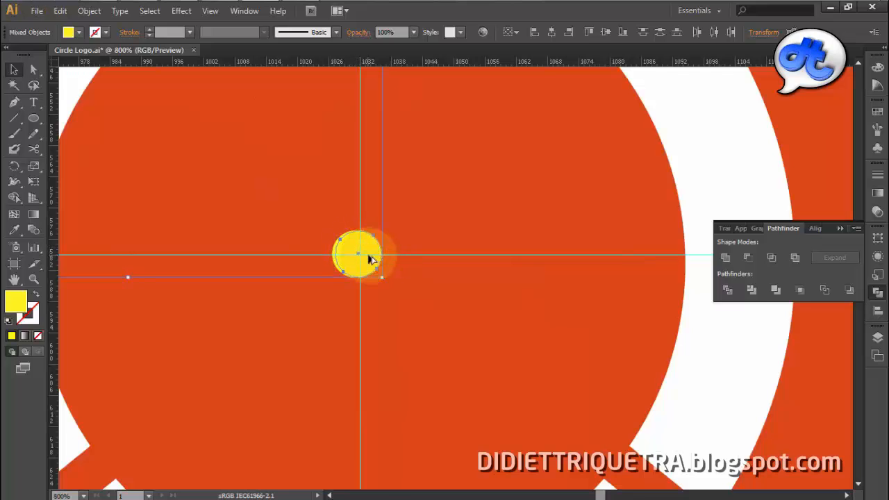
{"action": "scroll", "coordinate": [371, 258], "scroll_direction": "down", "scroll_amount": 3}
{"action": "scroll", "coordinate": [372, 260], "scroll_direction": "up", "scroll_amount": 7}
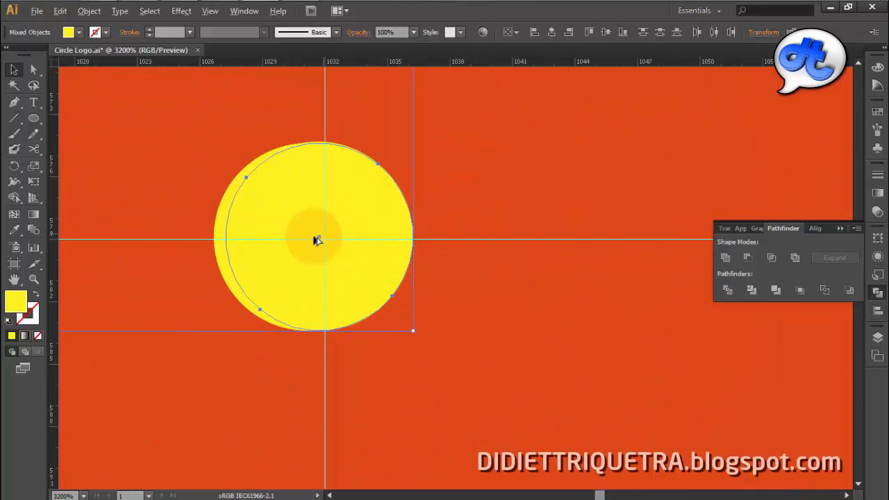
{"action": "left_click_drag", "start_coordinate": [321, 240], "coordinate": [325, 242]}
{"action": "scroll", "coordinate": [375, 276], "scroll_direction": "down", "scroll_amount": 7}
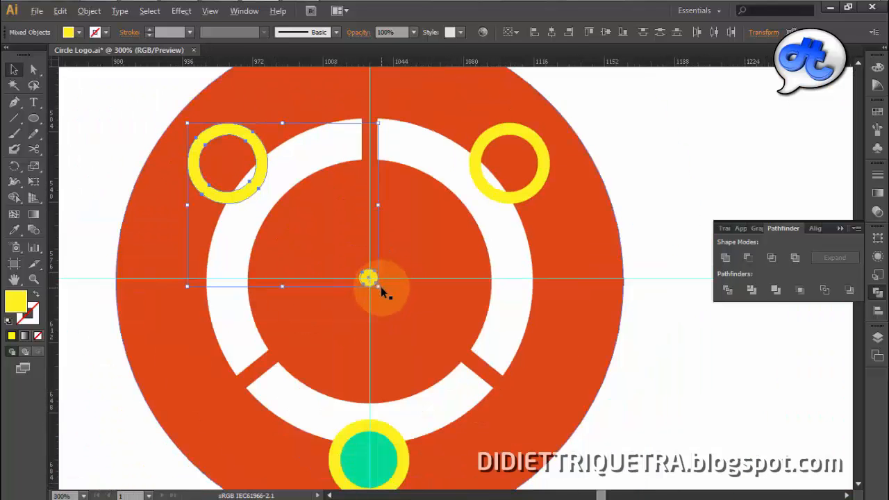
{"action": "left_click", "coordinate": [706, 388]}
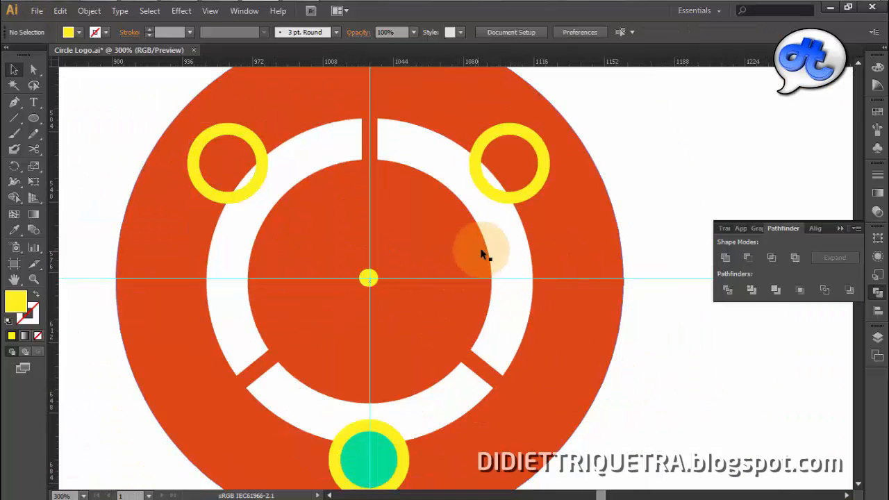
{"action": "left_click", "coordinate": [498, 241]}
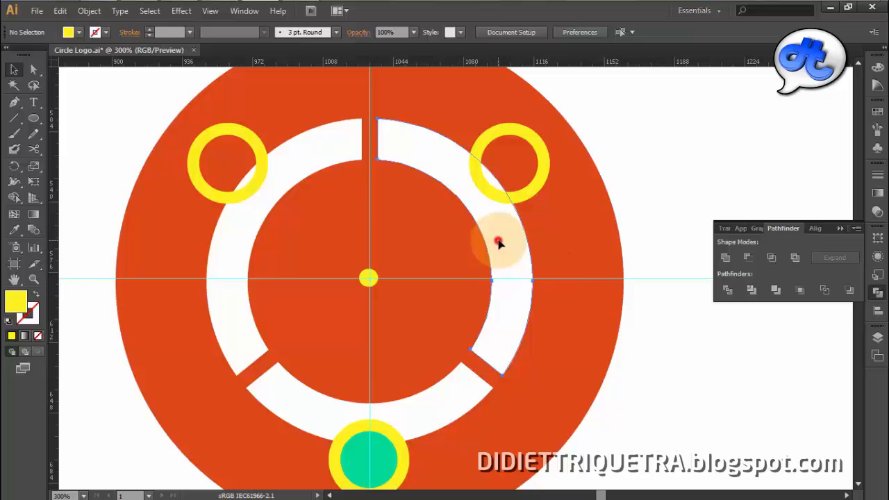
{"action": "left_click", "coordinate": [686, 368]}
{"action": "left_click_drag", "start_coordinate": [409, 461], "coordinate": [401, 461]}
{"action": "key", "text": "ctrl+z"}
{"action": "left_click", "coordinate": [619, 454]}
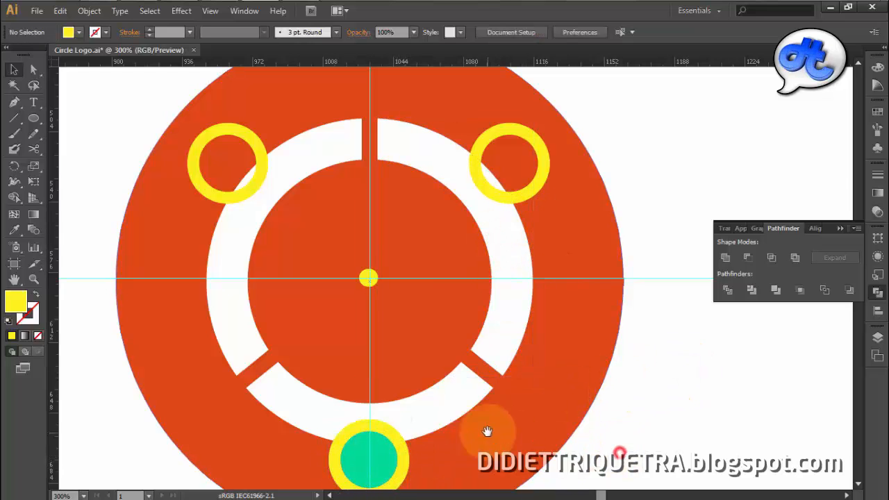
Change the fill colour of the green disc inside the lower yellow ring to white
{"action": "left_click_drag", "start_coordinate": [487, 432], "coordinate": [500, 331]}
{"action": "left_click", "coordinate": [398, 363]}
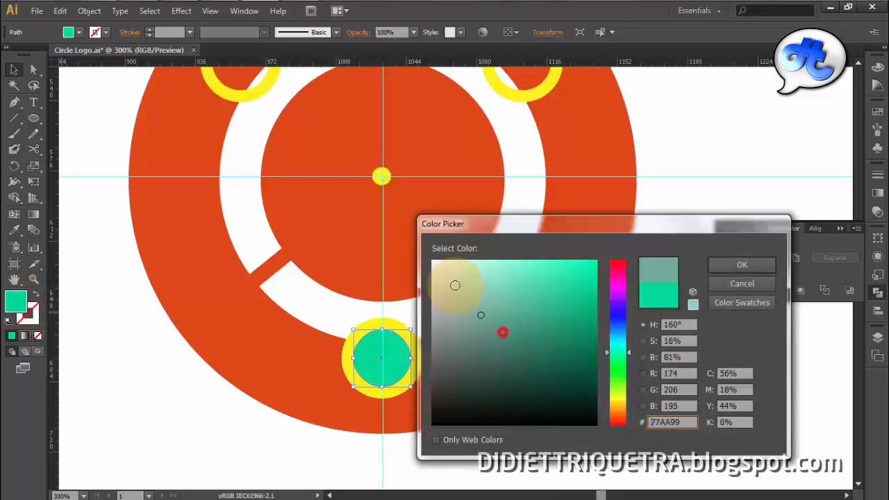
{"action": "left_click", "coordinate": [433, 262]}
{"action": "left_click", "coordinate": [733, 265]}
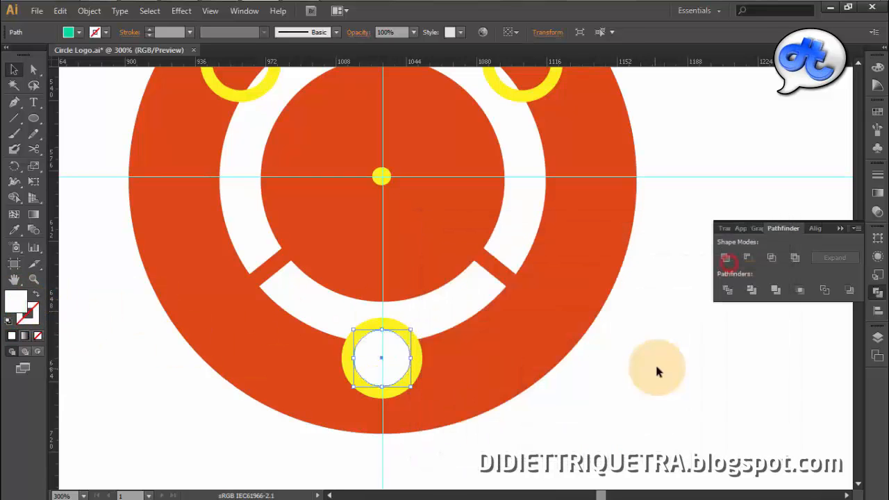
Place a copy of the white disc inside the upper-right yellow ring
{"action": "left_click", "coordinate": [655, 362]}
{"action": "left_click_drag", "start_coordinate": [393, 369], "coordinate": [518, 136]}
{"action": "left_click_drag", "start_coordinate": [590, 143], "coordinate": [461, 398]}
{"action": "left_click", "coordinate": [382, 394]}
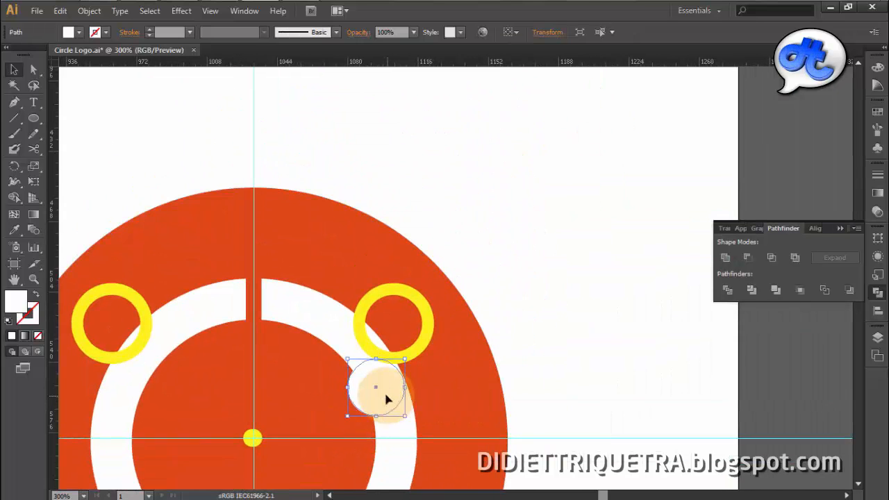
{"action": "left_click_drag", "start_coordinate": [378, 391], "coordinate": [394, 323]}
Fine-tune the white disc's position so it sits centred inside the upper-right yellow ring
{"action": "key", "text": "ctrl+plus"}
{"action": "scroll", "coordinate": [394, 335], "scroll_direction": "up", "scroll_amount": 2}
{"action": "scroll", "coordinate": [393, 325], "scroll_direction": "down", "scroll_amount": 2}
{"action": "scroll", "coordinate": [392, 328], "scroll_direction": "up", "scroll_amount": 3}
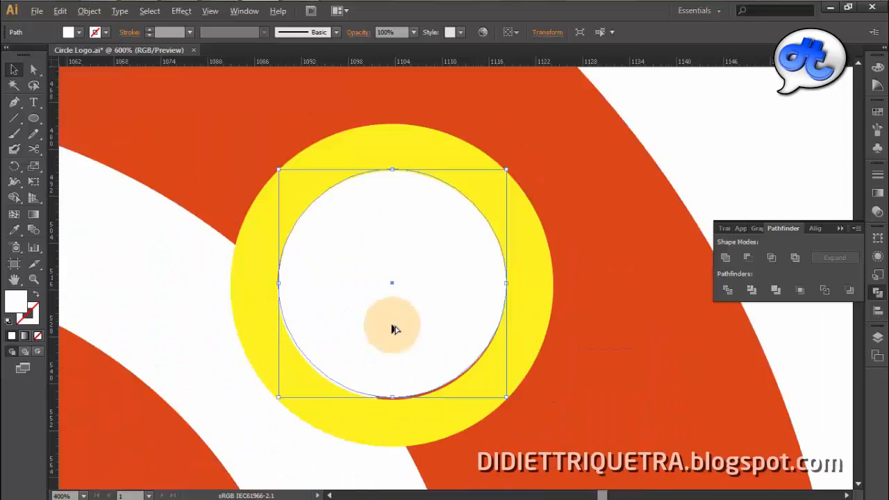
{"action": "left_click_drag", "start_coordinate": [392, 284], "coordinate": [394, 287]}
{"action": "scroll", "coordinate": [401, 310], "scroll_direction": "up", "scroll_amount": 2}
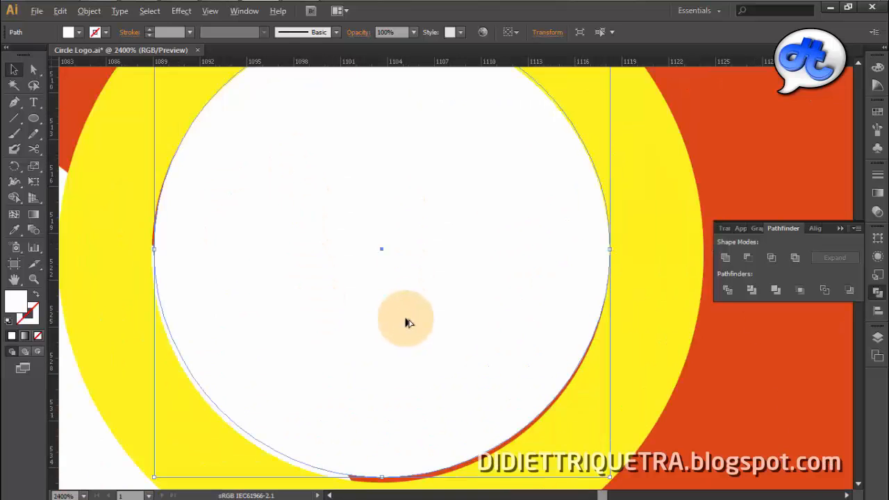
{"action": "key", "text": "alt+f"}
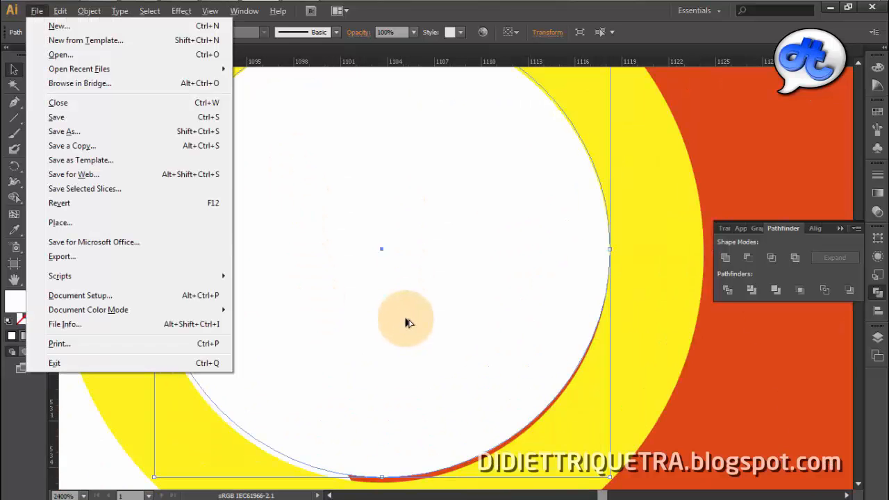
{"action": "key", "text": "Escape"}
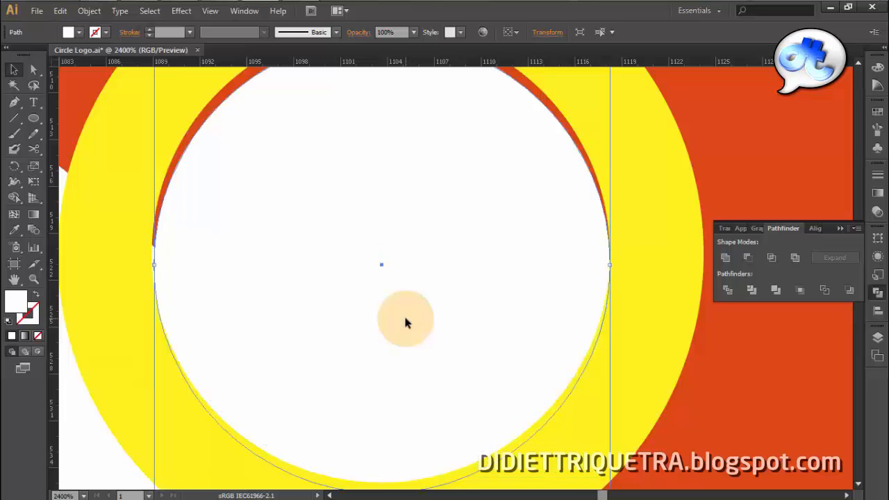
{"action": "scroll", "coordinate": [406, 325], "scroll_direction": "down", "scroll_amount": 3}
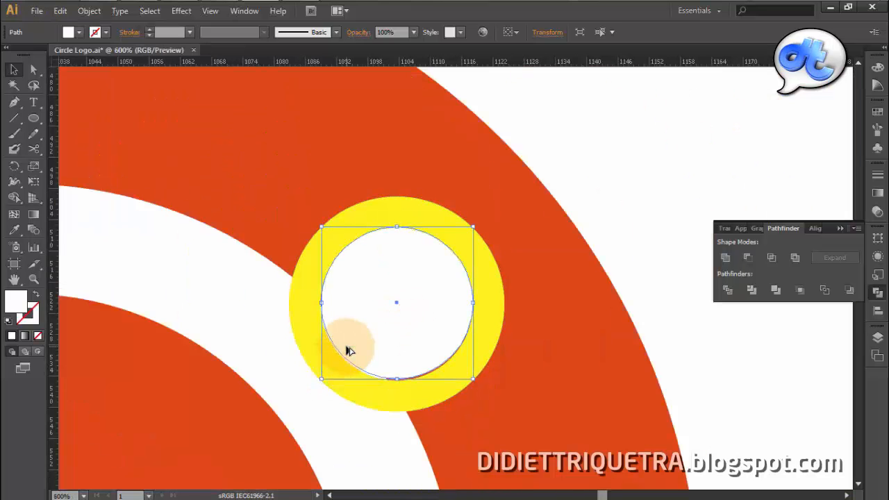
Place a copy of the white disc, horizontally aligned with the original, inside the upper-left yellow ring
{"action": "scroll", "coordinate": [346, 349], "scroll_direction": "down", "scroll_amount": 2}
{"action": "left_click_drag", "start_coordinate": [315, 361], "coordinate": [607, 339]}
{"action": "left_click_drag", "start_coordinate": [667, 309], "coordinate": [293, 308]}
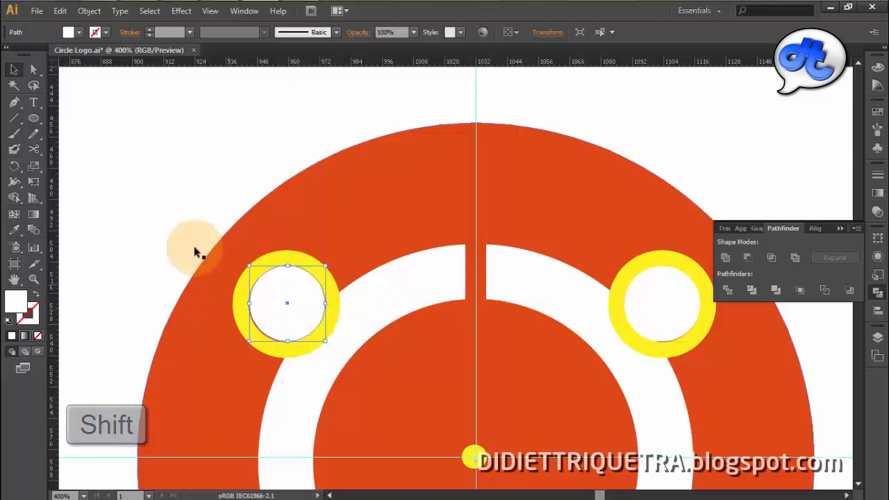
{"action": "left_click", "coordinate": [183, 226]}
{"action": "scroll", "coordinate": [302, 275], "scroll_direction": "down", "scroll_amount": 2}
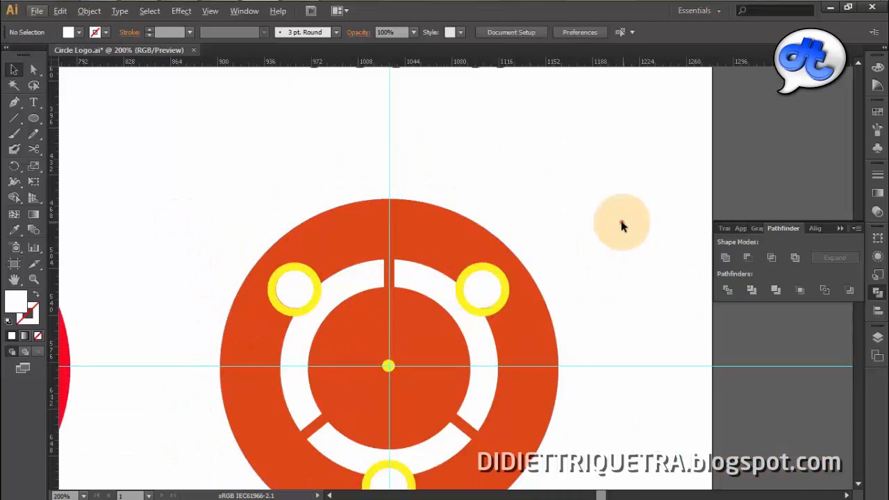
Subtract the upper-right yellow ring from the white right-hand arc segment with Minus Front
{"action": "left_click", "coordinate": [492, 348]}
{"action": "left_click_drag", "start_coordinate": [594, 418], "coordinate": [586, 355]}
{"action": "scroll", "coordinate": [510, 260], "scroll_direction": "up", "scroll_amount": 2}
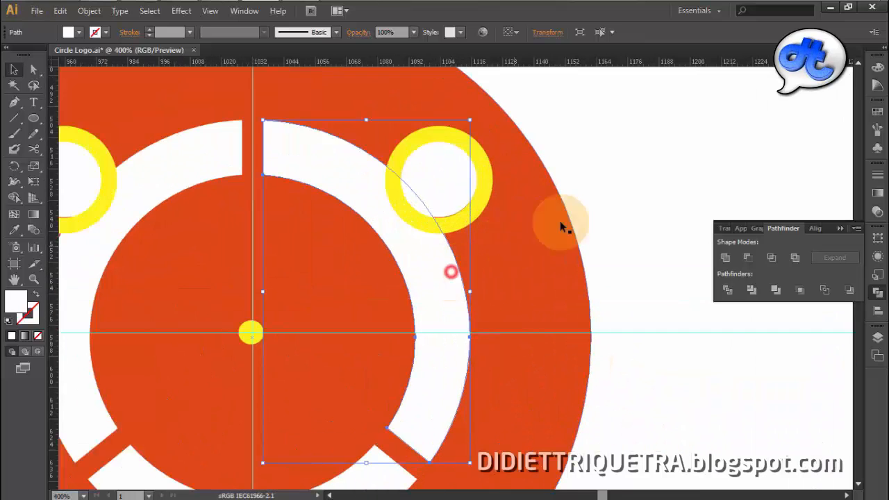
{"action": "left_click", "coordinate": [666, 171]}
{"action": "left_click", "coordinate": [452, 271]}
{"action": "left_click", "coordinate": [479, 209], "text": "shift"}
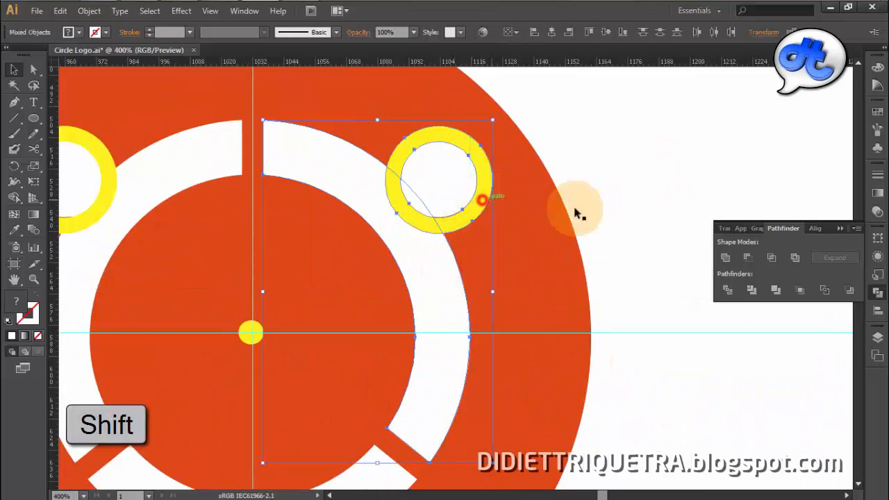
{"action": "left_click", "coordinate": [748, 258]}
{"action": "left_click", "coordinate": [646, 191]}
Subtract the upper-left yellow ring from the white left-hand arc segment with Minus Front
{"action": "left_click_drag", "start_coordinate": [293, 275], "coordinate": [488, 272]}
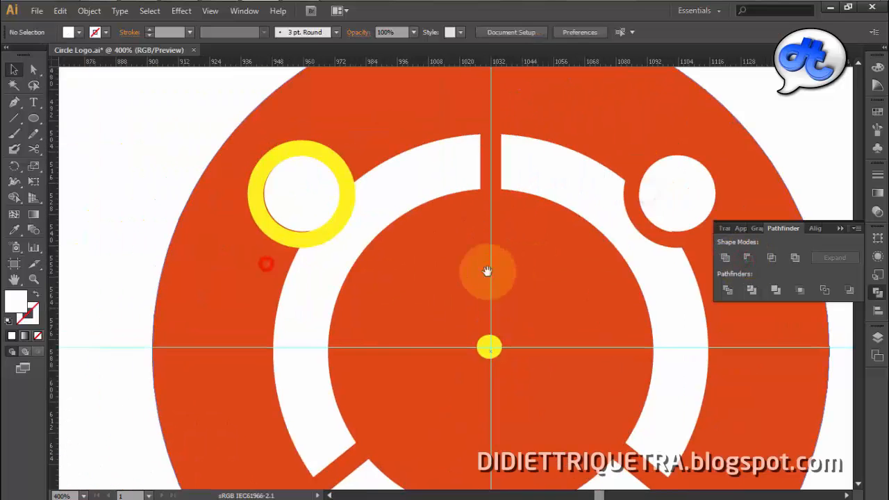
{"action": "left_click", "coordinate": [431, 180]}
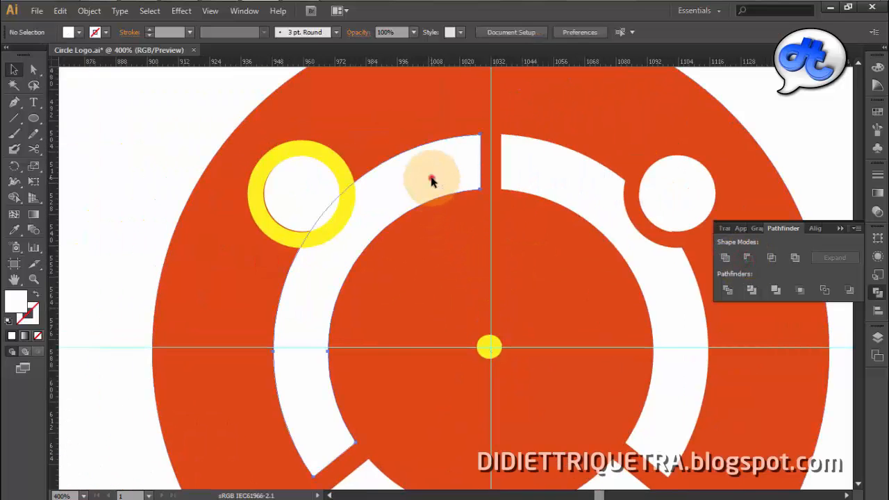
{"action": "left_click", "coordinate": [261, 167], "text": "shift"}
{"action": "left_click", "coordinate": [747, 258]}
Subtract the lower yellow ring from the white bottom arc segment with Minus Front
{"action": "left_click_drag", "start_coordinate": [503, 306], "coordinate": [485, 166]}
{"action": "left_click", "coordinate": [529, 383]}
{"action": "left_click", "coordinate": [515, 446], "text": "shift"}
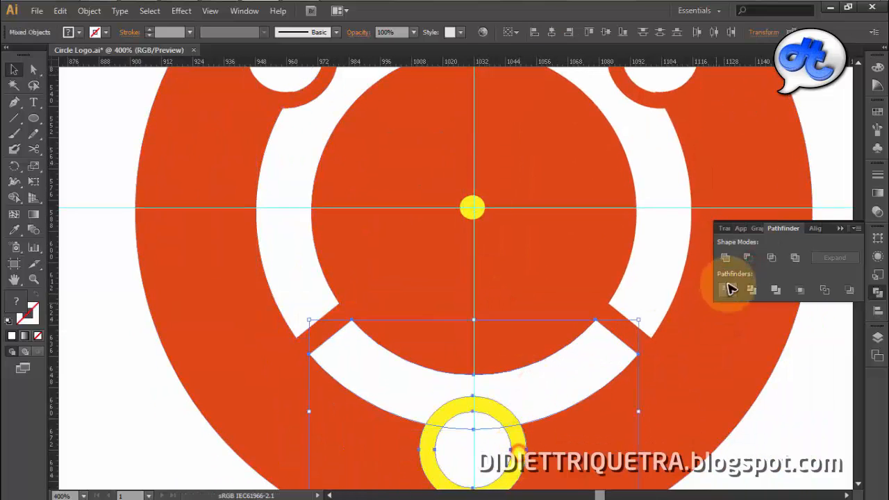
{"action": "left_click", "coordinate": [746, 257]}
{"action": "scroll", "coordinate": [554, 312], "scroll_direction": "down", "scroll_amount": 3}
{"action": "scroll", "coordinate": [551, 311], "scroll_direction": "up", "scroll_amount": 2}
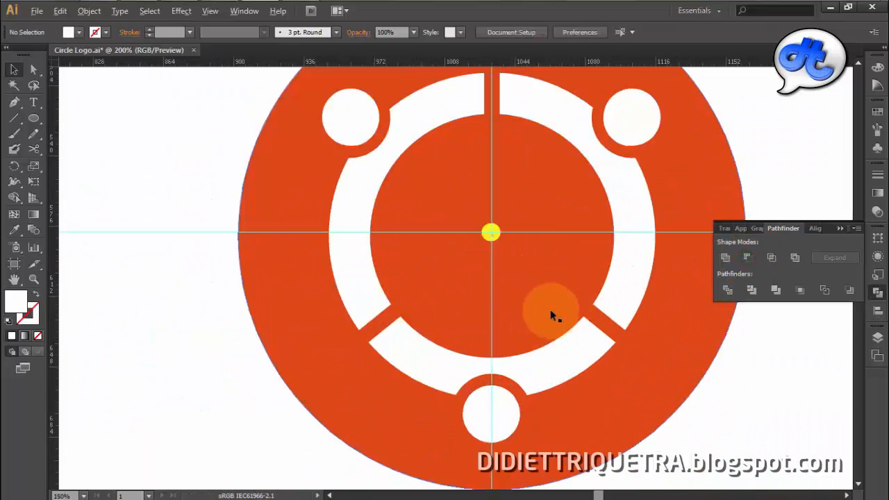
Delete the small yellow circles marking the centre of the Ubuntu logo
{"action": "left_click", "coordinate": [490, 236]}
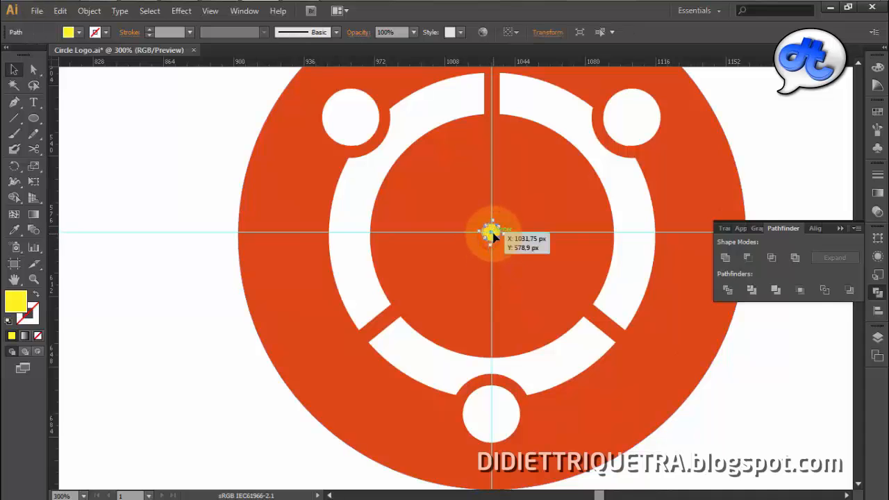
{"action": "scroll", "coordinate": [493, 236], "scroll_direction": "up", "scroll_amount": 2}
{"action": "key", "text": "ctrl+shift+a"}
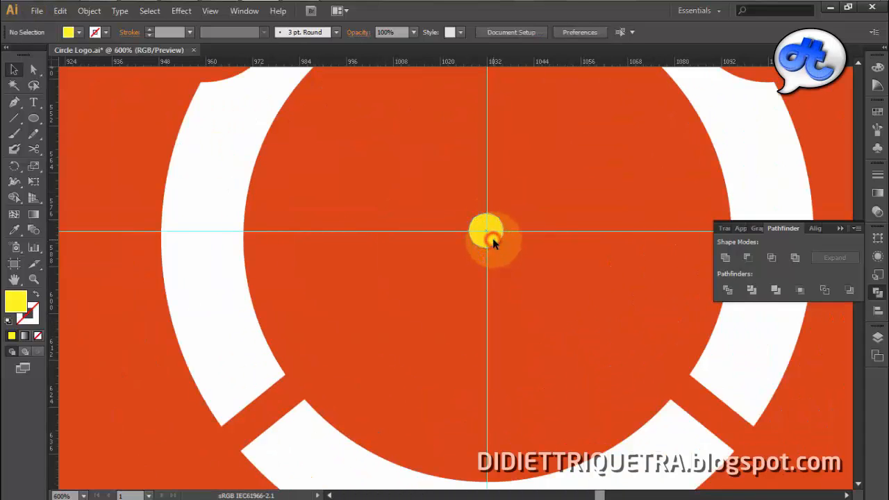
{"action": "double_click", "coordinate": [493, 240]}
{"action": "double_click", "coordinate": [506, 253]}
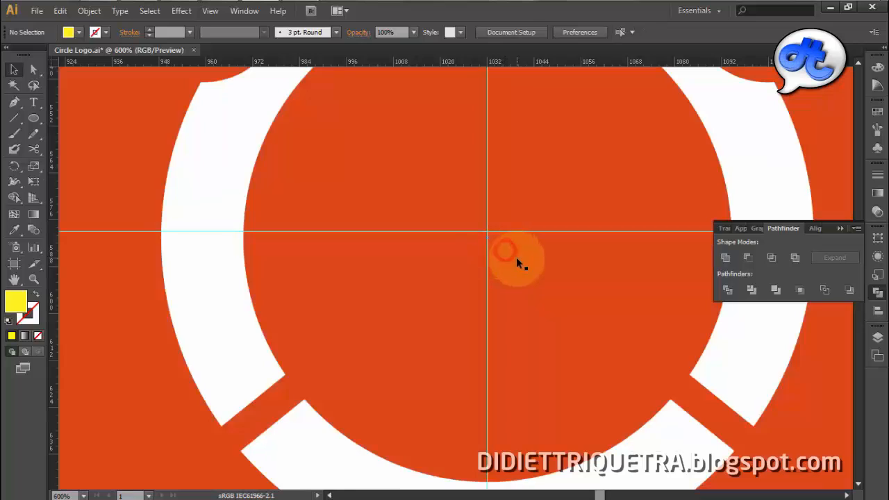
{"action": "left_click", "coordinate": [517, 258]}
{"action": "scroll", "coordinate": [518, 259], "scroll_direction": "down", "scroll_amount": 3}
{"action": "left_click", "coordinate": [725, 354]}
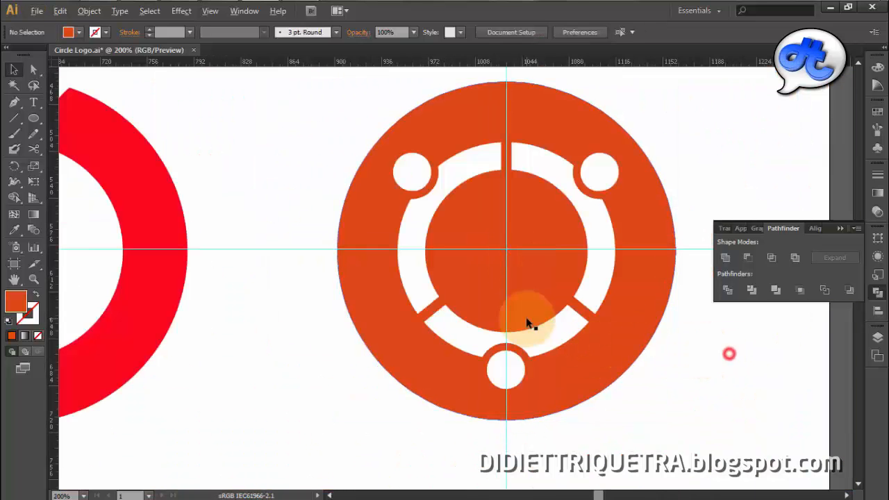
Hide the guides across the document
{"action": "scroll", "coordinate": [528, 324], "scroll_direction": "down", "scroll_amount": 2}
{"action": "left_click_drag", "start_coordinate": [586, 202], "coordinate": [471, 305]}
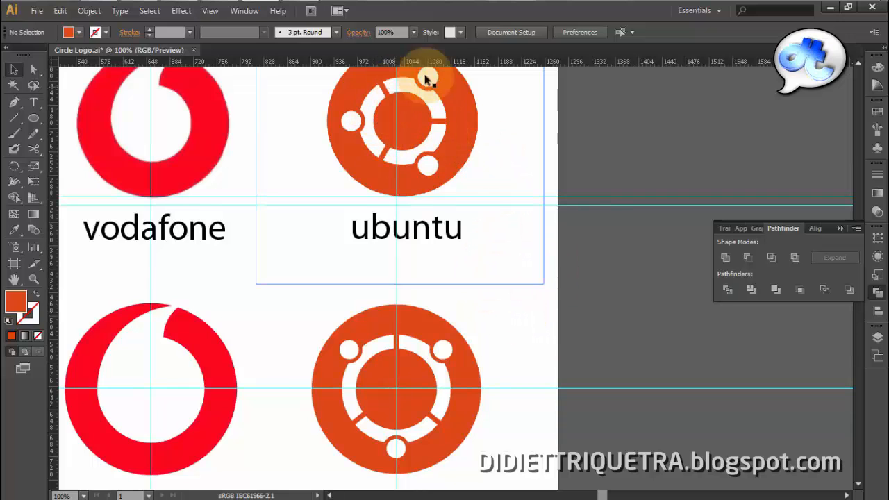
{"action": "left_click_drag", "start_coordinate": [509, 347], "coordinate": [516, 286]}
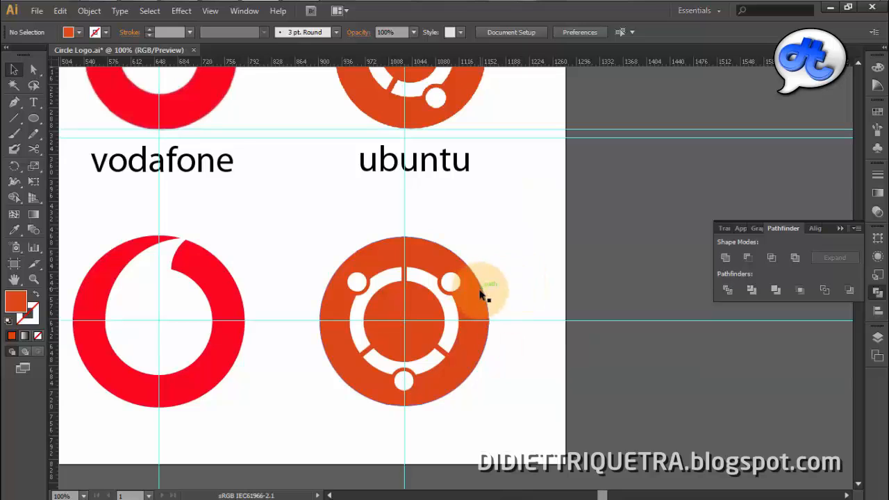
{"action": "left_click", "coordinate": [407, 298]}
{"action": "left_click", "coordinate": [449, 199]}
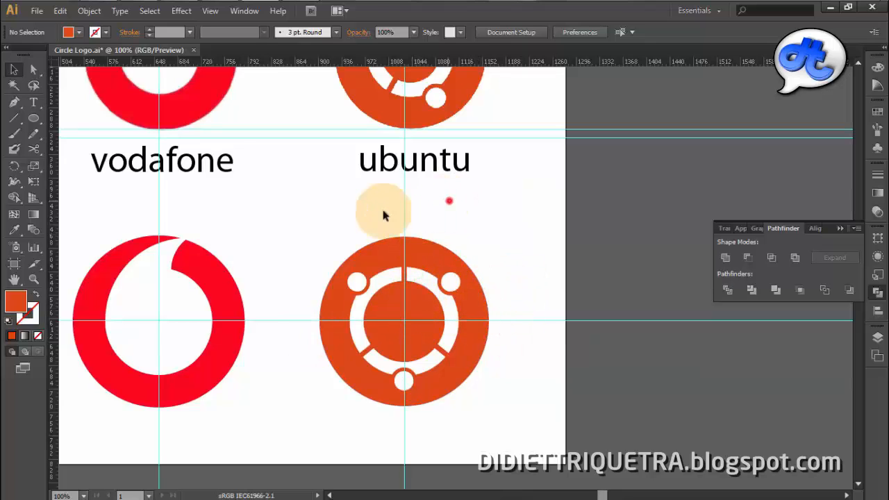
{"action": "right_click", "coordinate": [502, 267]}
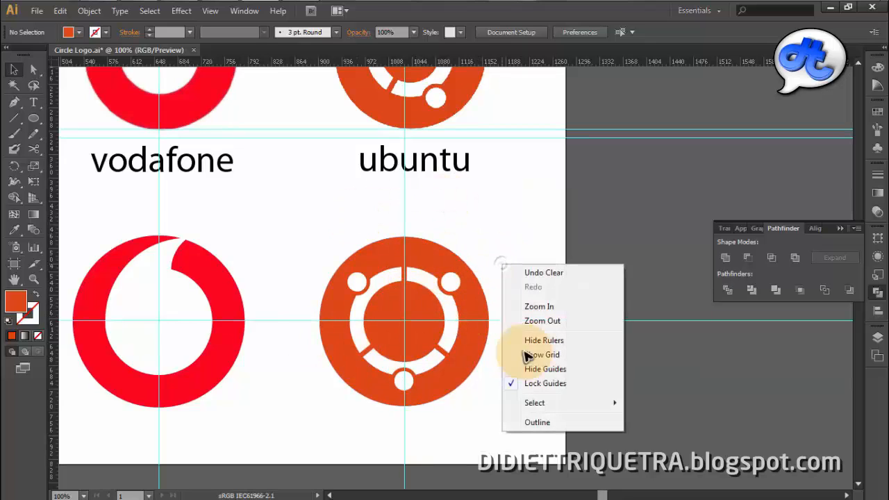
{"action": "left_click", "coordinate": [581, 369]}
Group all the shapes of the recreated Ubuntu logo
{"action": "left_click_drag", "start_coordinate": [306, 225], "coordinate": [511, 417]}
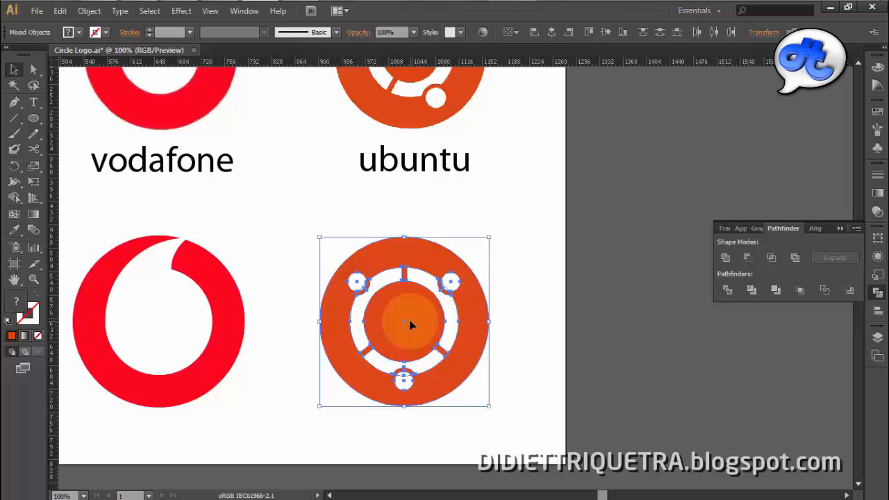
{"action": "right_click", "coordinate": [410, 324]}
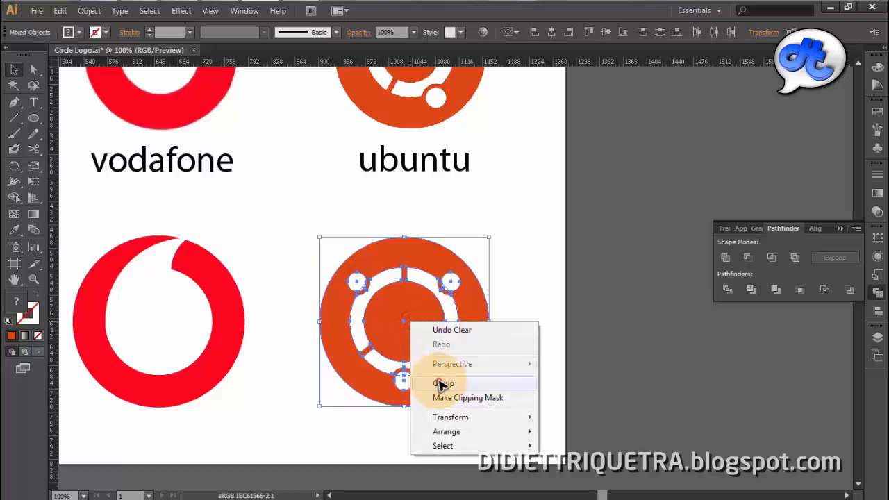
{"action": "left_click", "coordinate": [438, 381]}
{"action": "left_click", "coordinate": [527, 295]}
Try moving and scaling the grouped Ubuntu logo, and undo each change
{"action": "left_click_drag", "start_coordinate": [411, 322], "coordinate": [597, 262]}
{"action": "key", "text": "ctrl+z"}
{"action": "left_click", "coordinate": [528, 283]}
{"action": "key", "text": "ctrl+z"}
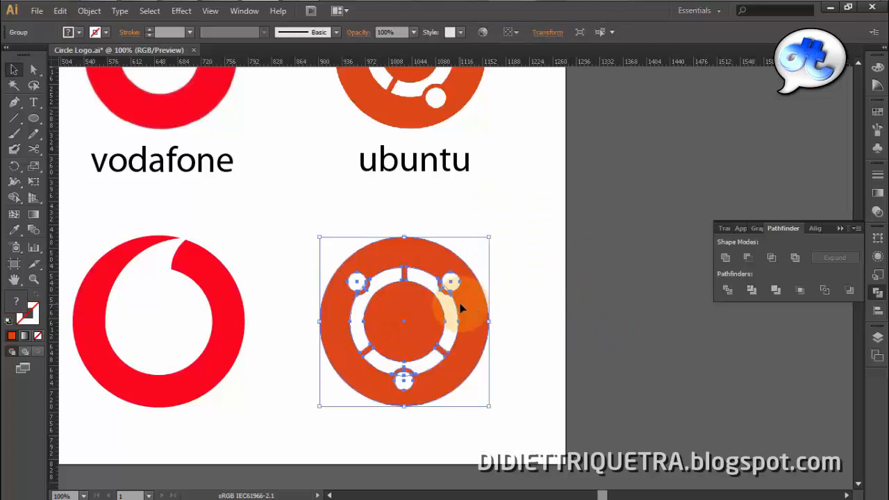
{"action": "scroll", "coordinate": [467, 312], "scroll_direction": "down", "scroll_amount": 4}
{"action": "left_click_drag", "start_coordinate": [473, 334], "coordinate": [596, 412]}
{"action": "key", "text": "ctrl+z"}
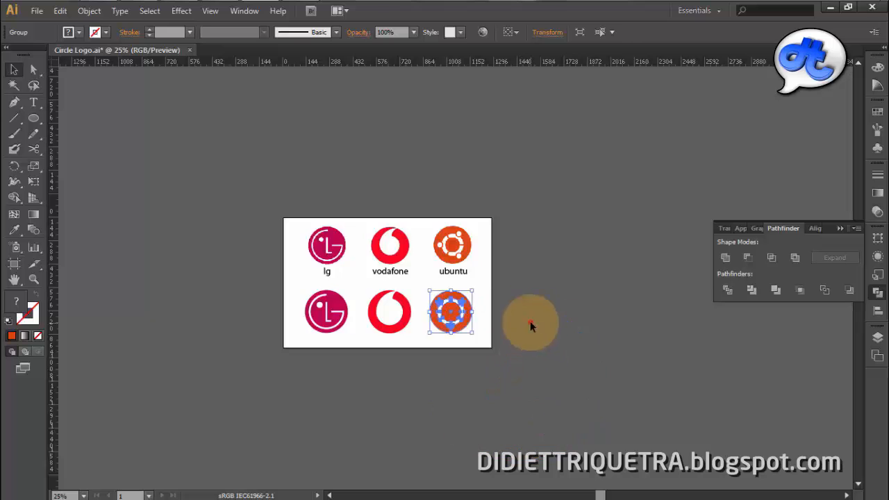
Rotate the grouped Ubuntu logo by 30° to match the orientation of the reference logo
{"action": "left_click", "coordinate": [530, 324]}
{"action": "scroll", "coordinate": [486, 332], "scroll_direction": "up", "scroll_amount": 3}
{"action": "scroll", "coordinate": [425, 308], "scroll_direction": "up", "scroll_amount": 1}
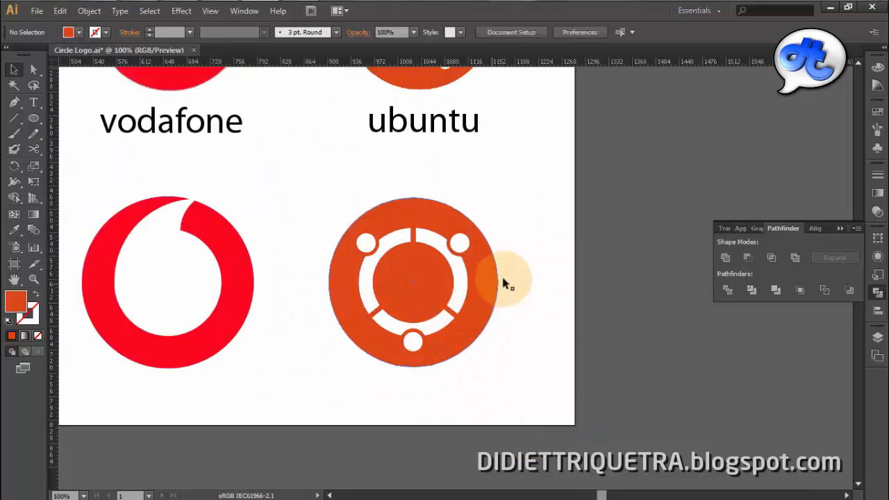
{"action": "left_click", "coordinate": [463, 278]}
{"action": "right_click", "coordinate": [457, 303]}
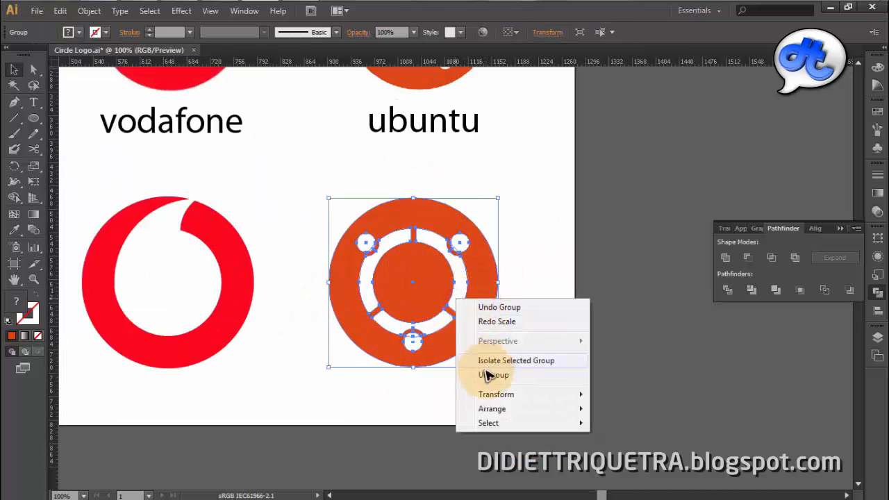
{"action": "mouse_move", "coordinate": [486, 394]}
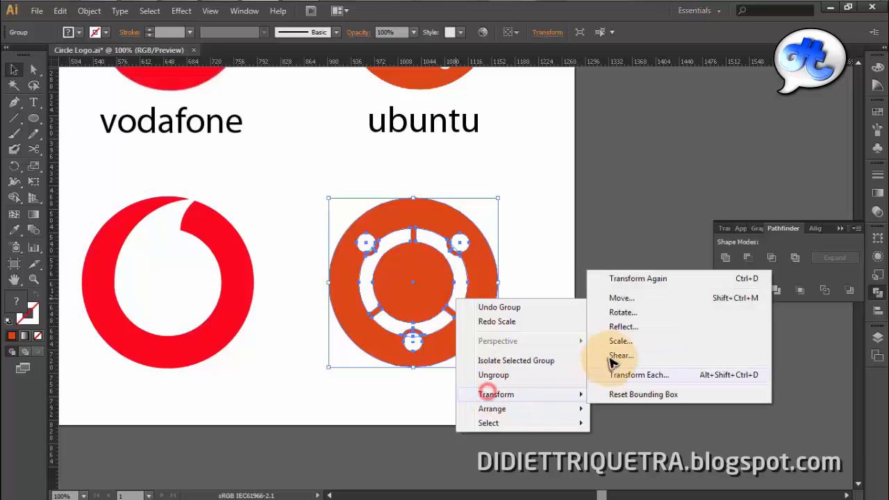
{"action": "left_click", "coordinate": [621, 314]}
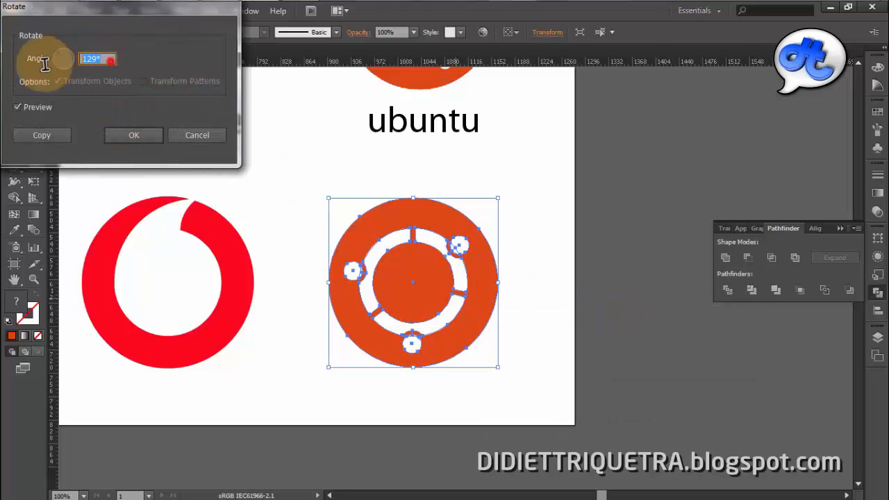
{"action": "type", "text": "30"}
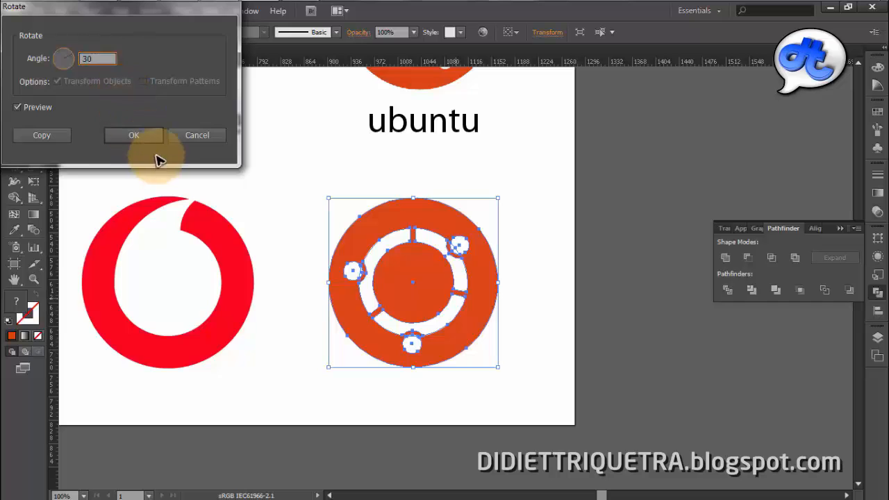
{"action": "left_click", "coordinate": [153, 137]}
{"action": "left_click", "coordinate": [528, 215]}
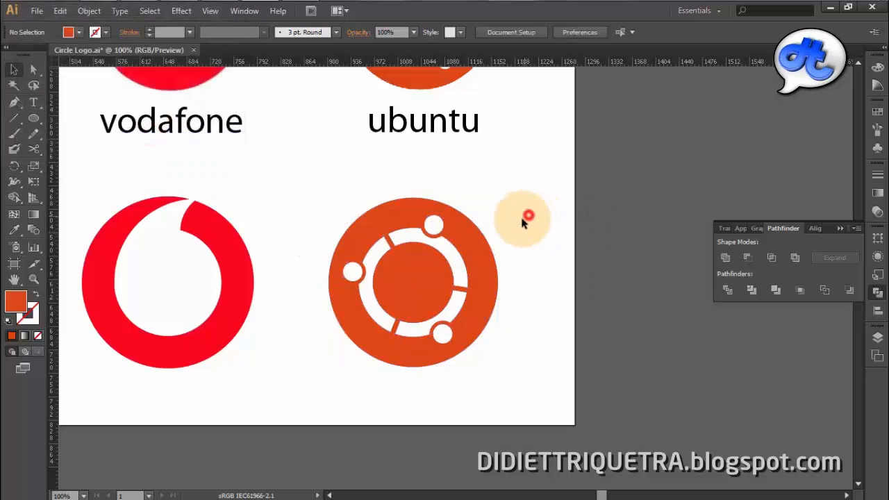
Compare the recreated LG, Vodafone and Ubuntu logos with the reference logos above them, and collapse the Pathfinder options
{"action": "scroll", "coordinate": [524, 216], "scroll_direction": "down", "scroll_amount": 1}
{"action": "left_click_drag", "start_coordinate": [524, 196], "coordinate": [513, 303]}
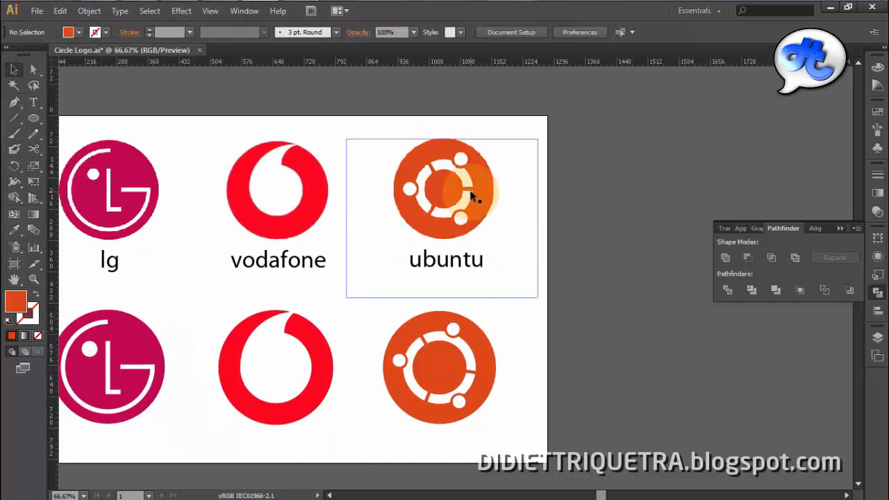
{"action": "left_click", "coordinate": [520, 354]}
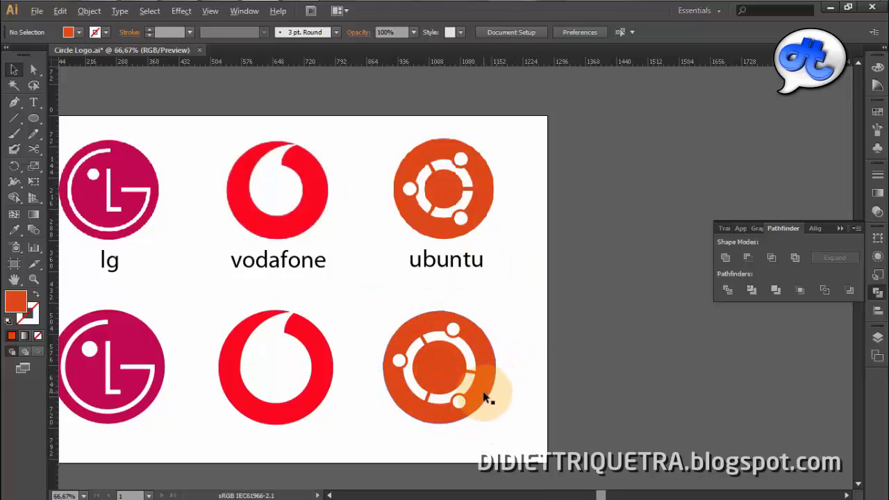
{"action": "scroll", "coordinate": [486, 400], "scroll_direction": "up", "scroll_amount": 1}
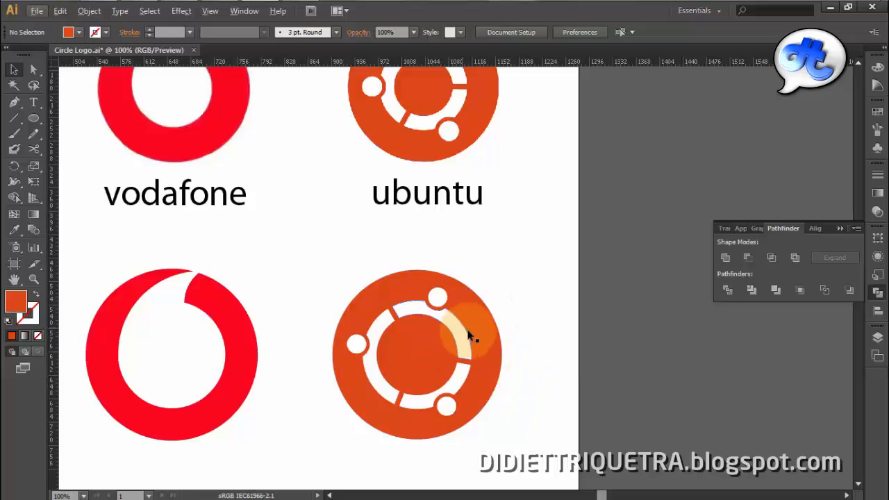
{"action": "left_click_drag", "start_coordinate": [507, 264], "coordinate": [490, 311]}
{"action": "scroll", "coordinate": [440, 398], "scroll_direction": "down", "scroll_amount": 2}
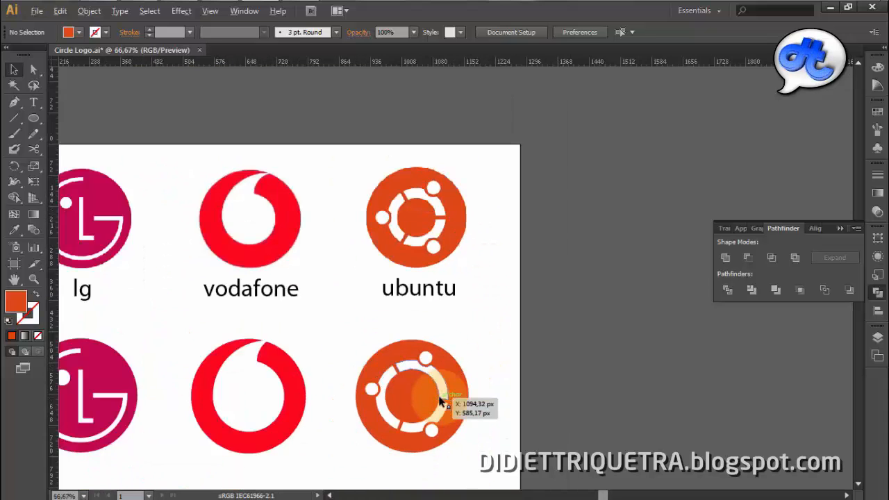
{"action": "scroll", "coordinate": [389, 401], "scroll_direction": "up", "scroll_amount": 1}
{"action": "left_click_drag", "start_coordinate": [380, 401], "coordinate": [471, 341]}
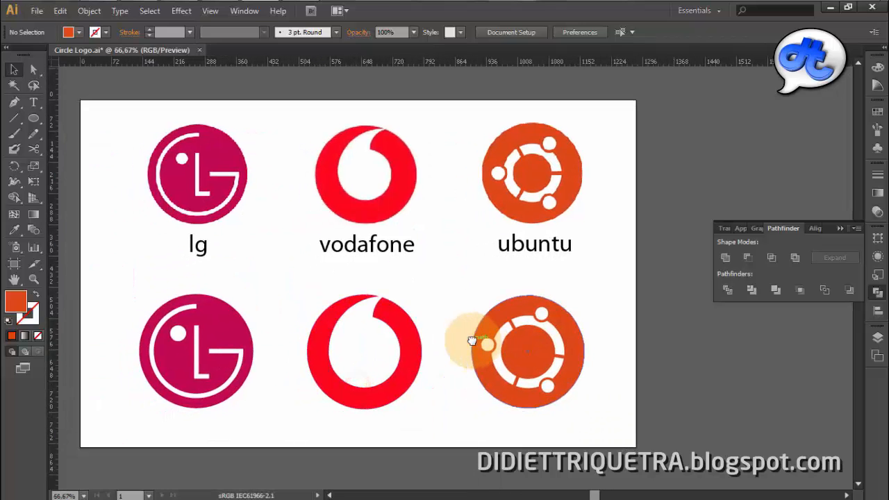
{"action": "scroll", "coordinate": [472, 341], "scroll_direction": "up", "scroll_amount": 1}
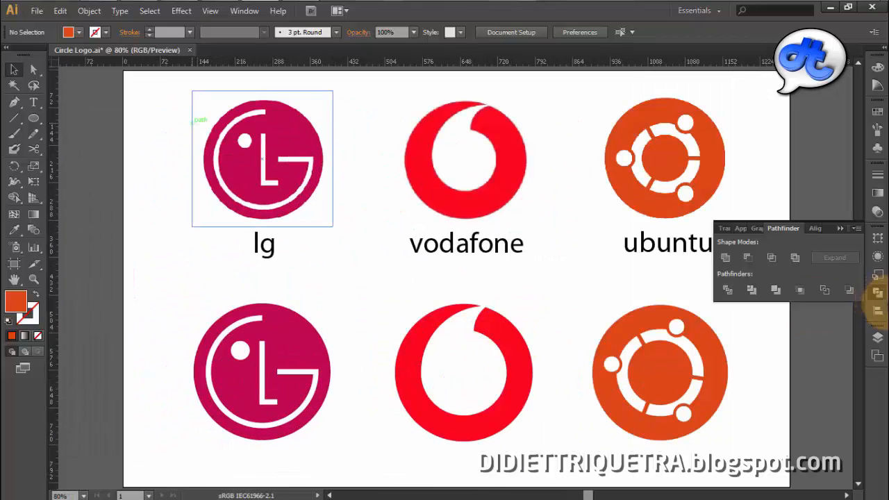
{"action": "left_click", "coordinate": [882, 294]}
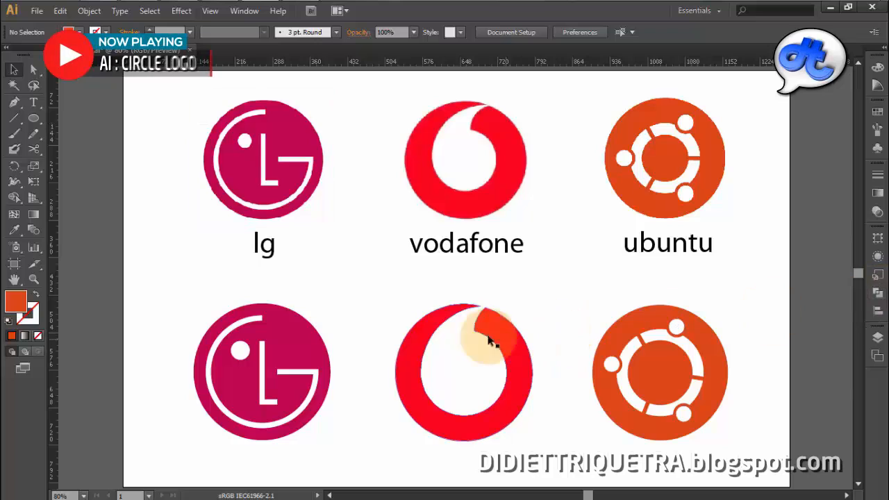